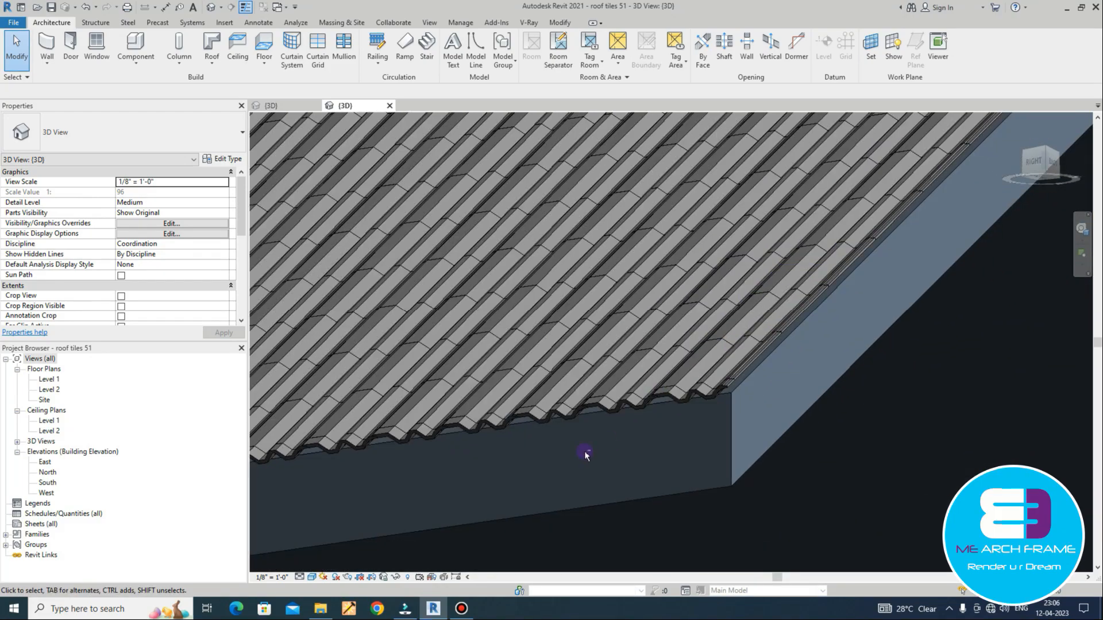
Step: Examine the finished tiled roof closely, focusing on the tile profile along the eave edge and the overall slope
{"action": "scroll", "coordinate": [540, 369], "scroll_direction": "up", "scroll_amount": 3}
{"action": "scroll", "coordinate": [746, 342], "scroll_direction": "up", "scroll_amount": 2}
{"action": "middle_click_drag", "start_coordinate": [746, 341], "coordinate": [738, 367], "text": "shift"}
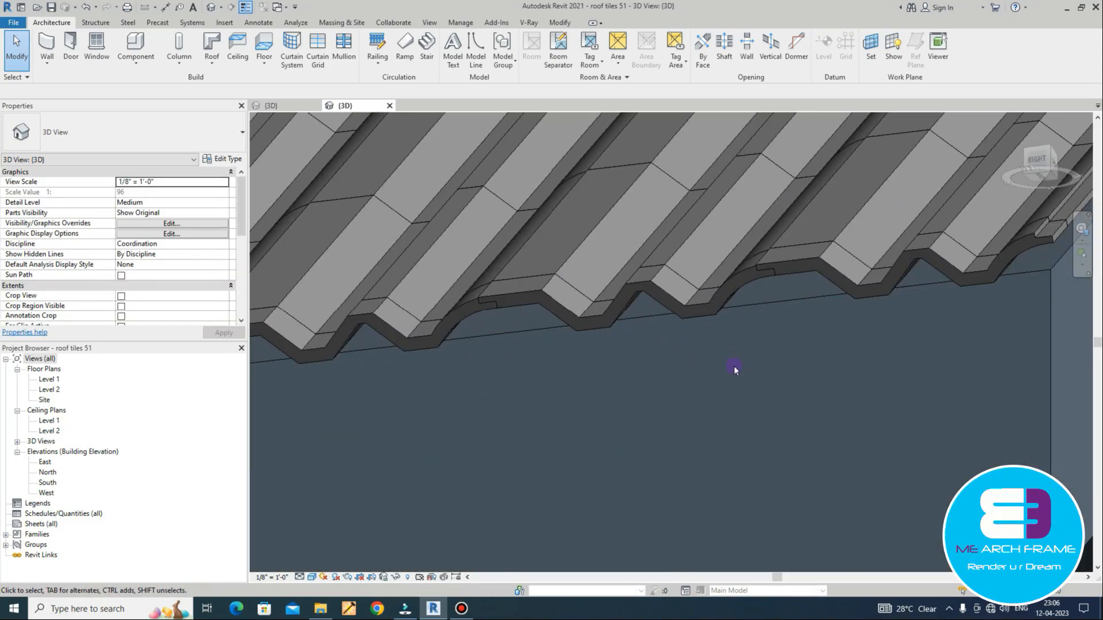
{"action": "scroll", "coordinate": [711, 394], "scroll_direction": "down", "scroll_amount": 3}
{"action": "middle_click_drag", "start_coordinate": [519, 328], "coordinate": [885, 377]}
{"action": "scroll", "coordinate": [756, 276], "scroll_direction": "down", "scroll_amount": 3}
{"action": "scroll", "coordinate": [654, 500], "scroll_direction": "down", "scroll_amount": 6}
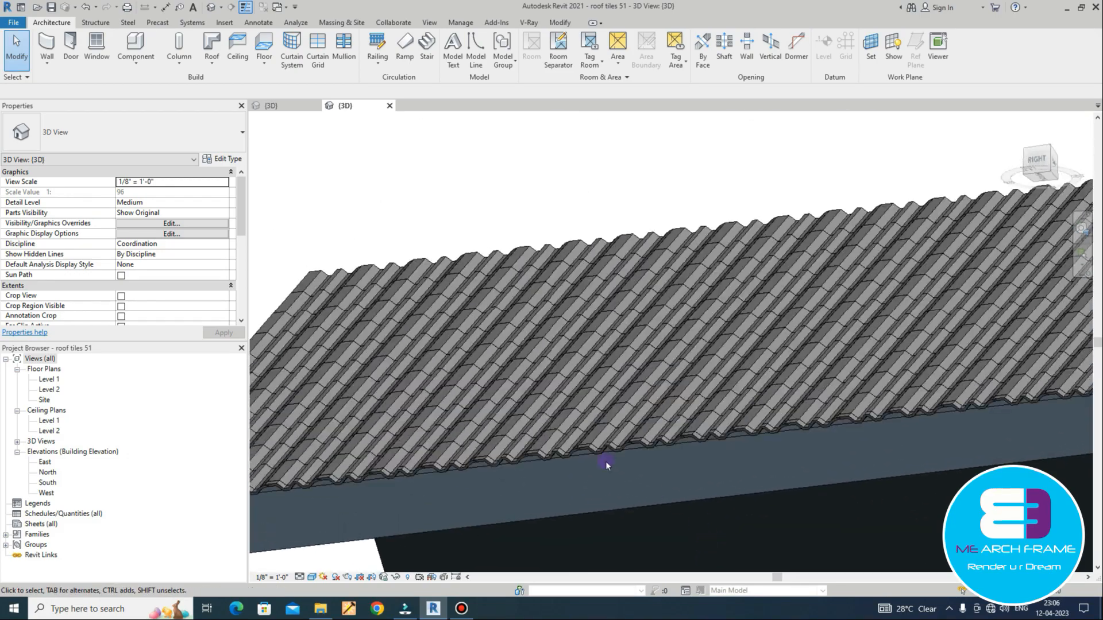
{"action": "middle_click_drag", "start_coordinate": [670, 483], "coordinate": [689, 498], "text": "shift"}
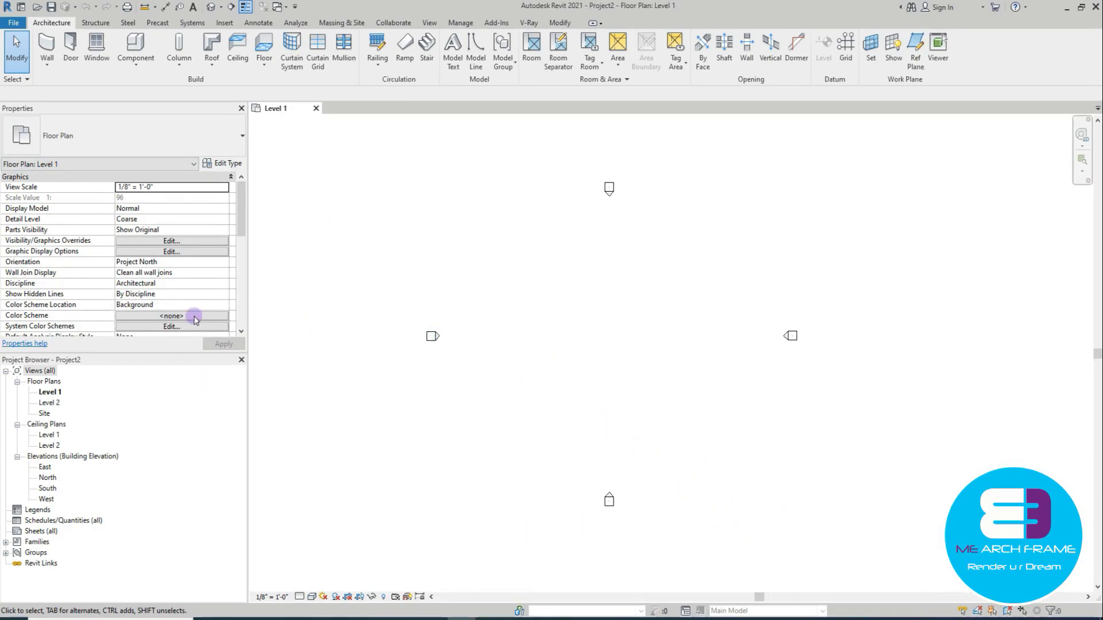
Step: Create a new family from the Metric Curtain Panel Pattern Based template in the English folder
{"action": "left_click", "coordinate": [13, 23]}
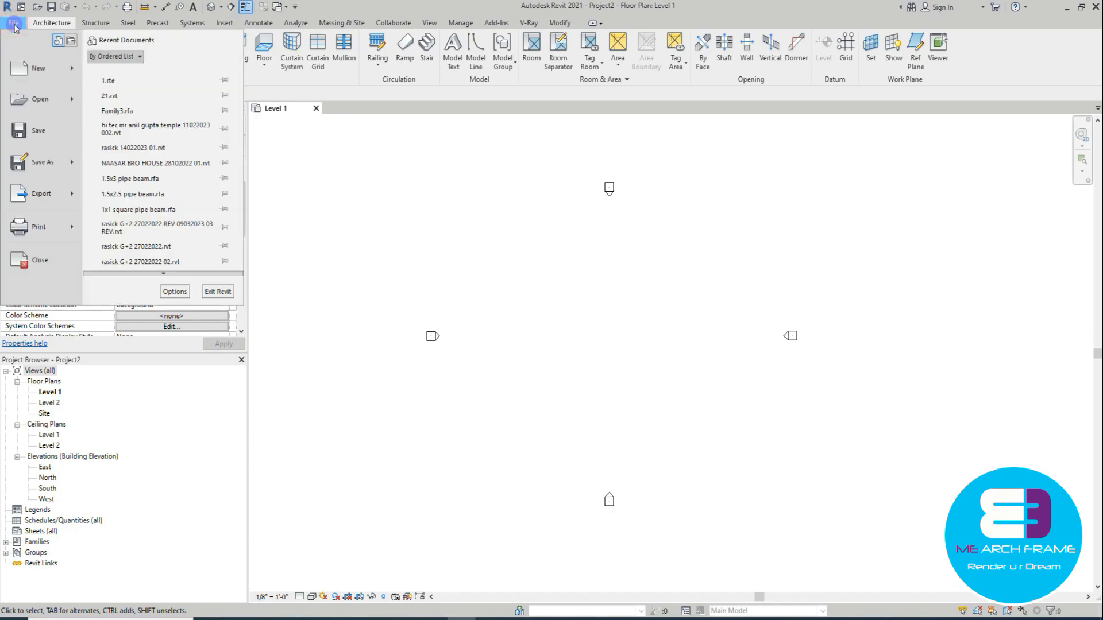
{"action": "mouse_move", "coordinate": [75, 77]}
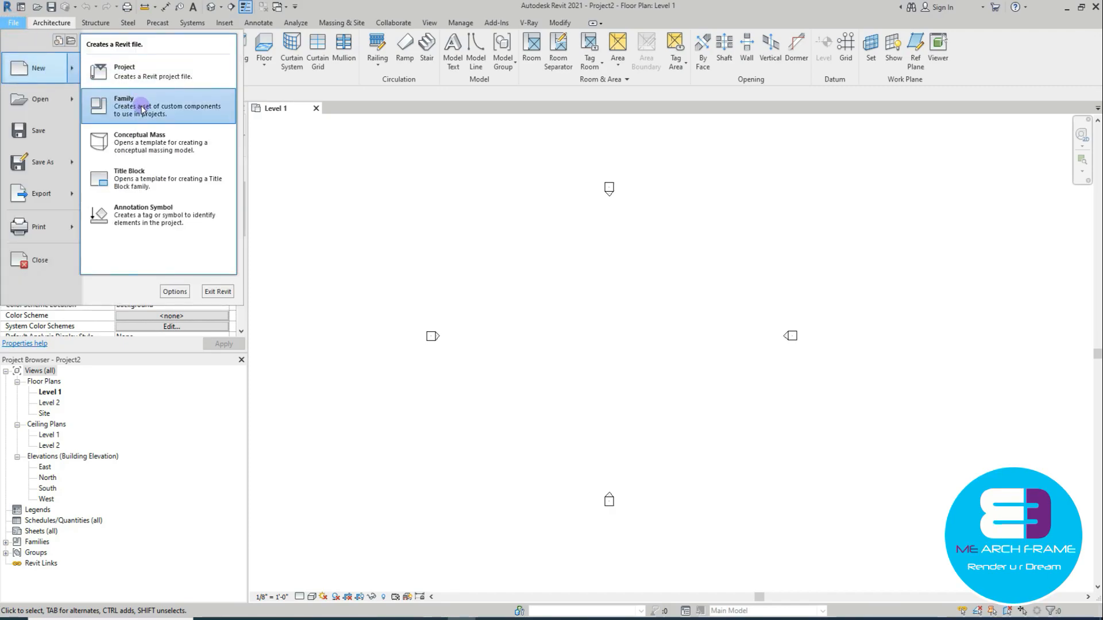
{"action": "left_click", "coordinate": [142, 110]}
{"action": "double_click", "coordinate": [436, 245]}
{"action": "left_click", "coordinate": [490, 326]}
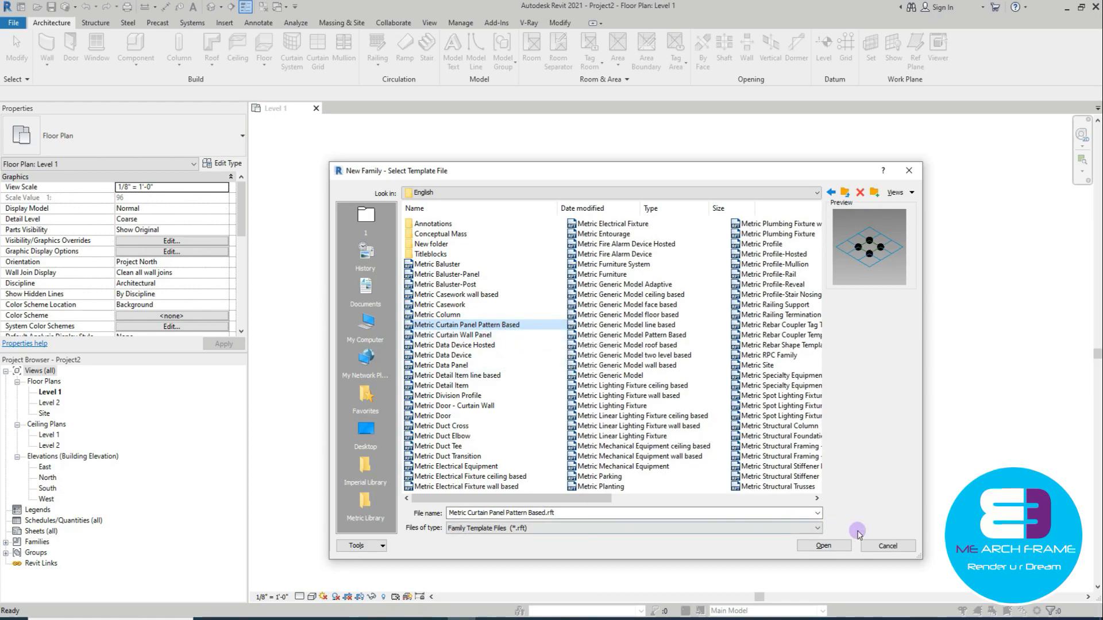
{"action": "left_click", "coordinate": [825, 545]}
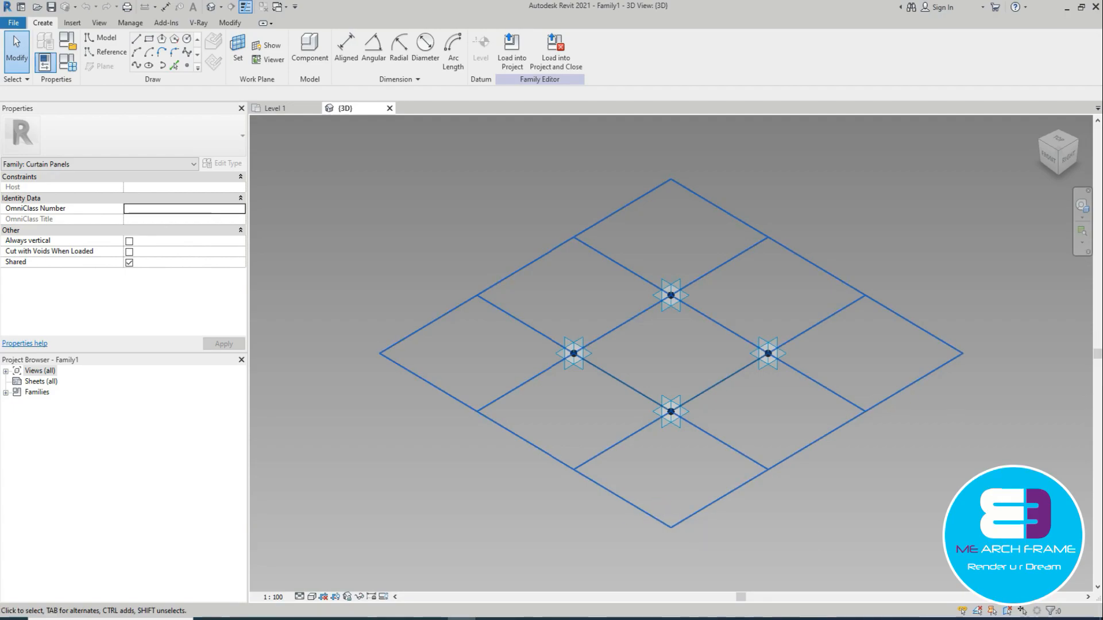
Step: Switch to the photo viewer and examine the dimensions on the Villa roof tile drawing, images.png
{"action": "middle_click_drag", "start_coordinate": [715, 531], "coordinate": [677, 531]}
{"action": "left_click", "coordinate": [518, 618]}
{"action": "scroll", "coordinate": [580, 336], "scroll_direction": "up", "scroll_amount": 5}
{"action": "scroll", "coordinate": [627, 406], "scroll_direction": "up", "scroll_amount": 5}
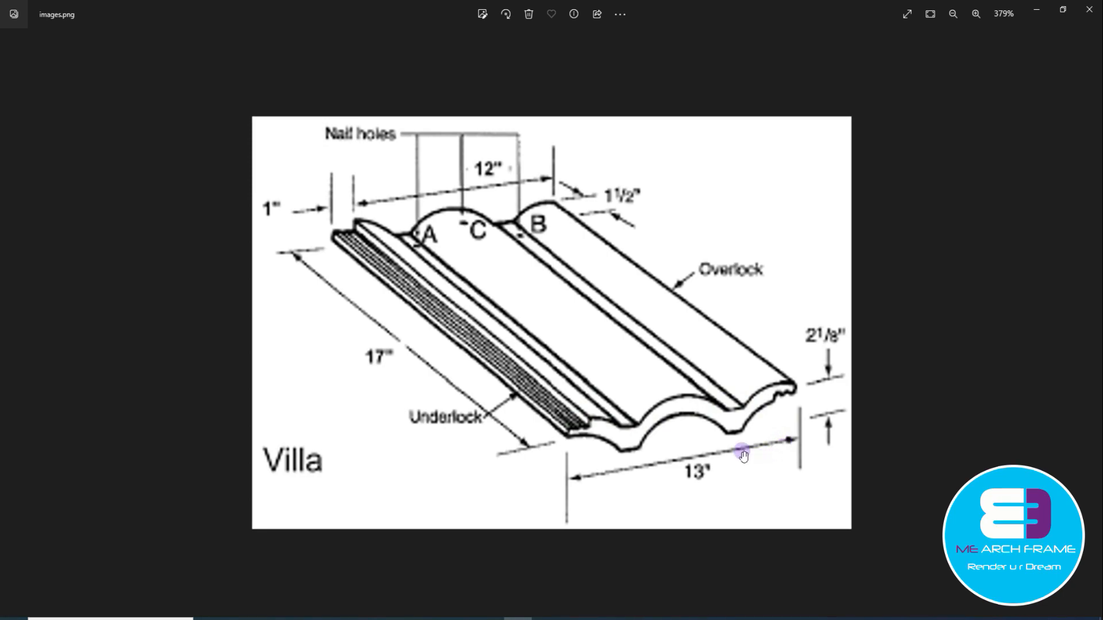
{"action": "scroll", "coordinate": [632, 409], "scroll_direction": "down", "scroll_amount": 1}
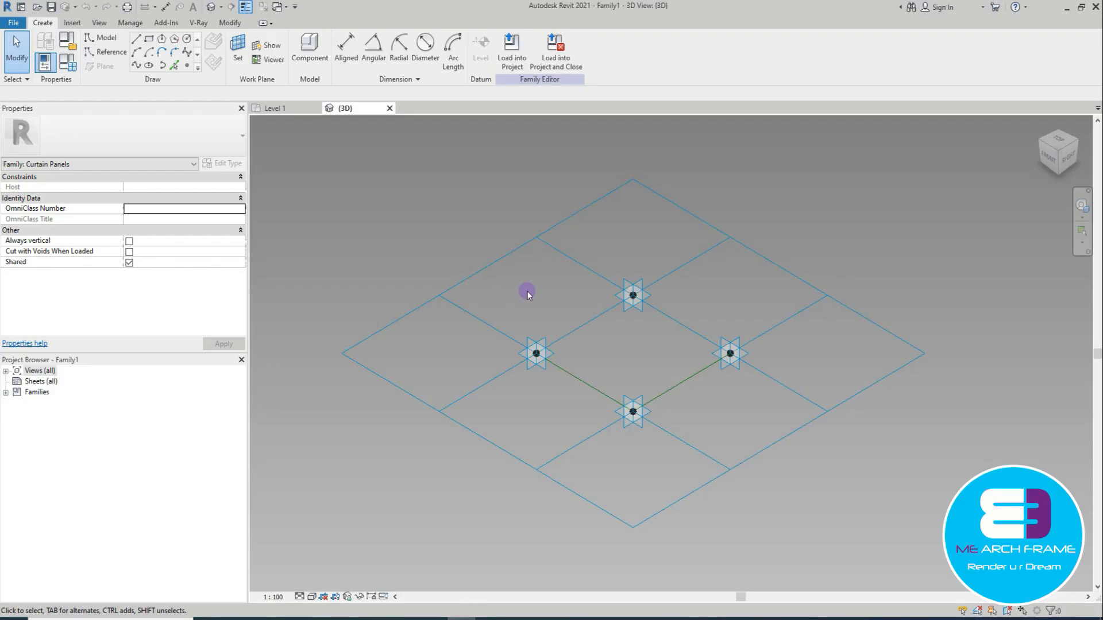
Step: Set the tile pattern grid's vertical spacing to 17" and its horizontal spacing to 13"
{"action": "middle_click_drag", "start_coordinate": [524, 290], "coordinate": [485, 269]}
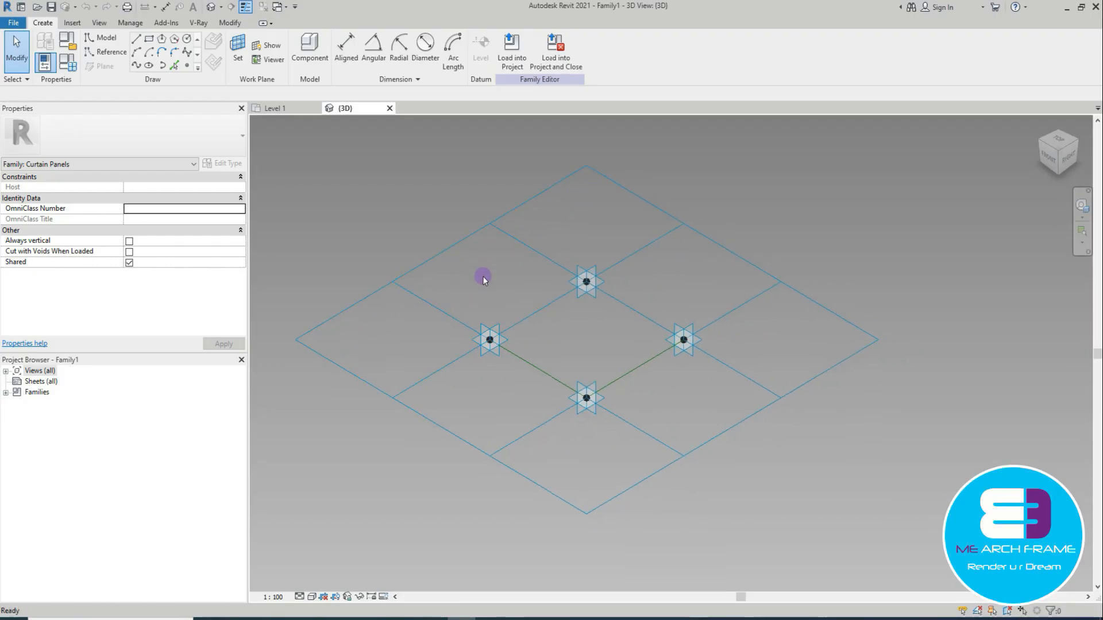
{"action": "left_click", "coordinate": [515, 468]}
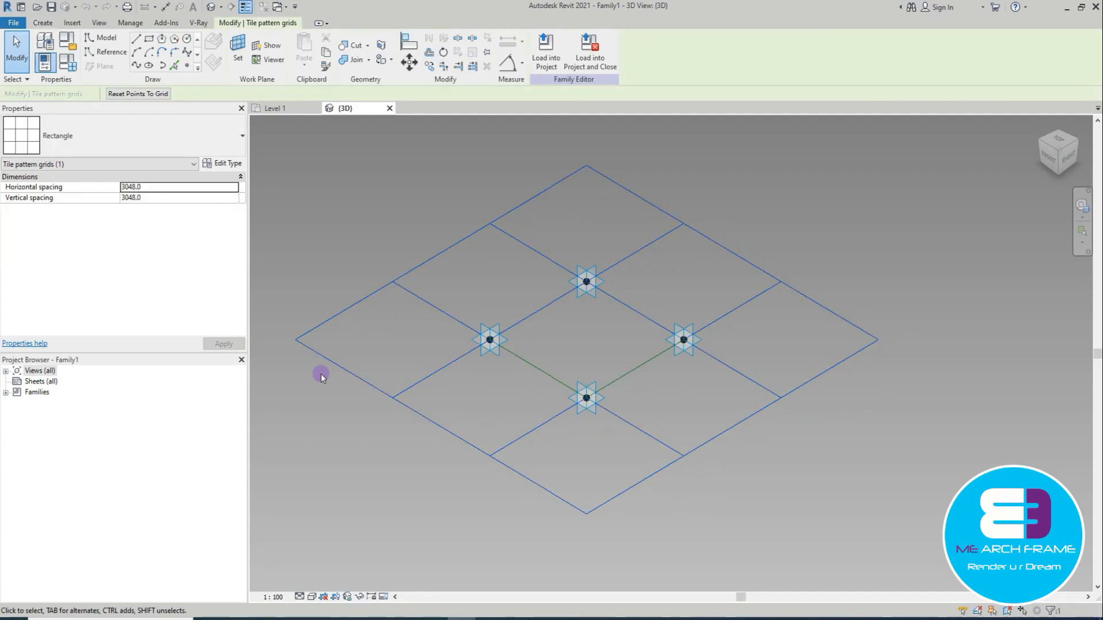
{"action": "left_click", "coordinate": [153, 198]}
{"action": "type", "text": "17"}
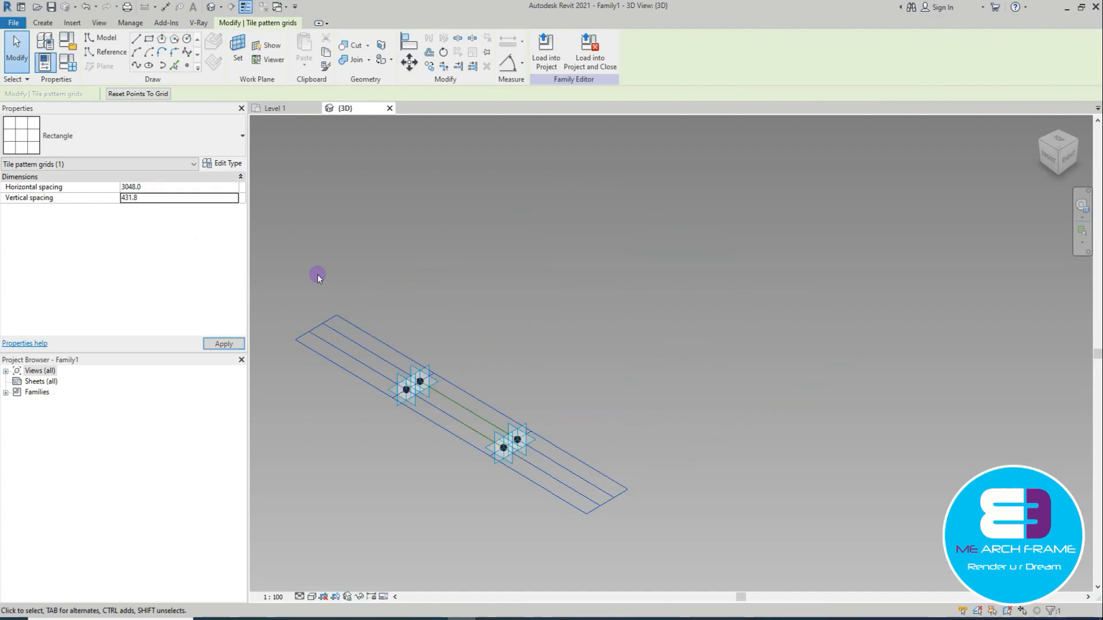
{"action": "left_click", "coordinate": [175, 185]}
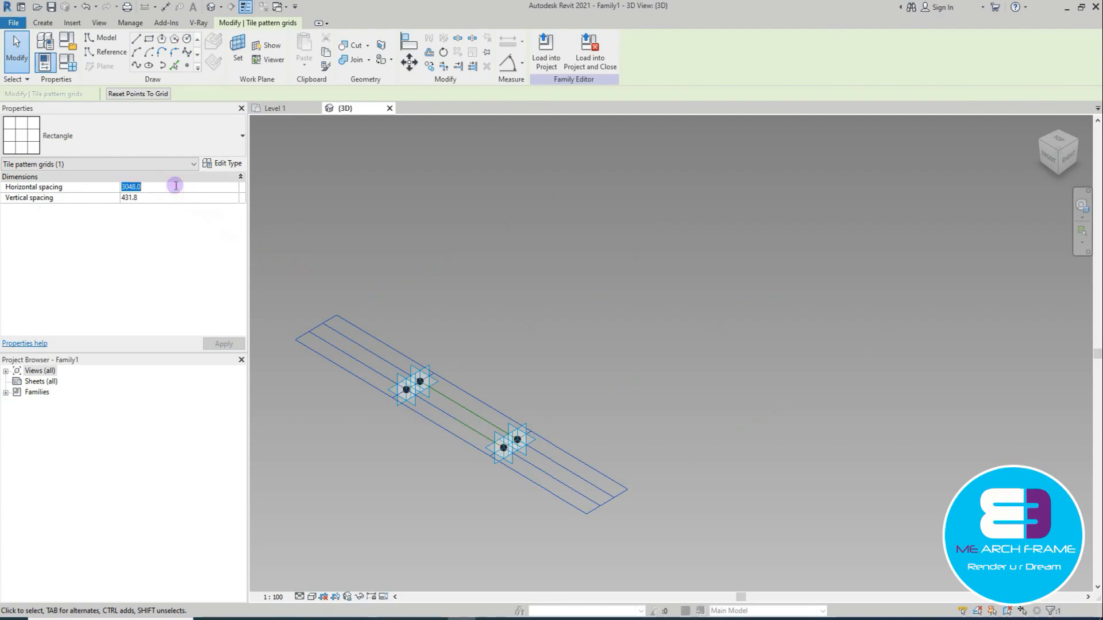
{"action": "type", "text": "13\""}
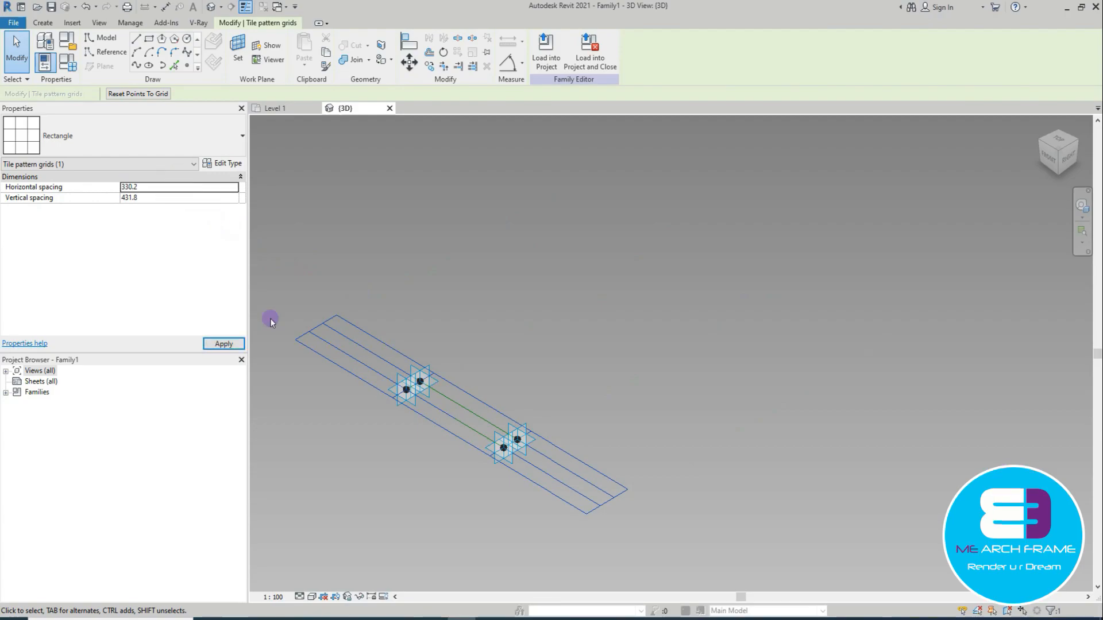
Step: Set the tile pattern grid's horizontal spacing to 17" and its vertical spacing to 13"
{"action": "scroll", "coordinate": [313, 337], "scroll_direction": "up", "scroll_amount": 5}
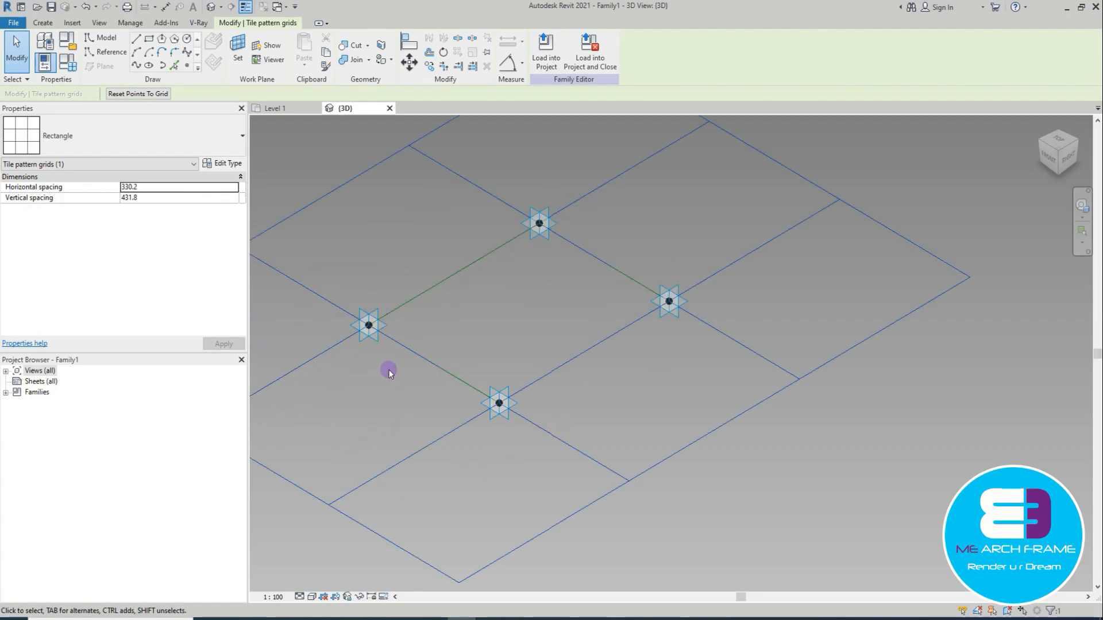
{"action": "left_click", "coordinate": [154, 187]}
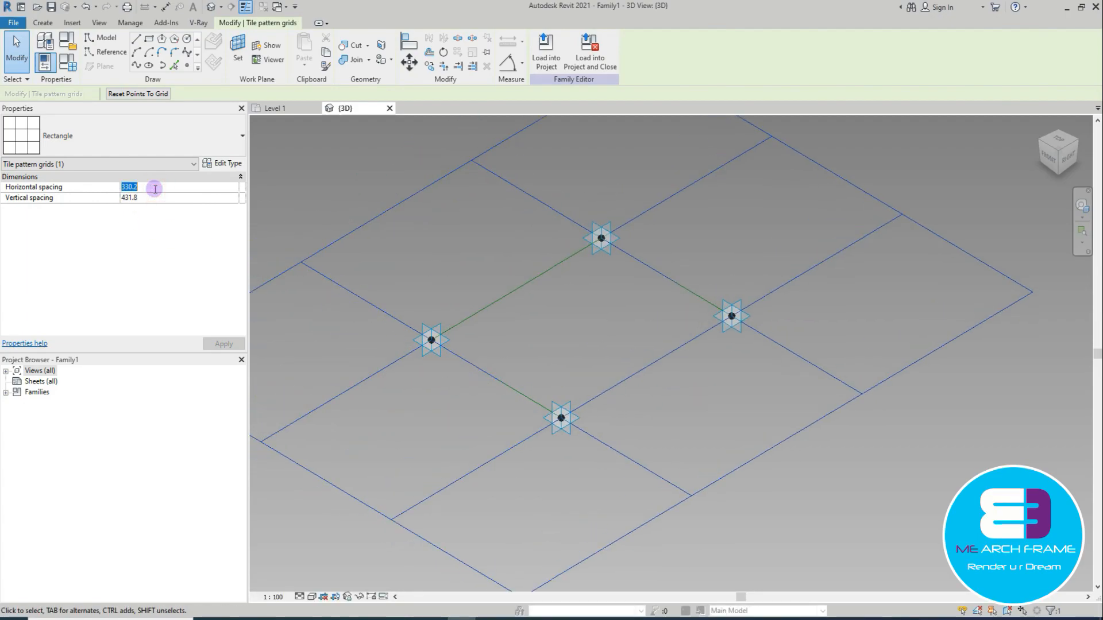
{"action": "type", "text": "17\""}
{"action": "left_click", "coordinate": [153, 198]}
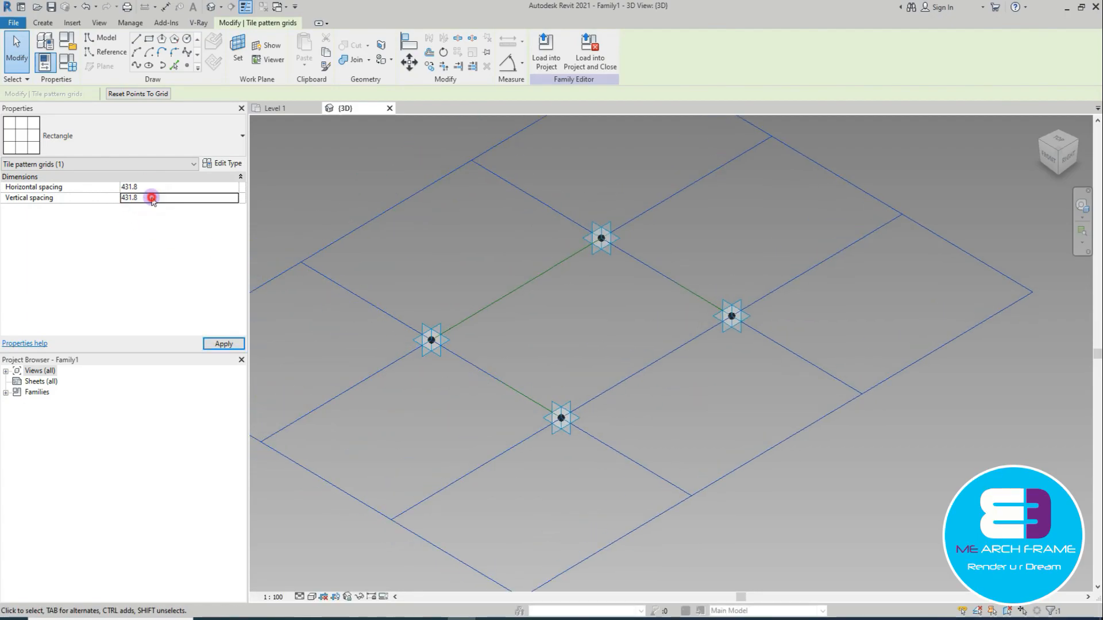
{"action": "type", "text": "13\""}
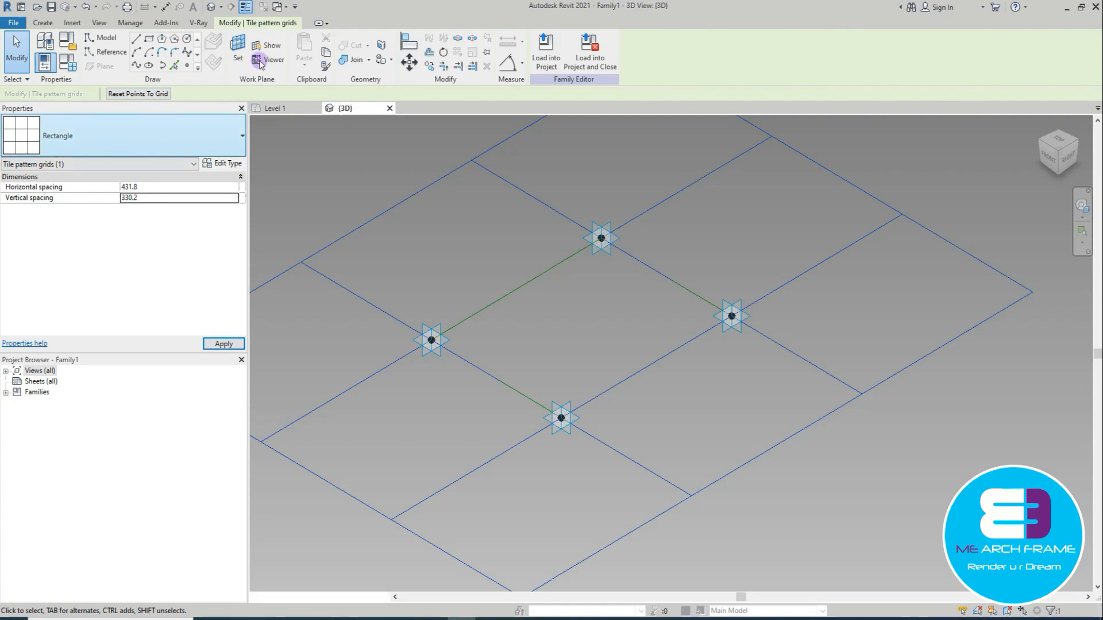
Step: Start a model line and set its work plane to the vertical plane of the placement point at the grid cell's near corner
{"action": "scroll", "coordinate": [595, 293], "scroll_direction": "down", "scroll_amount": 2}
{"action": "scroll", "coordinate": [495, 357], "scroll_direction": "up", "scroll_amount": 3}
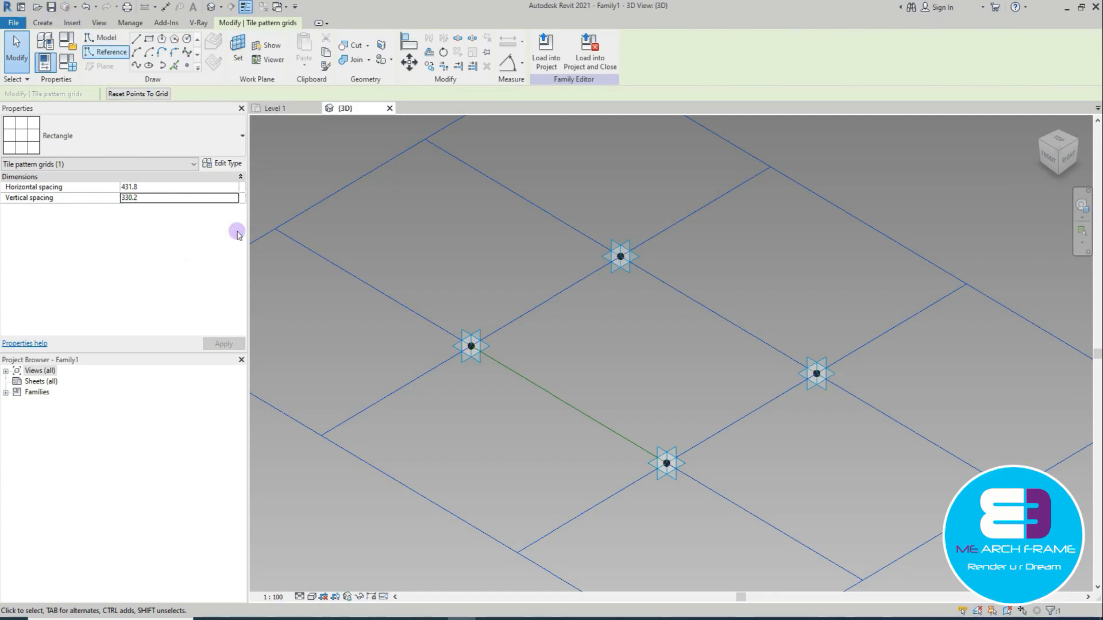
{"action": "left_click", "coordinate": [106, 38]}
{"action": "left_click", "coordinate": [671, 450]}
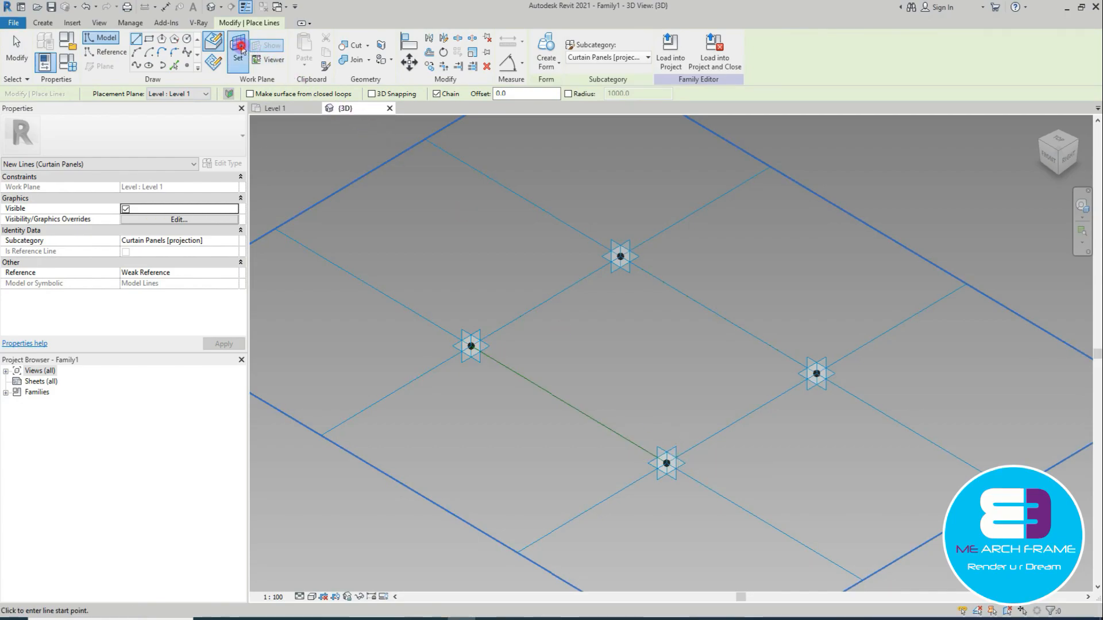
{"action": "key", "text": "Escape"}
{"action": "left_click", "coordinate": [677, 452]}
{"action": "scroll", "coordinate": [804, 473], "scroll_direction": "up", "scroll_amount": 3}
{"action": "middle_click_drag", "start_coordinate": [757, 448], "coordinate": [650, 463]}
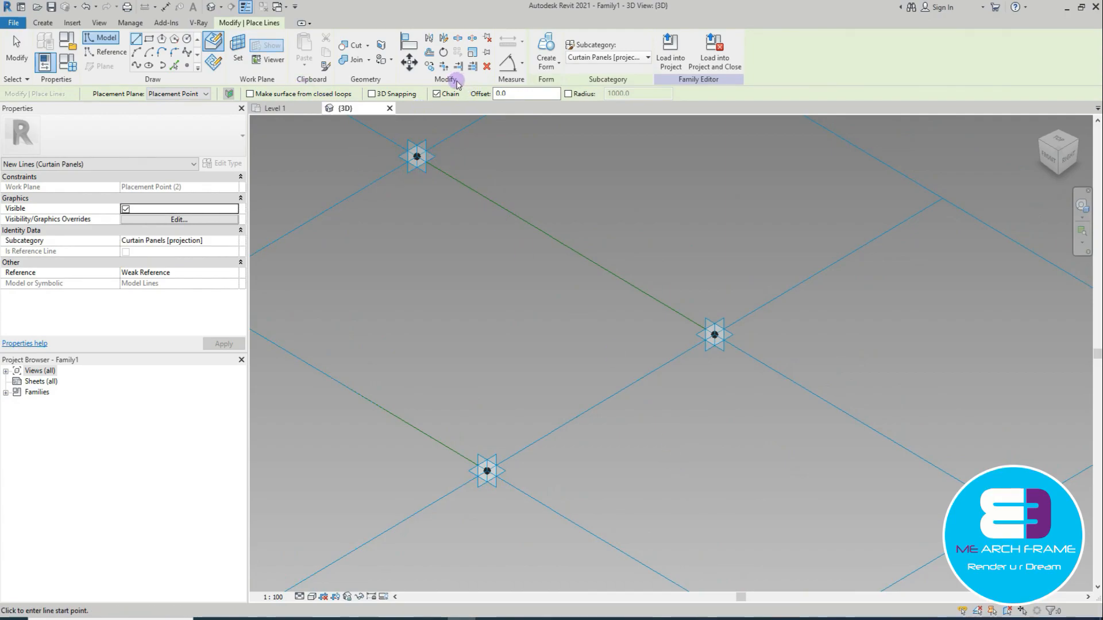
Step: Check the Villa tile drawing again and, in the Right view, draw a 1.5" vertical model line up from the left placement point
{"action": "left_click", "coordinate": [527, 618]}
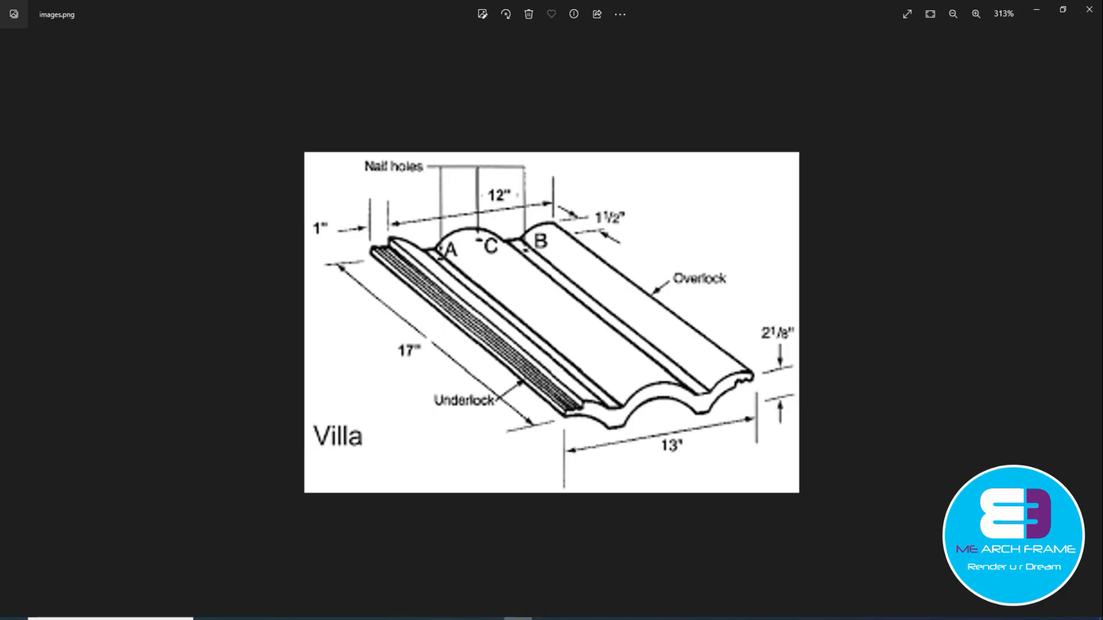
{"action": "left_click", "coordinate": [524, 619]}
{"action": "left_click", "coordinate": [212, 42]}
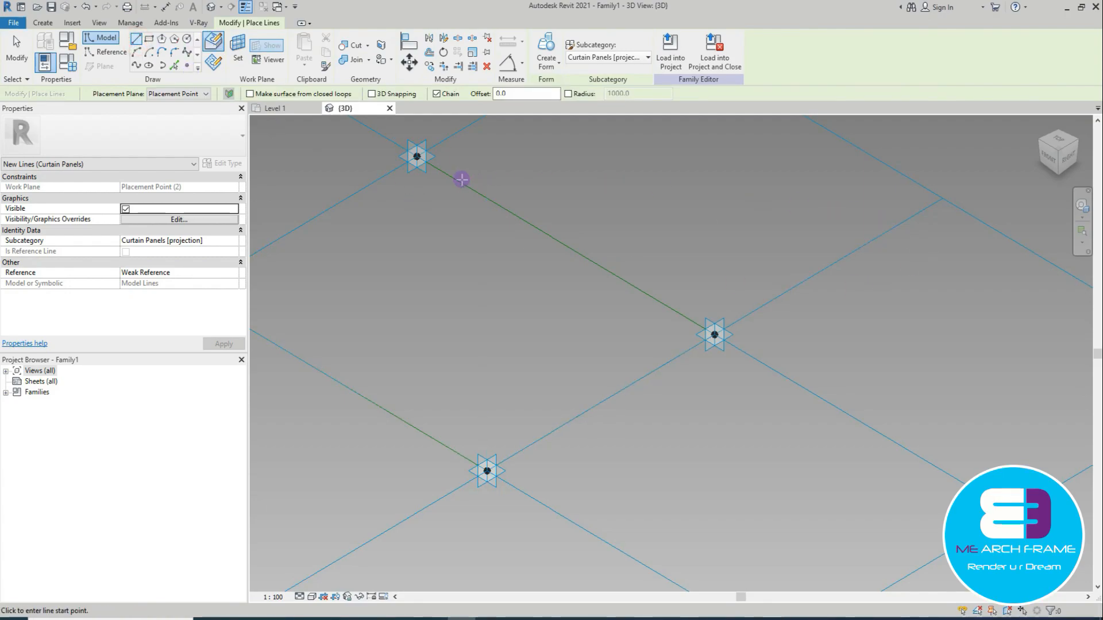
{"action": "left_click", "coordinate": [1067, 157]}
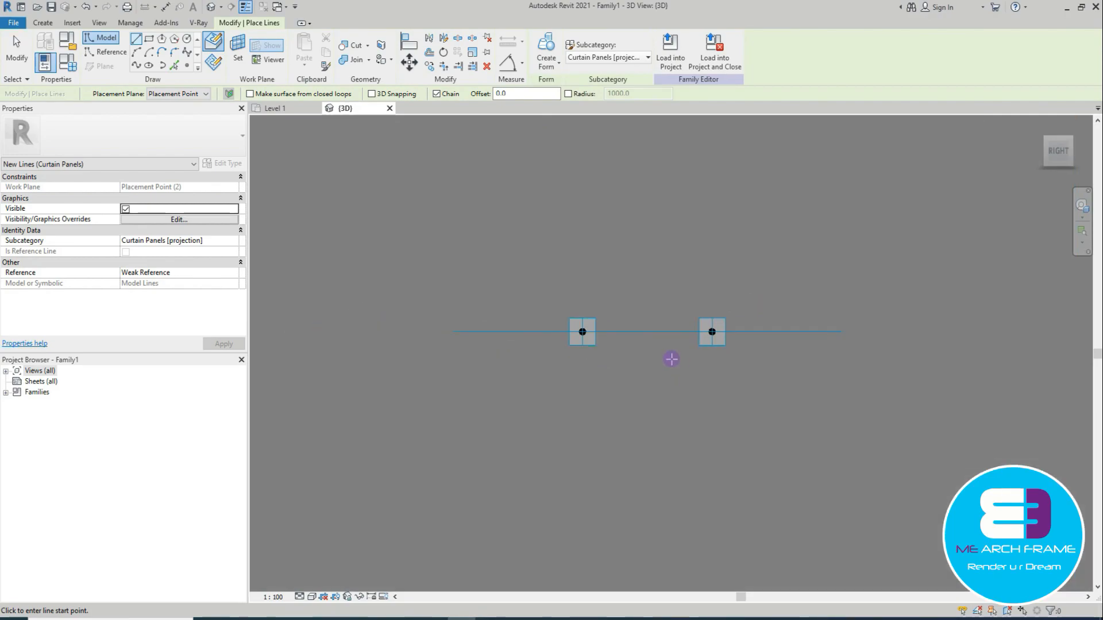
{"action": "scroll", "coordinate": [666, 344], "scroll_direction": "up", "scroll_amount": 5}
{"action": "scroll", "coordinate": [349, 361], "scroll_direction": "up", "scroll_amount": 1}
{"action": "left_click", "coordinate": [347, 360]}
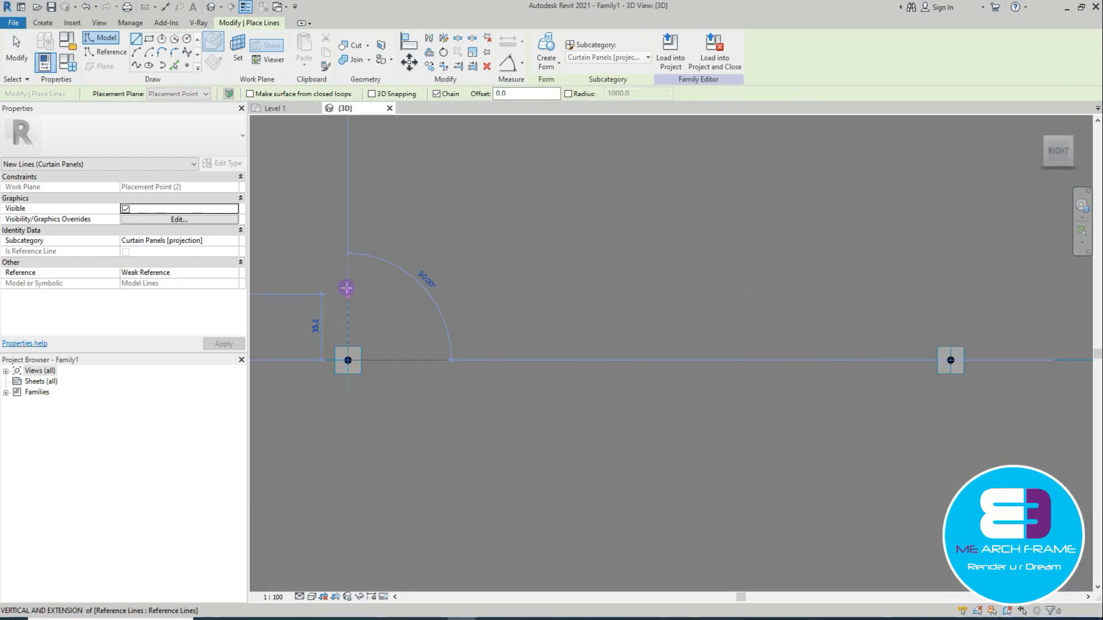
{"action": "type", "text": "2"}
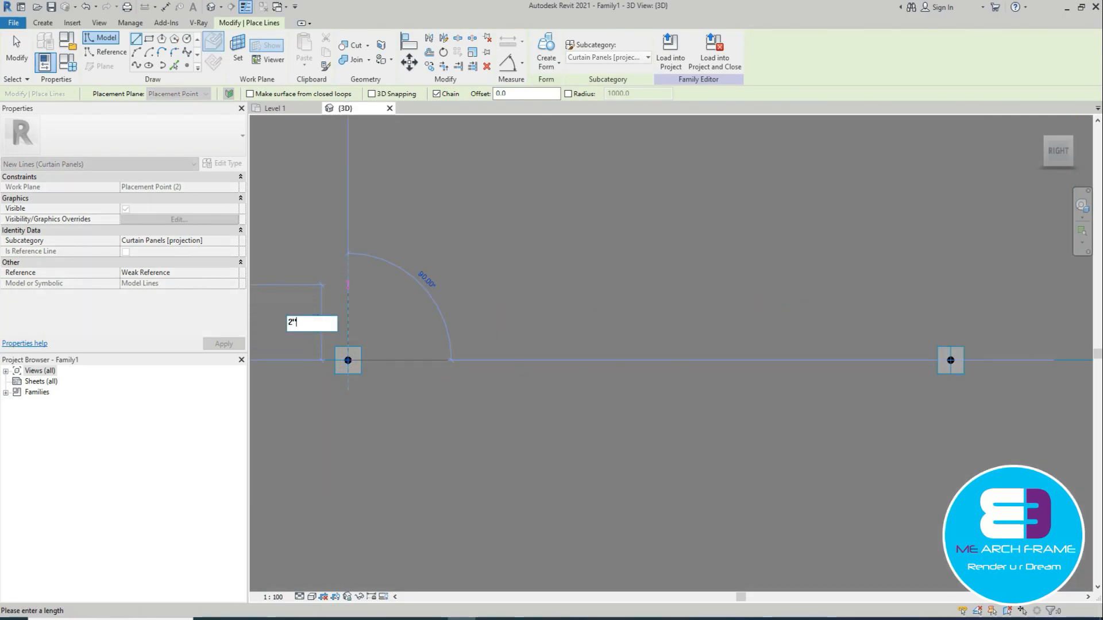
{"action": "type", "text": "1.5"}
{"action": "key", "text": "Return"}
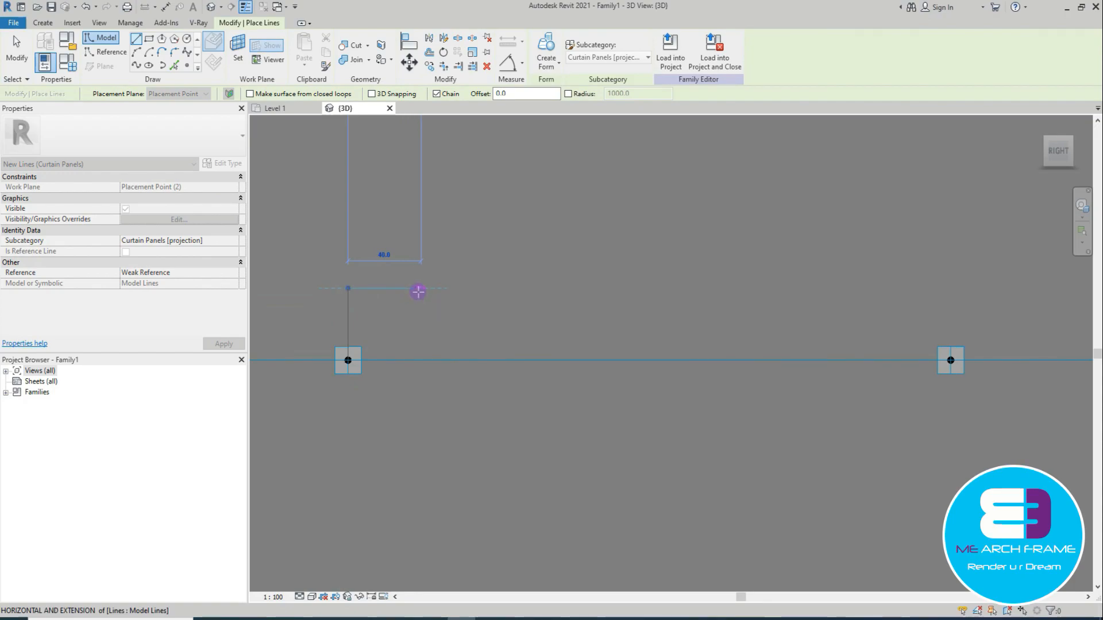
Step: Continue the tile profile with a horizontal top about 40 mm long, a 45° slope down to the reference line, a flat base and a 45° rise
{"action": "left_click", "coordinate": [419, 292]}
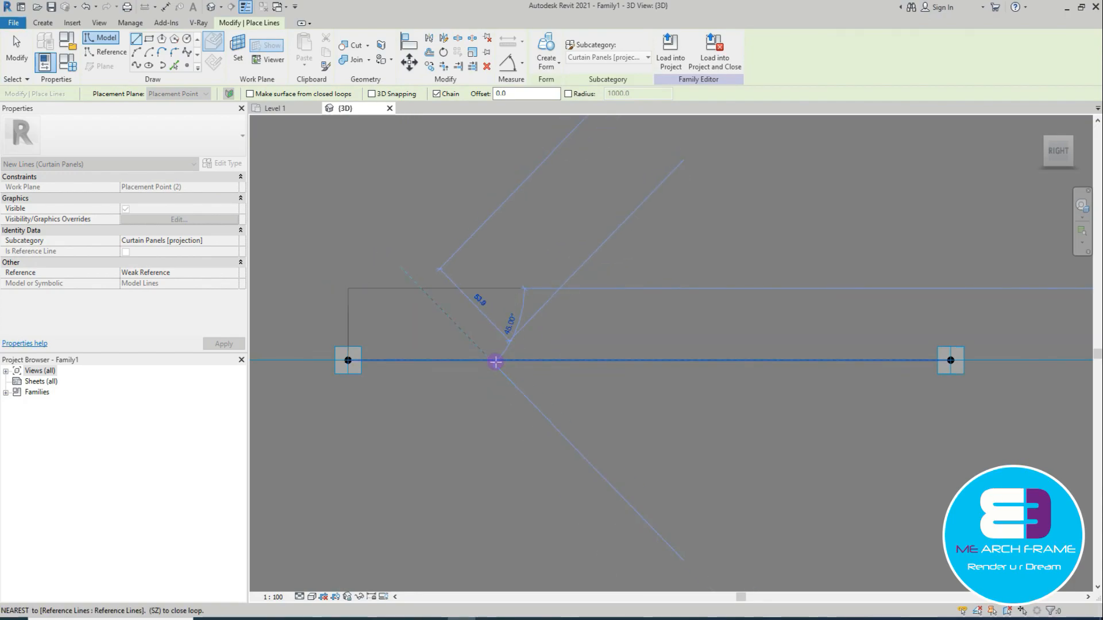
{"action": "left_click", "coordinate": [491, 361]}
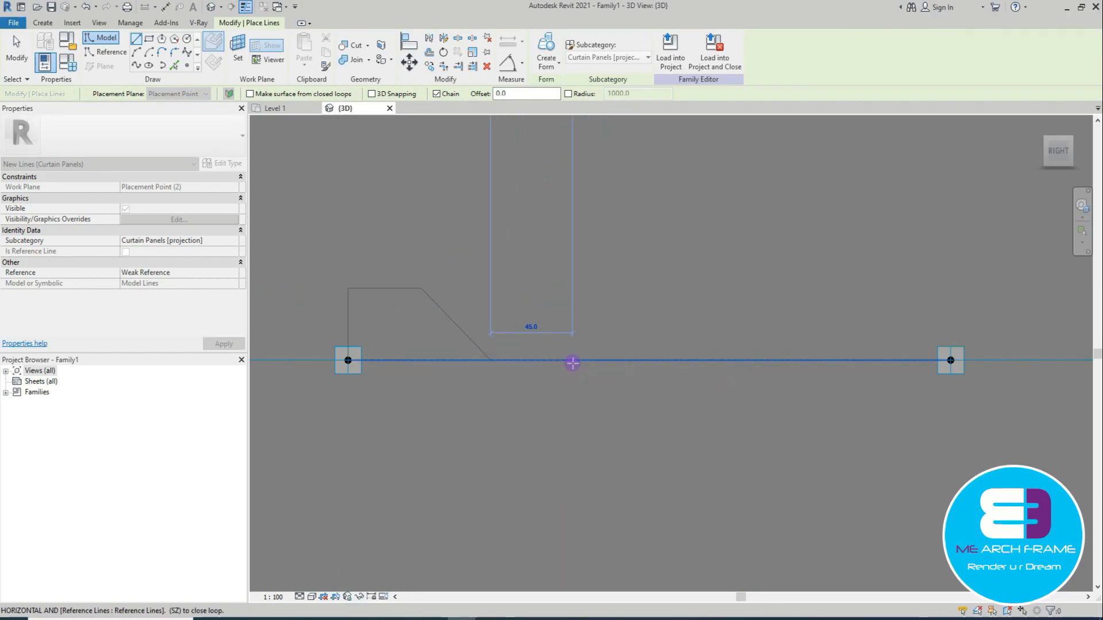
{"action": "left_click", "coordinate": [665, 360]}
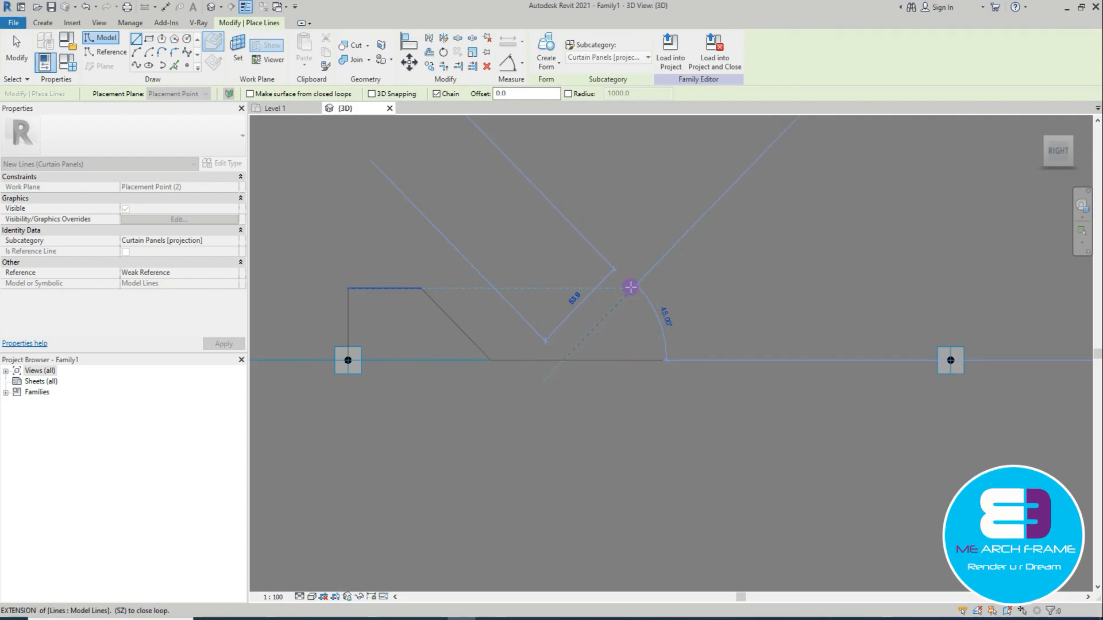
{"action": "left_click", "coordinate": [631, 287]}
{"action": "key", "text": "Escape"}
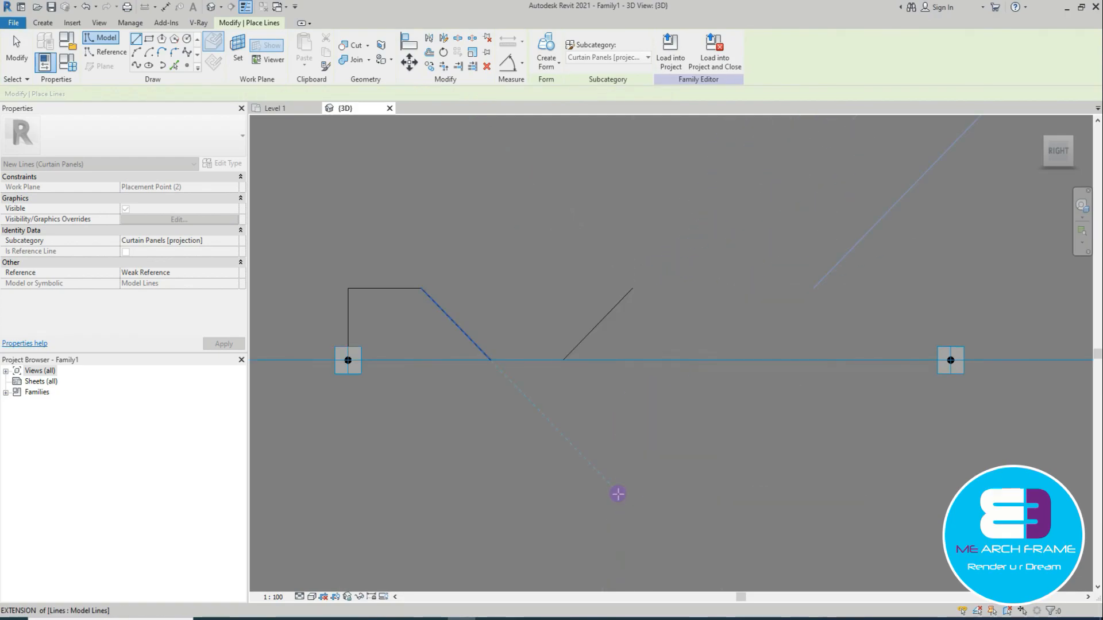
{"action": "key", "text": "Escape"}
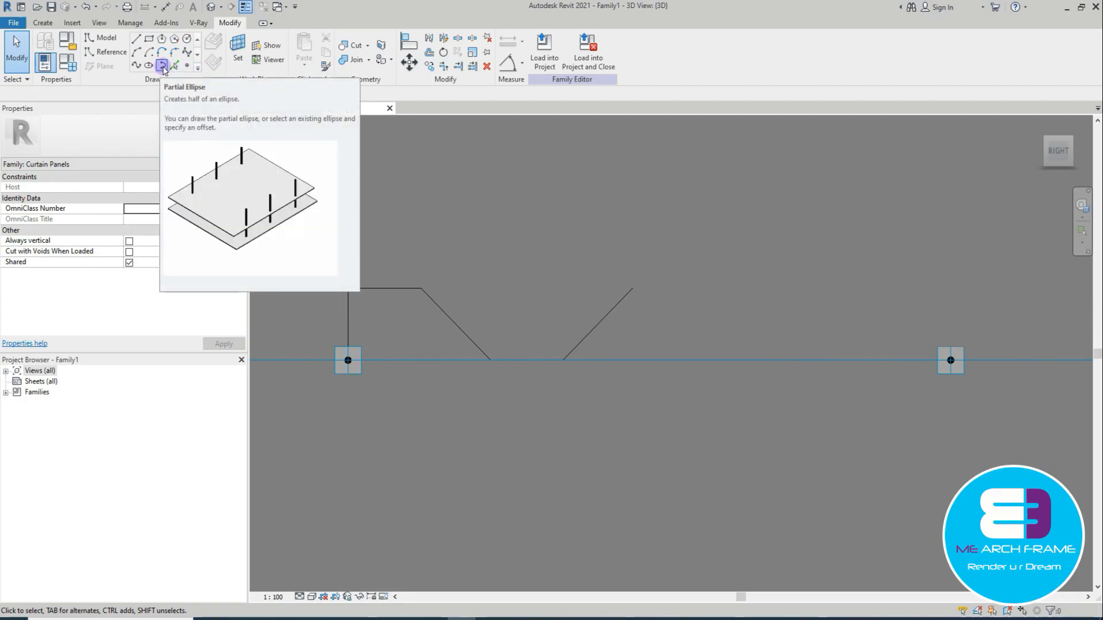
Step: Round the corner between the profile's top line and its downward slope with a fillet arc of about 83 mm radius, and select the profile lines
{"action": "left_click", "coordinate": [174, 53]}
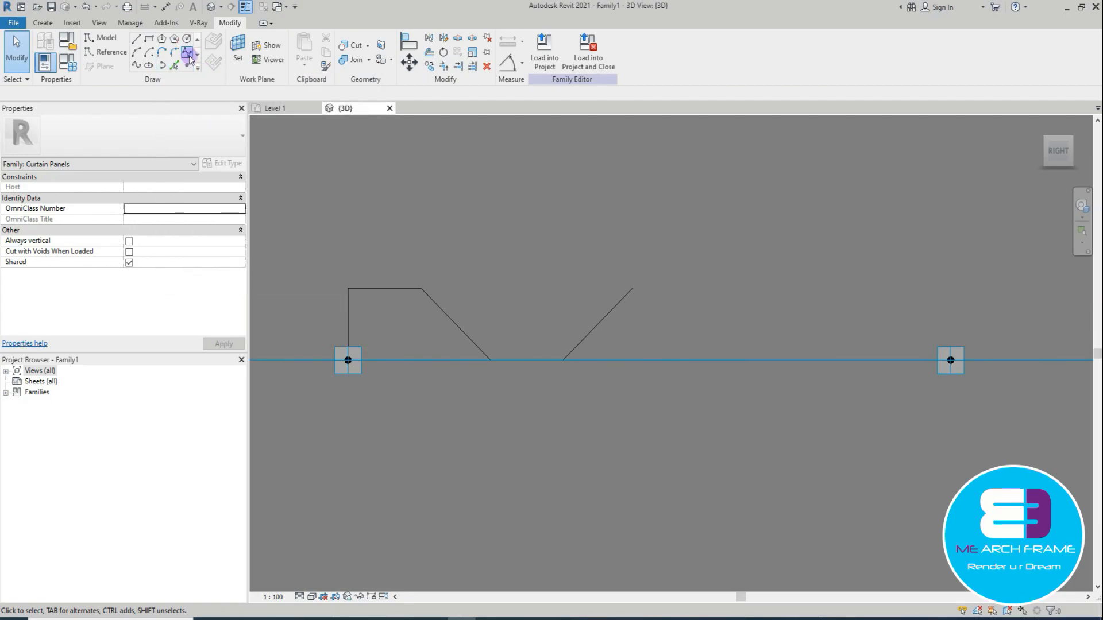
{"action": "left_click", "coordinate": [403, 289]}
{"action": "left_click", "coordinate": [432, 300]}
{"action": "scroll", "coordinate": [420, 303], "scroll_direction": "up", "scroll_amount": 2}
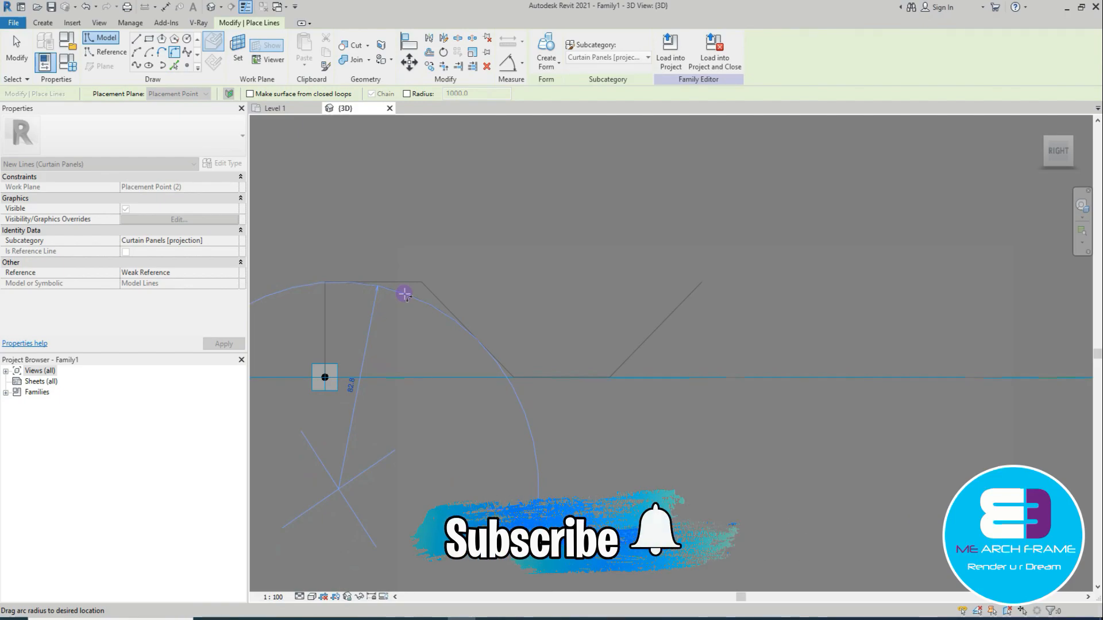
{"action": "left_click", "coordinate": [405, 294]}
{"action": "key", "text": "Escape"}
{"action": "key", "text": "Escape"}
{"action": "left_click", "coordinate": [412, 296]}
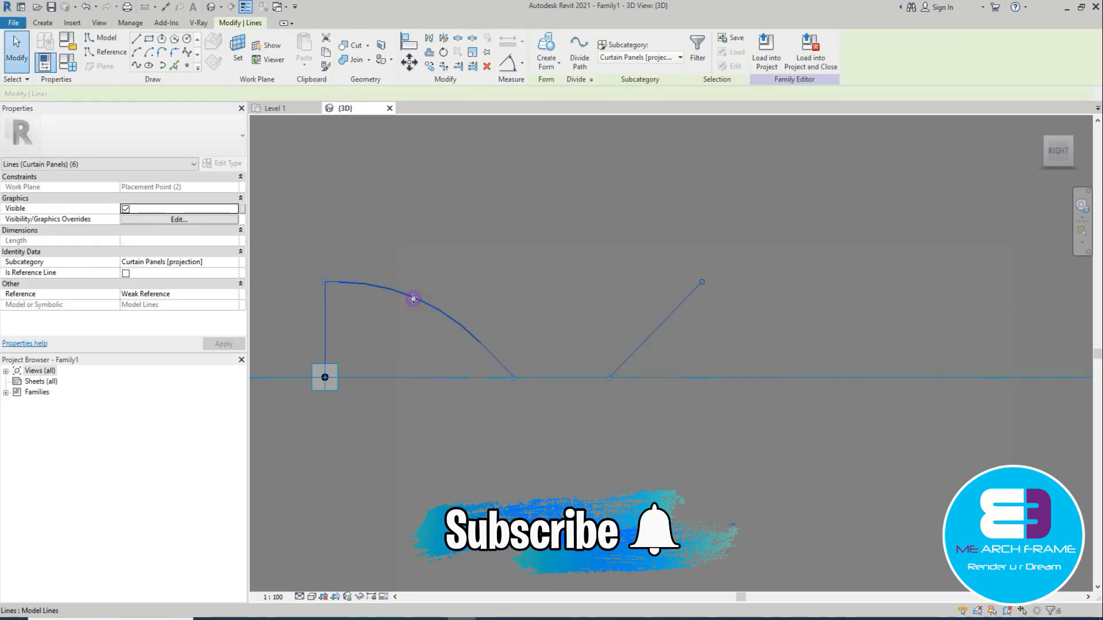
Step: Set the radius of the fillet arc between the profile's top line and its downward slope to 80 mm
{"action": "left_click", "coordinate": [413, 298]}
{"action": "left_click", "coordinate": [349, 386]}
{"action": "type", "text": "80"}
{"action": "key", "text": "Return"}
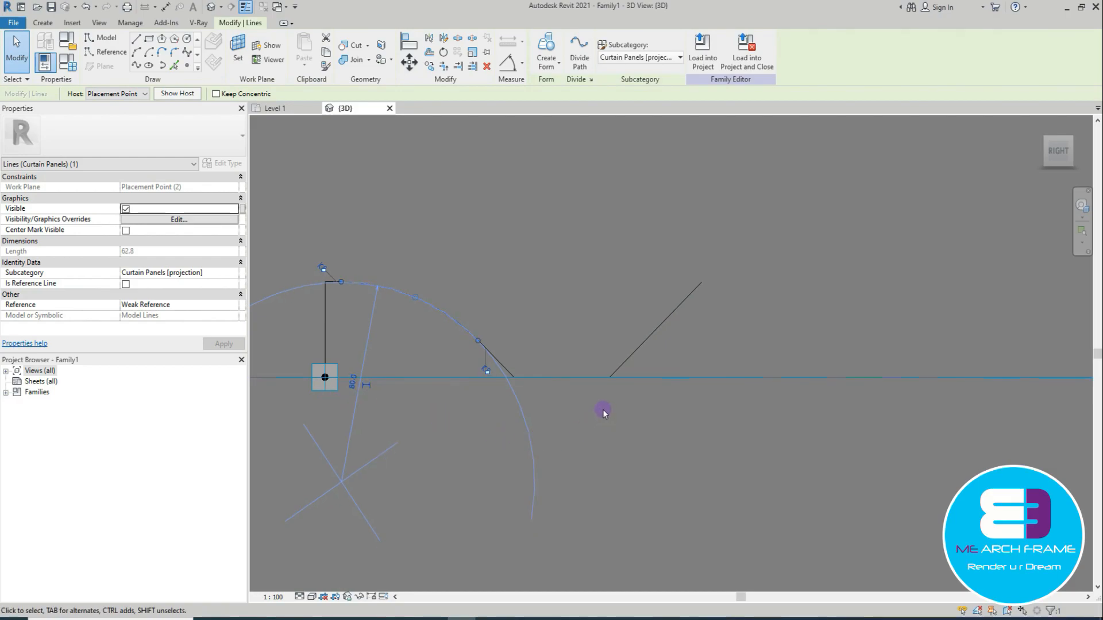
{"action": "left_click", "coordinate": [546, 402]}
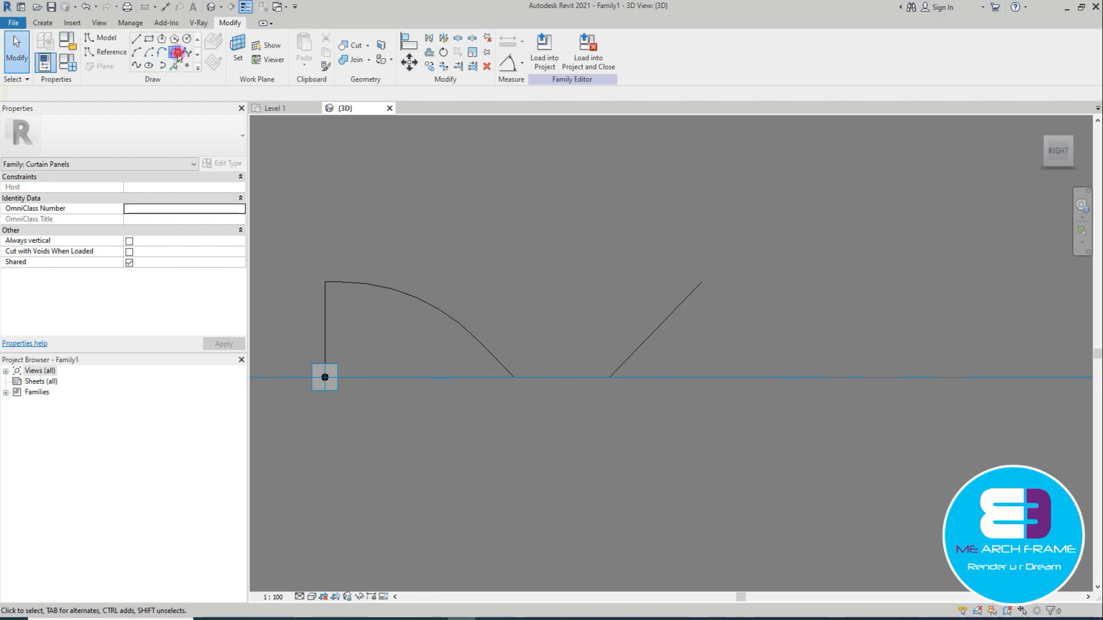
Step: Round the corner between the profile's downward slope and its flat base with a fillet arc
{"action": "left_click", "coordinate": [164, 66]}
{"action": "left_click", "coordinate": [505, 369]}
{"action": "left_click", "coordinate": [526, 377]}
{"action": "scroll", "coordinate": [526, 377], "scroll_direction": "up", "scroll_amount": 2}
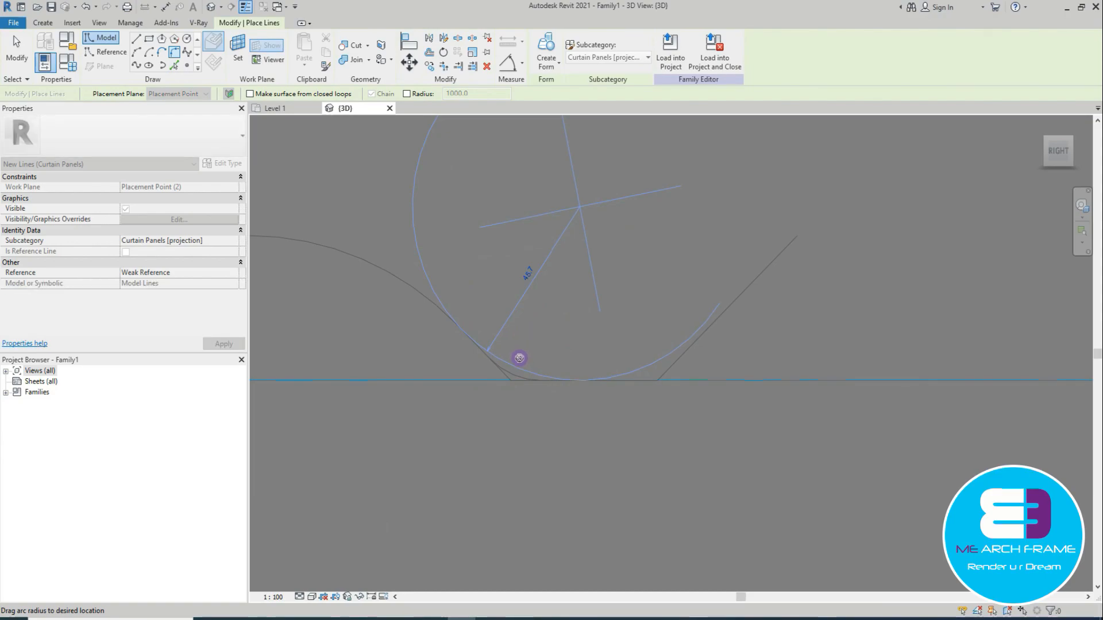
{"action": "scroll", "coordinate": [518, 373], "scroll_direction": "up", "scroll_amount": 2}
{"action": "left_click", "coordinate": [518, 375]}
{"action": "key", "text": "Escape"}
{"action": "key", "text": "Escape"}
Step: Set the radius of the fillet arc between the downward slope and the flat base to 30 mm
{"action": "key", "text": "Tab"}
{"action": "left_click", "coordinate": [517, 375]}
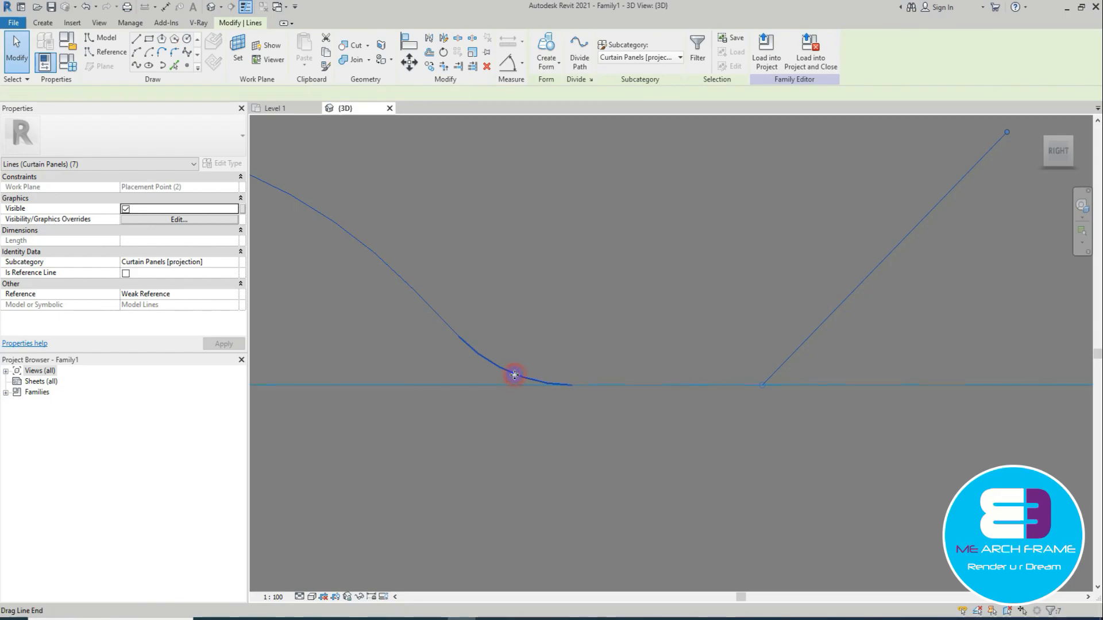
{"action": "left_click", "coordinate": [519, 281]}
{"action": "left_click", "coordinate": [520, 282]}
{"action": "type", "text": "30"}
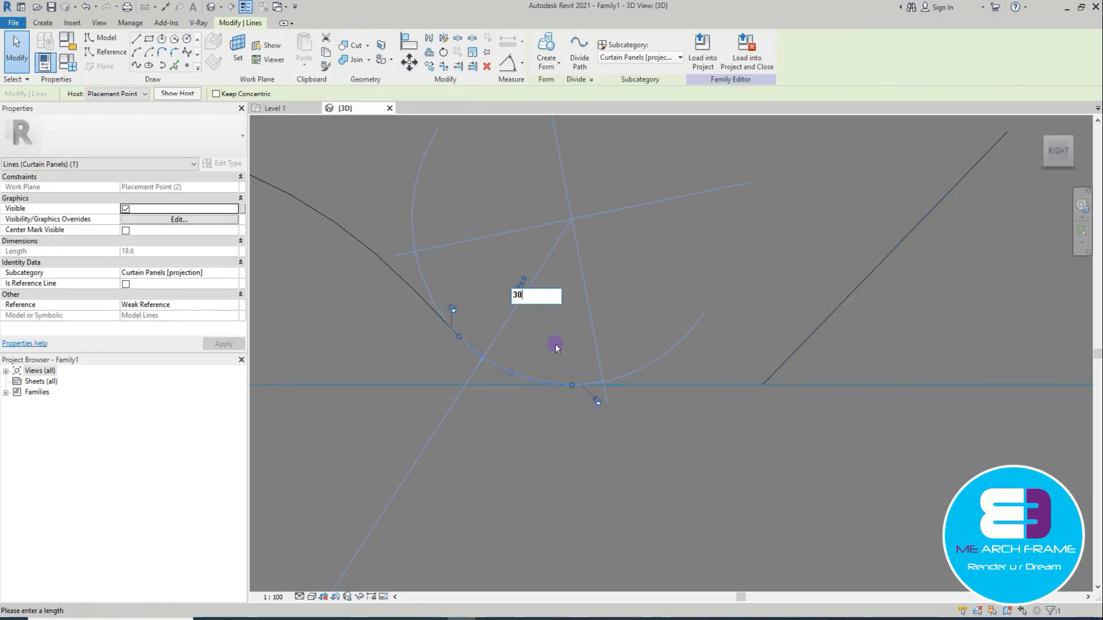
{"action": "key", "text": "Return"}
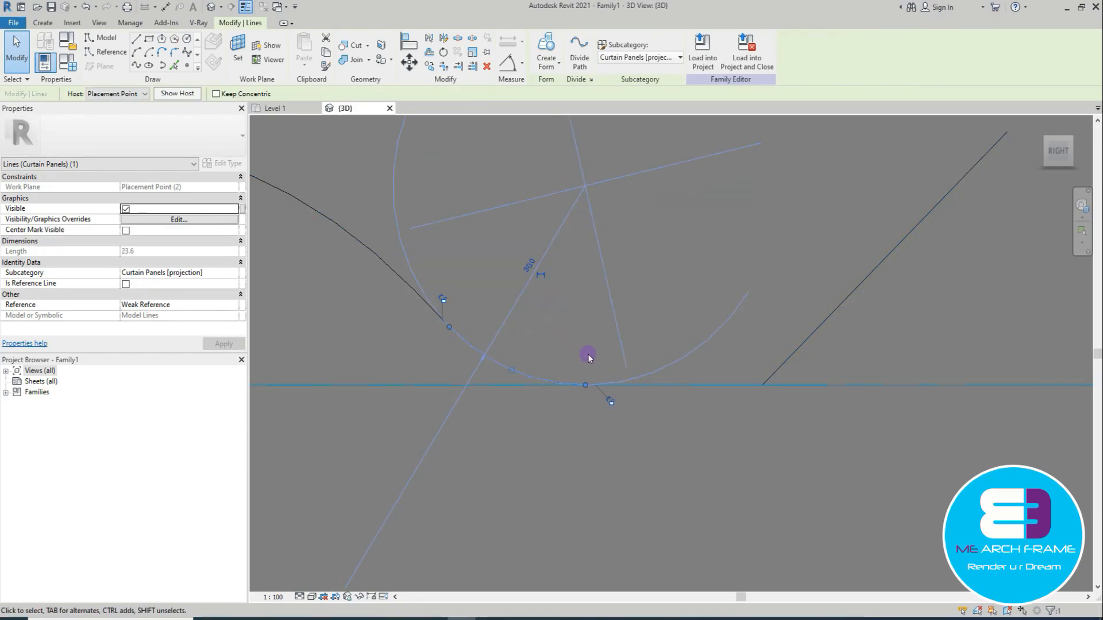
{"action": "left_click", "coordinate": [685, 407]}
Step: Round the corner between the flat base and the 45° rise with a fillet arc of about 58 mm radius
{"action": "left_click", "coordinate": [174, 52]}
{"action": "left_click", "coordinate": [712, 384]}
{"action": "left_click", "coordinate": [779, 365]}
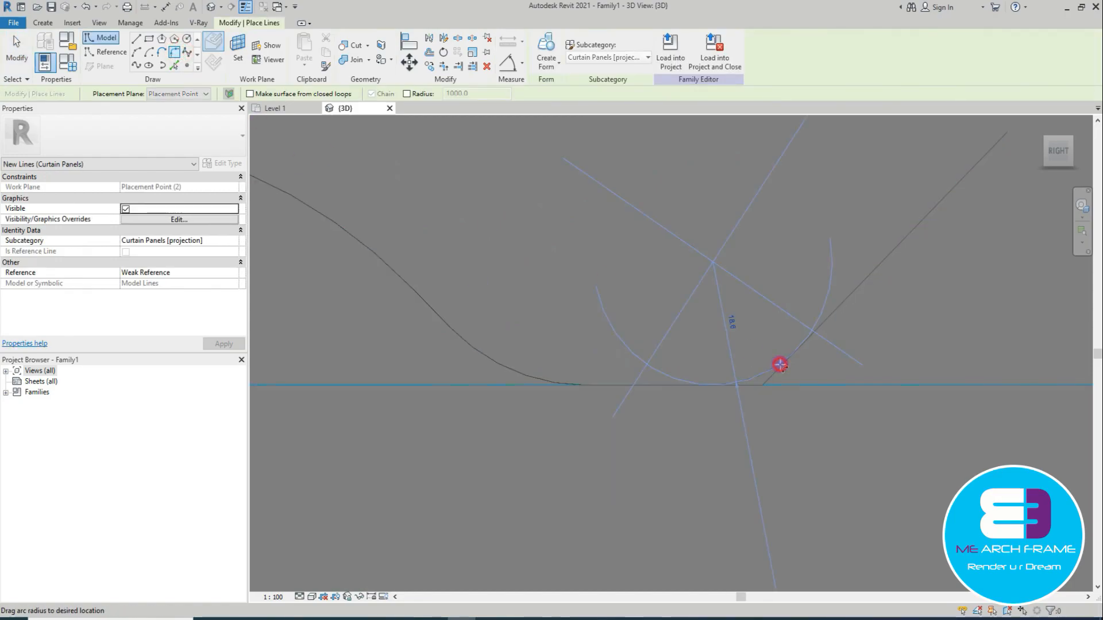
{"action": "left_click", "coordinate": [763, 356]}
{"action": "key", "text": "Escape"}
{"action": "key", "text": "Escape"}
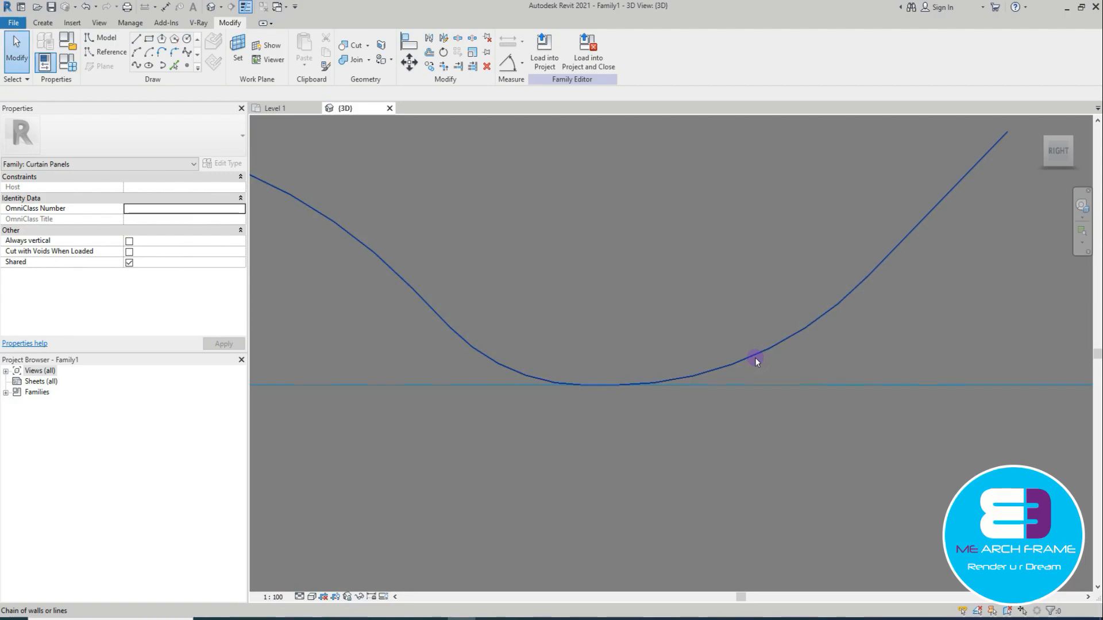
Step: Set the radius of the fillet arc between the flat base and the rise to 30 mm
{"action": "left_click", "coordinate": [754, 361]}
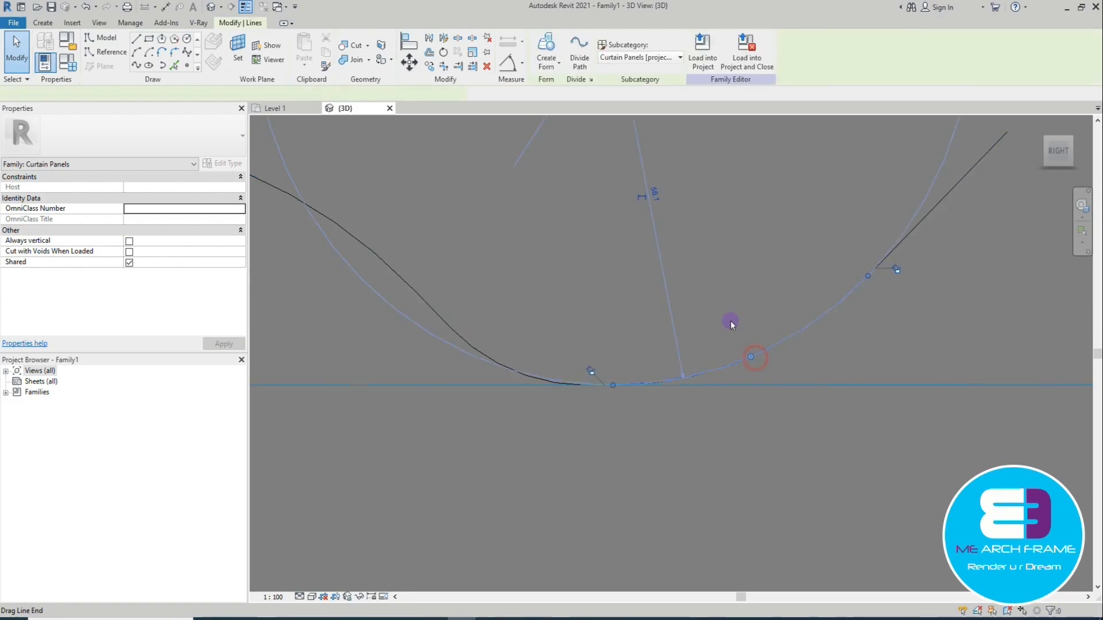
{"action": "left_click", "coordinate": [655, 194]}
{"action": "key", "text": "Return"}
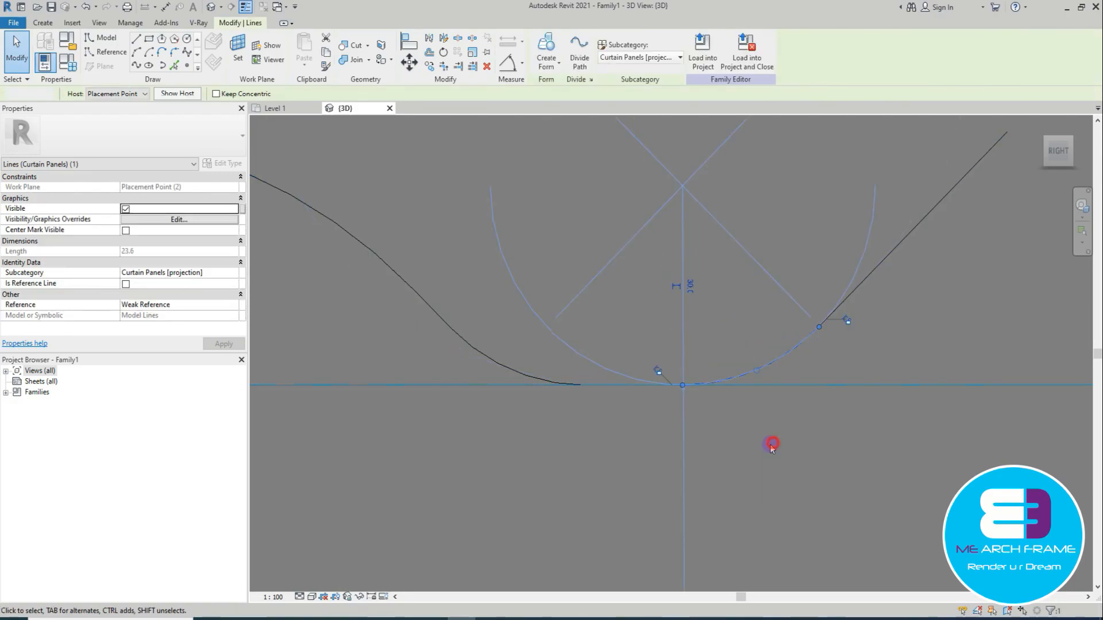
{"action": "left_click", "coordinate": [772, 445]}
Step: Draw a horizontal model line about 15 mm long along the base, joining the inner ends of the two lower fillet arcs
{"action": "scroll", "coordinate": [460, 436], "scroll_direction": "down", "scroll_amount": 3}
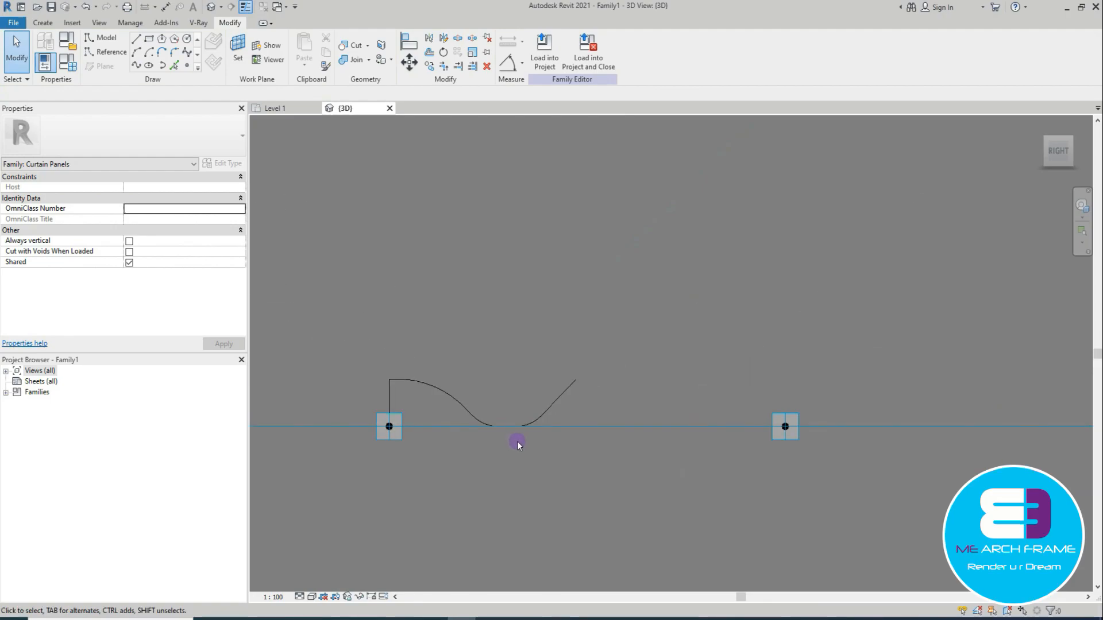
{"action": "scroll", "coordinate": [517, 444], "scroll_direction": "up", "scroll_amount": 2}
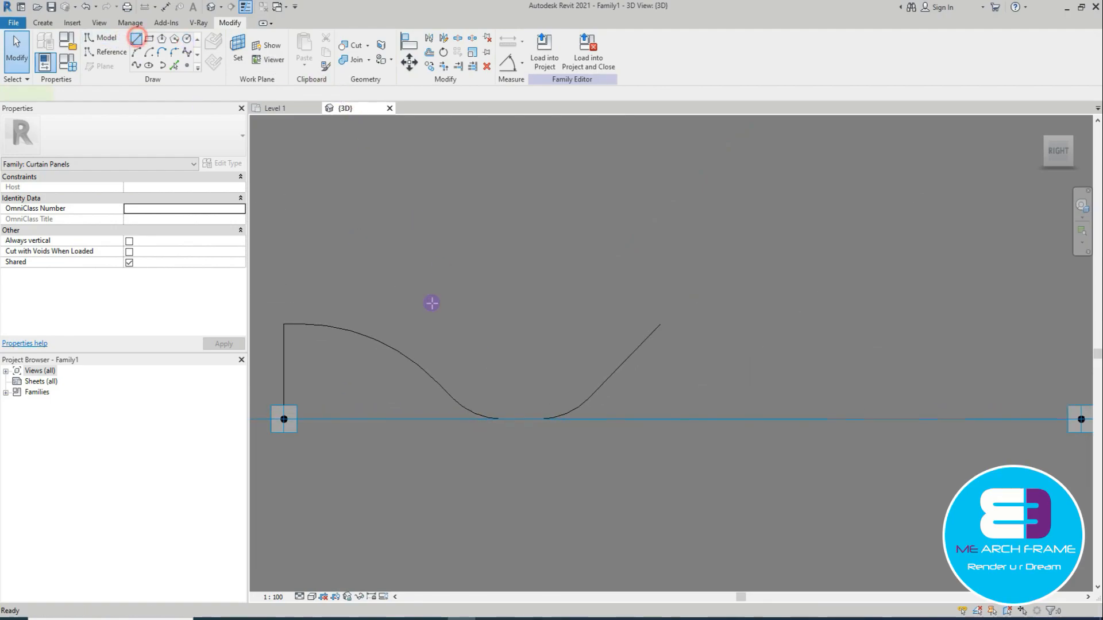
{"action": "scroll", "coordinate": [501, 418], "scroll_direction": "up", "scroll_amount": 2}
{"action": "left_click", "coordinate": [502, 415]}
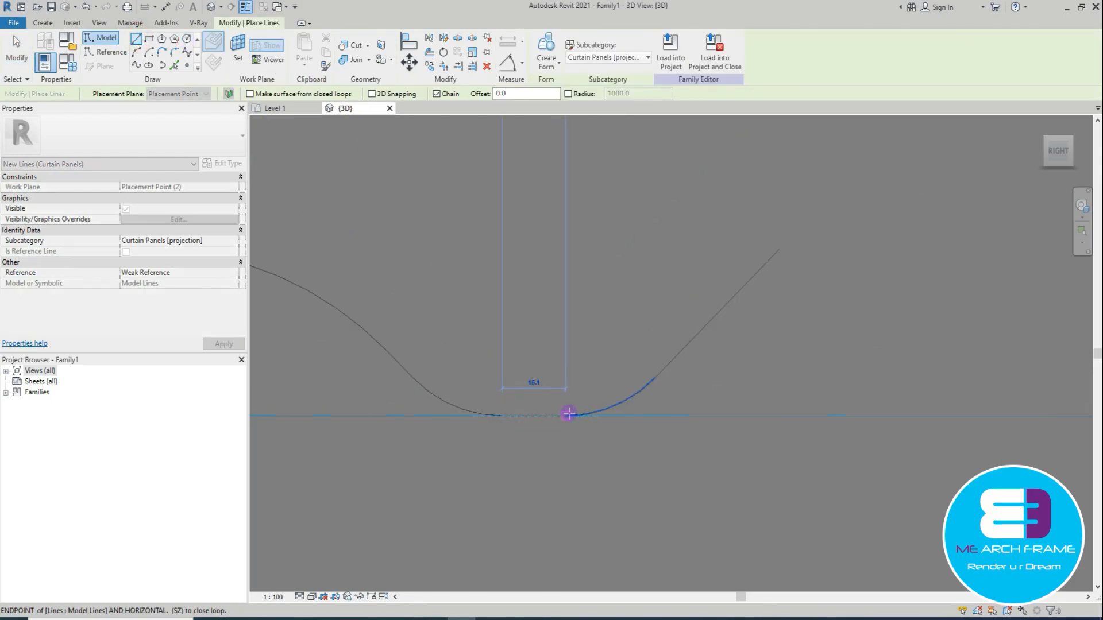
{"action": "key", "text": "Escape"}
{"action": "key", "text": "Escape"}
Step: Select the overlapping lines along the profile's flat base and try to delete them
{"action": "left_click", "coordinate": [399, 415]}
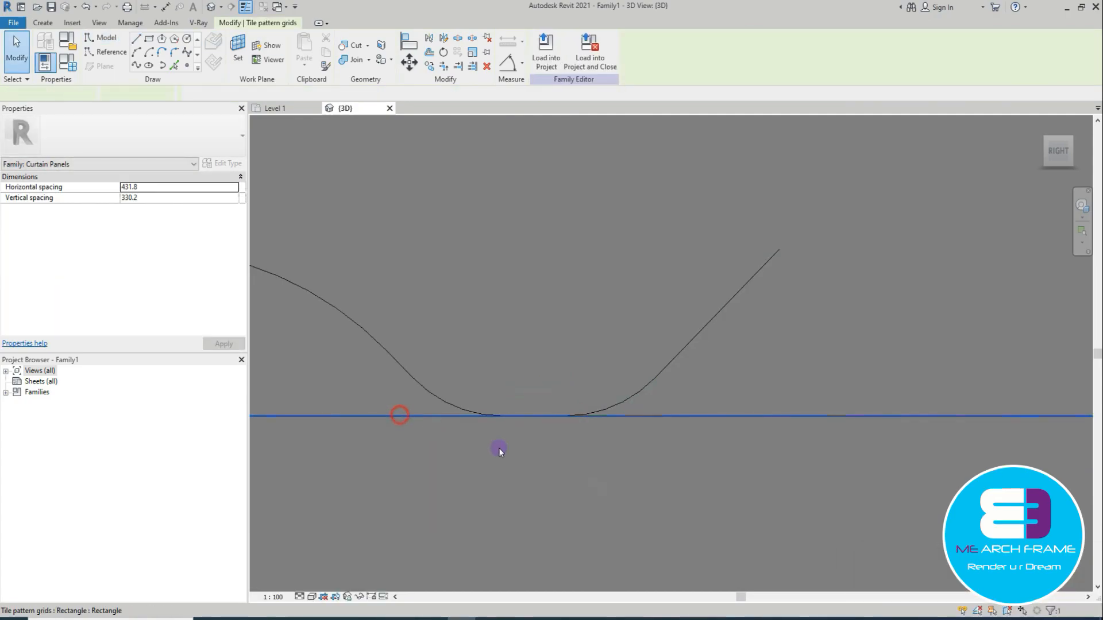
{"action": "scroll", "coordinate": [553, 454], "scroll_direction": "down", "scroll_amount": 5}
{"action": "scroll", "coordinate": [549, 445], "scroll_direction": "up", "scroll_amount": 3}
{"action": "left_click_drag", "start_coordinate": [498, 401], "coordinate": [587, 471]}
{"action": "scroll", "coordinate": [548, 451], "scroll_direction": "up", "scroll_amount": 5}
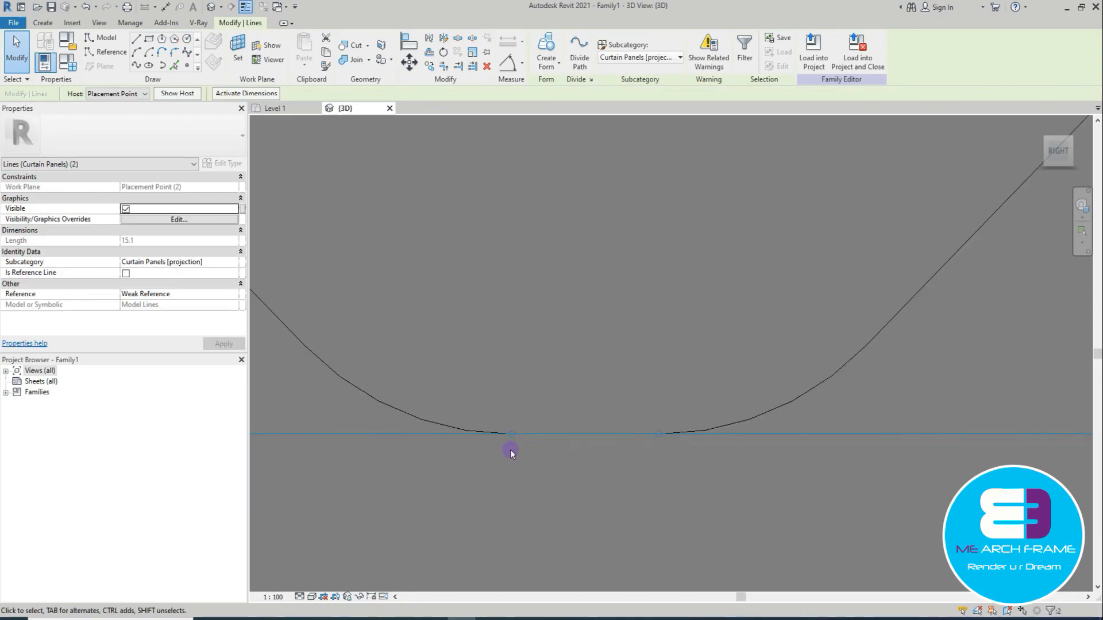
{"action": "scroll", "coordinate": [531, 438], "scroll_direction": "up", "scroll_amount": 3}
{"action": "key", "text": "Delete"}
{"action": "scroll", "coordinate": [462, 447], "scroll_direction": "down", "scroll_amount": 4}
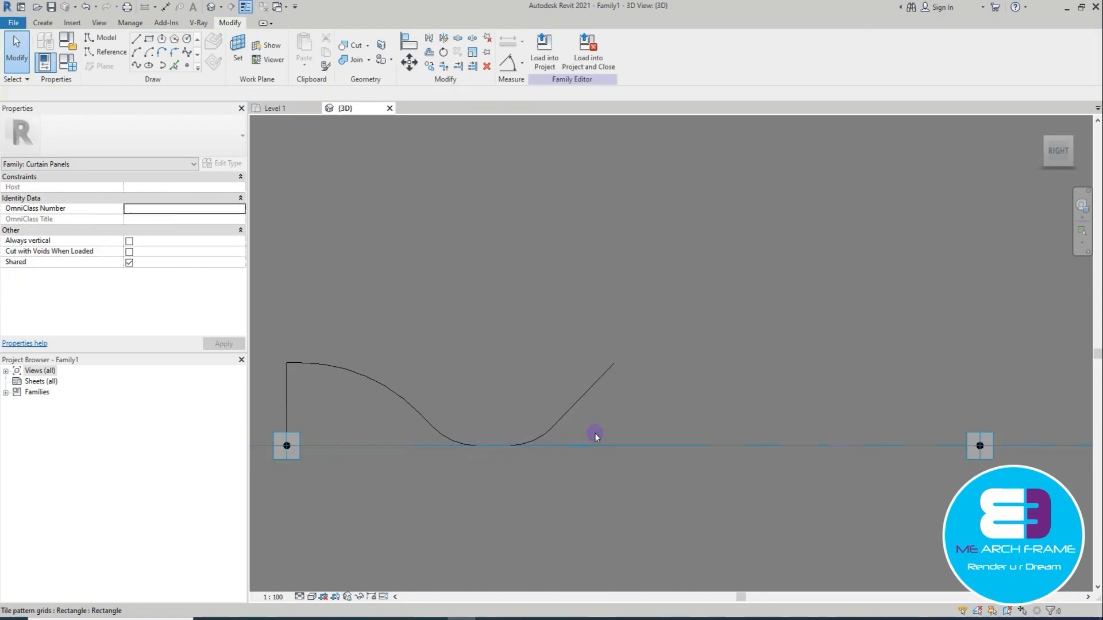
Step: Select the profile without its vertical line and copy it from its top start point to the upper end of the rise
{"action": "key", "text": "Tab"}
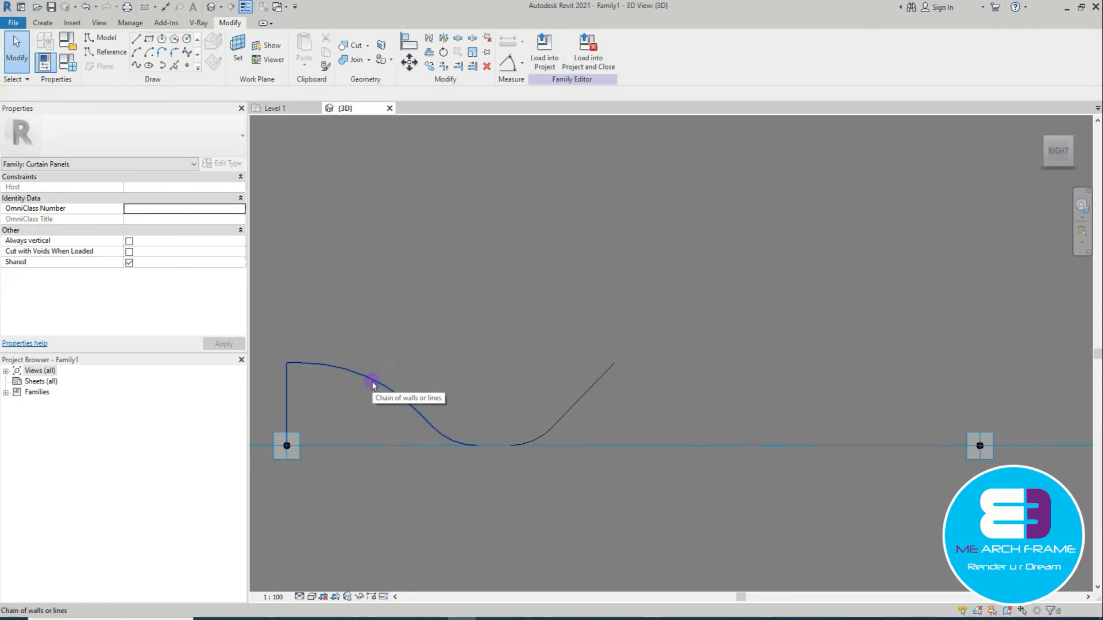
{"action": "left_click_drag", "start_coordinate": [276, 341], "coordinate": [632, 419]}
{"action": "left_click_drag", "start_coordinate": [388, 300], "coordinate": [690, 485]}
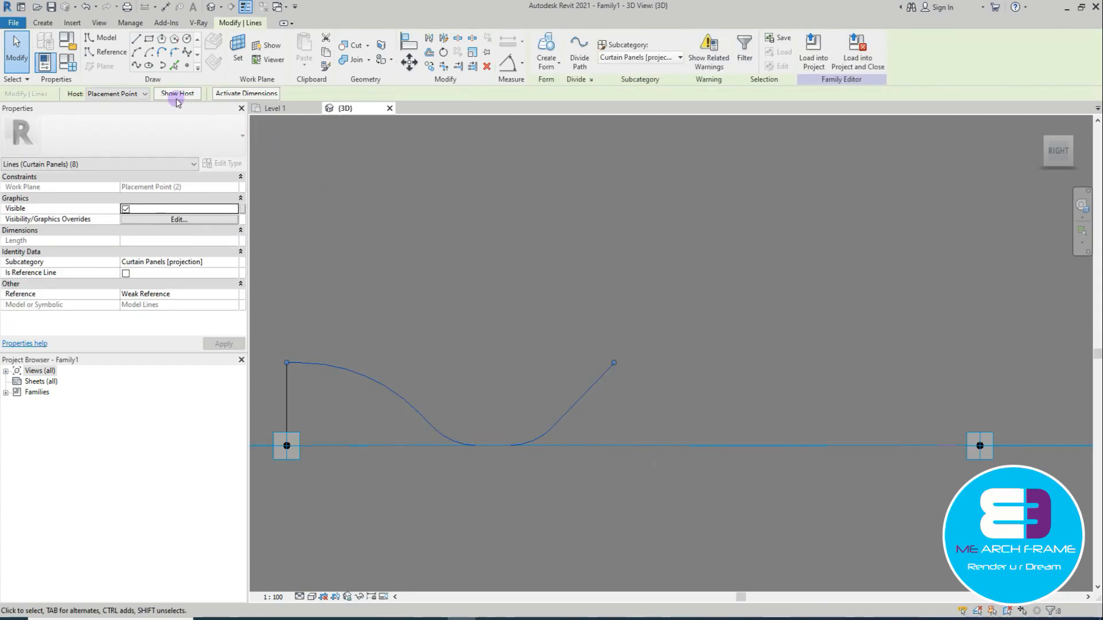
{"action": "left_click", "coordinate": [430, 66]}
{"action": "left_click", "coordinate": [287, 363]}
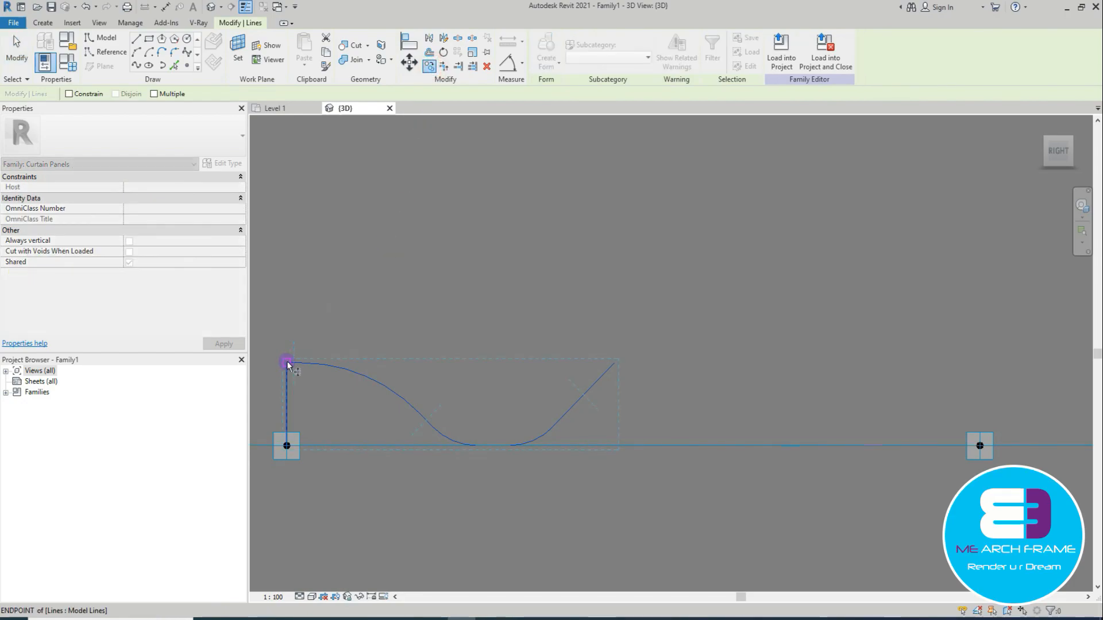
{"action": "left_click", "coordinate": [615, 366]}
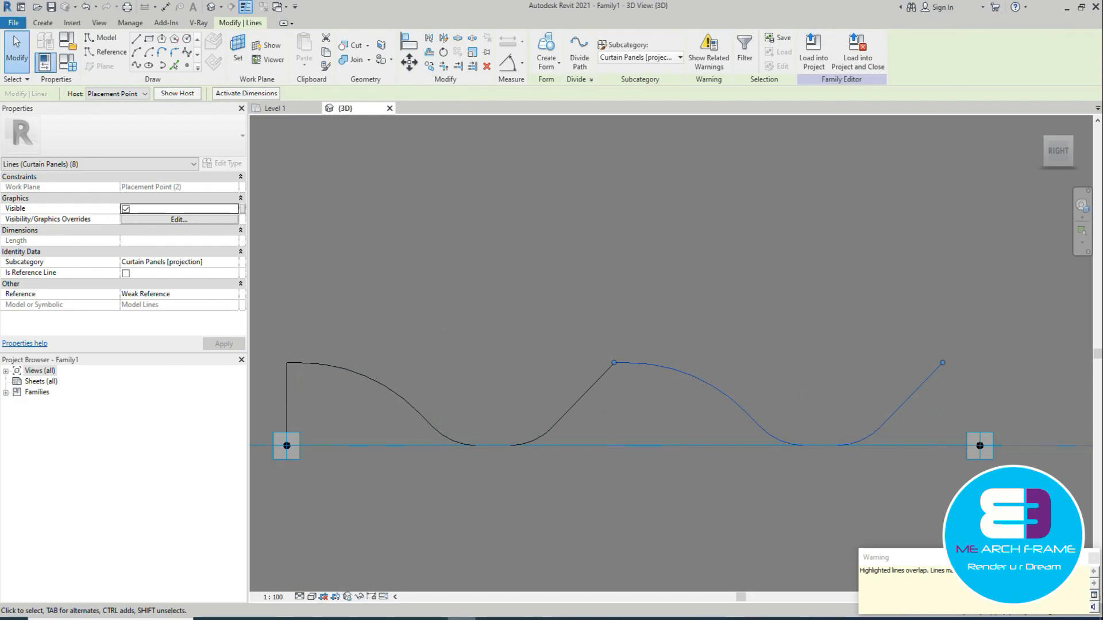
Step: Undo the profile copy and the lower corner fillets, keeping only the large arc between the top line and the downward slope
{"action": "key", "text": "ctrl+z"}
{"action": "scroll", "coordinate": [540, 460], "scroll_direction": "up", "scroll_amount": 5}
{"action": "scroll", "coordinate": [540, 460], "scroll_direction": "down", "scroll_amount": 5}
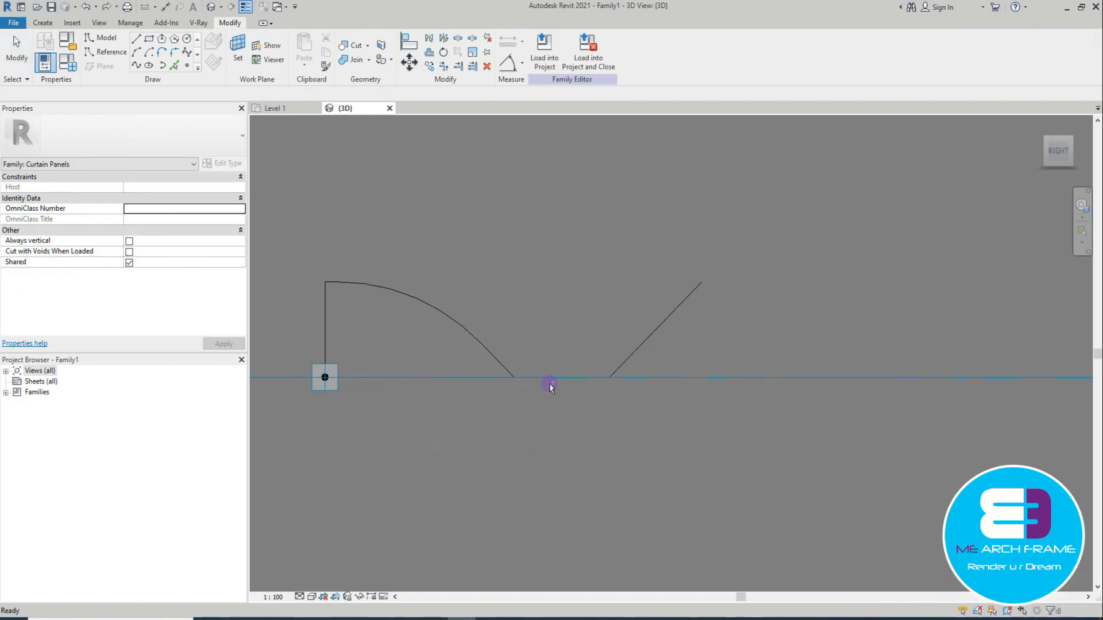
{"action": "scroll", "coordinate": [547, 379], "scroll_direction": "down", "scroll_amount": 1}
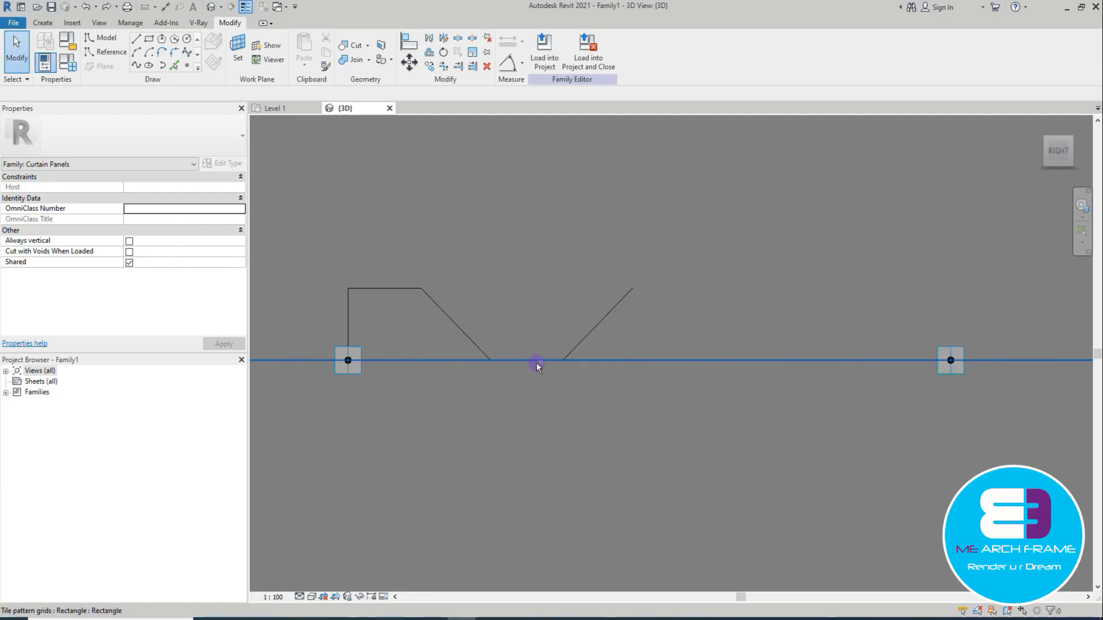
{"action": "key", "text": "Tab"}
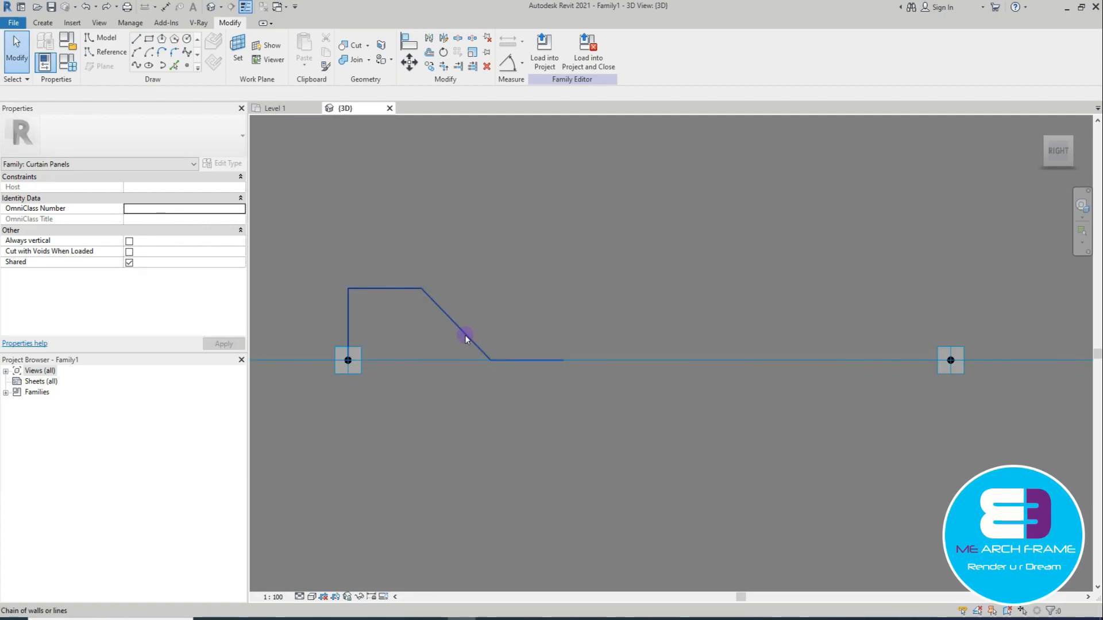
{"action": "left_click", "coordinate": [106, 7]}
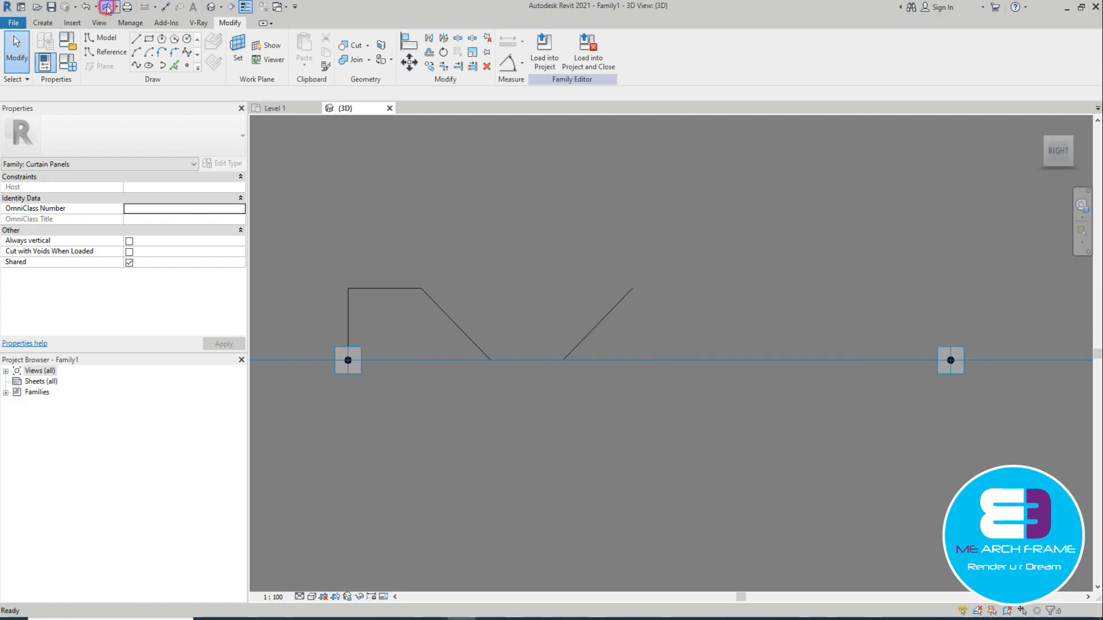
{"action": "left_click", "coordinate": [106, 8]}
Step: Delete the vertical line above the left placement point from the tile profile
{"action": "left_click", "coordinate": [598, 328]}
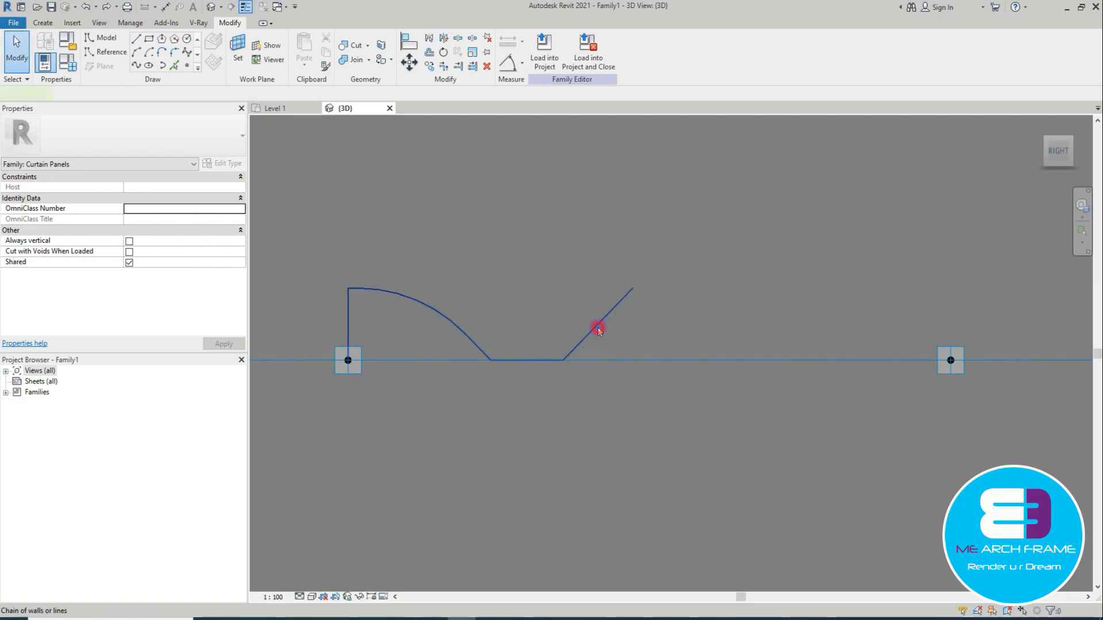
{"action": "left_click", "coordinate": [386, 329]}
{"action": "key", "text": "Tab"}
{"action": "left_click", "coordinate": [351, 322]}
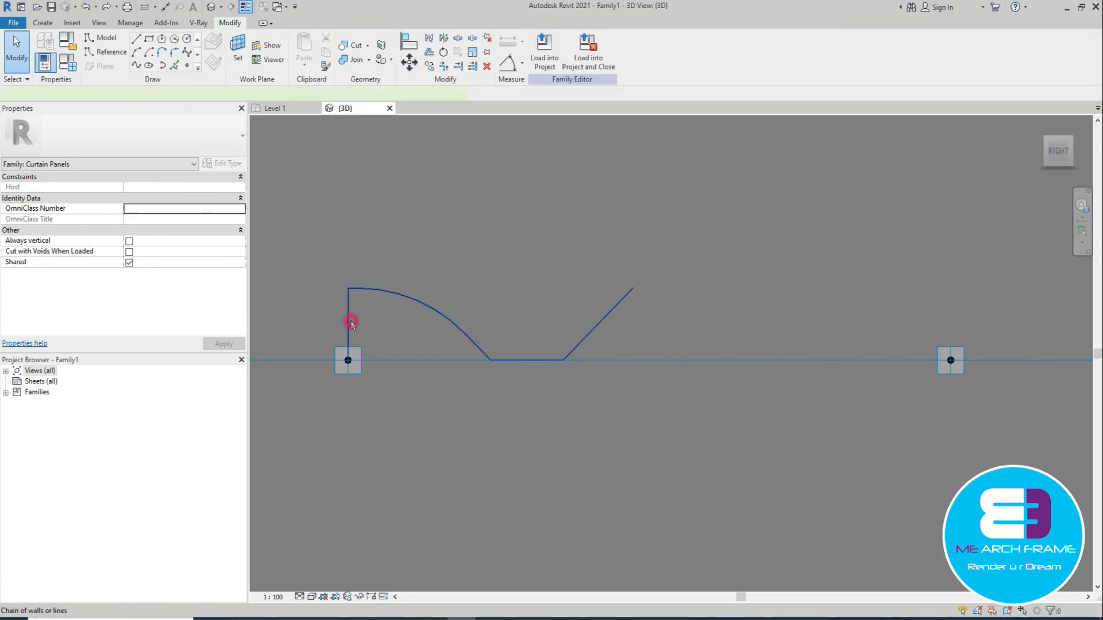
{"action": "key", "text": "Delete"}
Step: Copy the remaining profile chain from its top start point to the upper end of the rise
{"action": "key", "text": "Tab"}
{"action": "left_click", "coordinate": [424, 304]}
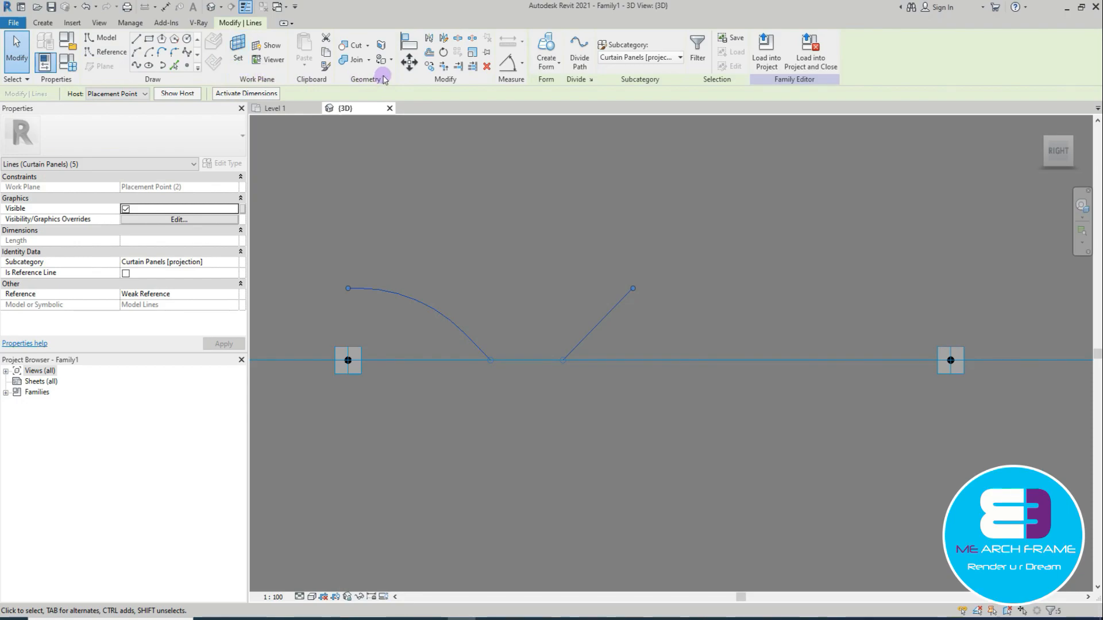
{"action": "left_click", "coordinate": [429, 65]}
{"action": "left_click", "coordinate": [348, 287]}
{"action": "left_click", "coordinate": [631, 286]}
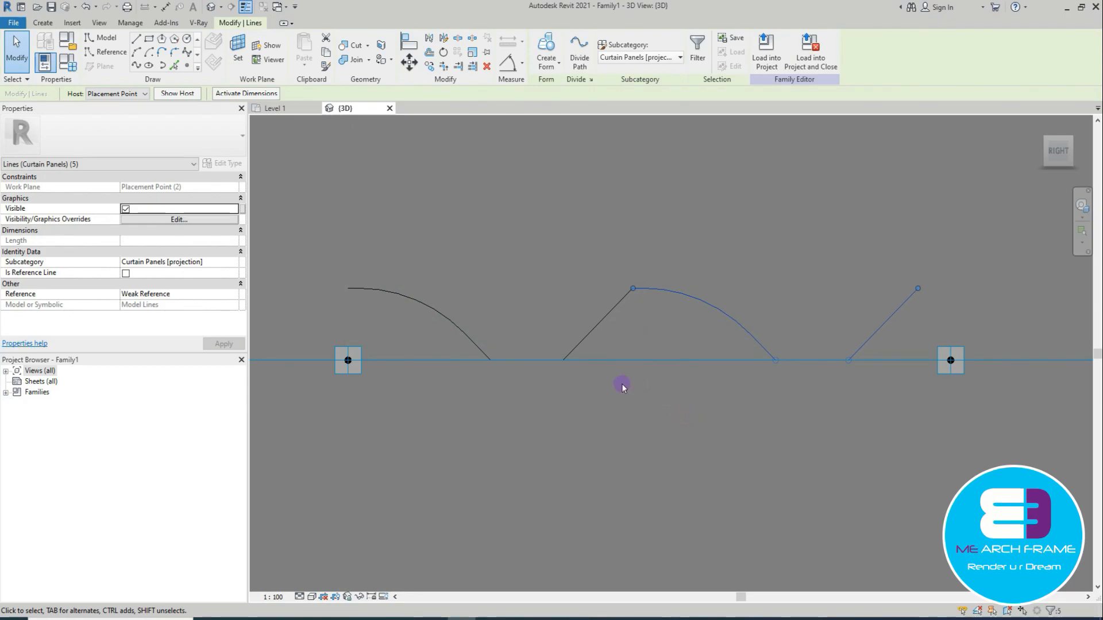
Step: Check the Villa tile drawing and delete the copied second half of the profile
{"action": "key", "text": "alt+Tab"}
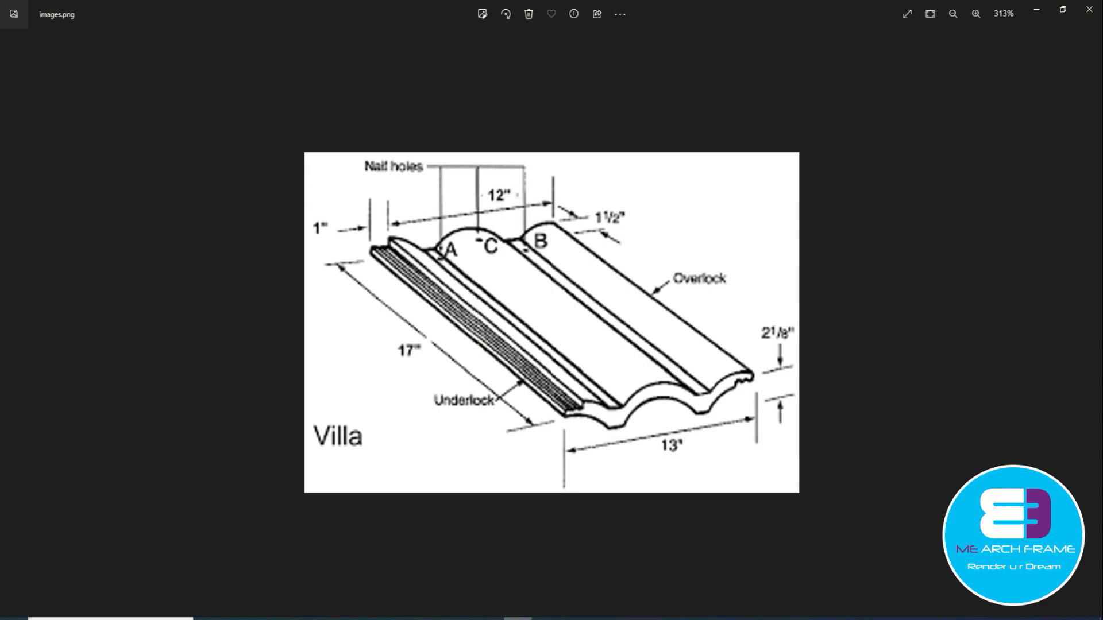
{"action": "key", "text": "alt+Tab"}
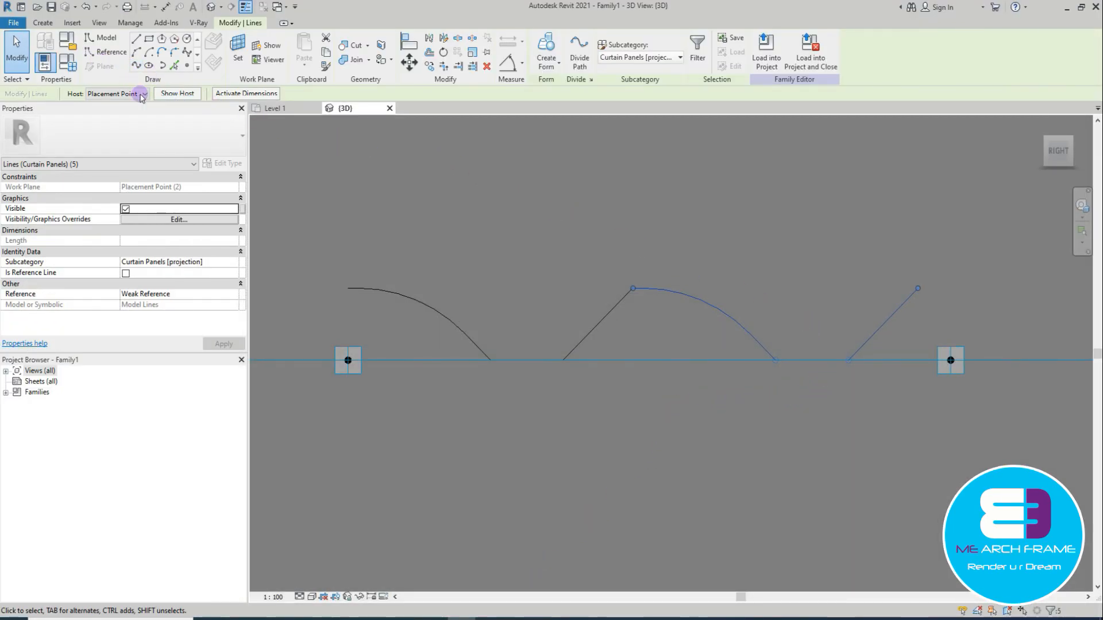
{"action": "middle_click_drag", "start_coordinate": [666, 402], "coordinate": [567, 413]}
{"action": "key", "text": "Delete"}
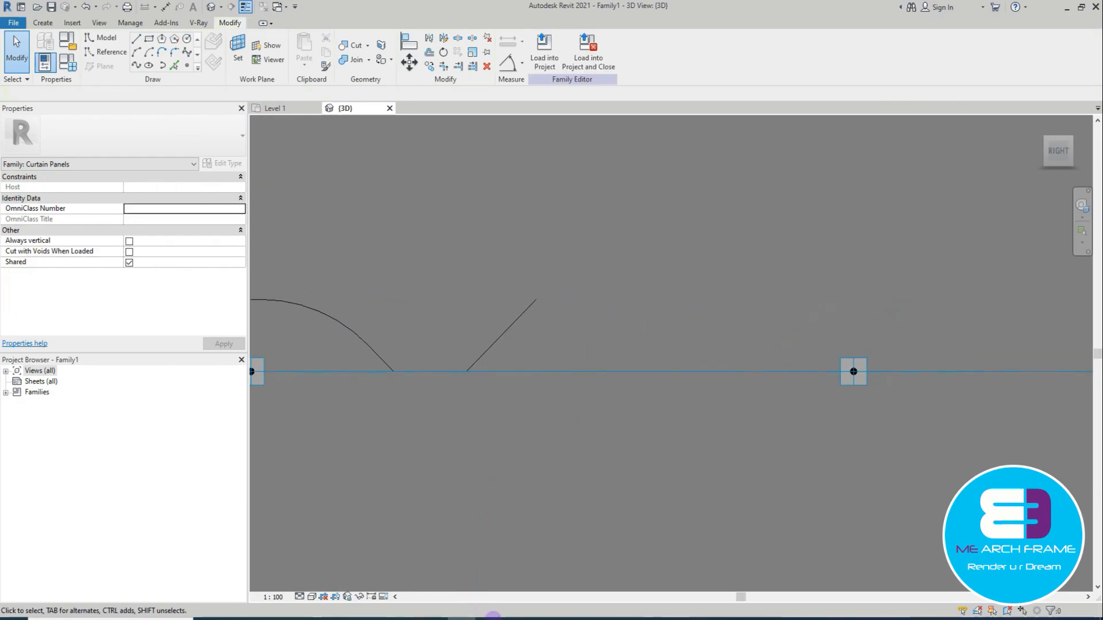
{"action": "key", "text": "alt+Tab"}
{"action": "key", "text": "alt+Tab"}
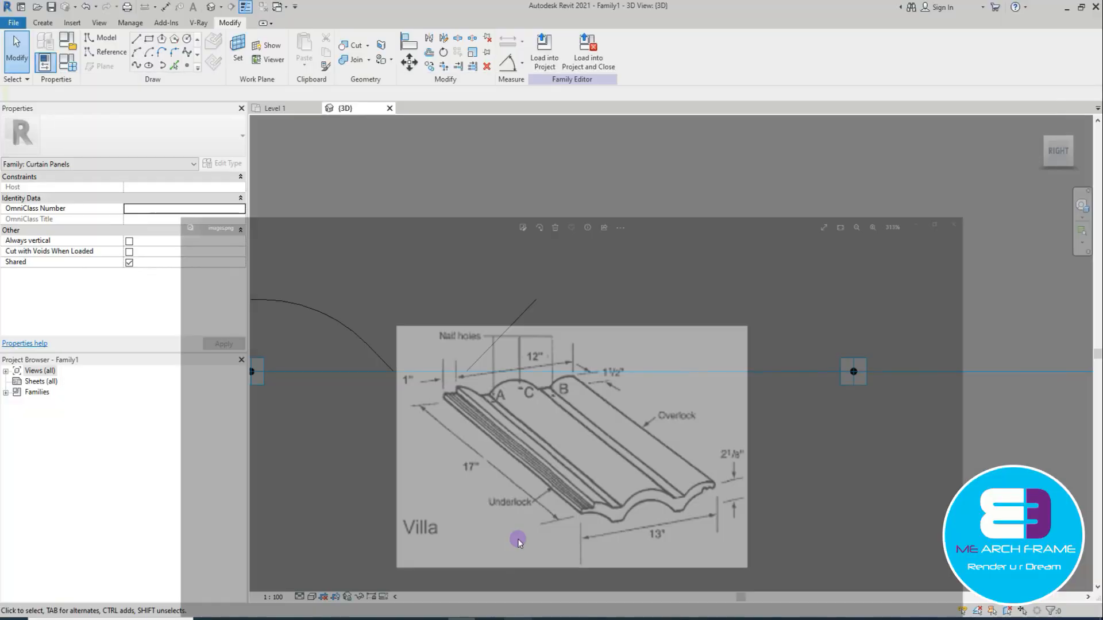
Step: Copy the short downward slope, flat base and rise farther along the reference line toward the far placement point
{"action": "scroll", "coordinate": [412, 343], "scroll_direction": "down", "scroll_amount": 3}
{"action": "left_click_drag", "start_coordinate": [384, 254], "coordinate": [535, 388]}
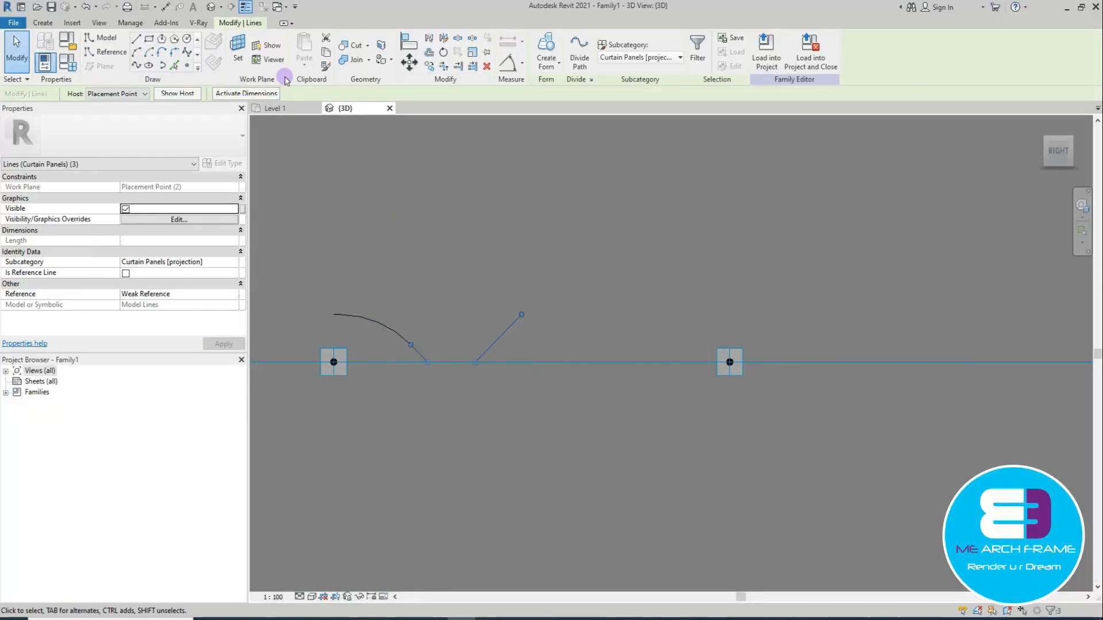
{"action": "key", "text": "m"}
{"action": "key", "text": "v"}
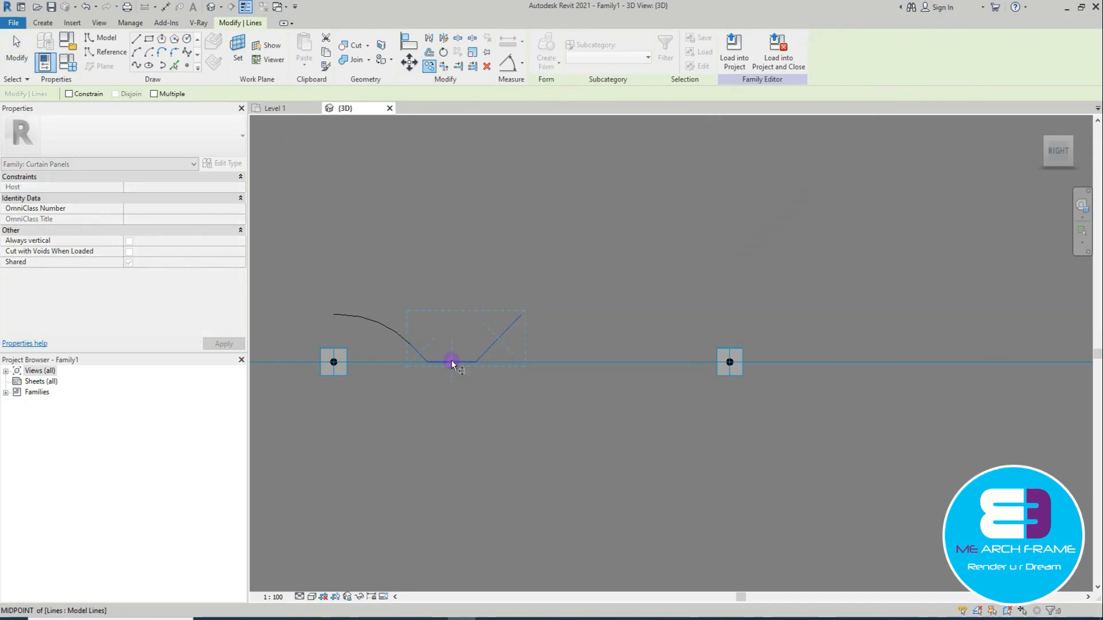
{"action": "left_click", "coordinate": [451, 362]}
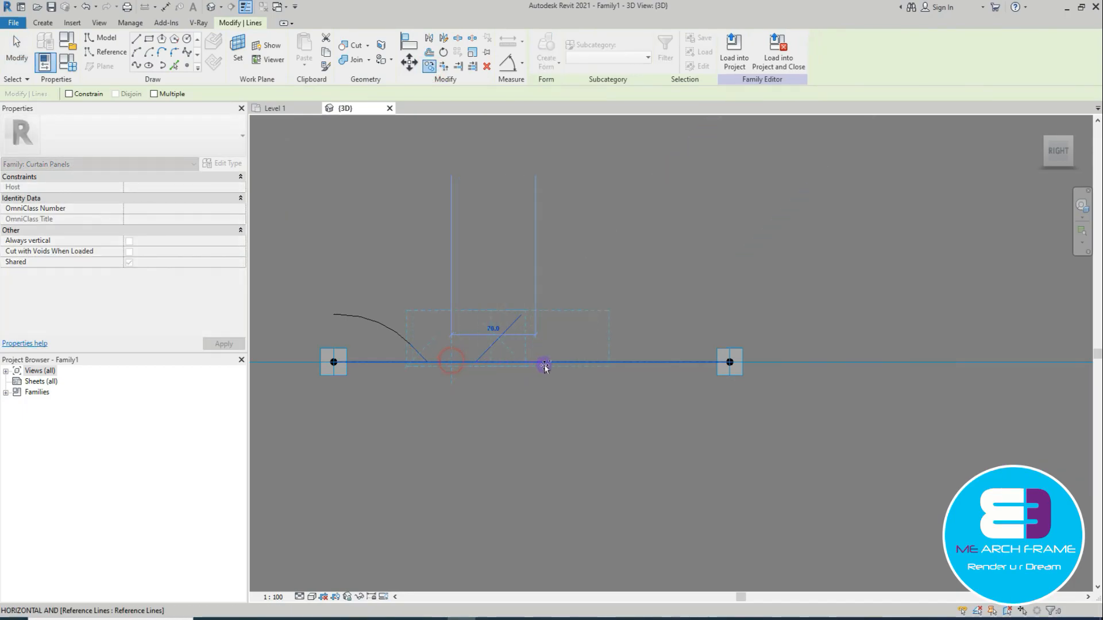
{"action": "left_click", "coordinate": [596, 363]}
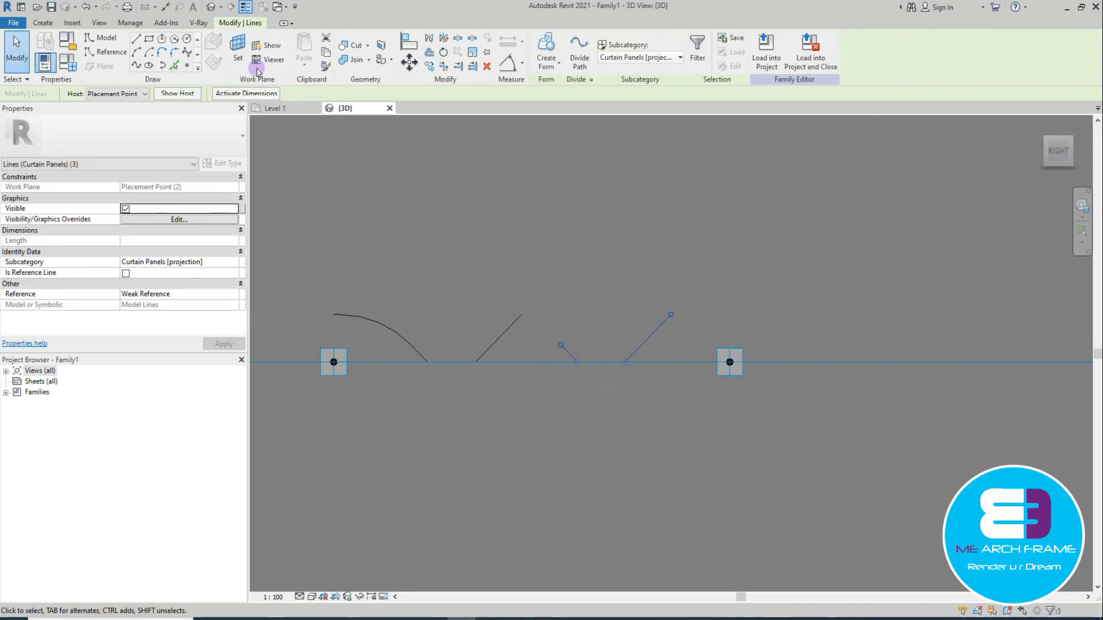
Step: Draw a horizontal line from the top of the first rise and trim it with the copied downward slope into a peak
{"action": "left_click", "coordinate": [134, 40]}
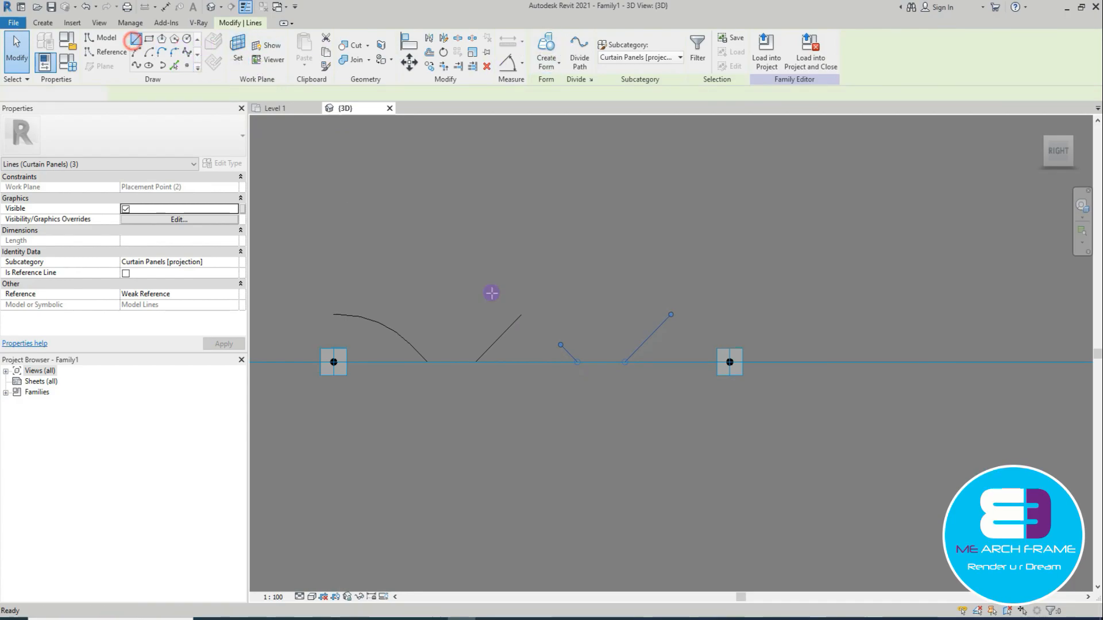
{"action": "left_click", "coordinate": [582, 314]}
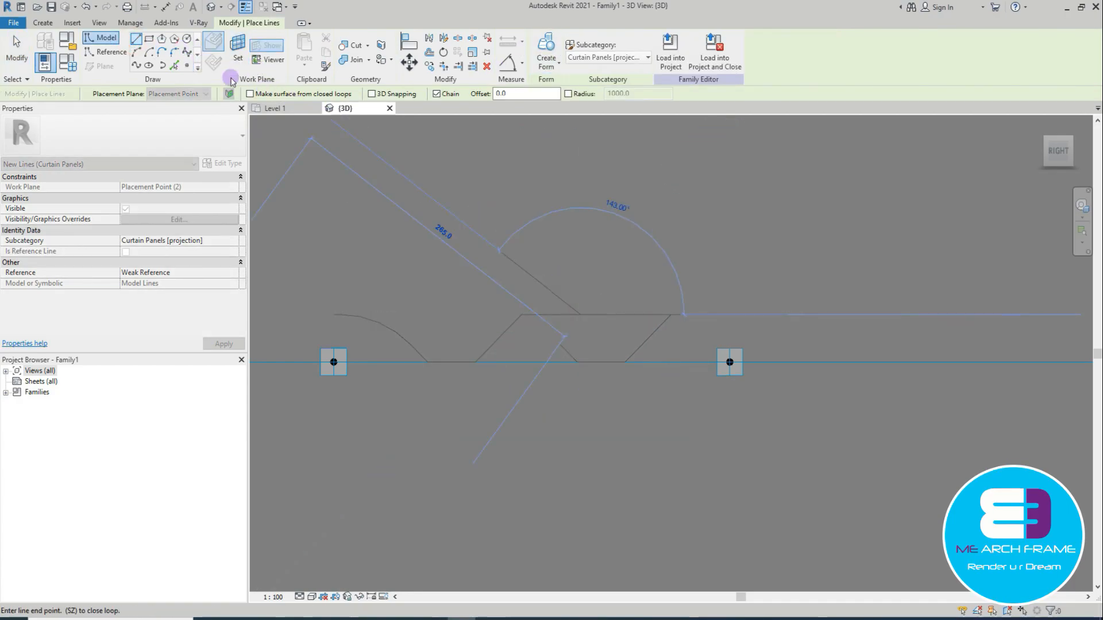
{"action": "key", "text": "Escape"}
{"action": "left_click", "coordinate": [442, 67]}
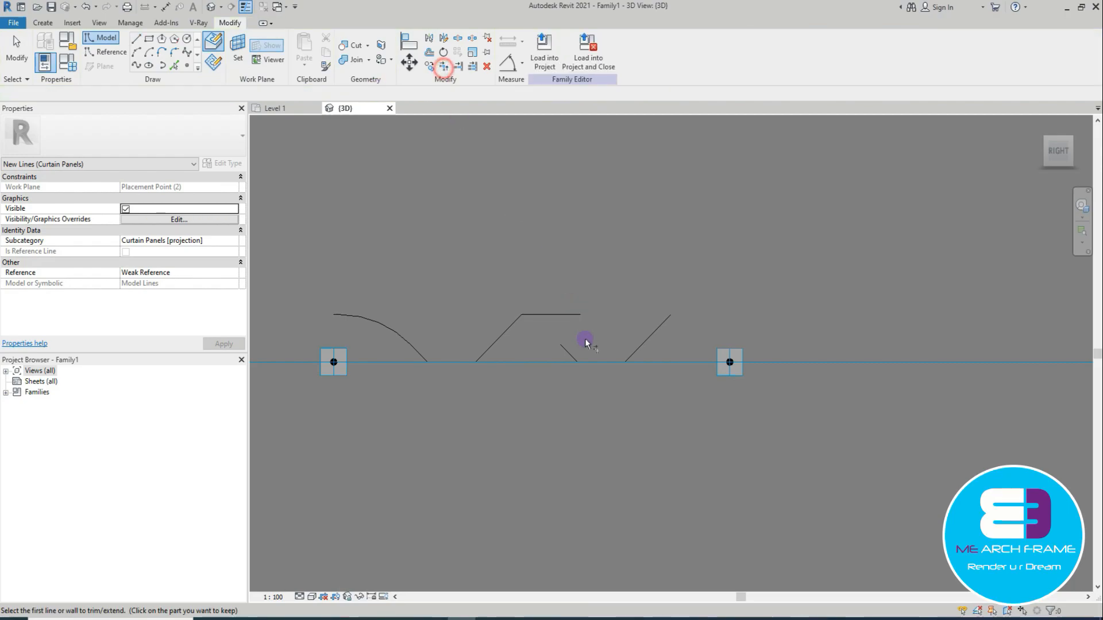
{"action": "left_click", "coordinate": [567, 352]}
{"action": "left_click", "coordinate": [529, 315]}
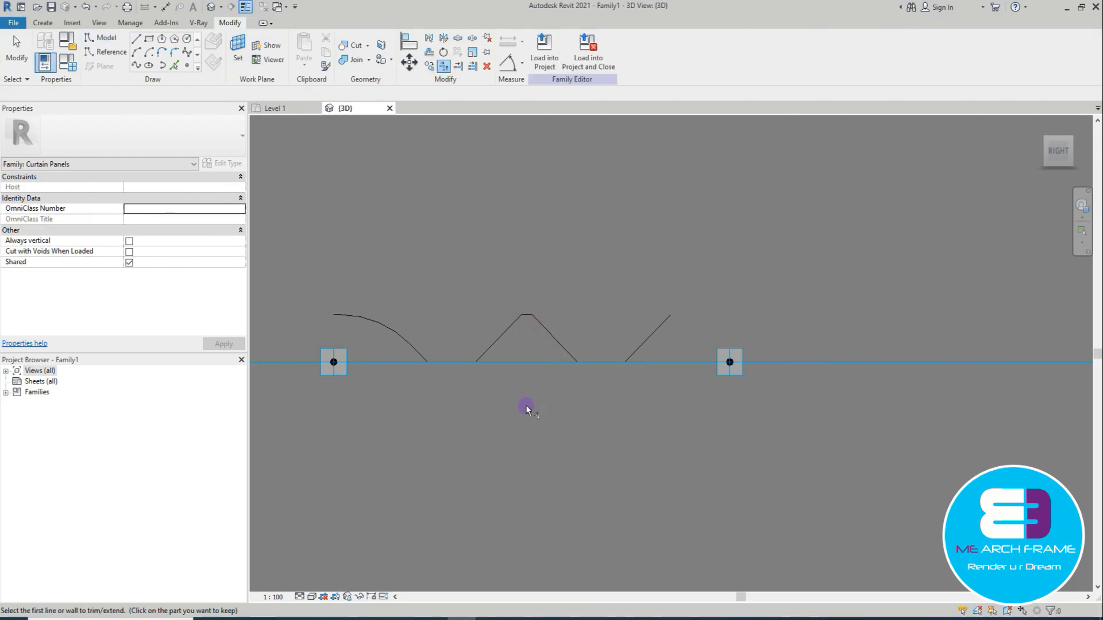
{"action": "key", "text": "Escape"}
{"action": "key", "text": "Escape"}
Step: Check the continuity of the profile by selecting its whole chain of connected lines
{"action": "scroll", "coordinate": [500, 341], "scroll_direction": "up", "scroll_amount": 2}
{"action": "key", "text": "Tab"}
{"action": "left_click", "coordinate": [498, 340]}
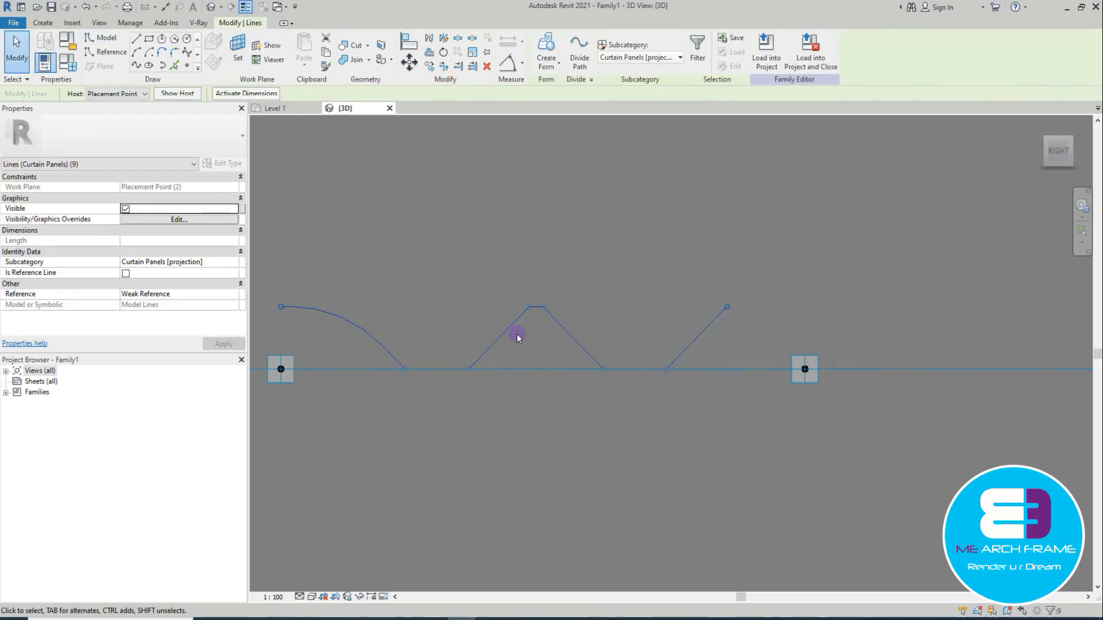
{"action": "middle_click_drag", "start_coordinate": [682, 389], "coordinate": [644, 417]}
{"action": "left_click", "coordinate": [659, 413]}
Step: Draw a horizontal line from the top of the last rise to beyond the second placement point
{"action": "scroll", "coordinate": [517, 394], "scroll_direction": "down", "scroll_amount": 2}
{"action": "scroll", "coordinate": [561, 356], "scroll_direction": "up", "scroll_amount": 2}
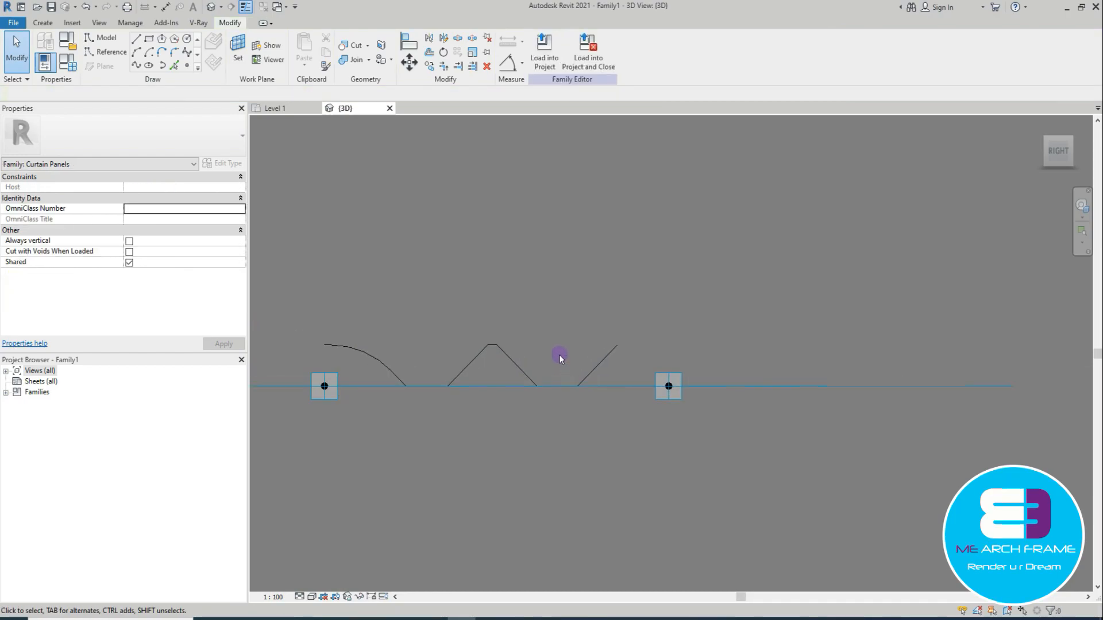
{"action": "scroll", "coordinate": [635, 362], "scroll_direction": "up", "scroll_amount": 1}
{"action": "scroll", "coordinate": [639, 363], "scroll_direction": "up", "scroll_amount": 1}
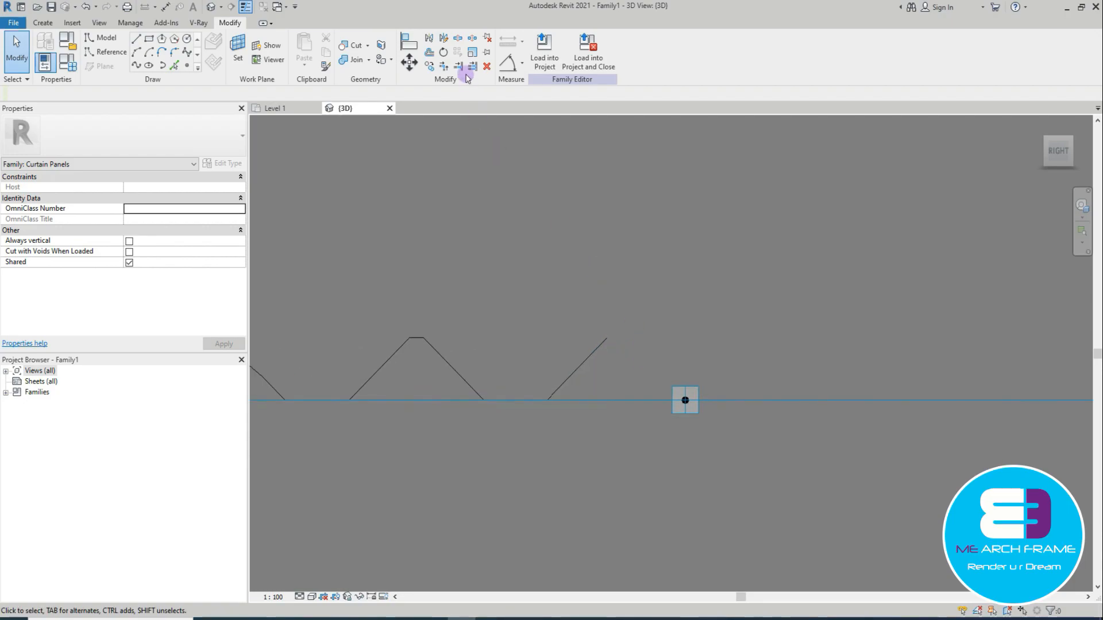
{"action": "left_click", "coordinate": [135, 39]}
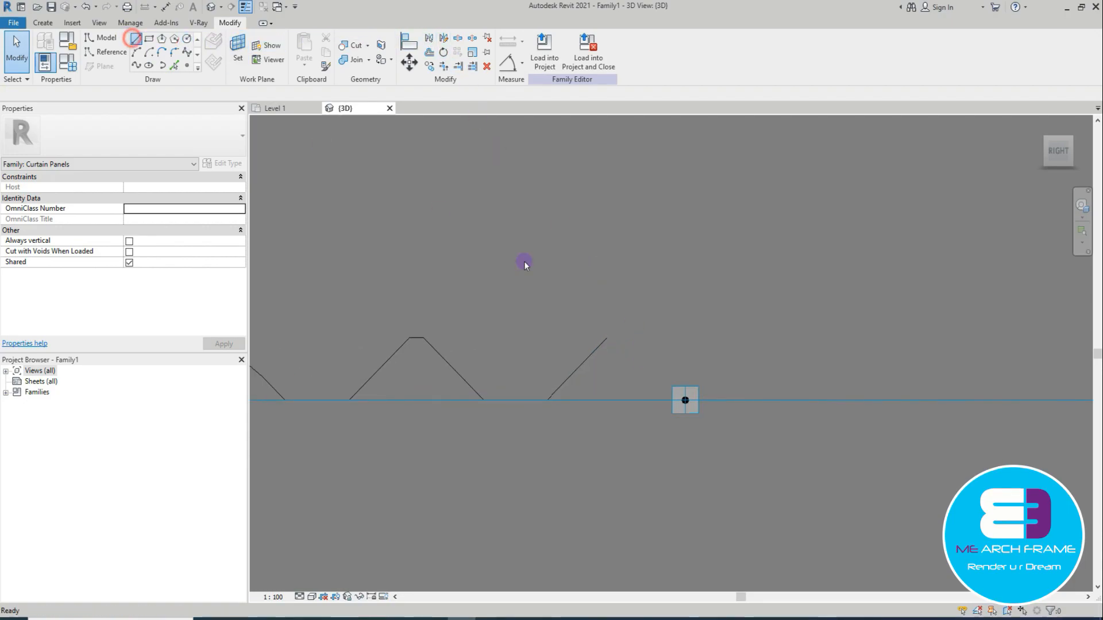
{"action": "left_click", "coordinate": [607, 338]}
{"action": "left_click", "coordinate": [733, 338]}
{"action": "key", "text": "Escape"}
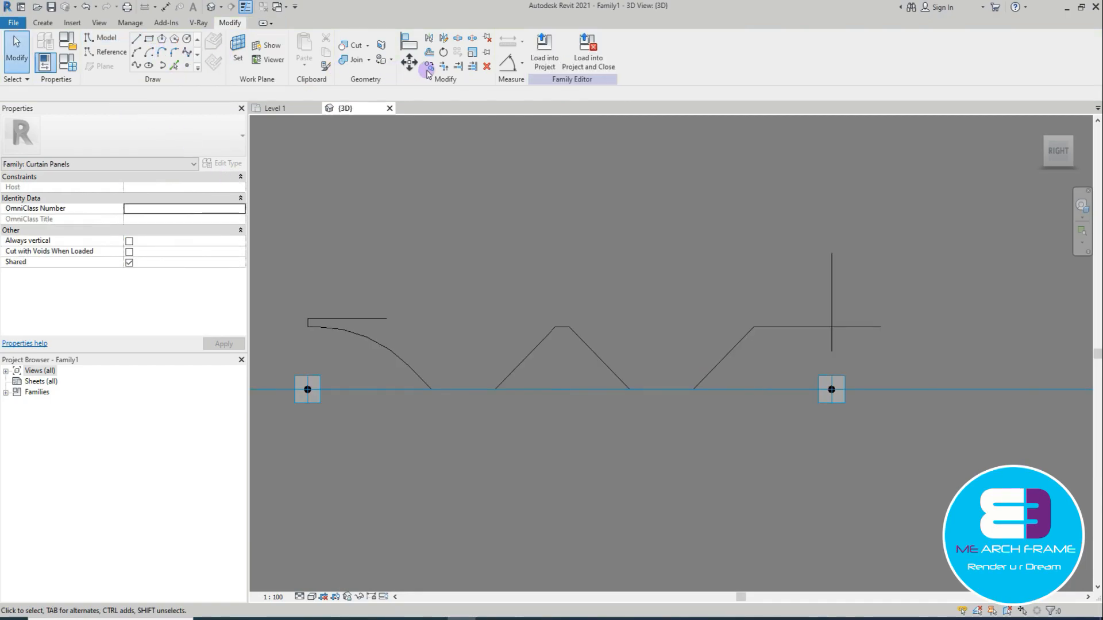
Step: Try offsetting a copy of the first arc upward by 10 mm
{"action": "left_click", "coordinate": [429, 51]}
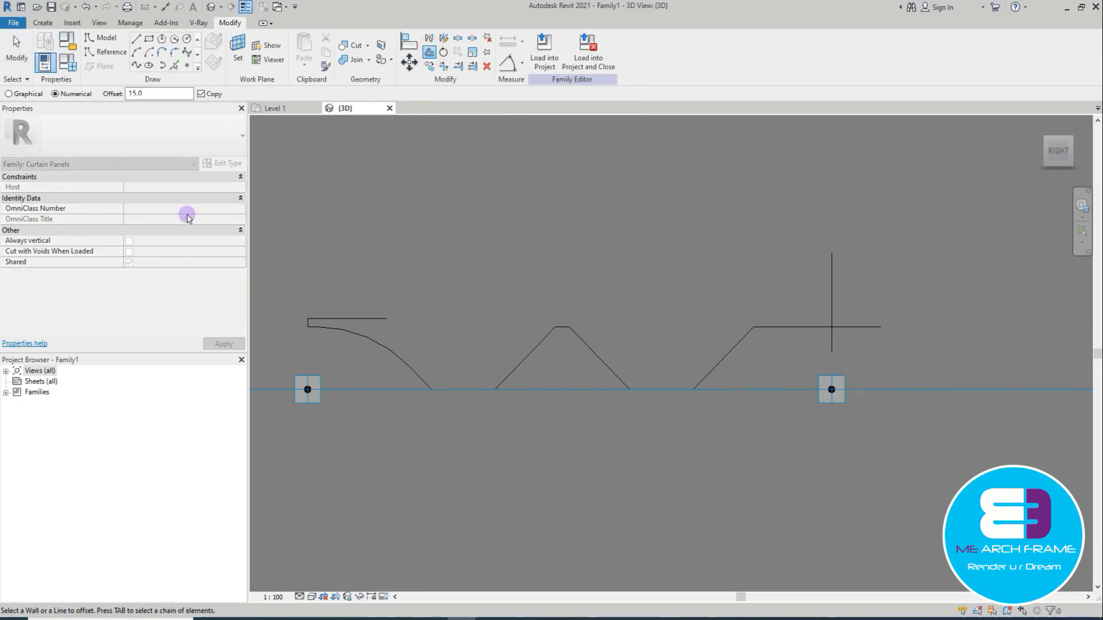
{"action": "left_click", "coordinate": [150, 93]}
{"action": "type", "text": "10"}
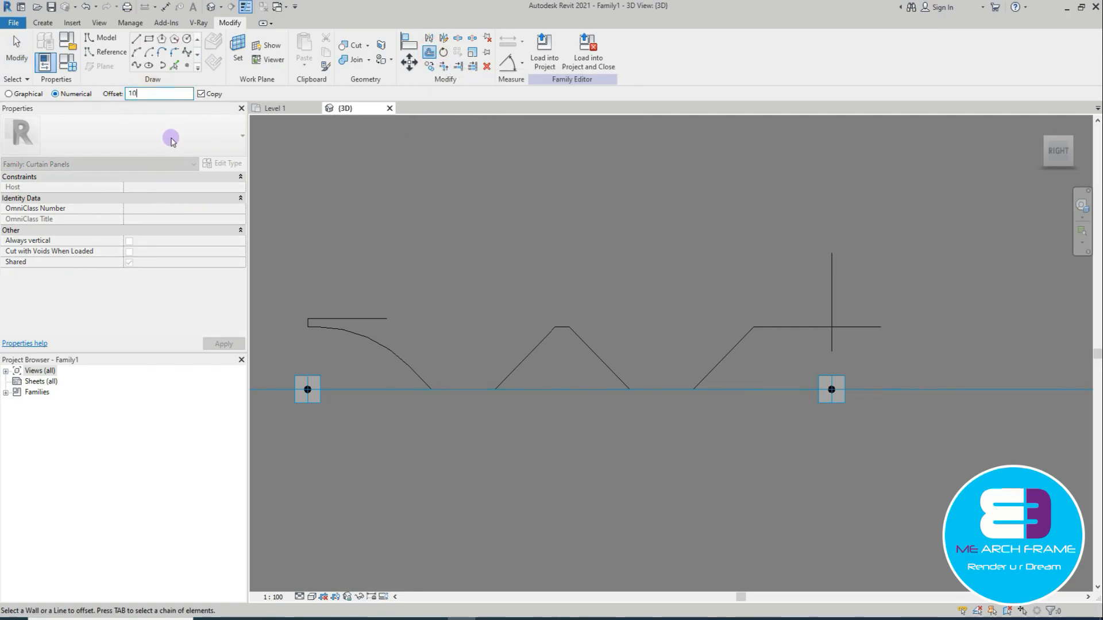
{"action": "left_click", "coordinate": [404, 360]}
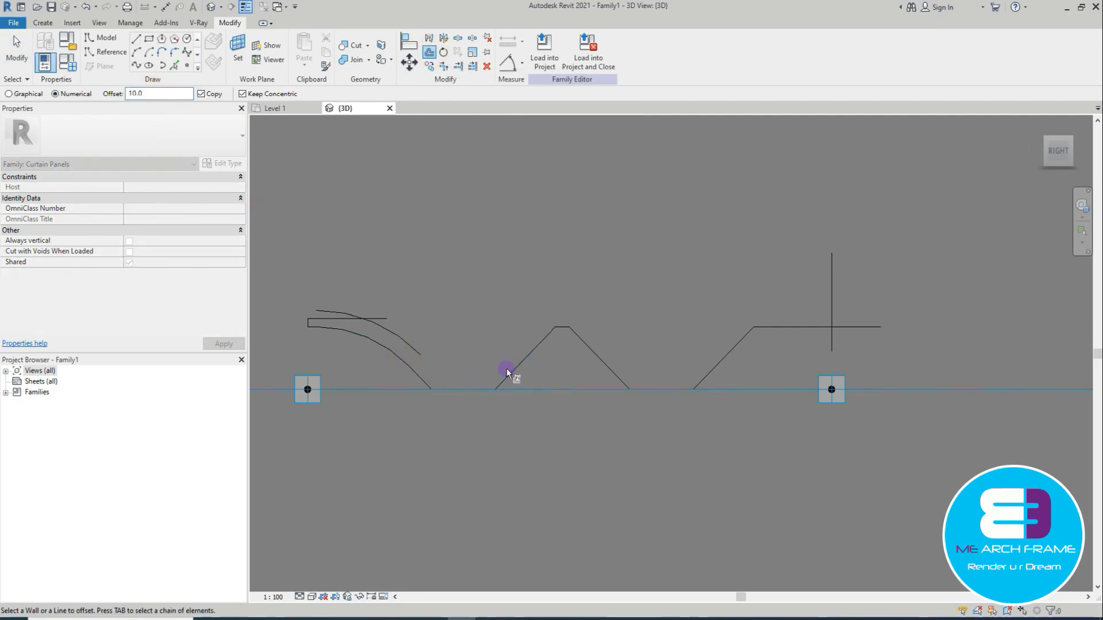
Step: Offset copies of the first arc, first flat base, the following slopes and the final horizontal line upward by 15 mm
{"action": "left_click", "coordinate": [150, 93]}
{"action": "type", "text": "15"}
{"action": "left_click", "coordinate": [413, 378]}
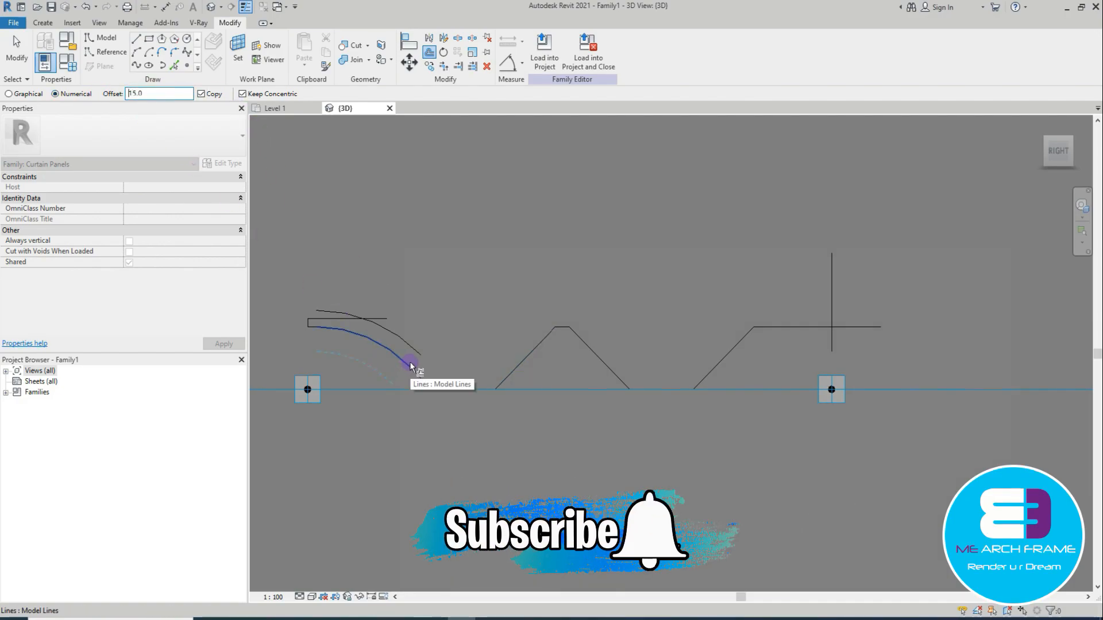
{"action": "left_click", "coordinate": [410, 366]}
{"action": "left_click", "coordinate": [505, 374]}
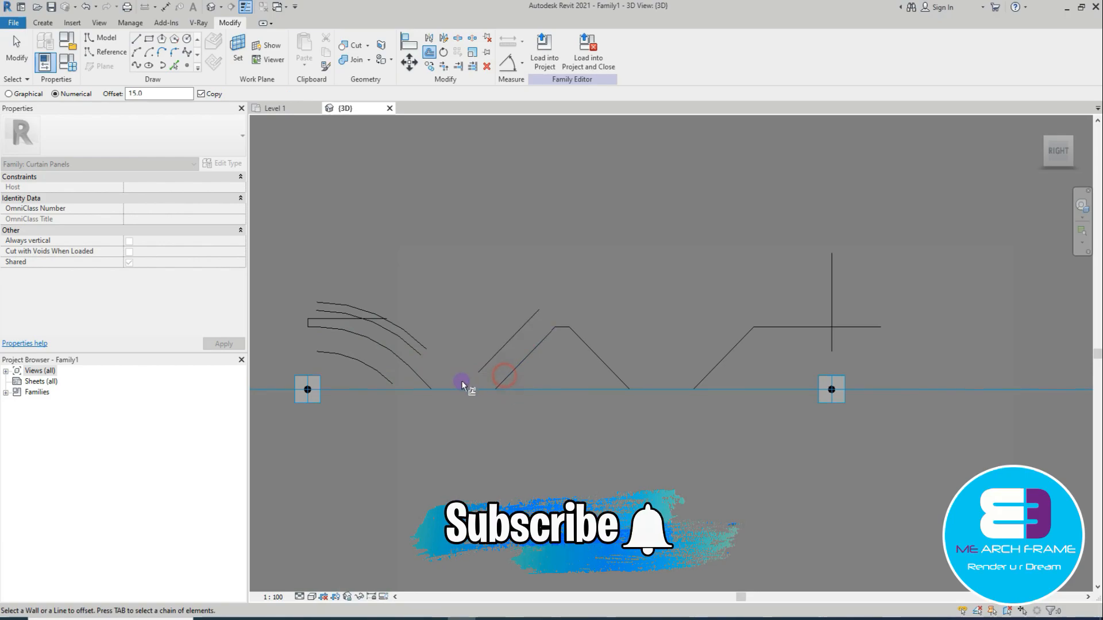
{"action": "left_click", "coordinate": [460, 388]}
{"action": "left_click", "coordinate": [605, 360]}
{"action": "left_click", "coordinate": [716, 360]}
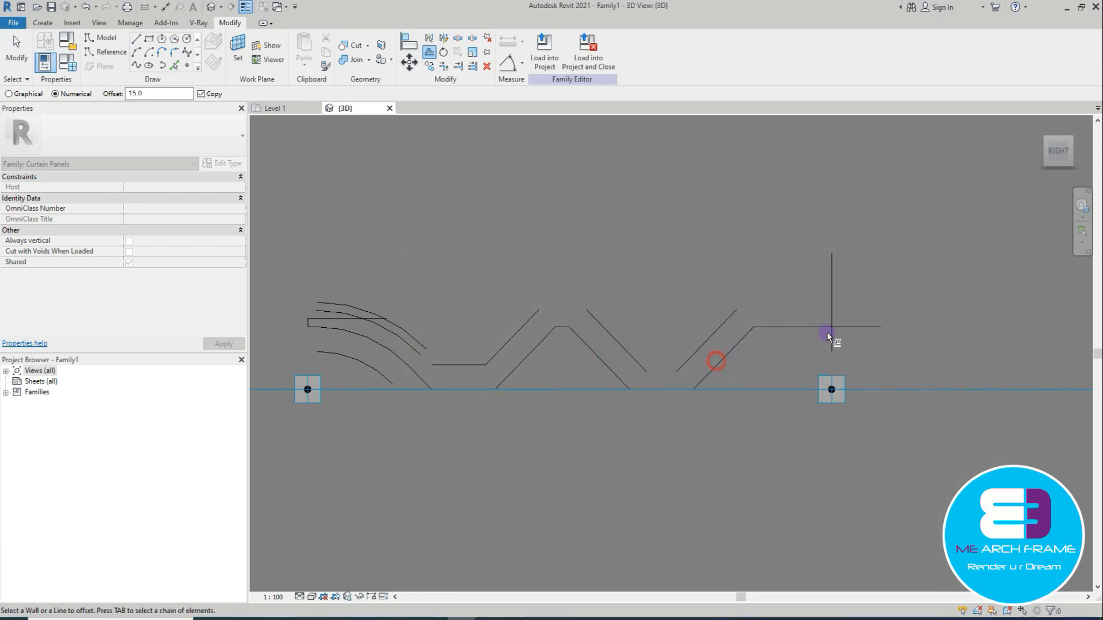
{"action": "left_click", "coordinate": [801, 327]}
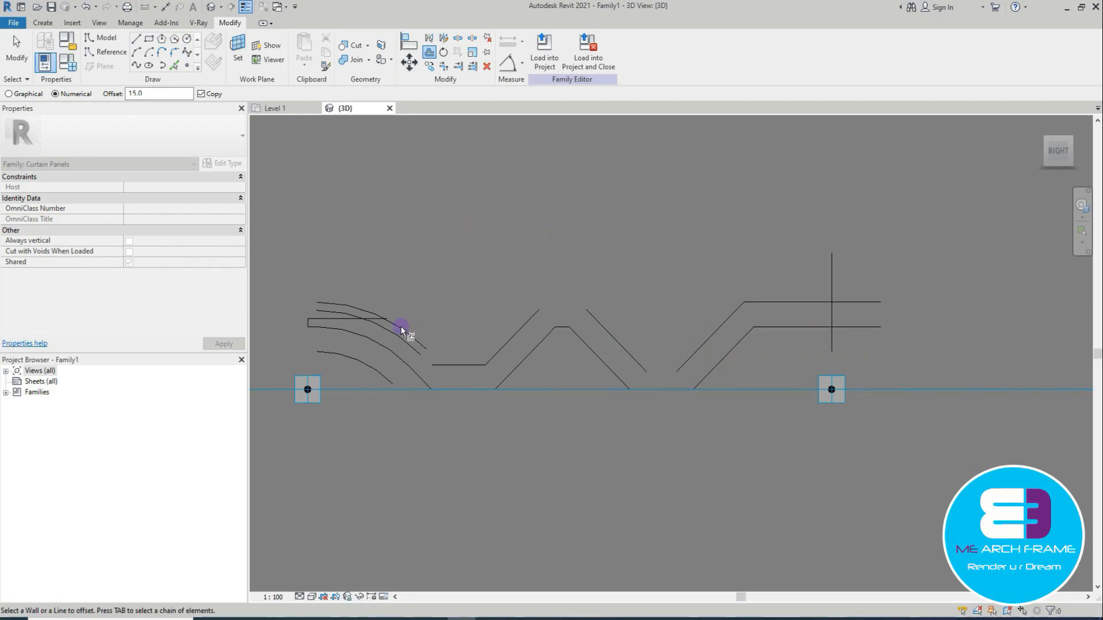
Step: Delete the 10 mm offset arc and the stray offset arc beneath the original arc
{"action": "scroll", "coordinate": [387, 345], "scroll_direction": "up", "scroll_amount": 2}
{"action": "key", "text": "Escape"}
{"action": "left_click", "coordinate": [364, 370]}
{"action": "key", "text": "Delete"}
{"action": "key", "text": "Delete"}
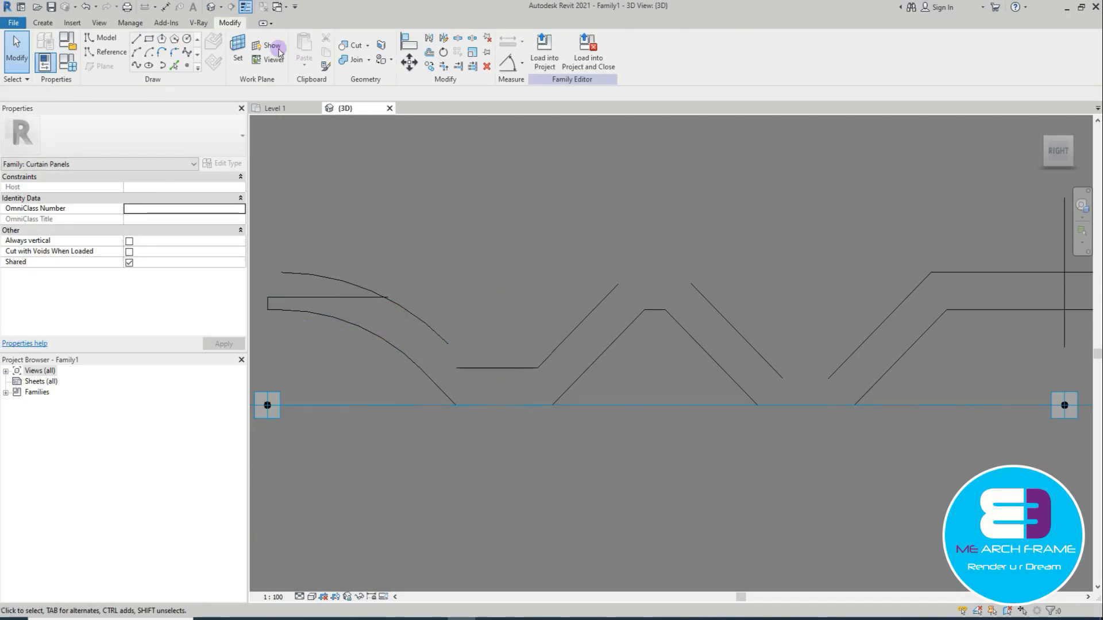
Step: Extend the offset arc to meet the first offset flat base in a corner
{"action": "left_click", "coordinate": [444, 67]}
{"action": "left_click", "coordinate": [441, 338]}
{"action": "left_click", "coordinate": [498, 369]}
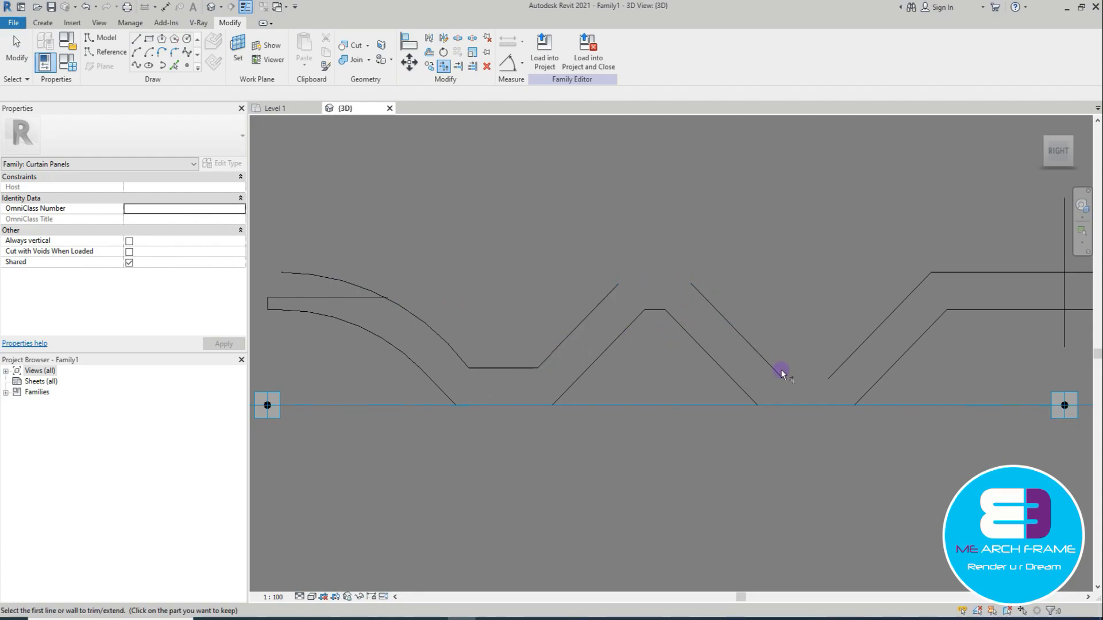
Step: Offset the second flat base upward by 15 mm and trim it with the offset slopes on both sides
{"action": "left_click", "coordinate": [429, 53]}
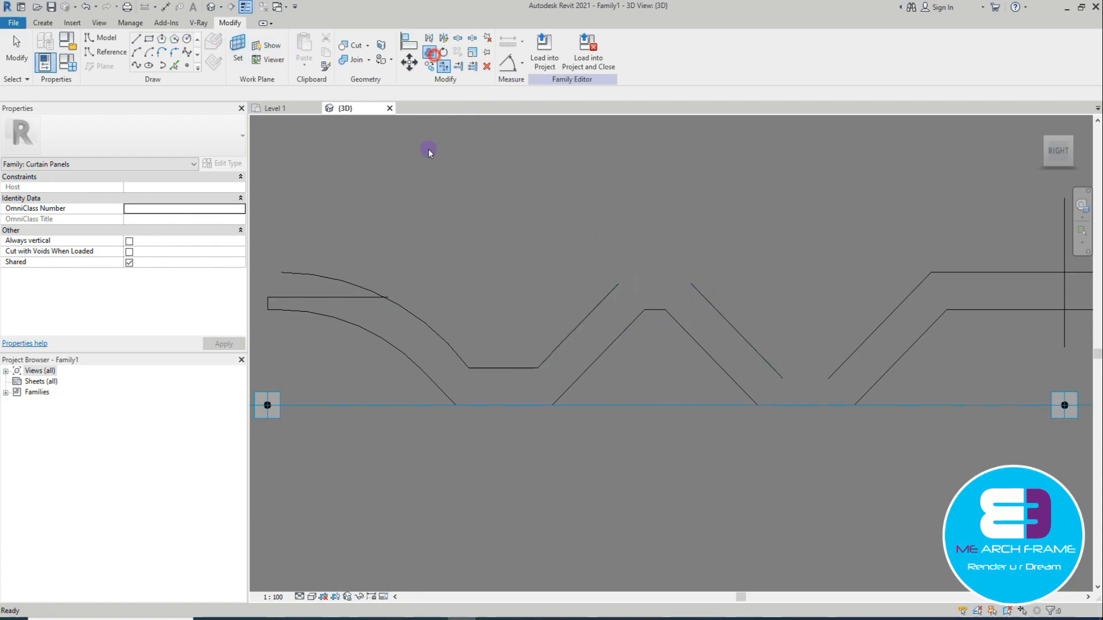
{"action": "left_click", "coordinate": [800, 406]}
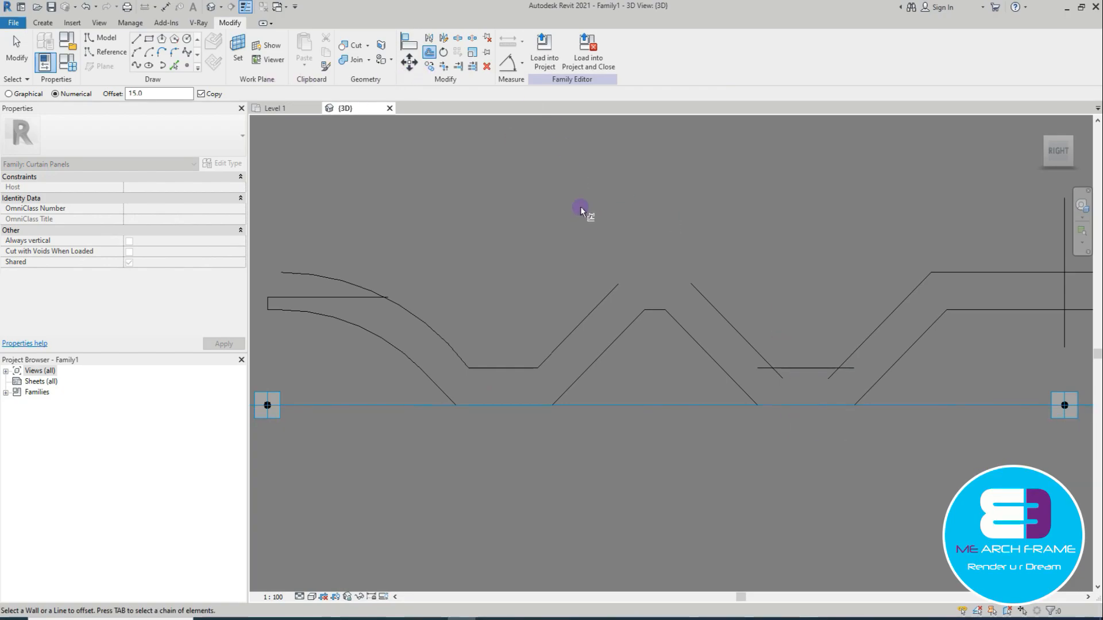
{"action": "key", "text": "Escape"}
{"action": "left_click", "coordinate": [781, 367]}
{"action": "left_click", "coordinate": [781, 368]}
{"action": "left_click", "coordinate": [847, 356]}
{"action": "left_click", "coordinate": [820, 367]}
{"action": "left_click", "coordinate": [763, 357]}
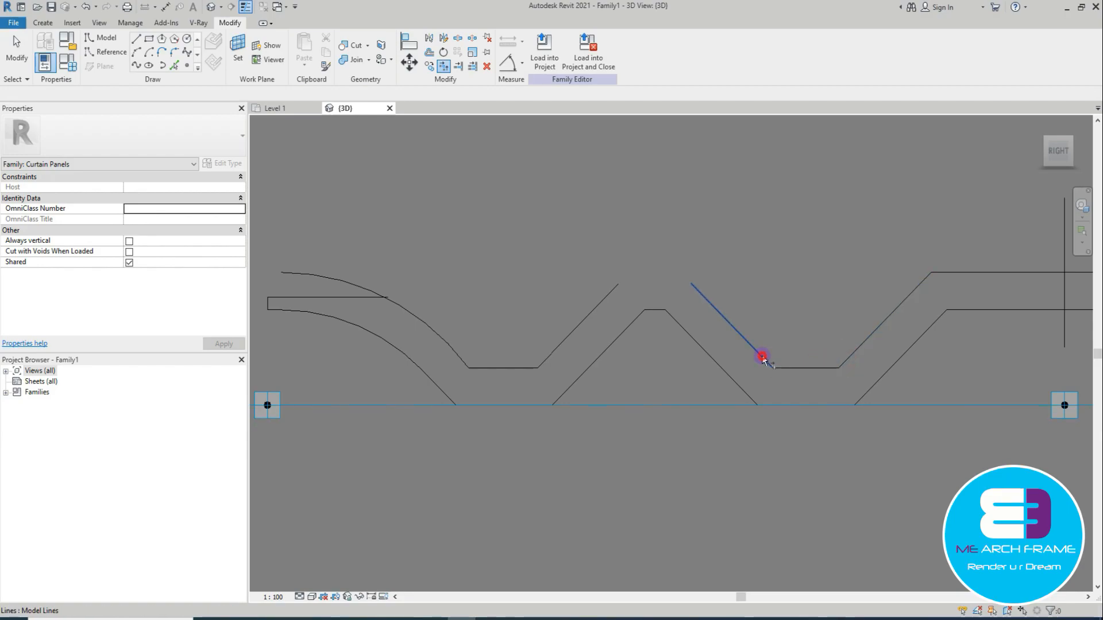
Step: Close the upper outline over the middle peak with a horizontal line joining the two offset slopes
{"action": "left_click", "coordinate": [136, 38]}
{"action": "left_click", "coordinate": [618, 283]}
{"action": "left_click", "coordinate": [686, 286]}
{"action": "scroll", "coordinate": [600, 316], "scroll_direction": "down", "scroll_amount": 2}
{"action": "key", "text": "Escape"}
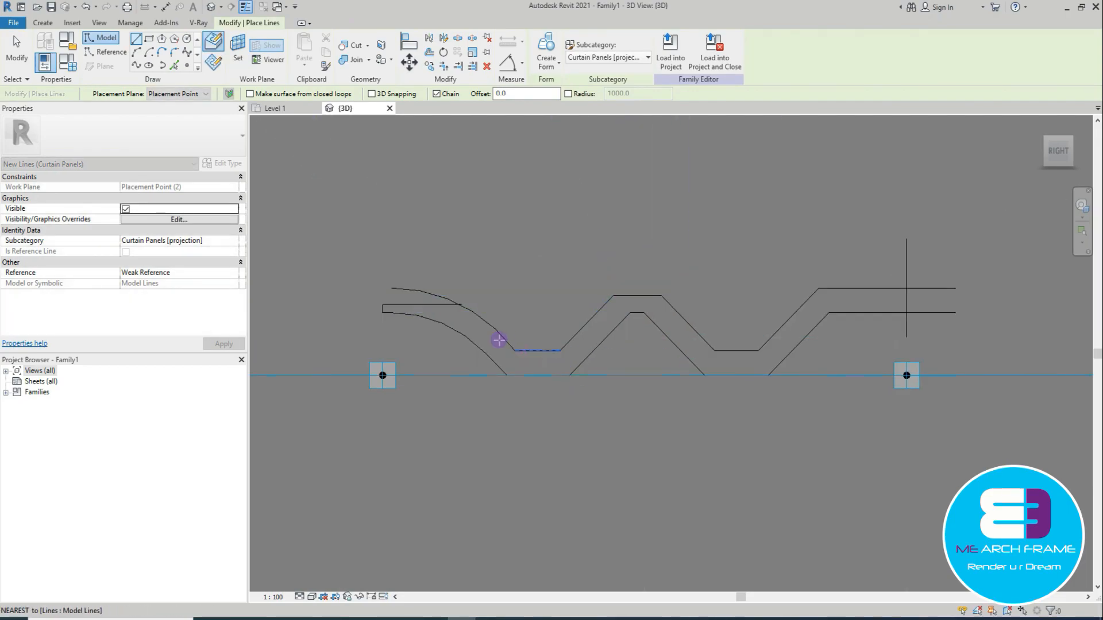
{"action": "key", "text": "Escape"}
{"action": "scroll", "coordinate": [291, 177], "scroll_direction": "up", "scroll_amount": 1}
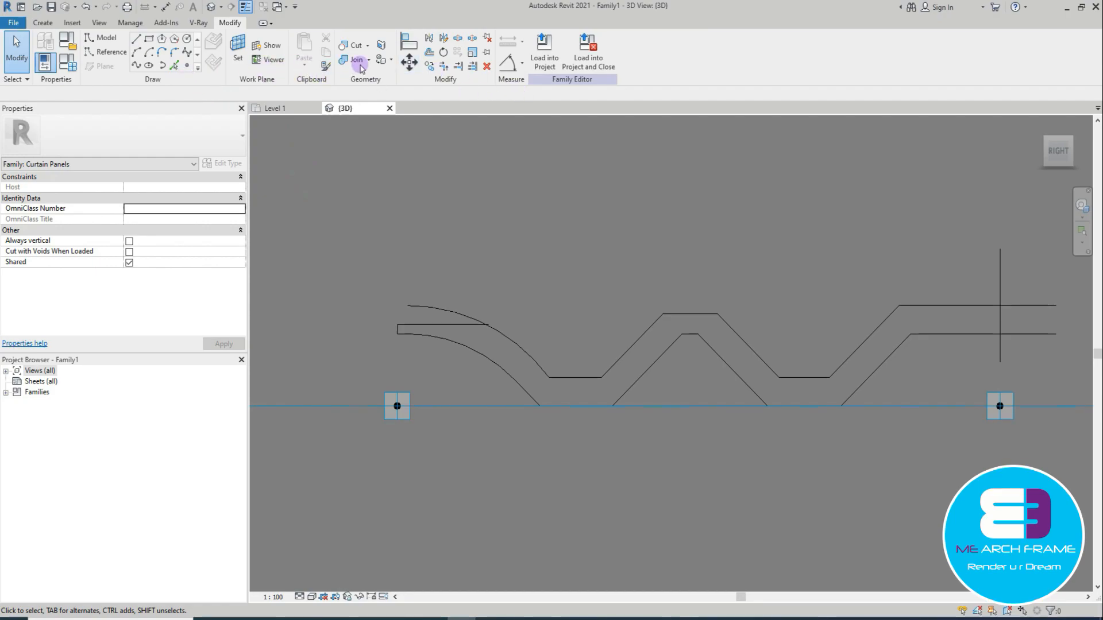
{"action": "left_click", "coordinate": [443, 66]}
{"action": "left_click", "coordinate": [440, 326]}
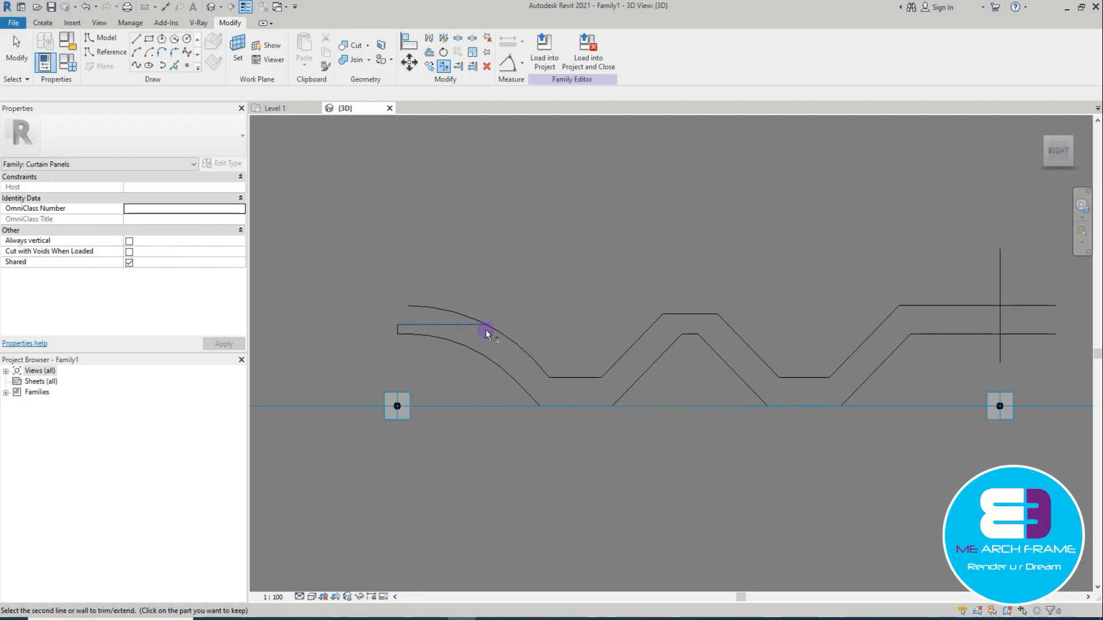
Step: Draw a vertical line upward from the upper corner at the profile's start and offset a copy 20 mm inward
{"action": "left_click", "coordinate": [136, 39]}
{"action": "left_click", "coordinate": [397, 325]}
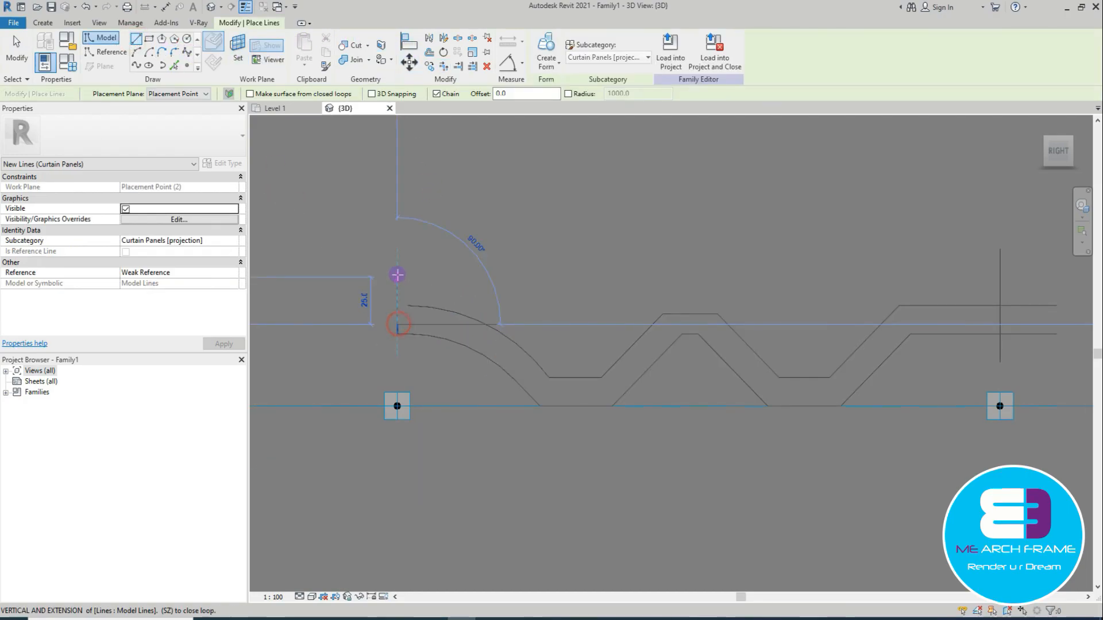
{"action": "left_click", "coordinate": [396, 277]}
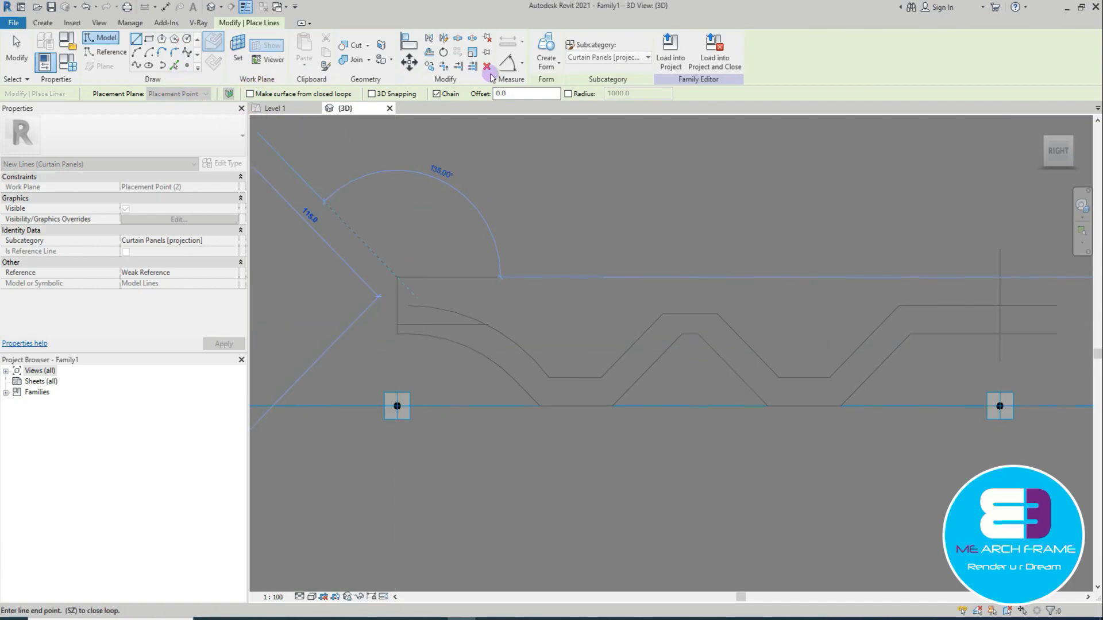
{"action": "left_click", "coordinate": [429, 51]}
{"action": "left_click_drag", "start_coordinate": [153, 95], "coordinate": [107, 96]}
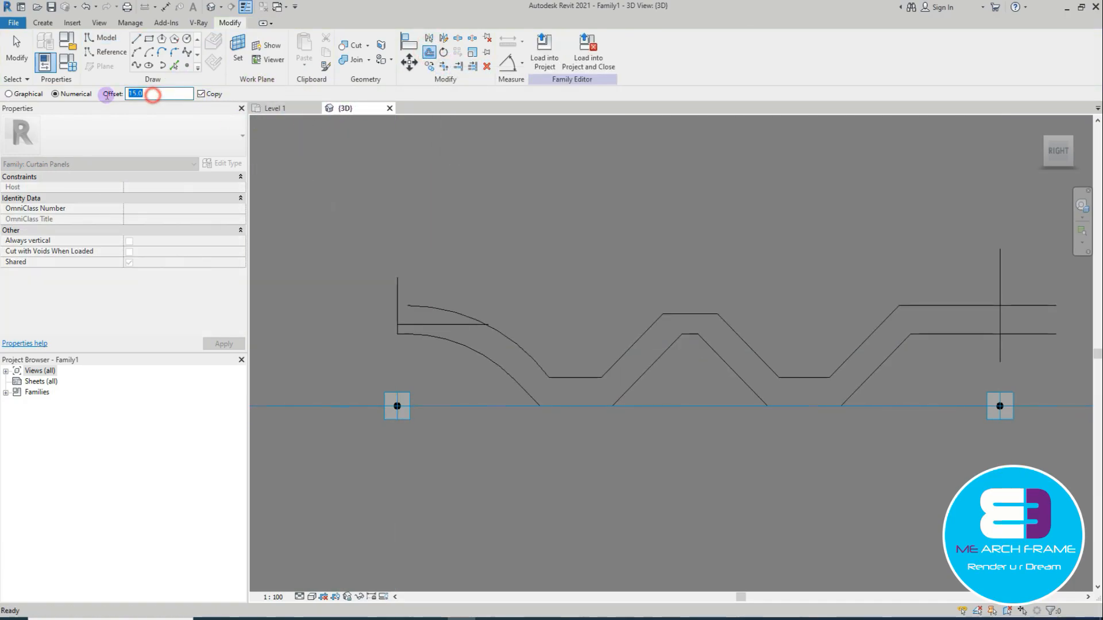
{"action": "left_click", "coordinate": [398, 291]}
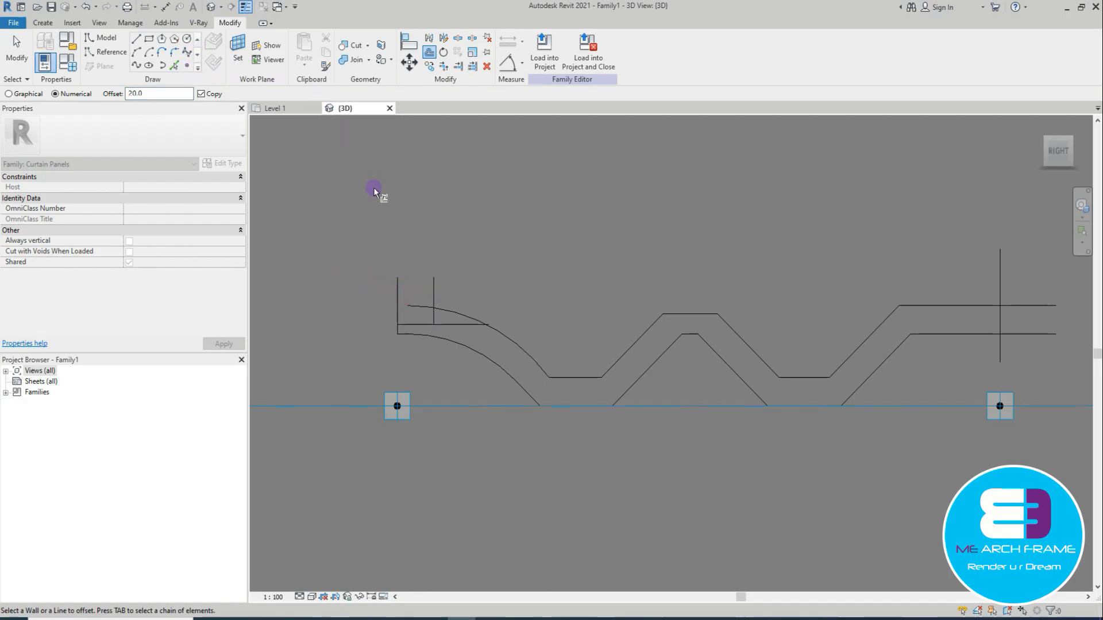
{"action": "key", "text": "Escape"}
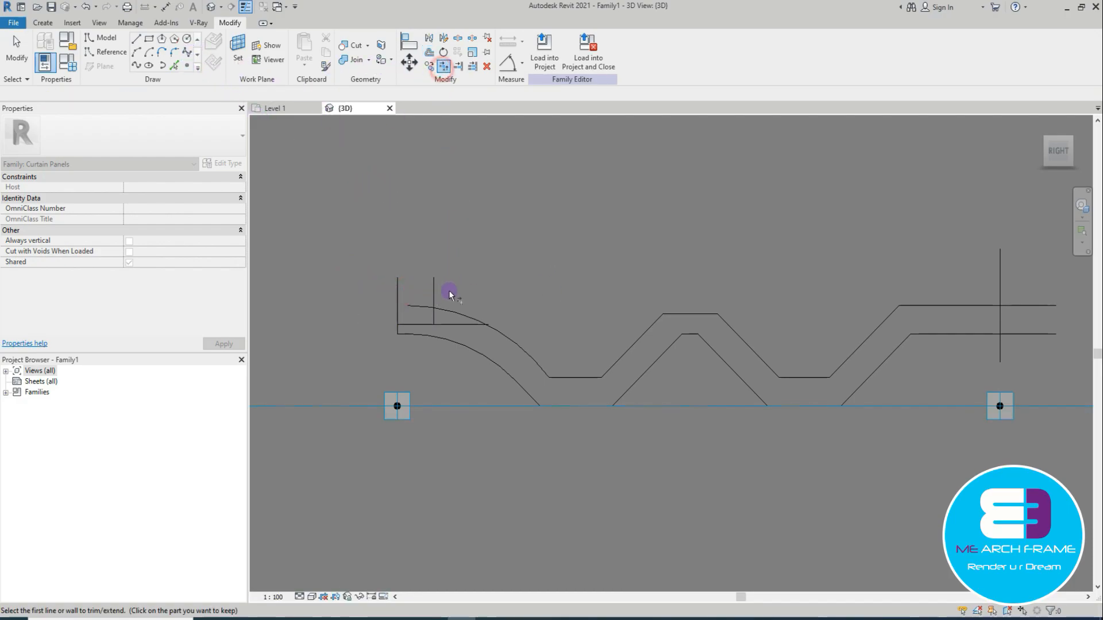
Step: Trim the short horizontal line and the offset arc against the 20 mm offset vertical to form the underlock step
{"action": "scroll", "coordinate": [422, 326], "scroll_direction": "up", "scroll_amount": 1}
{"action": "left_click", "coordinate": [422, 325]}
{"action": "left_click", "coordinate": [445, 309]}
{"action": "key", "text": "Escape"}
Step: Delete the vertical construction line above the profile's starting end
{"action": "key", "text": "Tab"}
{"action": "key", "text": "Tab"}
{"action": "left_click", "coordinate": [392, 301]}
{"action": "key", "text": "Tab"}
{"action": "left_click", "coordinate": [393, 301]}
{"action": "left_click", "coordinate": [393, 298]}
{"action": "key", "text": "Delete"}
{"action": "key", "text": "Tab"}
{"action": "scroll", "coordinate": [488, 329], "scroll_direction": "down", "scroll_amount": 2}
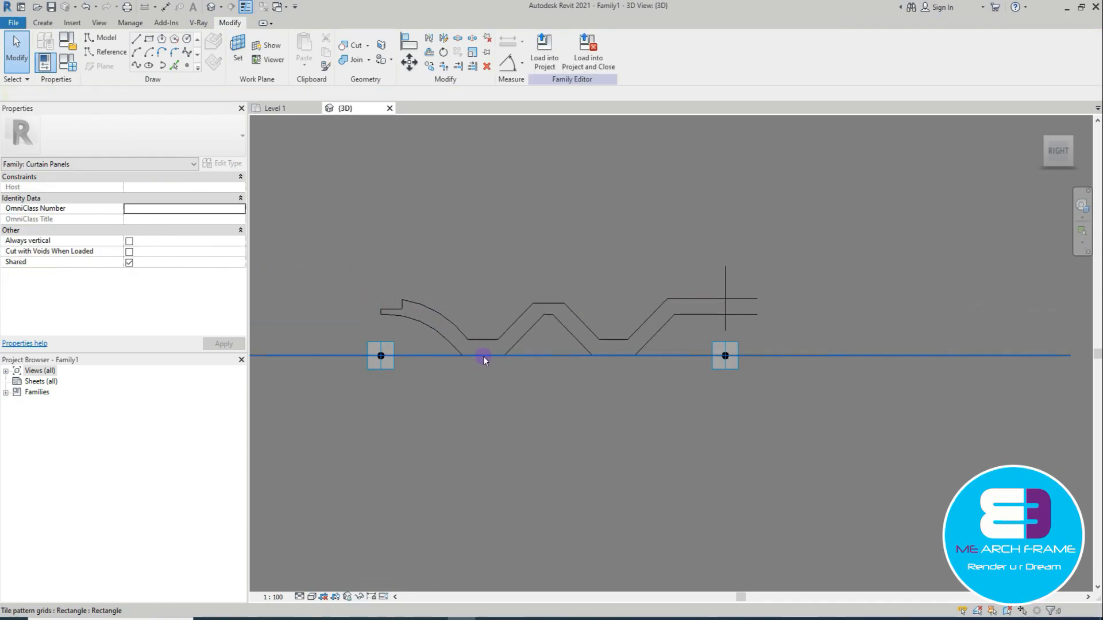
{"action": "scroll", "coordinate": [393, 299], "scroll_direction": "up", "scroll_amount": 2}
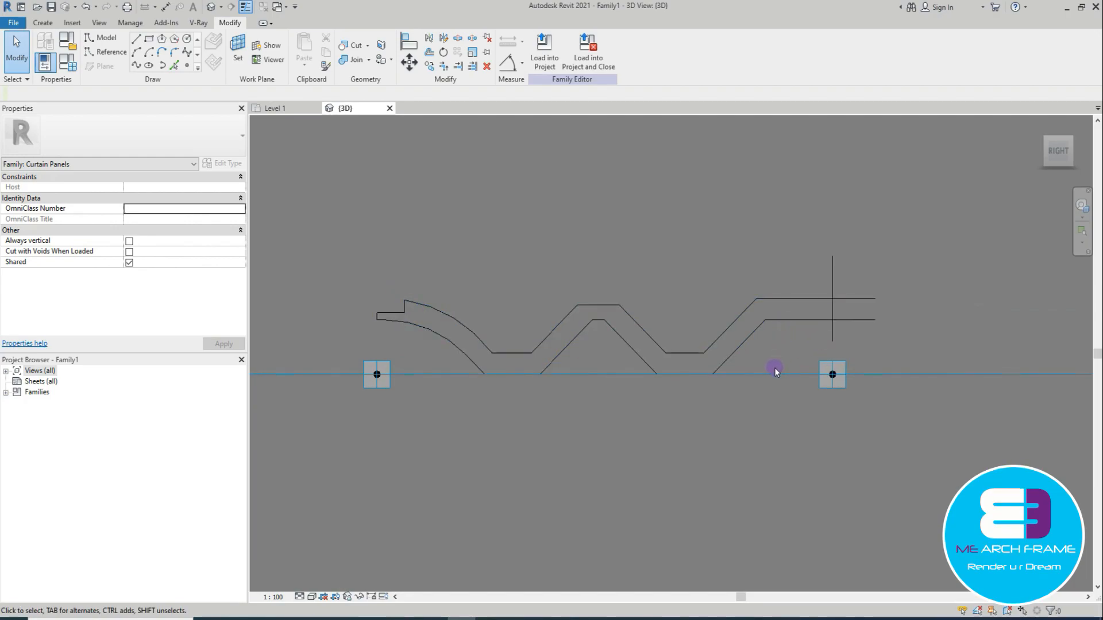
Step: Trim the upper and lower horizontal lines to the vertical line at the profile's far end, closing the outline
{"action": "middle_click_drag", "start_coordinate": [822, 356], "coordinate": [744, 371]}
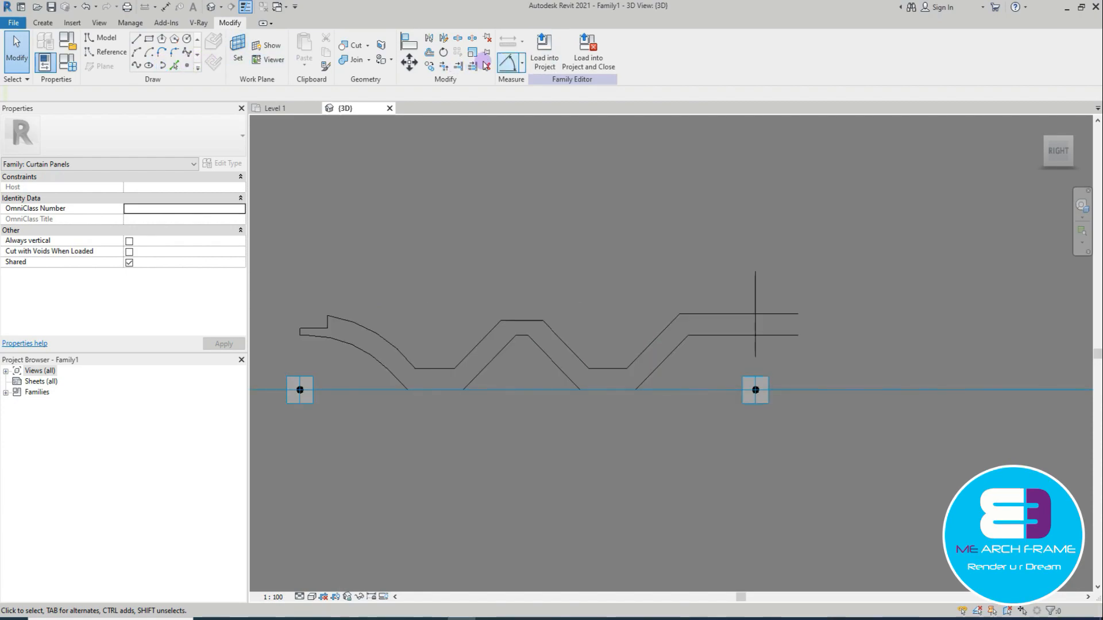
{"action": "left_click", "coordinate": [444, 65]}
{"action": "left_click", "coordinate": [748, 335]}
{"action": "left_click", "coordinate": [756, 326]}
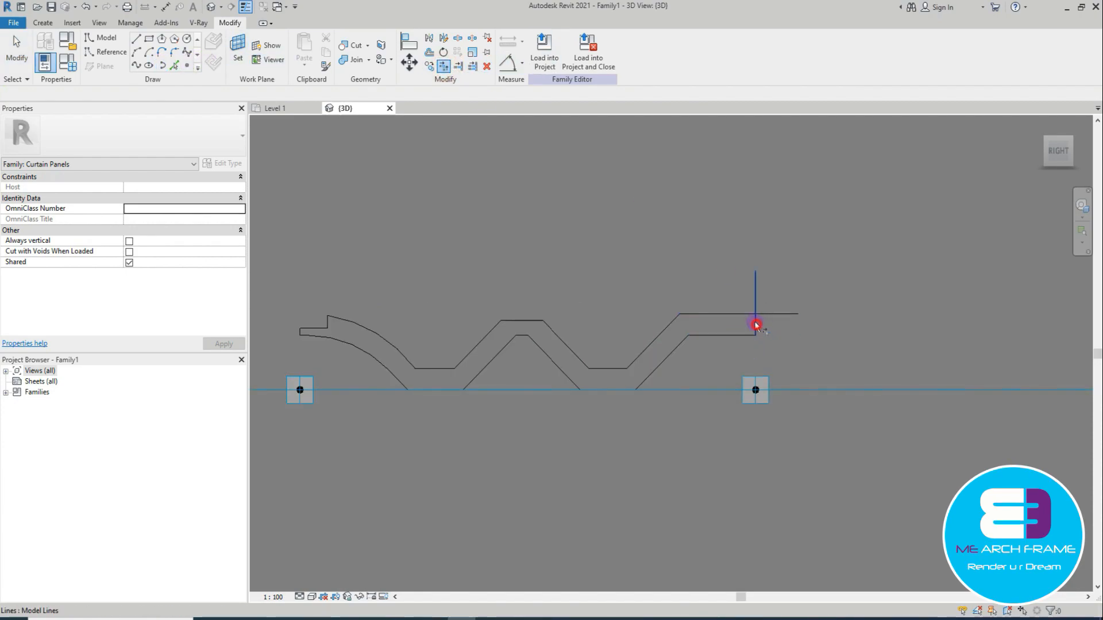
{"action": "left_click", "coordinate": [756, 322]}
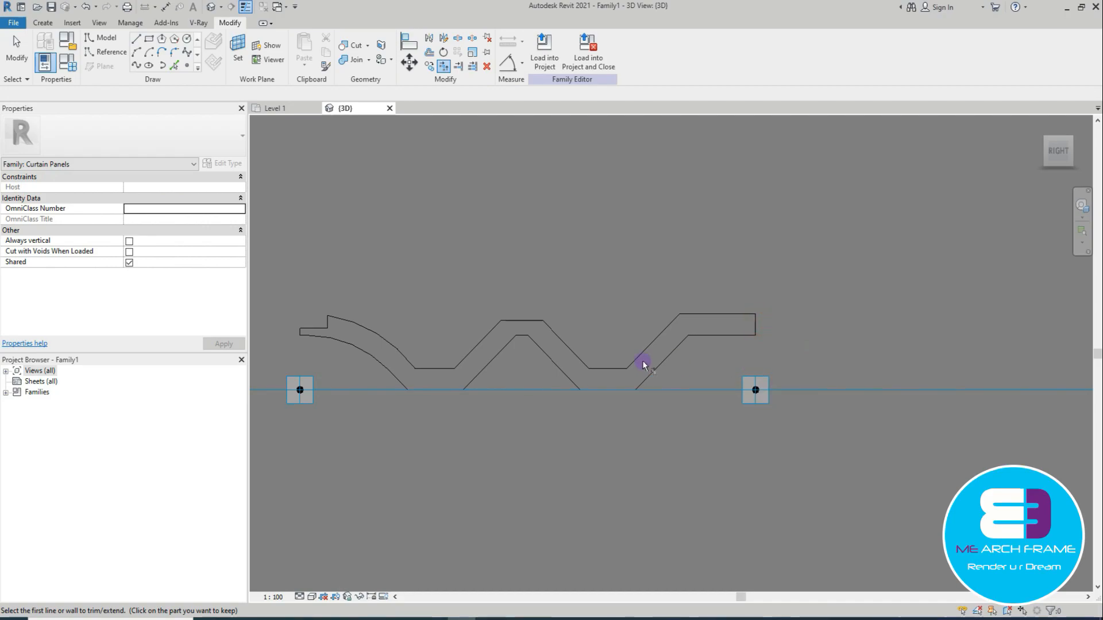
{"action": "scroll", "coordinate": [301, 332], "scroll_direction": "up", "scroll_amount": 2}
{"action": "key", "text": "Escape"}
Step: Copy the stepped lock lines from the profile's start to the upper corner of its far end
{"action": "key", "text": "Tab"}
{"action": "key", "text": "Tab"}
{"action": "left_click_drag", "start_coordinate": [285, 278], "coordinate": [359, 357]}
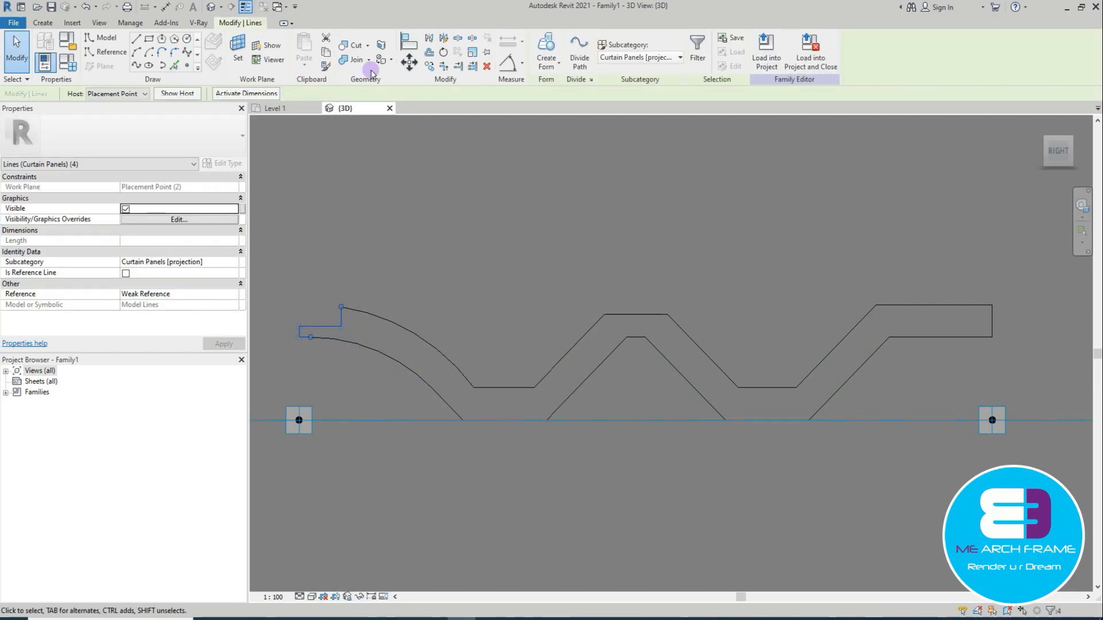
{"action": "left_click", "coordinate": [429, 65]}
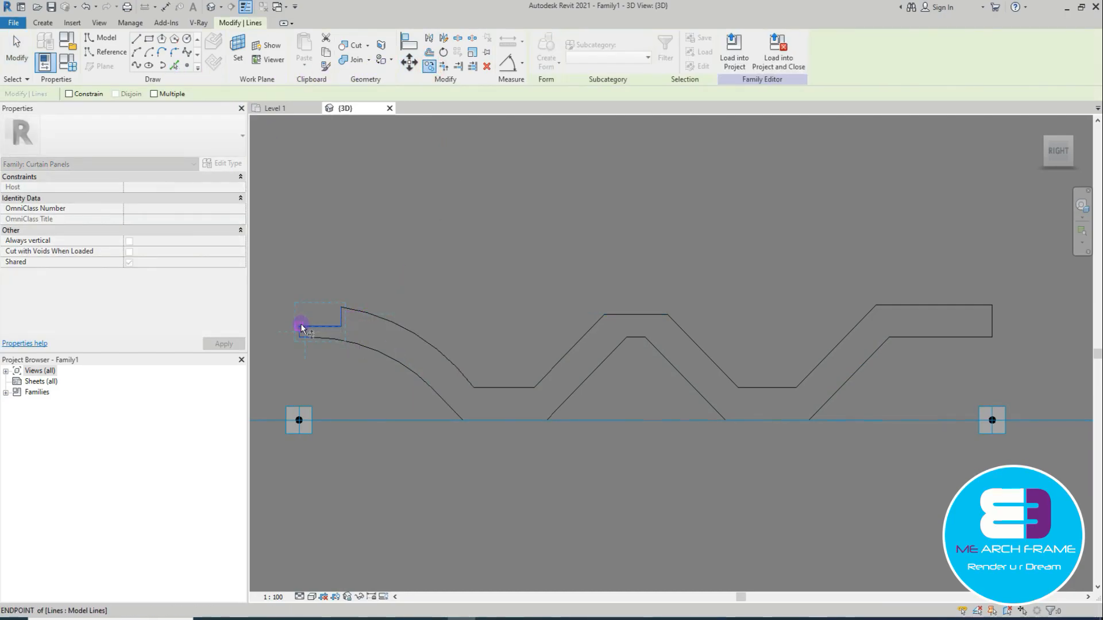
{"action": "left_click", "coordinate": [340, 309]}
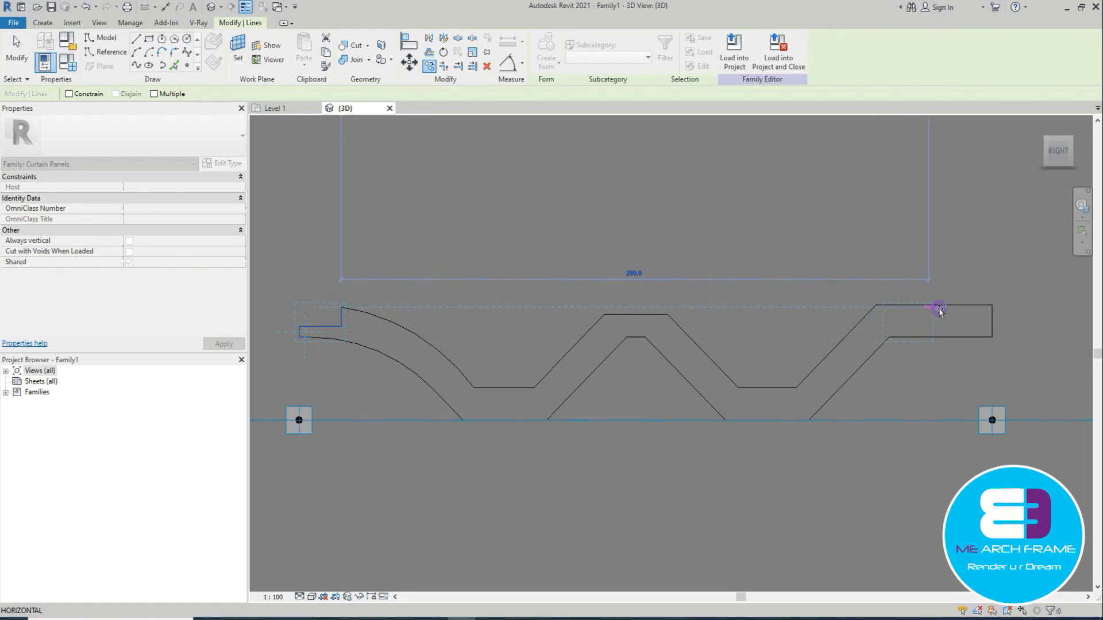
{"action": "left_click", "coordinate": [991, 305]}
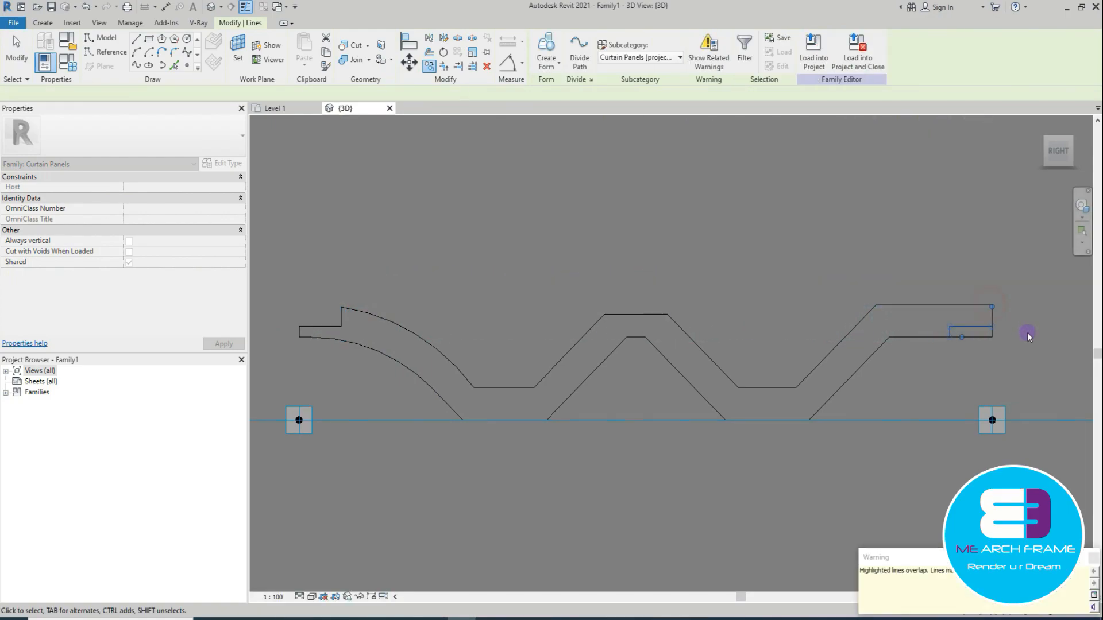
{"action": "middle_click_drag", "start_coordinate": [1025, 360], "coordinate": [960, 369]}
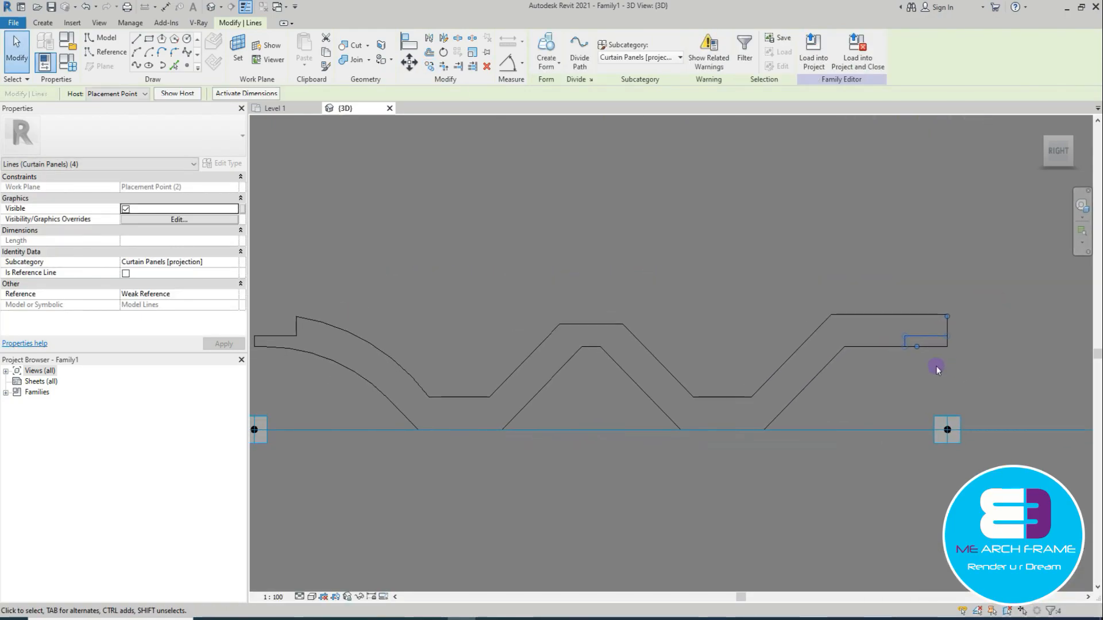
{"action": "scroll", "coordinate": [912, 356], "scroll_direction": "down", "scroll_amount": 1}
{"action": "left_click", "coordinate": [958, 387]}
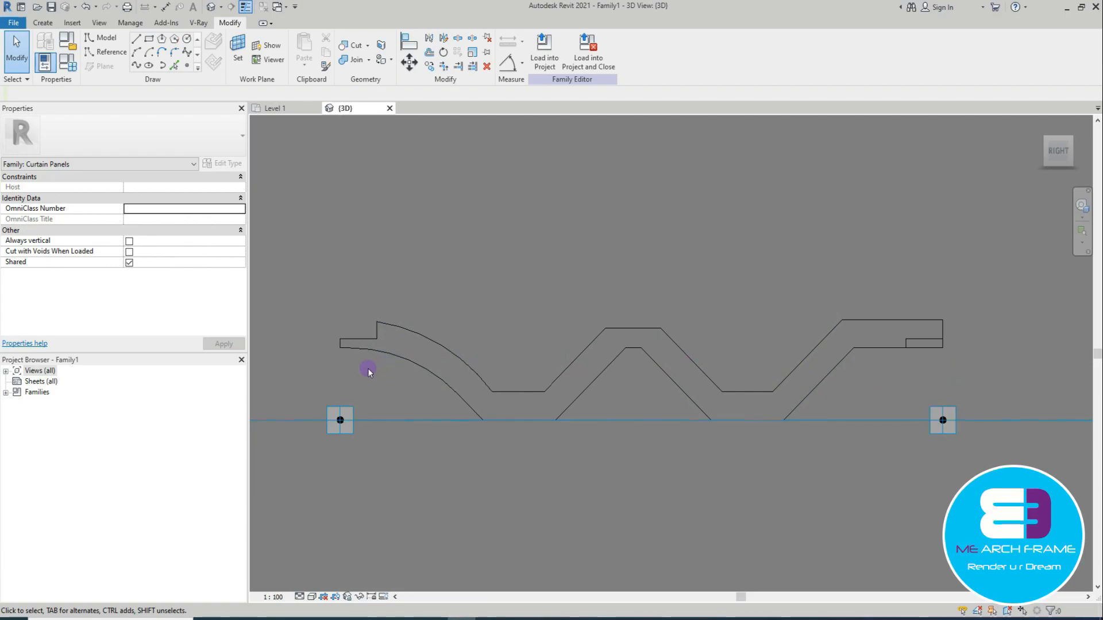
Step: Try to set the distance between the first lock step's horizontal line and the lower edge to 8 mm
{"action": "scroll", "coordinate": [343, 351], "scroll_direction": "up", "scroll_amount": 2}
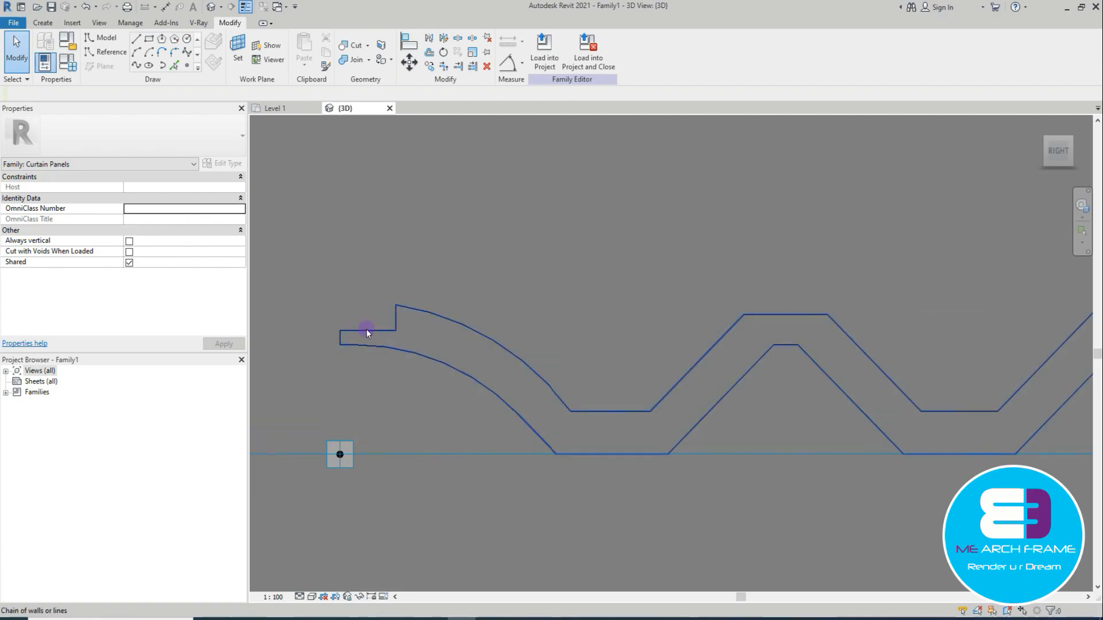
{"action": "left_click", "coordinate": [367, 332]}
{"action": "left_click", "coordinate": [367, 333]}
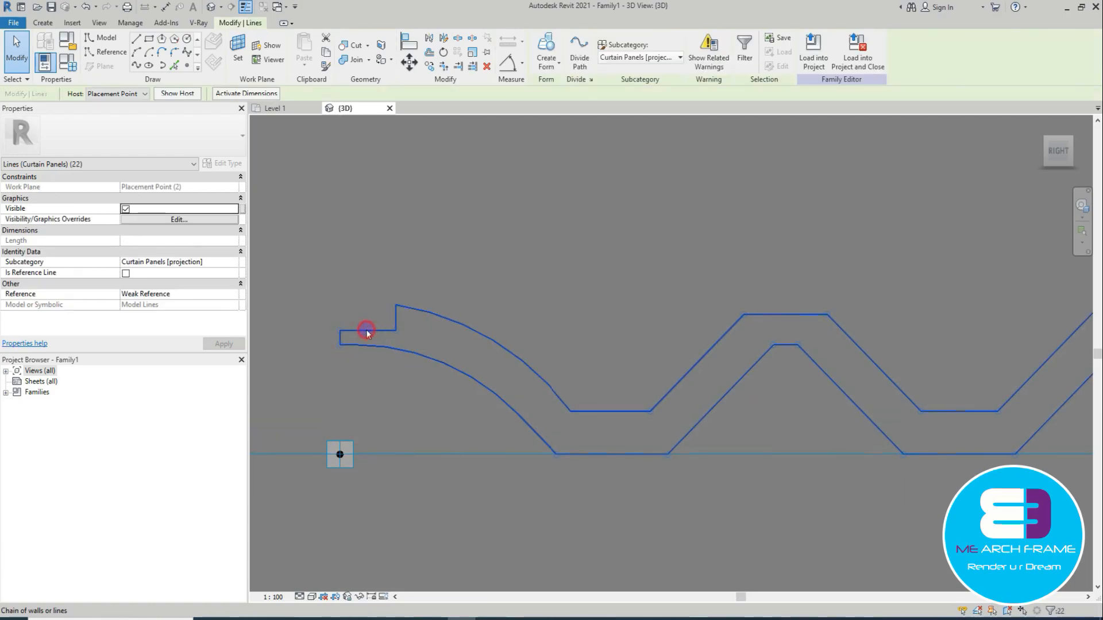
{"action": "left_click", "coordinate": [367, 332]}
{"action": "scroll", "coordinate": [308, 336], "scroll_direction": "up", "scroll_amount": 1}
{"action": "left_click", "coordinate": [315, 339]}
{"action": "type", "text": "8"}
{"action": "key", "text": "Return"}
{"action": "key", "text": "ctrl+z"}
Step: Set the thickness of the projecting lip at the profile's start to 8 mm by moving its upper horizontal line
{"action": "key", "text": "Tab"}
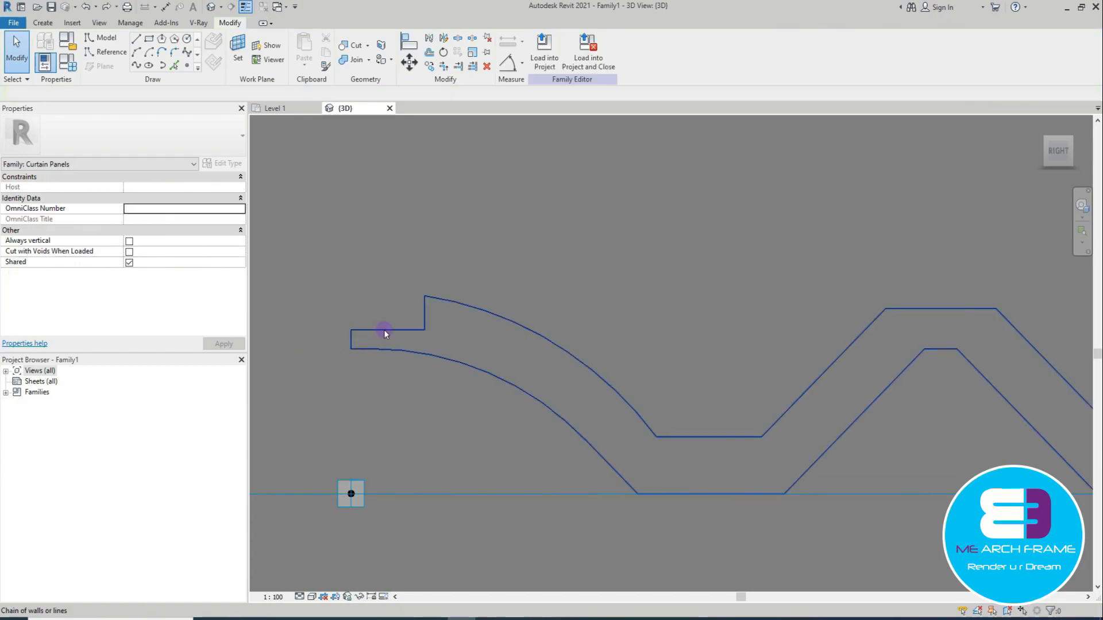
{"action": "left_click", "coordinate": [384, 330]}
{"action": "left_click", "coordinate": [371, 331]}
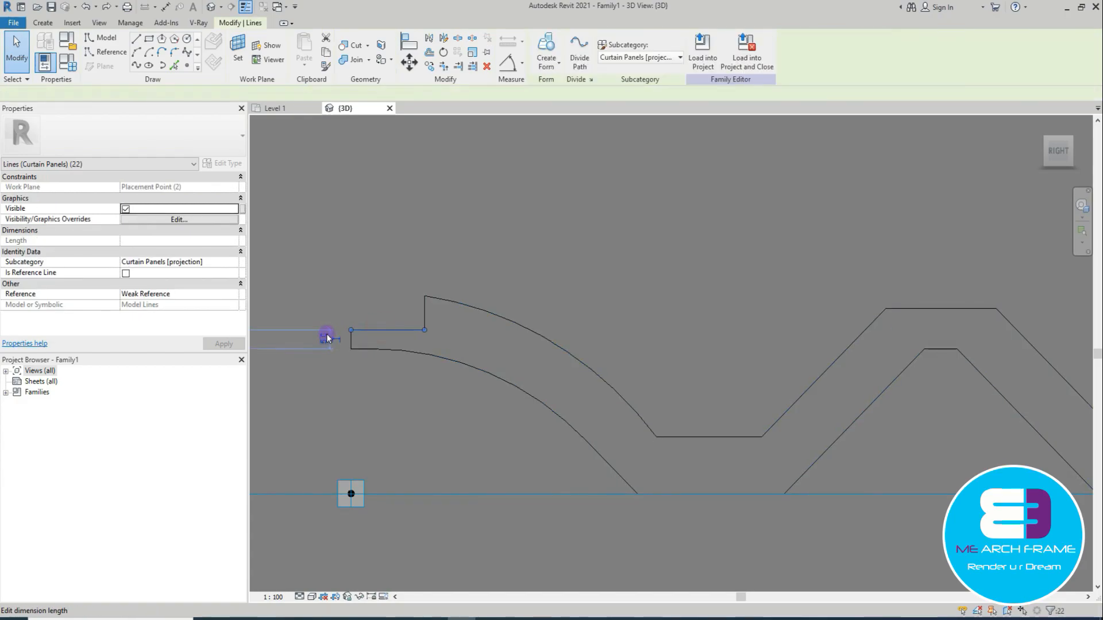
{"action": "left_click", "coordinate": [326, 337]}
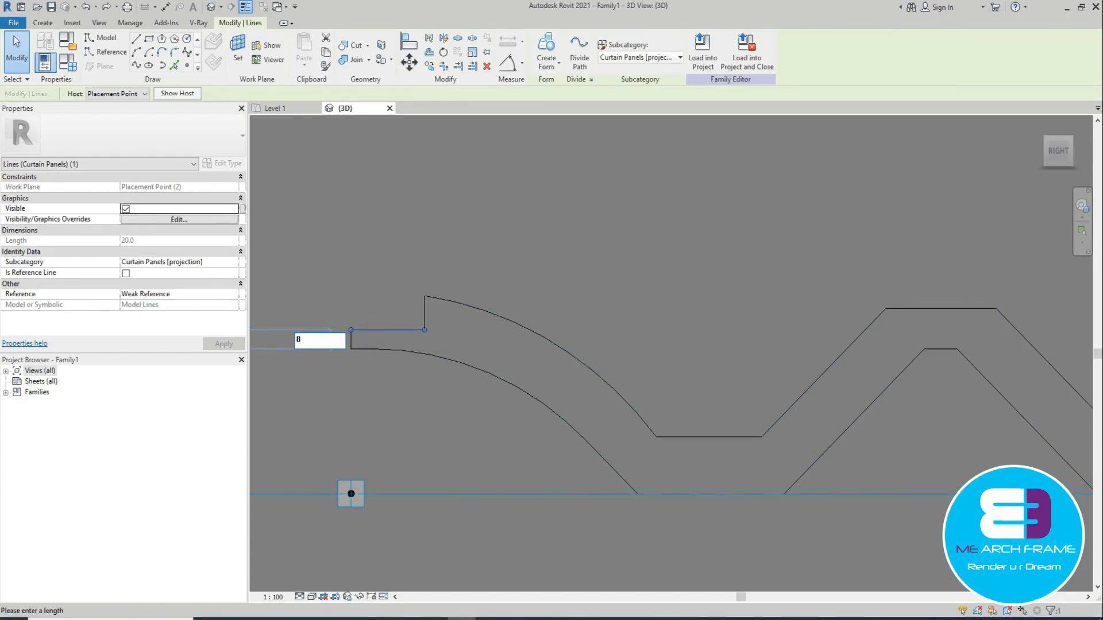
{"action": "type", "text": "8"}
{"action": "key", "text": "Return"}
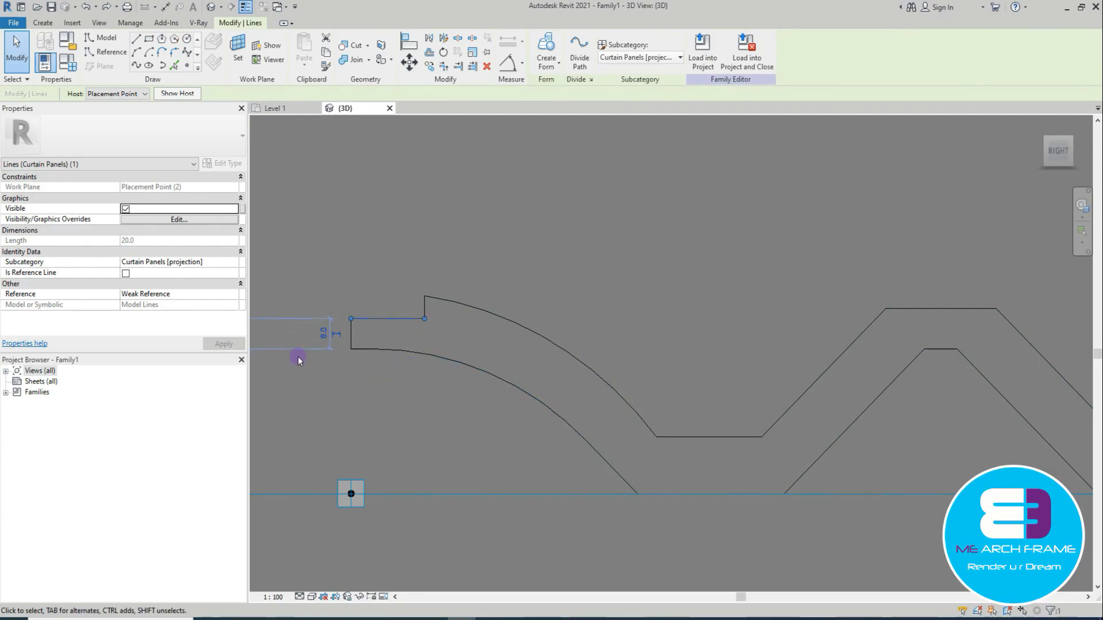
{"action": "scroll", "coordinate": [302, 359], "scroll_direction": "down", "scroll_amount": 3}
Step: Set the copied lock step's horizontal line at the far end to 7.5 mm above the lower edge
{"action": "scroll", "coordinate": [846, 339], "scroll_direction": "up", "scroll_amount": 3}
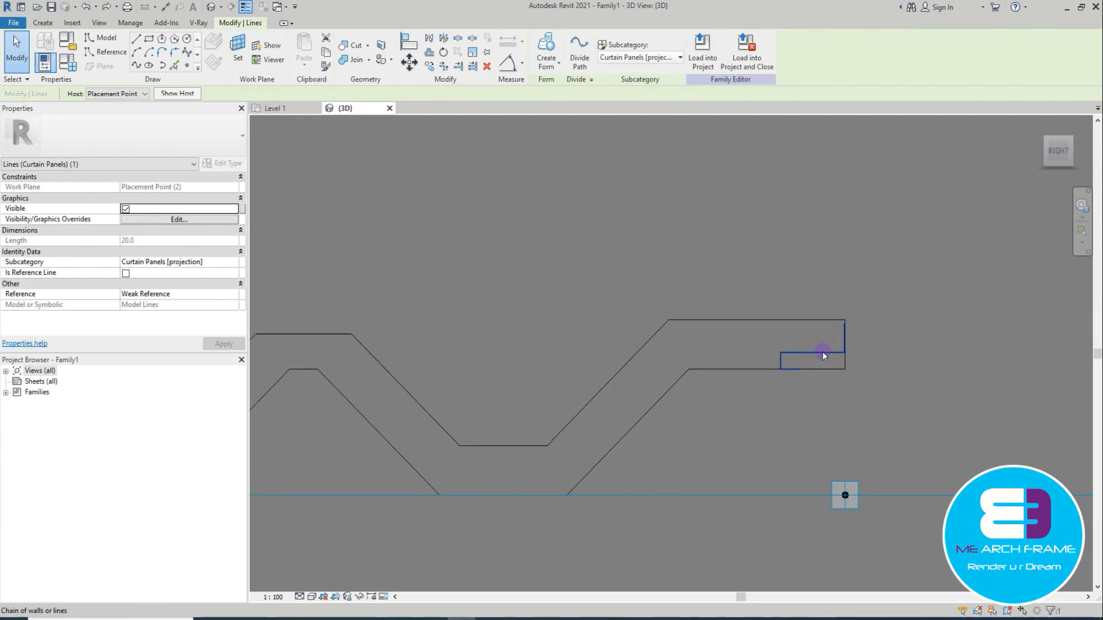
{"action": "left_click", "coordinate": [822, 353]}
{"action": "left_click", "coordinate": [754, 362]}
{"action": "type", "text": "7.5"}
{"action": "key", "text": "Return"}
{"action": "left_click", "coordinate": [945, 359]}
{"action": "scroll", "coordinate": [833, 373], "scroll_direction": "down", "scroll_amount": 3}
{"action": "scroll", "coordinate": [794, 378], "scroll_direction": "up", "scroll_amount": 2}
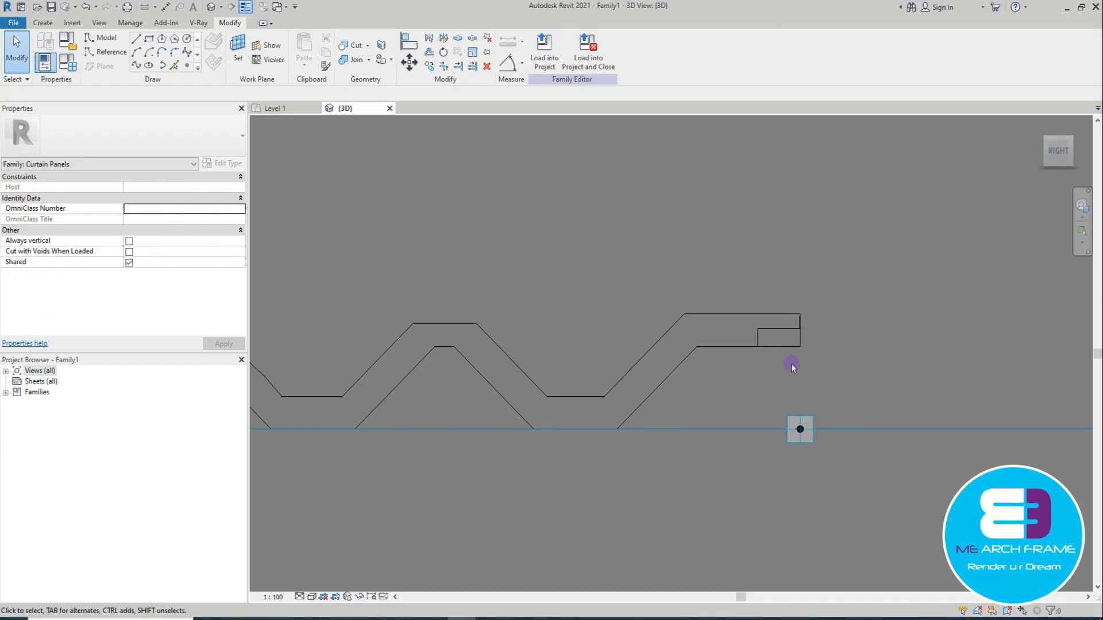
Step: Trim the lower edge and end line to the copied lock step, and delete the leftover overlapping segment
{"action": "left_click", "coordinate": [441, 67]}
{"action": "left_click", "coordinate": [748, 346]}
{"action": "left_click", "coordinate": [758, 337]}
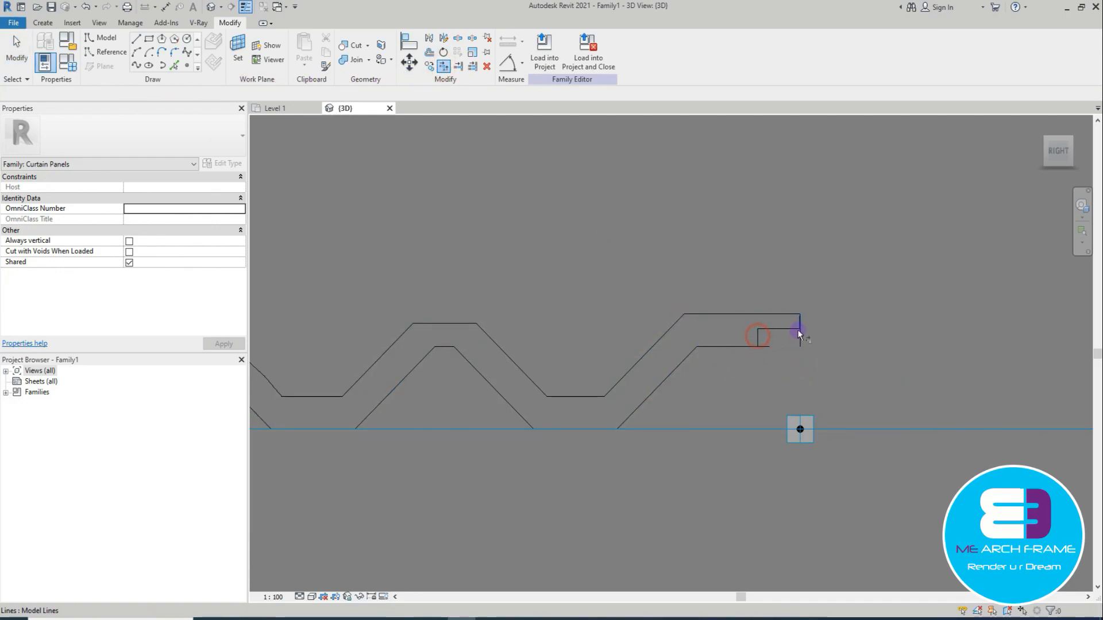
{"action": "key", "text": "Escape"}
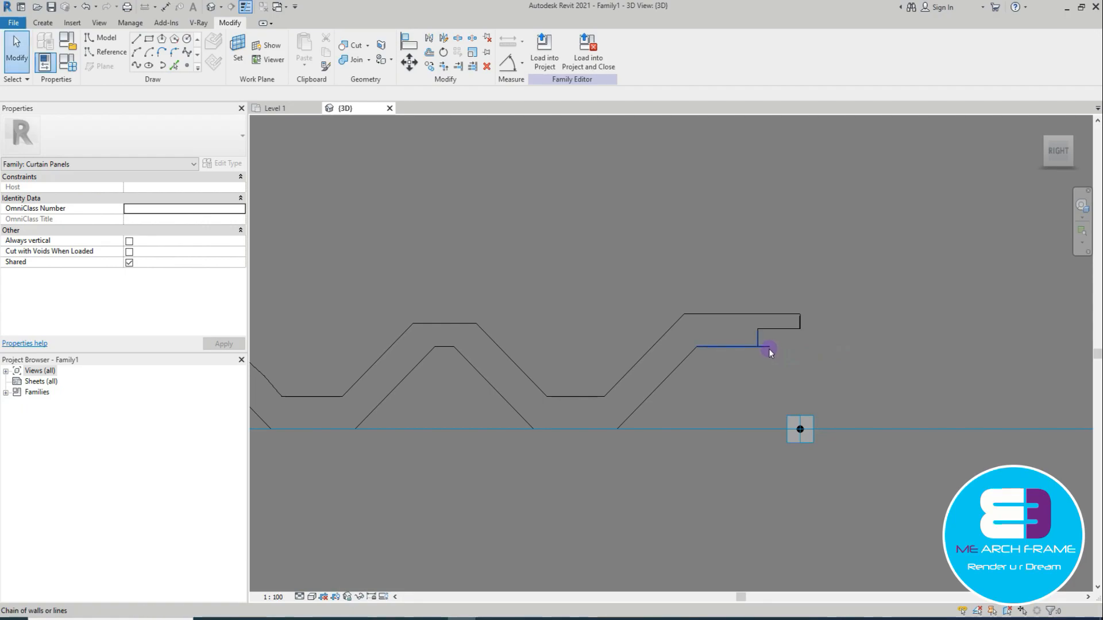
{"action": "left_click", "coordinate": [768, 346]}
{"action": "left_click", "coordinate": [802, 341]}
{"action": "scroll", "coordinate": [801, 336], "scroll_direction": "up", "scroll_amount": 2}
{"action": "scroll", "coordinate": [794, 347], "scroll_direction": "up", "scroll_amount": 4}
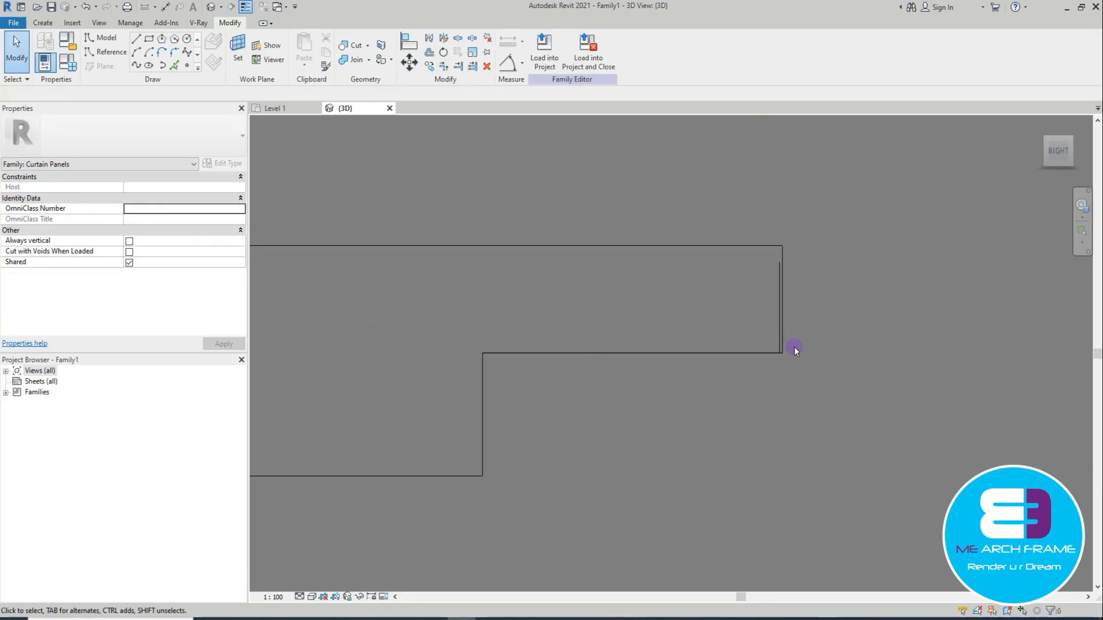
{"action": "scroll", "coordinate": [784, 347], "scroll_direction": "down", "scroll_amount": 3}
{"action": "scroll", "coordinate": [701, 297], "scroll_direction": "down", "scroll_amount": 2}
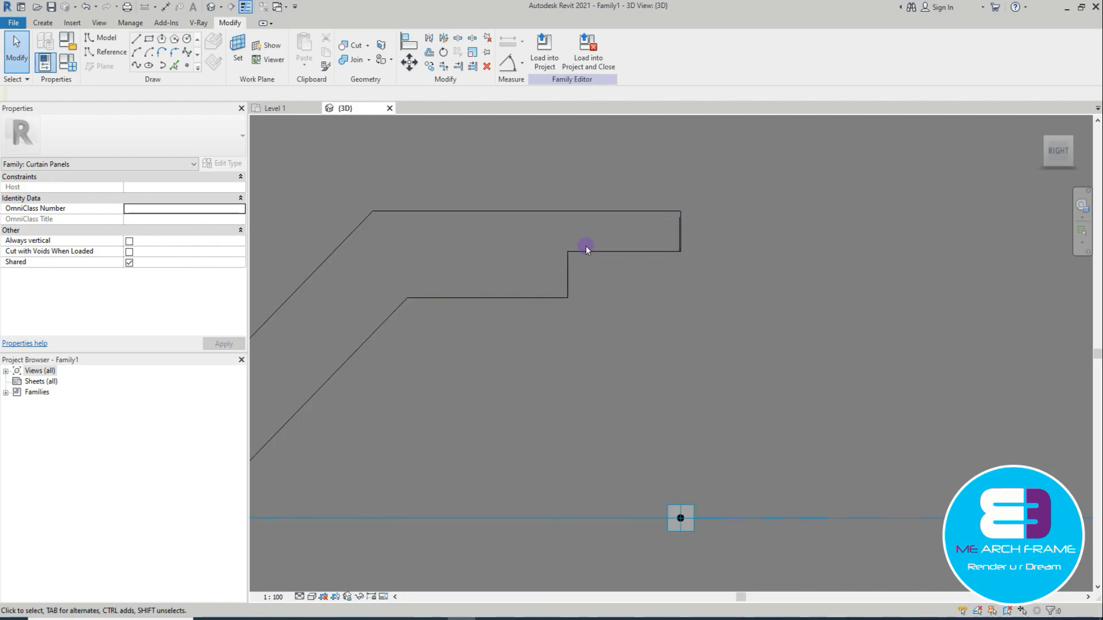
{"action": "left_click", "coordinate": [138, 39]}
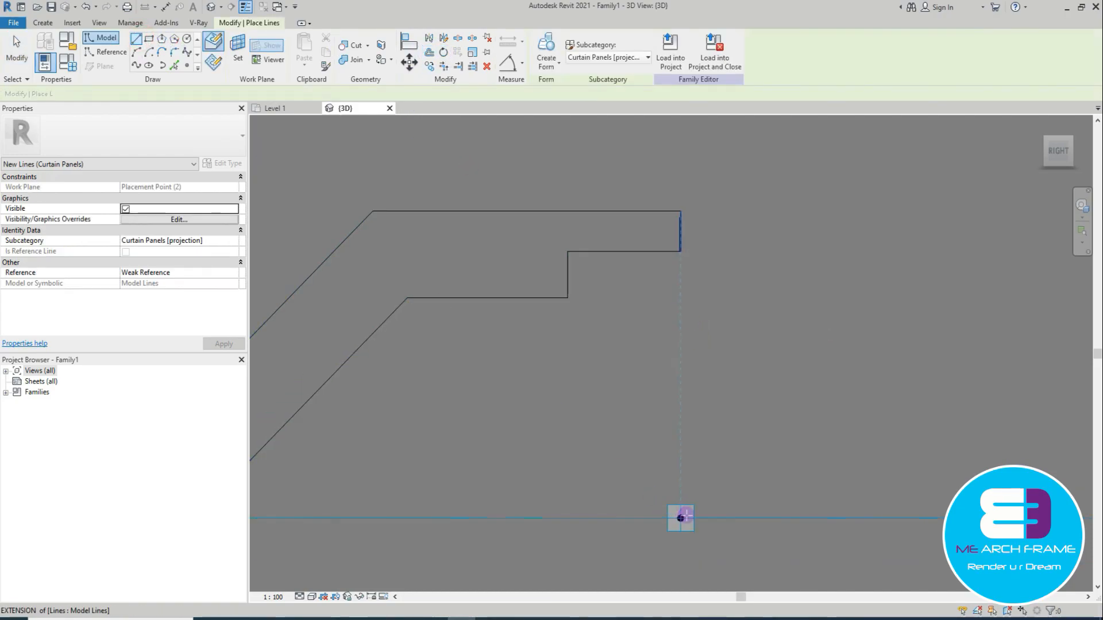
{"action": "left_click", "coordinate": [680, 503]}
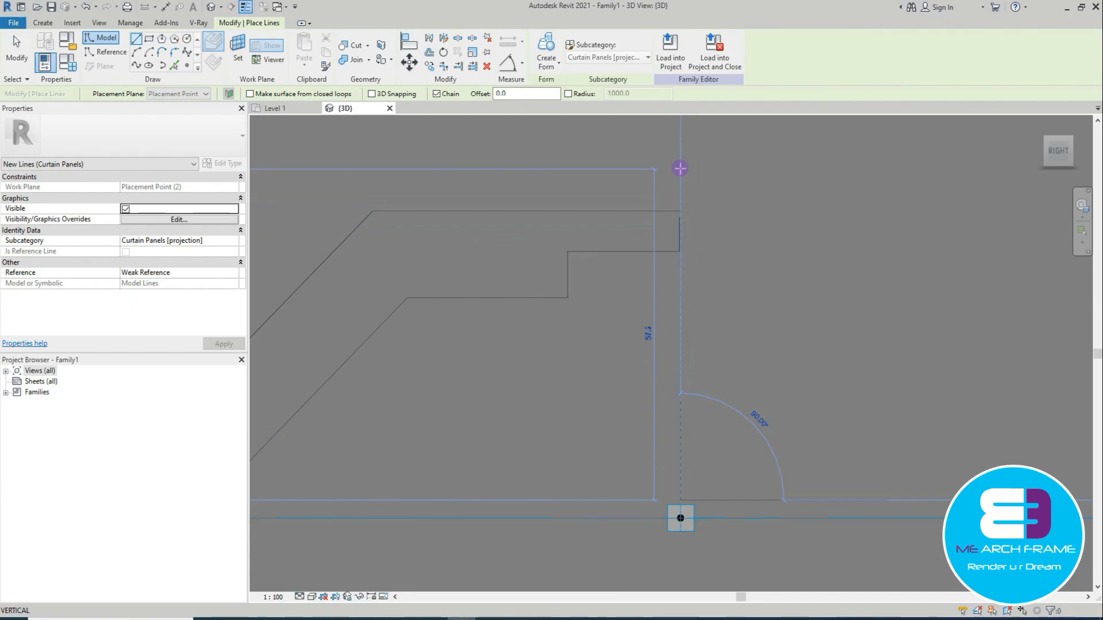
{"action": "scroll", "coordinate": [683, 184], "scroll_direction": "up", "scroll_amount": 4}
{"action": "left_click", "coordinate": [658, 174]}
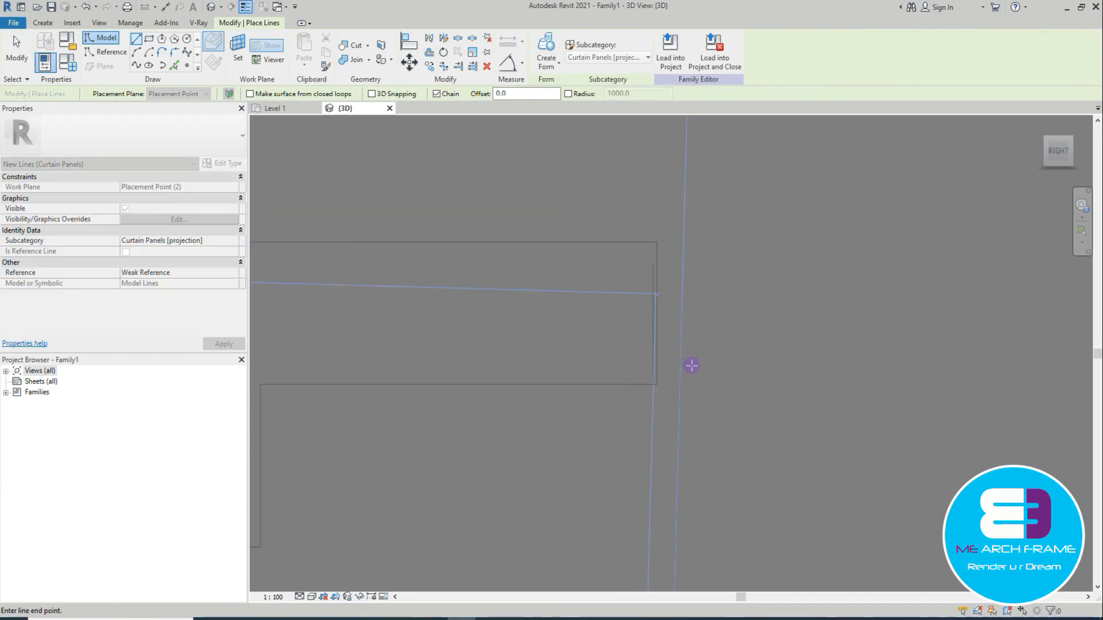
{"action": "key", "text": "Escape"}
{"action": "key", "text": "Escape"}
Step: Delete the duplicate vertical line just inside the far end of the profile
{"action": "left_click", "coordinate": [653, 372]}
{"action": "key", "text": "Delete"}
{"action": "scroll", "coordinate": [704, 287], "scroll_direction": "down", "scroll_amount": 10}
{"action": "scroll", "coordinate": [781, 336], "scroll_direction": "down", "scroll_amount": 3}
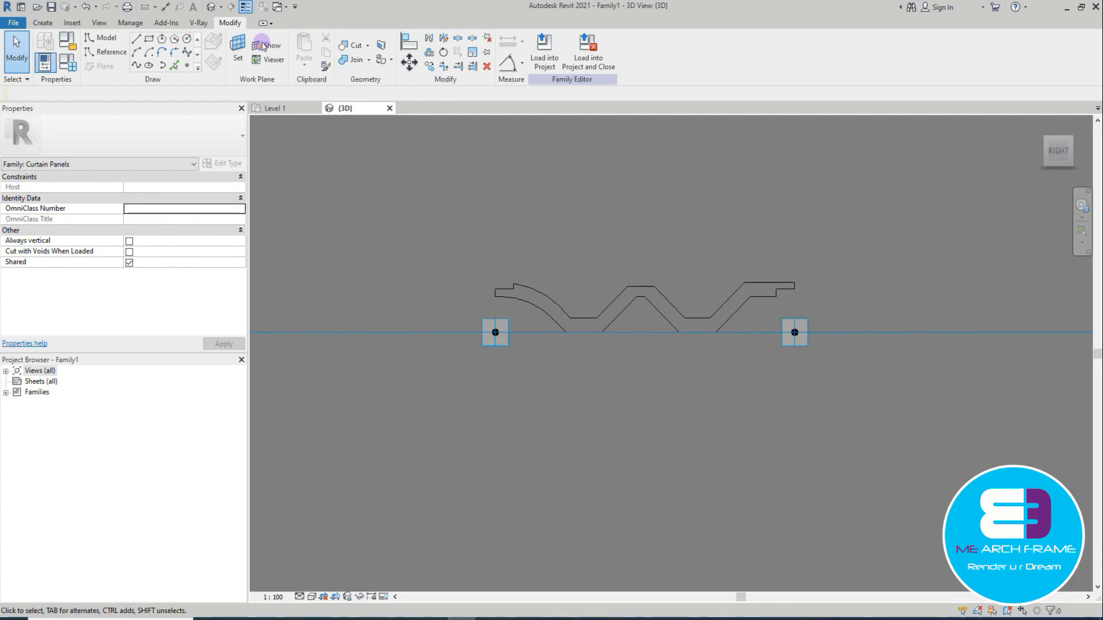
Step: Create a solid form from the closed chain of tile profile lines
{"action": "middle_click_drag", "start_coordinate": [644, 382], "coordinate": [638, 471], "text": "shift"}
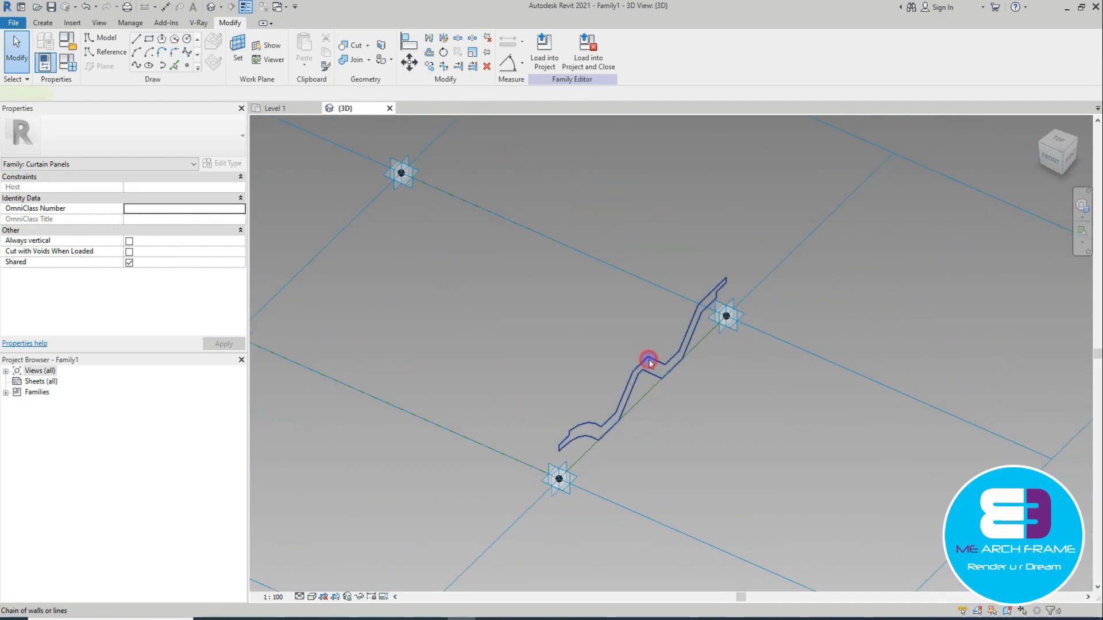
{"action": "left_click", "coordinate": [649, 362]}
{"action": "left_click", "coordinate": [545, 50]}
Step: Stretch the tile form's end face along the panel until it lines up with the opposite pair of reference points
{"action": "left_click_drag", "start_coordinate": [741, 424], "coordinate": [354, 253]}
{"action": "middle_click_drag", "start_coordinate": [515, 435], "coordinate": [546, 406], "text": "shift"}
{"action": "scroll", "coordinate": [521, 351], "scroll_direction": "up", "scroll_amount": 2}
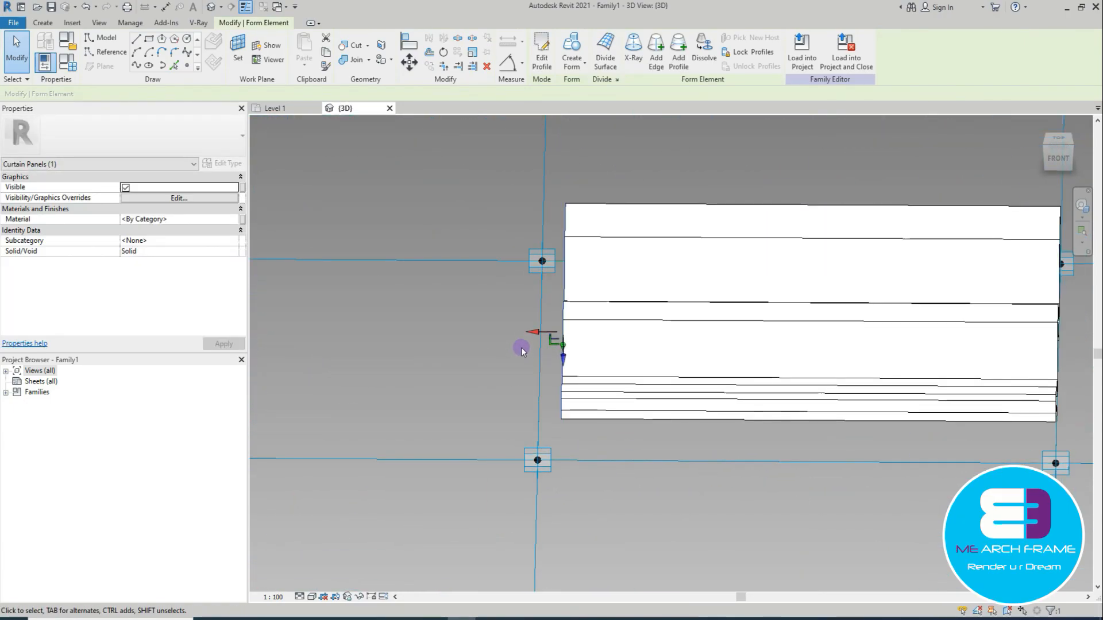
{"action": "left_click_drag", "start_coordinate": [529, 331], "coordinate": [505, 333]}
{"action": "scroll", "coordinate": [408, 342], "scroll_direction": "down", "scroll_amount": 3}
{"action": "left_click", "coordinate": [794, 332]}
{"action": "middle_click_drag", "start_coordinate": [746, 377], "coordinate": [443, 193]}
{"action": "scroll", "coordinate": [408, 285], "scroll_direction": "up", "scroll_amount": 5}
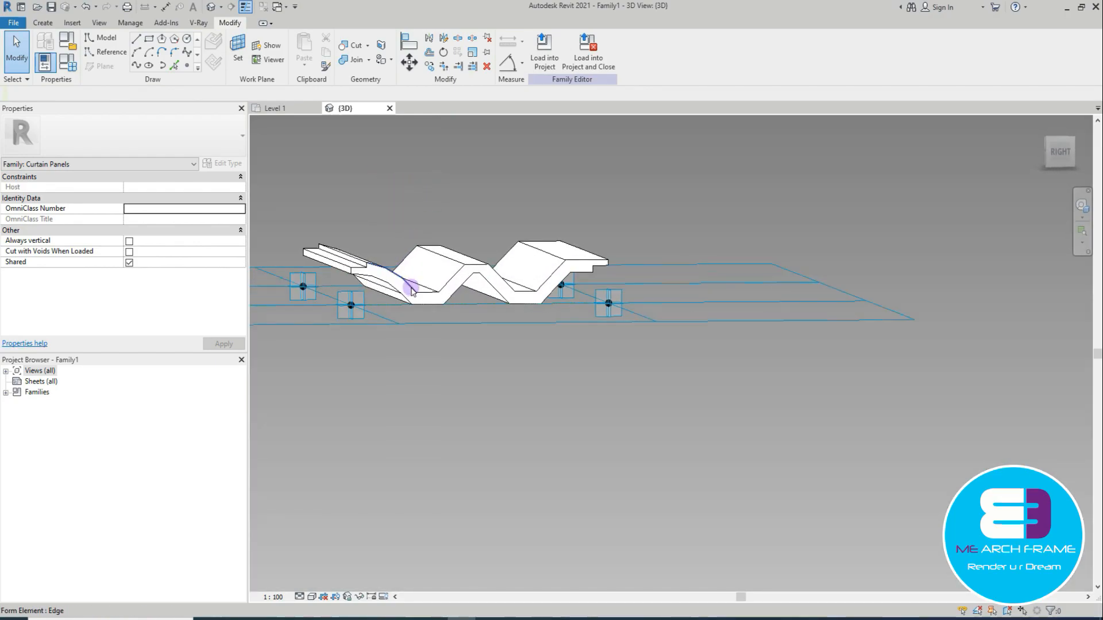
{"action": "scroll", "coordinate": [772, 315], "scroll_direction": "down", "scroll_amount": 2}
{"action": "middle_click_drag", "start_coordinate": [838, 273], "coordinate": [701, 405], "text": "shift"}
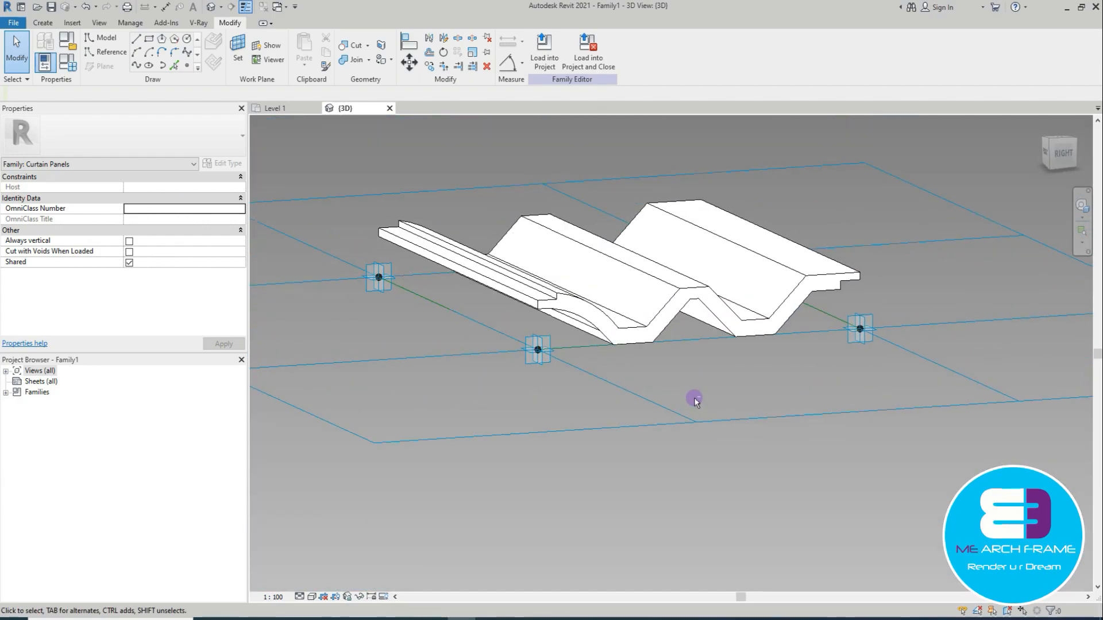
Step: Switch to the project's Level 1 floor plan and start a roof by footprint with Level 1 as its base level
{"action": "left_click", "coordinate": [281, 108]}
{"action": "scroll", "coordinate": [552, 385], "scroll_direction": "down", "scroll_amount": 2}
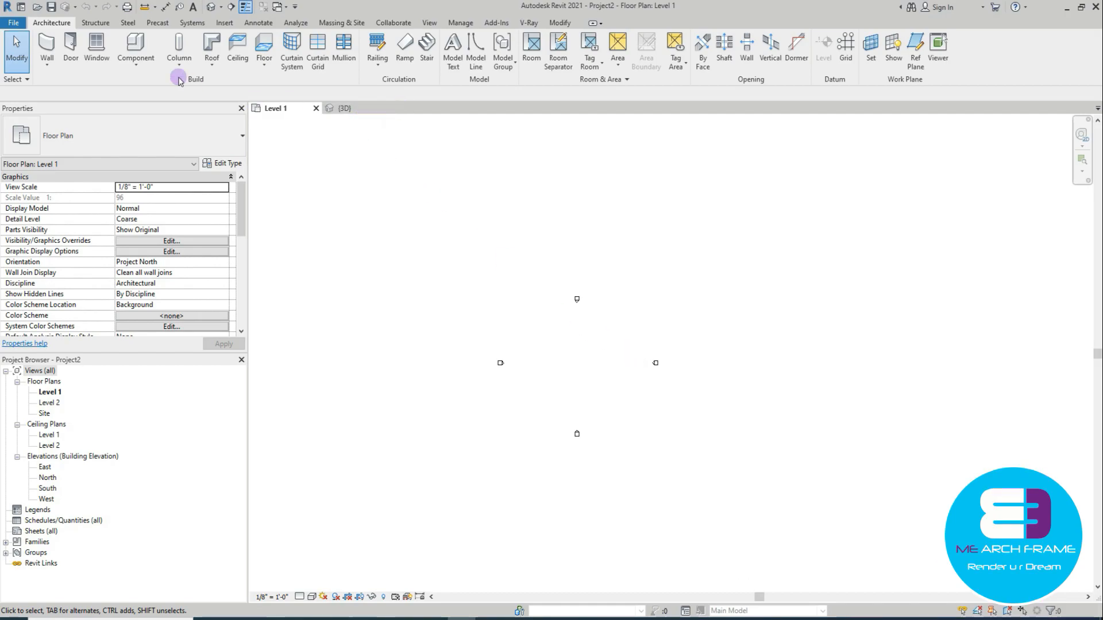
{"action": "left_click", "coordinate": [212, 61]}
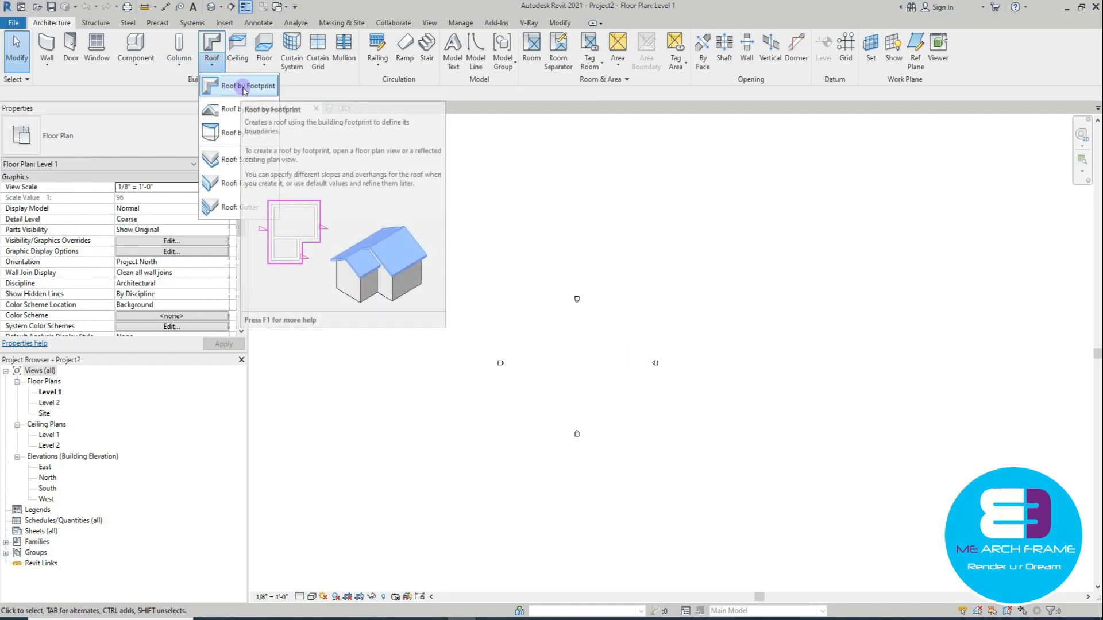
{"action": "left_click", "coordinate": [244, 88]}
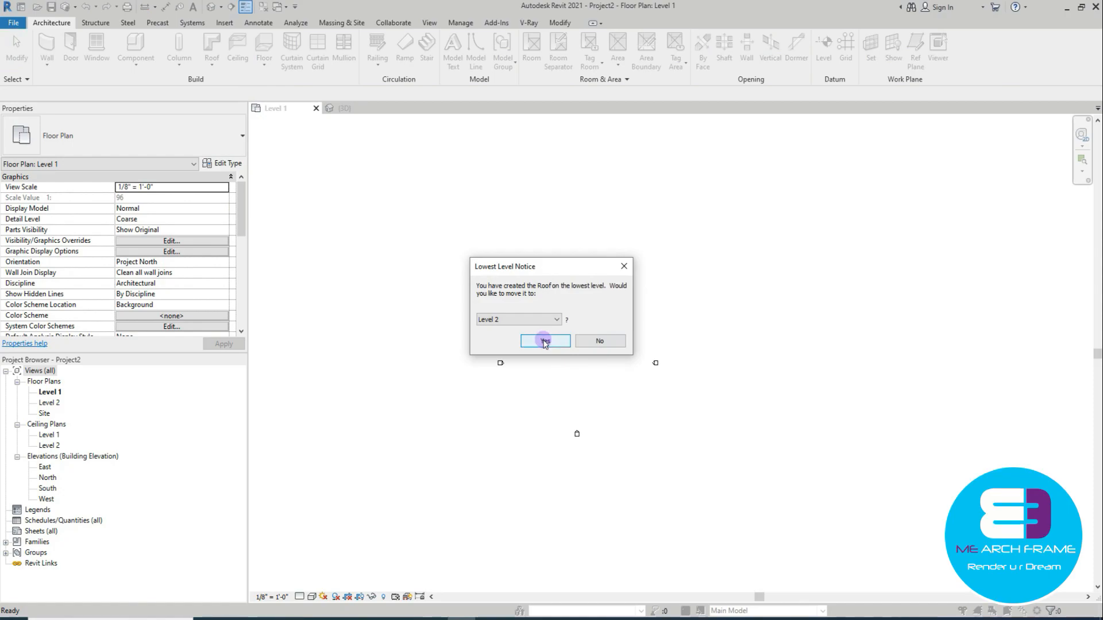
{"action": "left_click", "coordinate": [526, 323]}
{"action": "left_click", "coordinate": [507, 330]}
{"action": "left_click", "coordinate": [534, 344]}
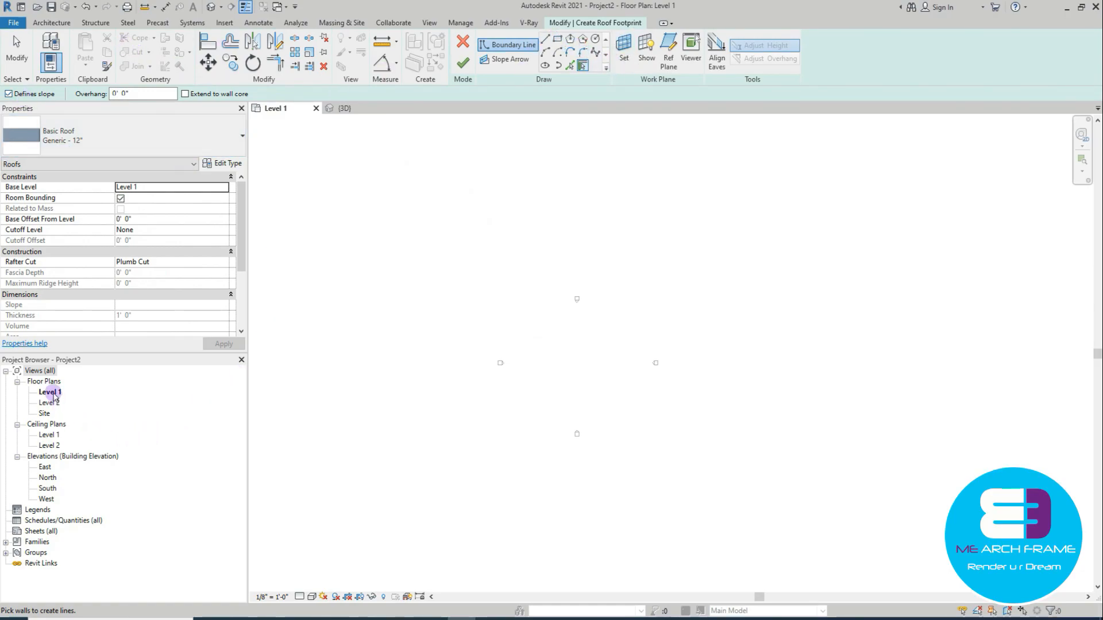
{"action": "double_click", "coordinate": [53, 393]}
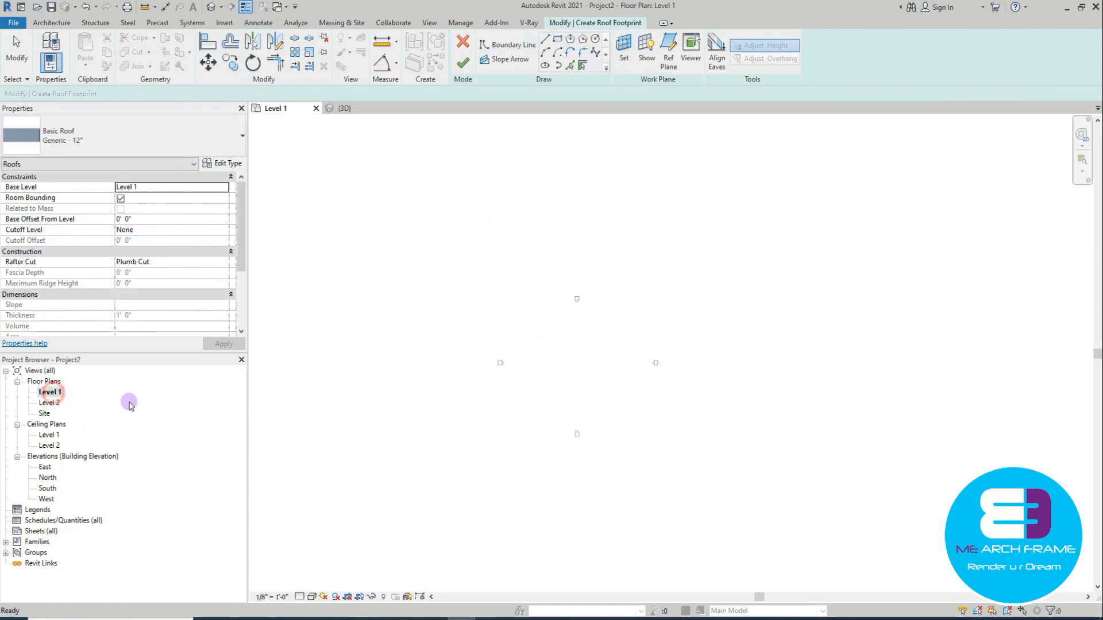
Step: Sketch a rectangular roof boundary about 66' wide and 80' long between the elevation markers
{"action": "left_click", "coordinate": [558, 40]}
{"action": "scroll", "coordinate": [549, 346], "scroll_direction": "up", "scroll_amount": 1}
{"action": "left_click", "coordinate": [515, 299]}
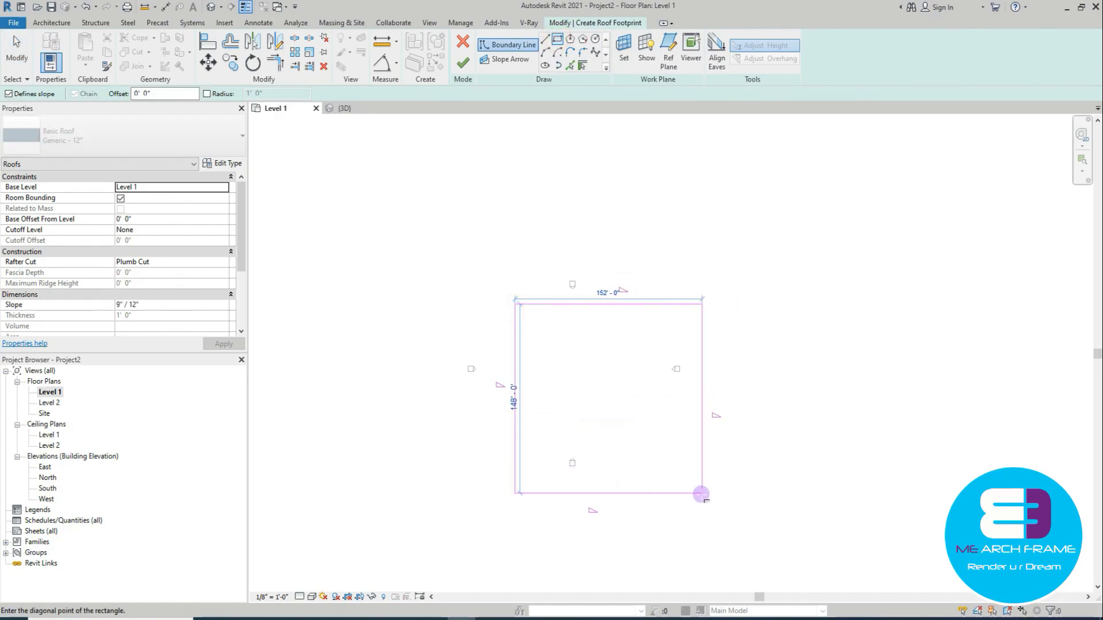
{"action": "left_click", "coordinate": [598, 407]}
{"action": "scroll", "coordinate": [548, 372], "scroll_direction": "up", "scroll_amount": 2}
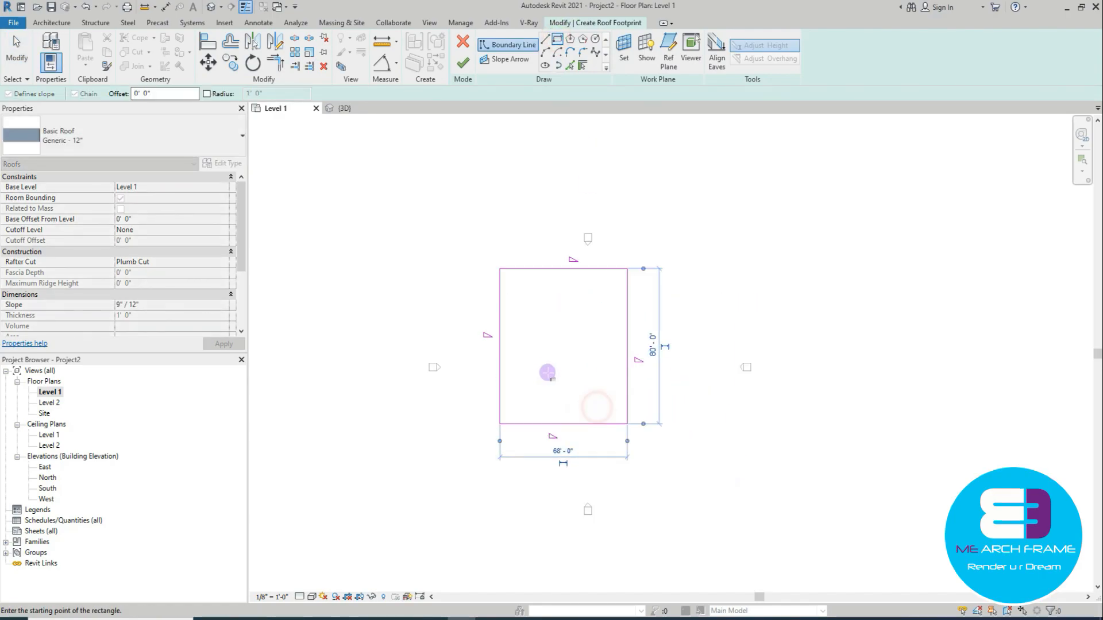
{"action": "scroll", "coordinate": [547, 373], "scroll_direction": "up", "scroll_amount": 1}
{"action": "key", "text": "Escape"}
Step: Set the rectangular footprint's width to 20'
{"action": "left_click", "coordinate": [653, 310]}
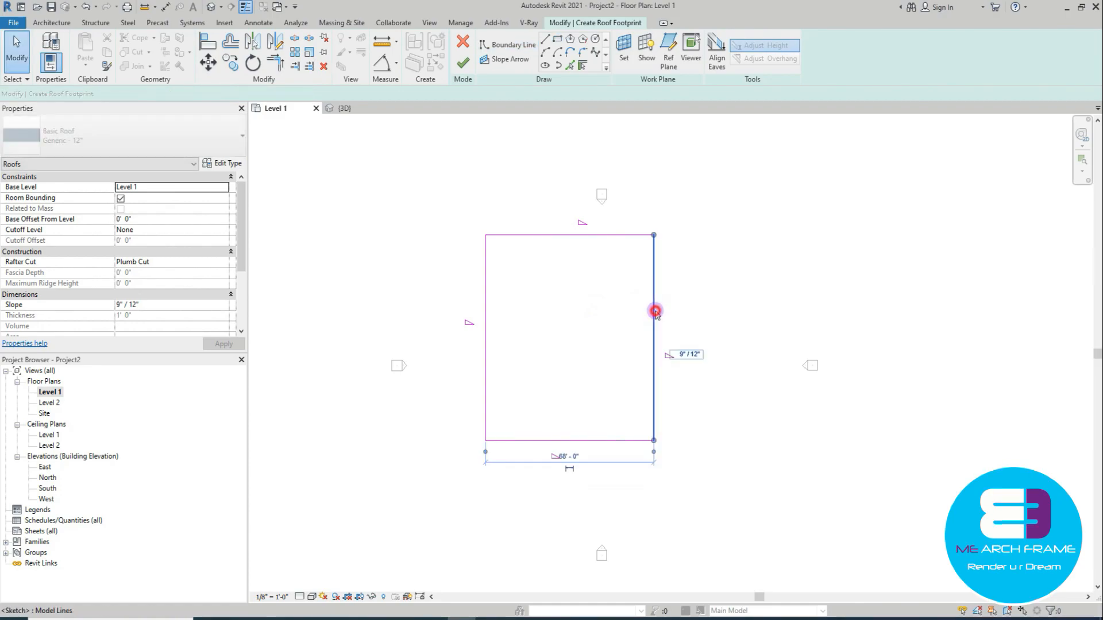
{"action": "left_click", "coordinate": [566, 457]}
{"action": "type", "text": "20"}
{"action": "key", "text": "Return"}
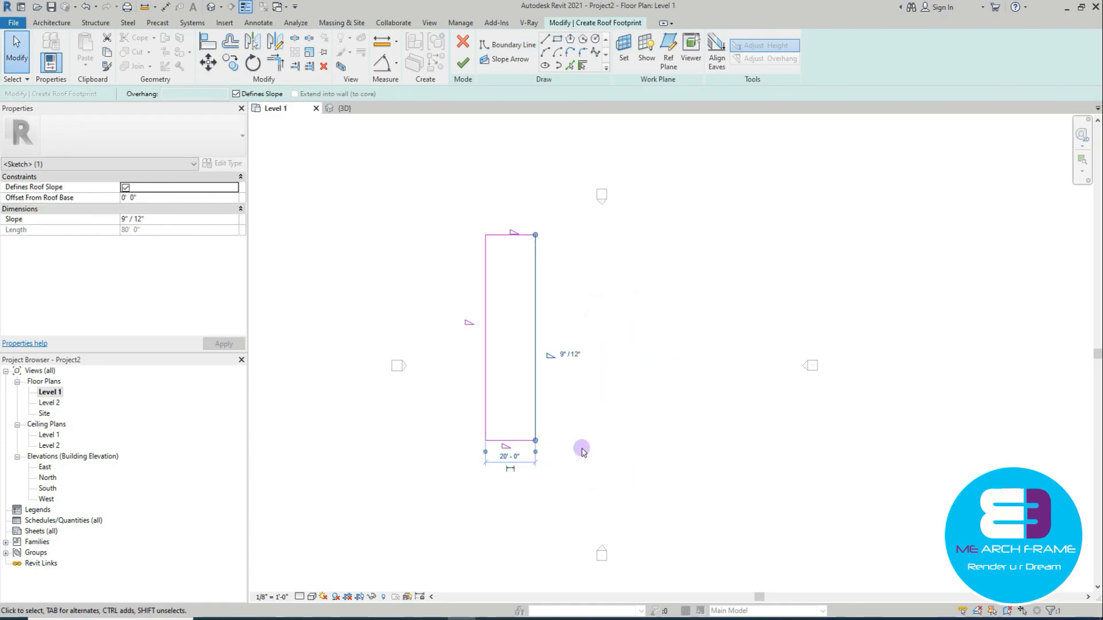
Step: Set the footprint's length between its two short edges to 40'
{"action": "left_click", "coordinate": [500, 233]}
{"action": "left_click", "coordinate": [549, 343]}
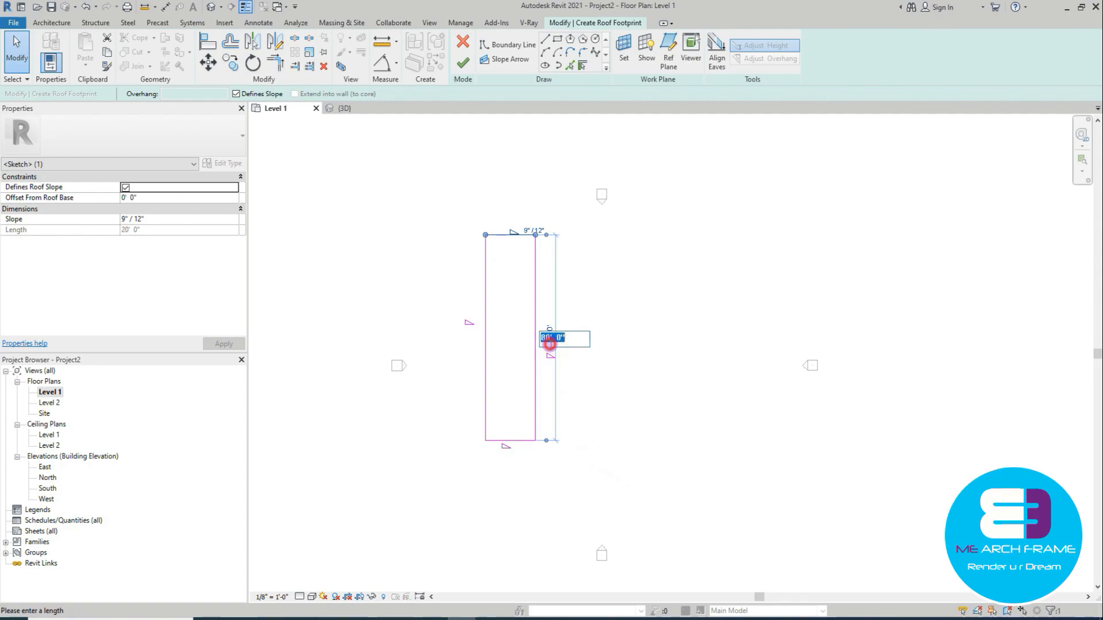
{"action": "type", "text": "40"}
{"action": "key", "text": "Return"}
{"action": "scroll", "coordinate": [505, 406], "scroll_direction": "up", "scroll_amount": 3}
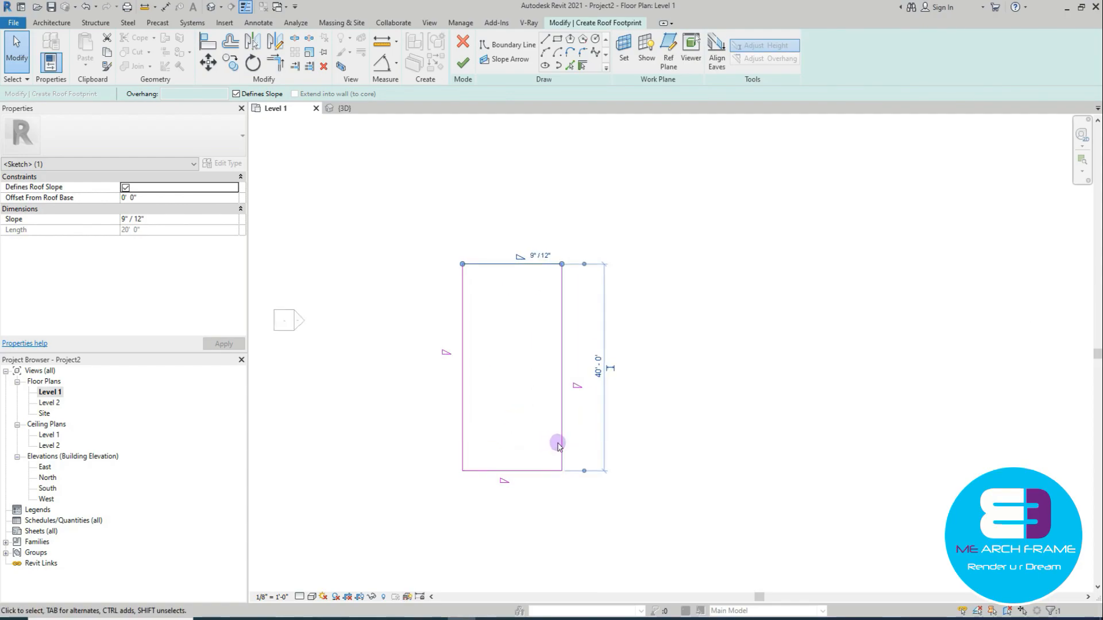
Step: Set the footprint's width between its two long edges to 25'
{"action": "left_click", "coordinate": [505, 472]}
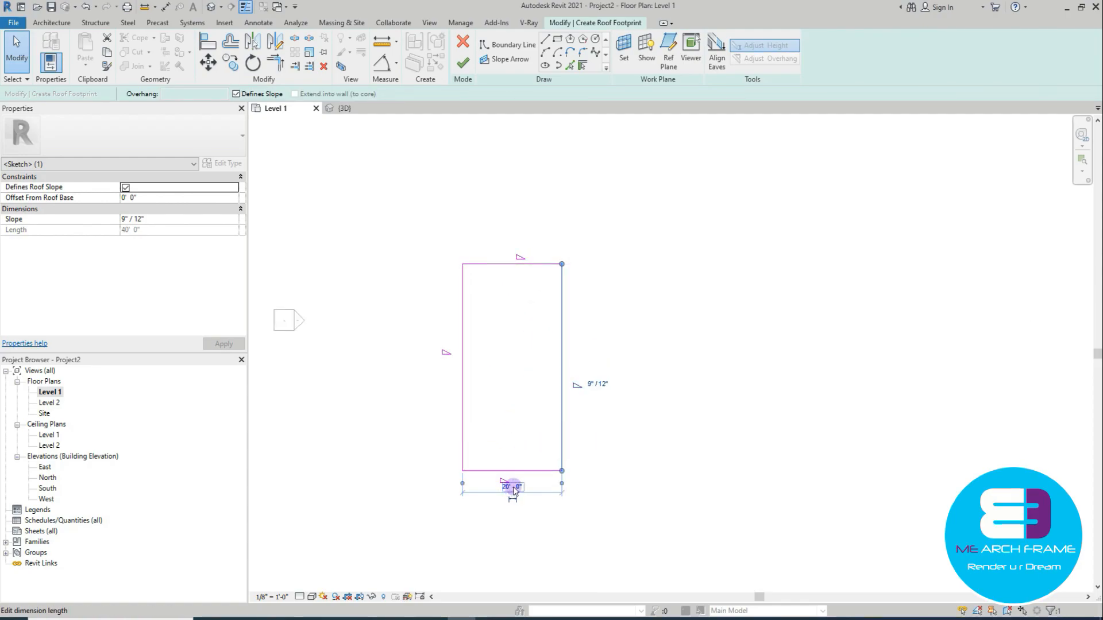
{"action": "left_click", "coordinate": [512, 486]}
{"action": "type", "text": "25"}
{"action": "key", "text": "Return"}
{"action": "left_click", "coordinate": [768, 450]}
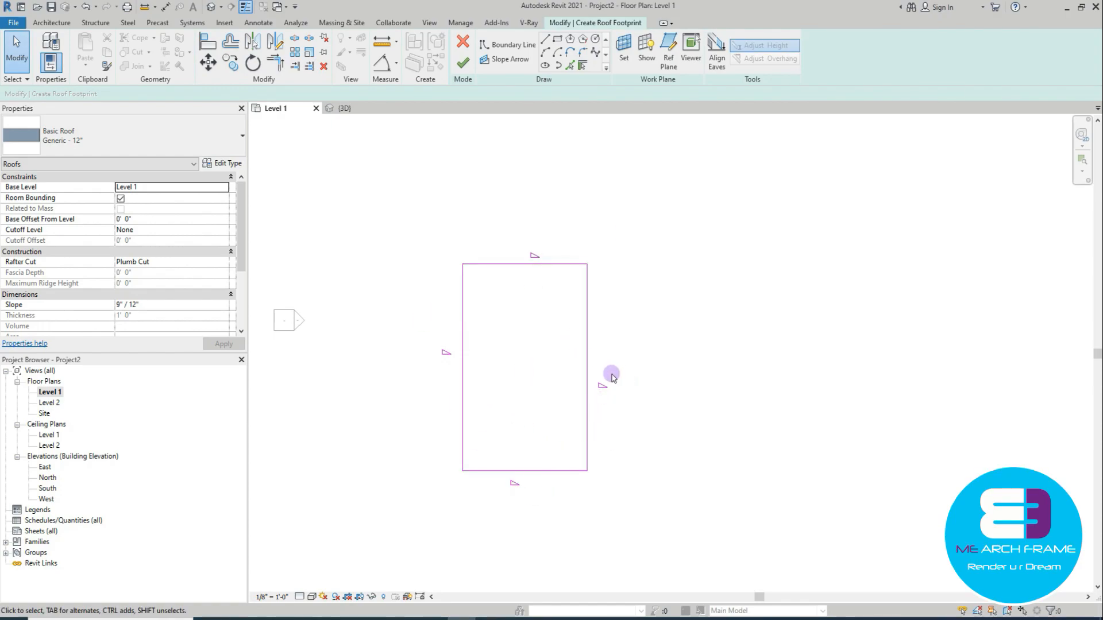
Step: Turn off the slope definition on both short edges and finish the footprint as a gable roof
{"action": "left_click", "coordinate": [561, 264]}
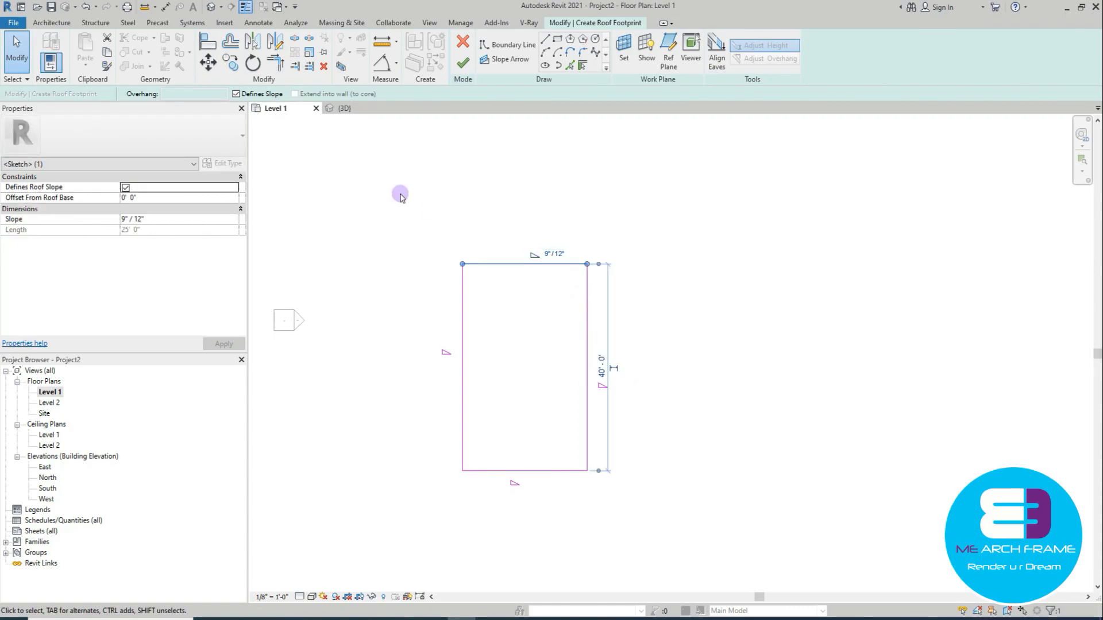
{"action": "left_click", "coordinate": [523, 470]}
{"action": "left_click", "coordinate": [267, 95]}
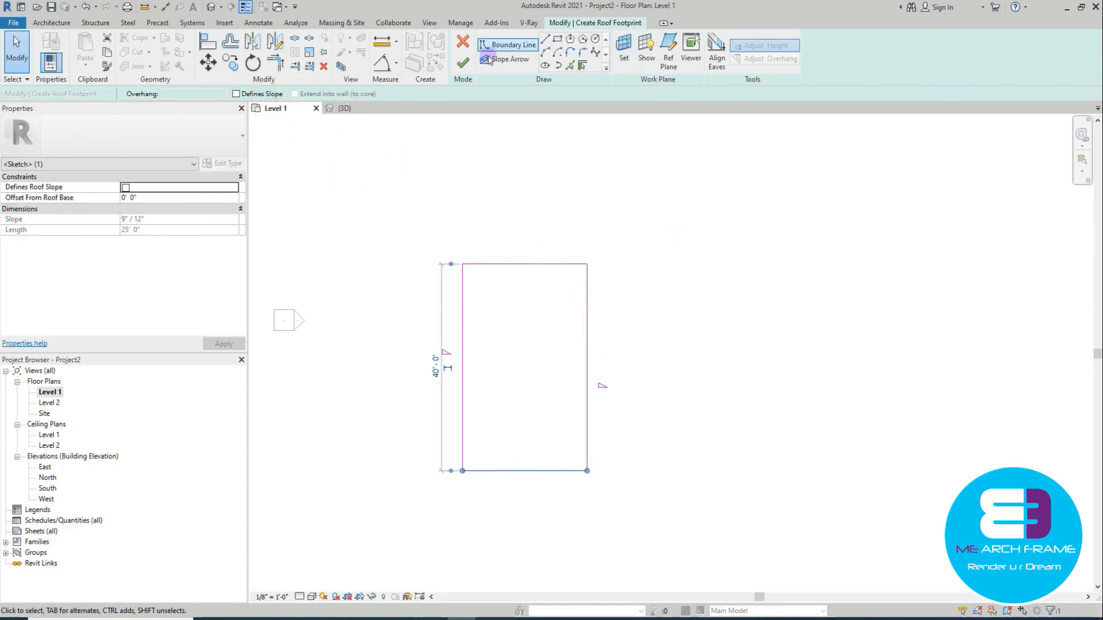
{"action": "left_click", "coordinate": [463, 62]}
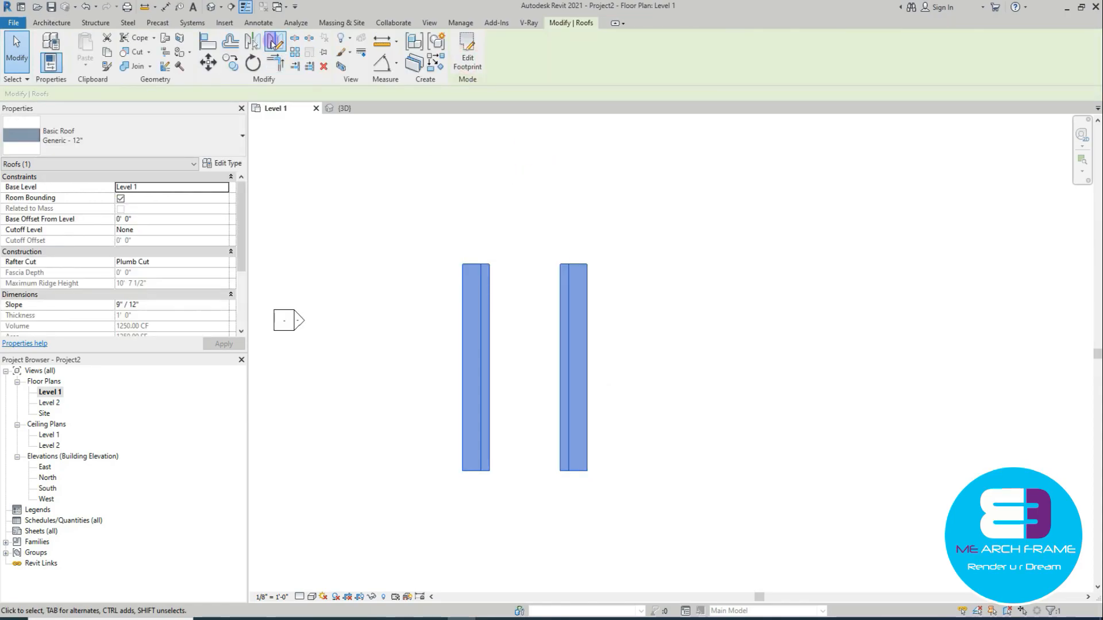
Step: Open the default 3D view and turn the gable roof so one sloping face is fully visible
{"action": "left_click", "coordinate": [212, 8]}
{"action": "scroll", "coordinate": [557, 411], "scroll_direction": "up", "scroll_amount": 5}
{"action": "scroll", "coordinate": [537, 297], "scroll_direction": "down", "scroll_amount": 3}
{"action": "scroll", "coordinate": [502, 313], "scroll_direction": "up", "scroll_amount": 4}
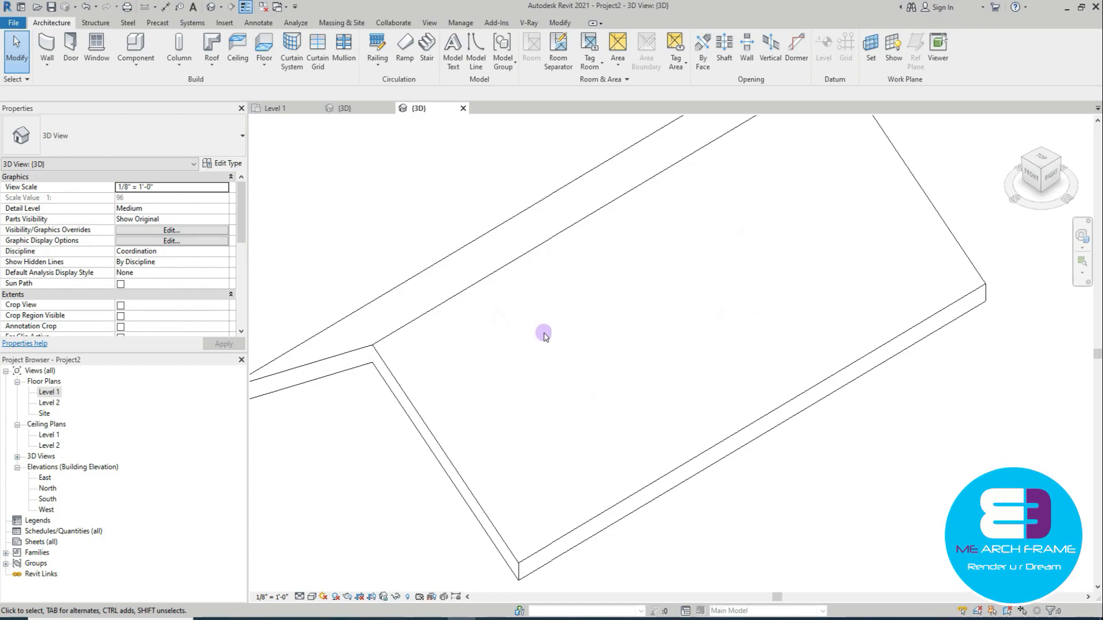
{"action": "scroll", "coordinate": [576, 350], "scroll_direction": "down", "scroll_amount": 3}
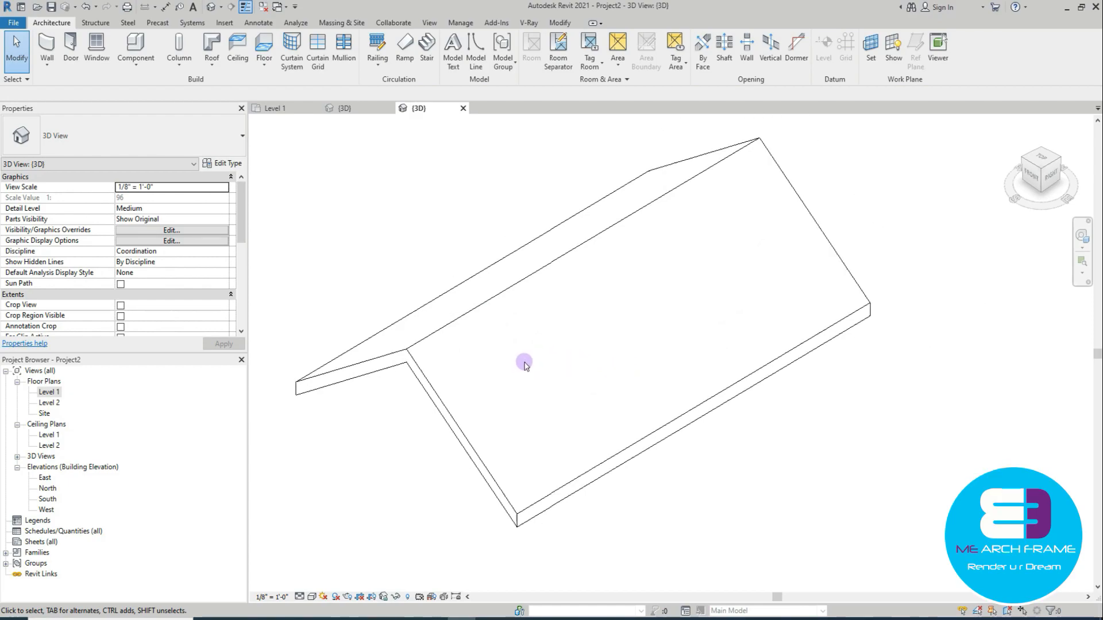
{"action": "middle_click_drag", "start_coordinate": [676, 455], "coordinate": [571, 310], "text": "shift"}
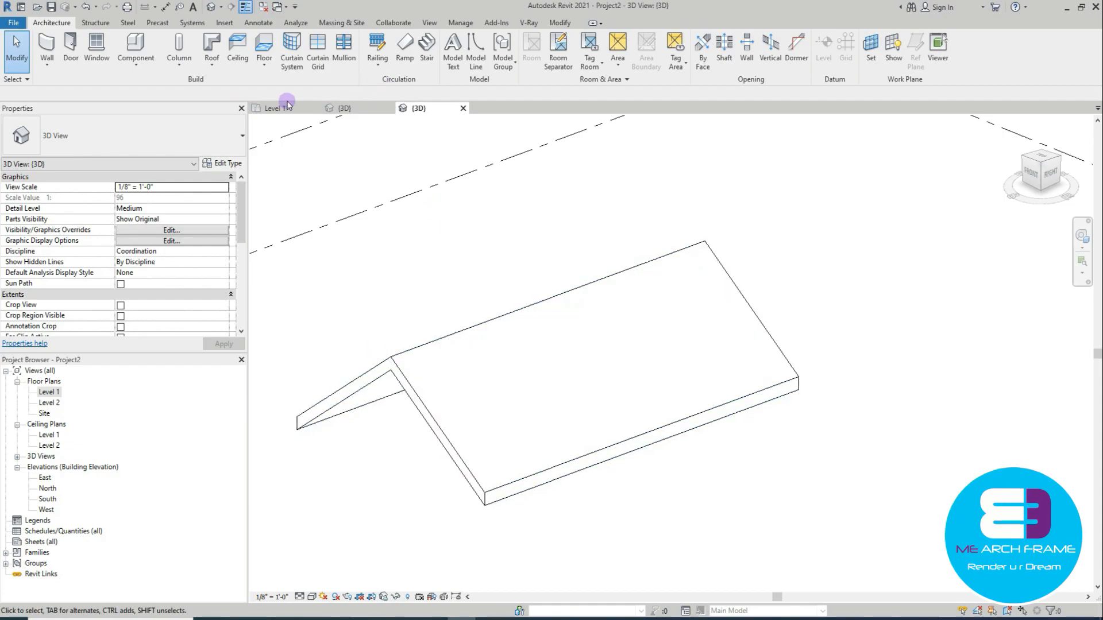
Step: Start a new in-place mass, keeping the name Mass 1
{"action": "left_click", "coordinate": [337, 23]}
{"action": "left_click", "coordinate": [115, 46]}
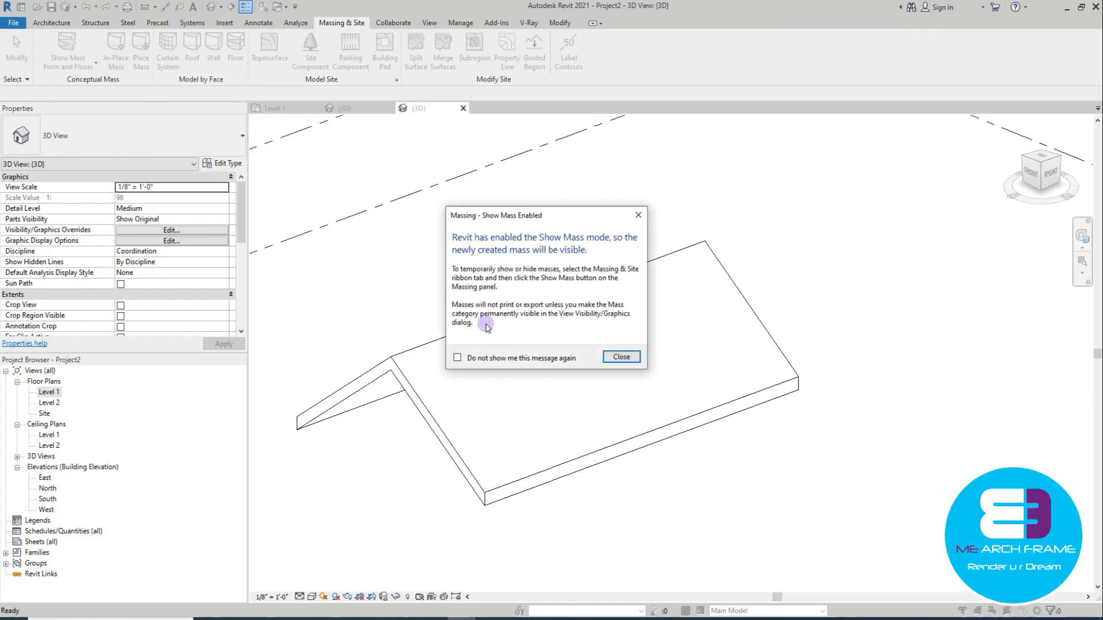
{"action": "left_click", "coordinate": [613, 356]}
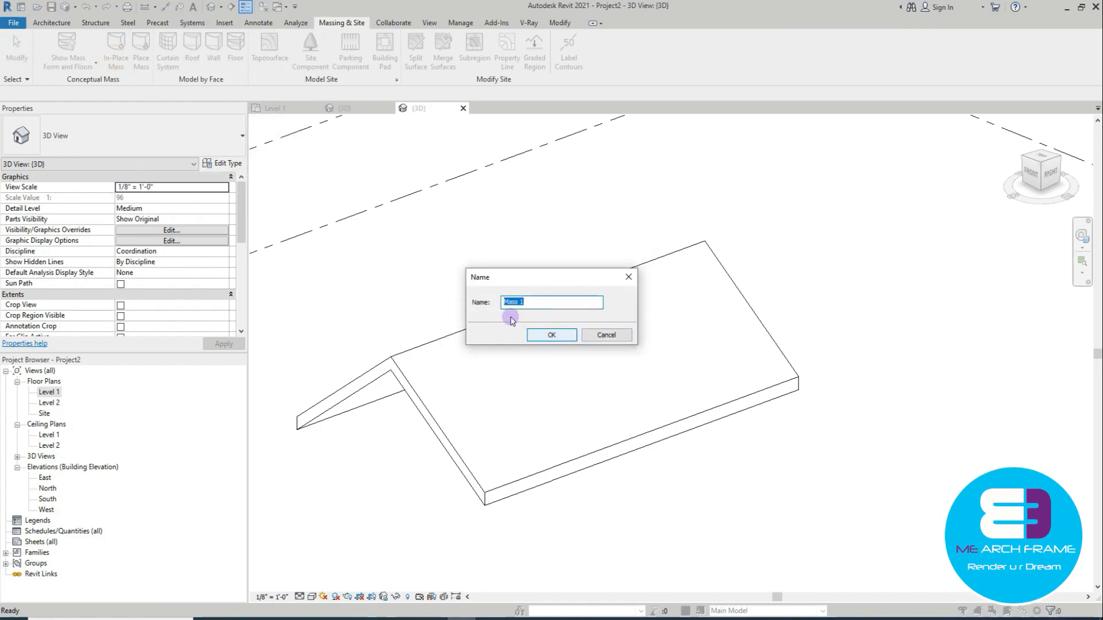
{"action": "left_click", "coordinate": [552, 334]}
Step: Draw a model-line rectangle on the roof's sloping face, from the ridge corner to the opposite eave corner
{"action": "left_click", "coordinate": [106, 46]}
{"action": "left_click", "coordinate": [215, 46]}
{"action": "left_click", "coordinate": [149, 38]}
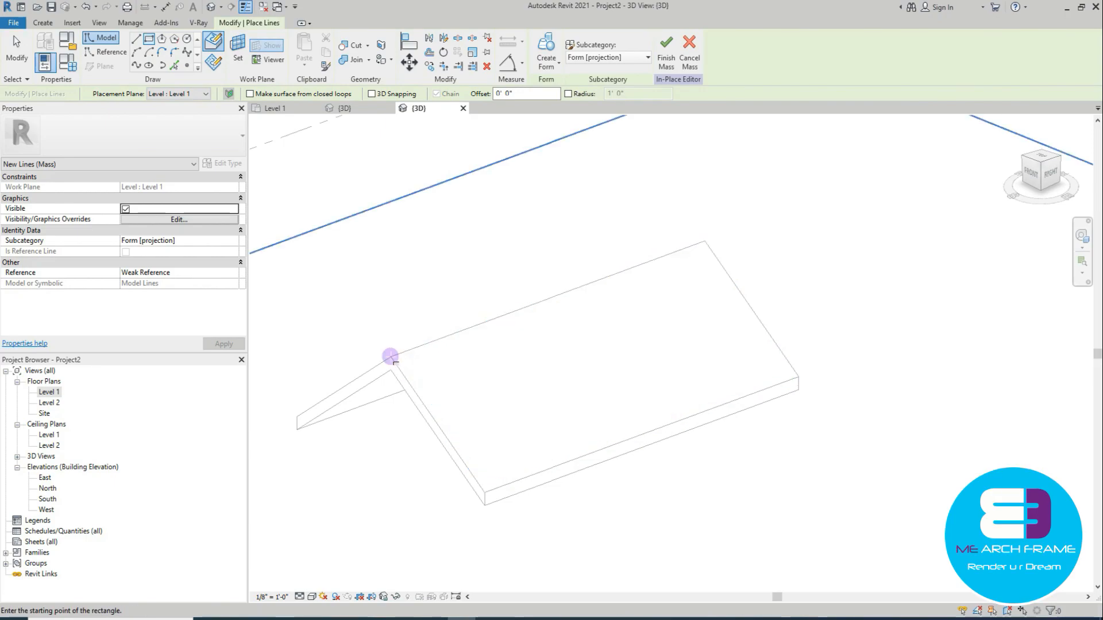
{"action": "left_click", "coordinate": [392, 358]}
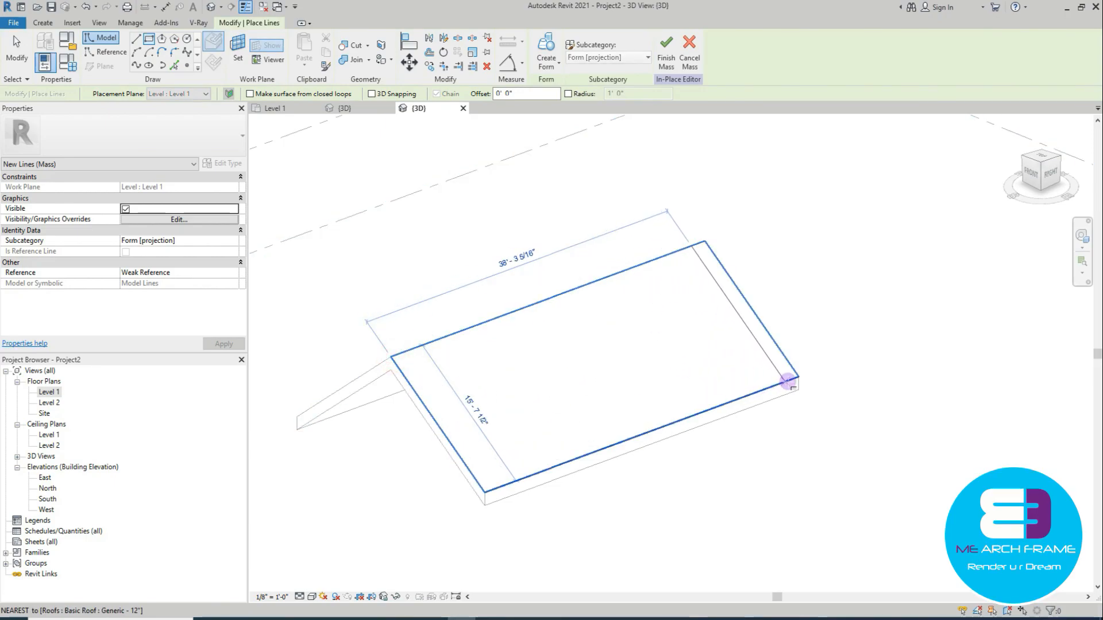
{"action": "left_click", "coordinate": [800, 377]}
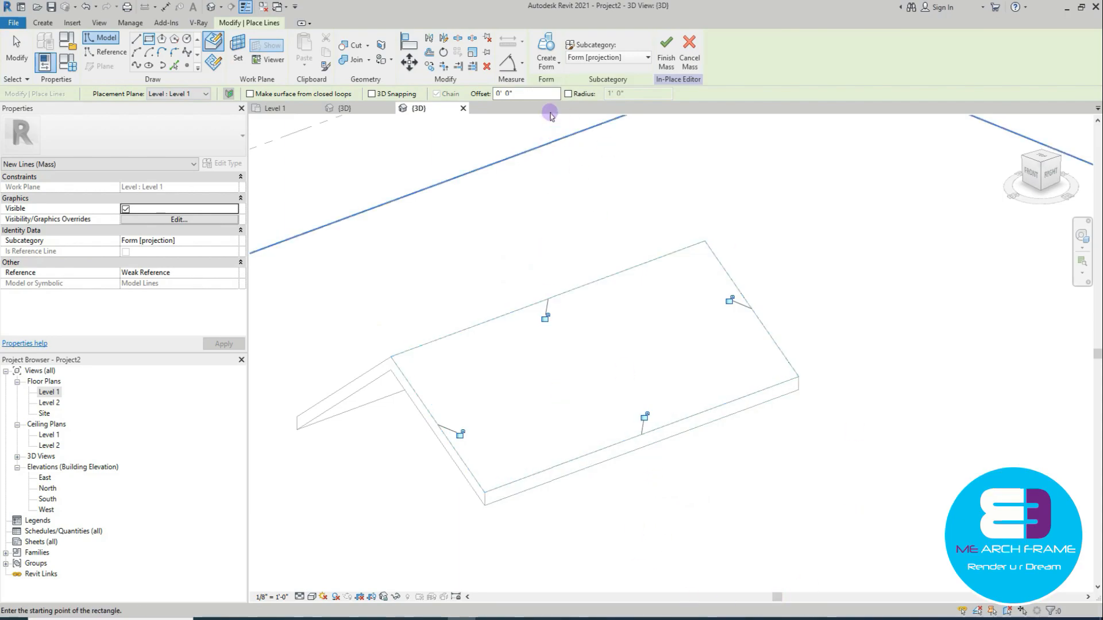
Step: Create a solid form from the rectangle on the roof slope and set its thickness to 0.25"
{"action": "left_click", "coordinate": [547, 46]}
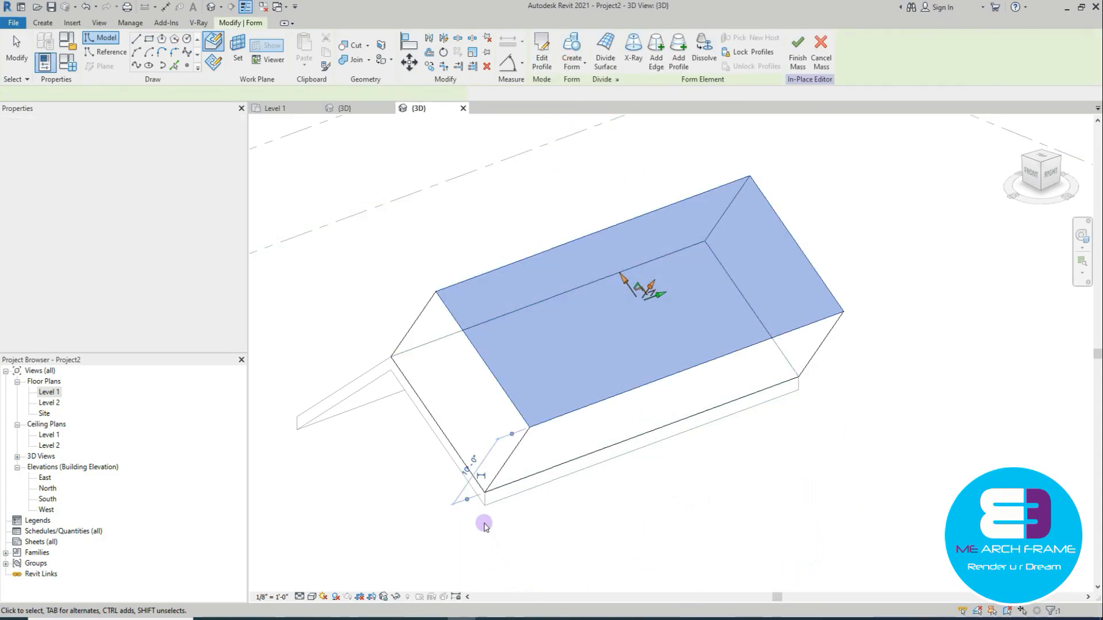
{"action": "left_click", "coordinate": [468, 465]}
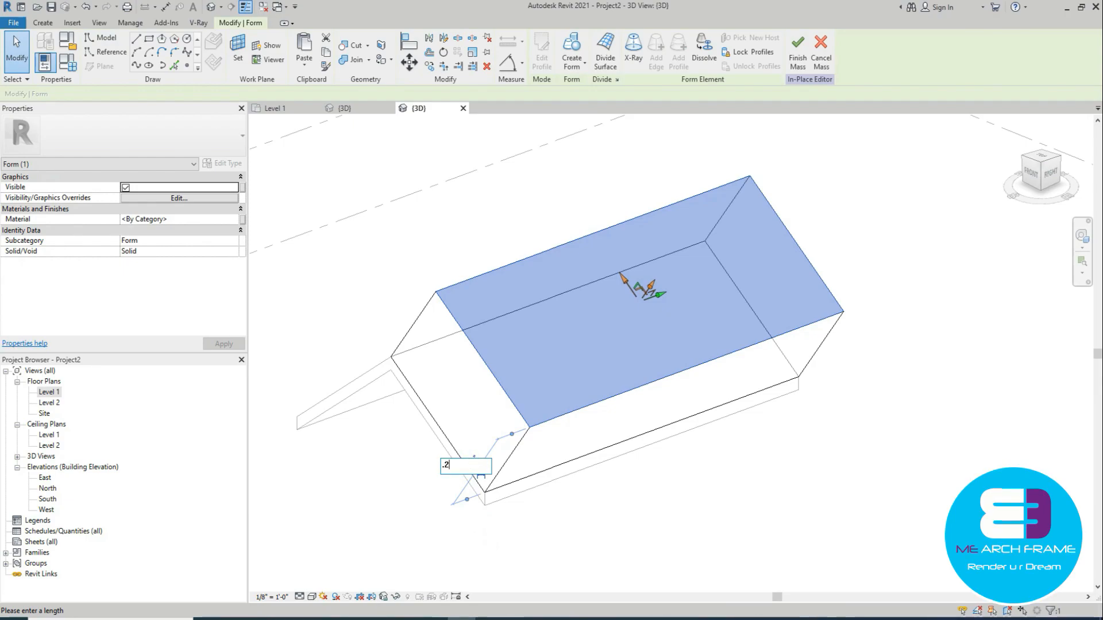
{"action": "type", "text": ".25\""}
{"action": "key", "text": "Return"}
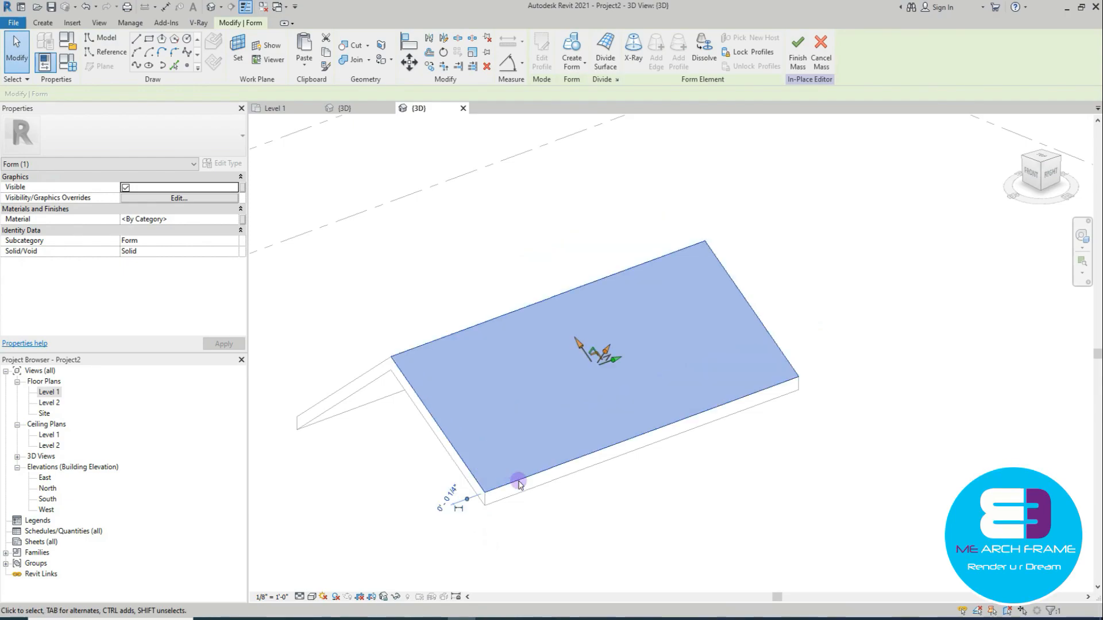
{"action": "scroll", "coordinate": [390, 357], "scroll_direction": "up", "scroll_amount": 5}
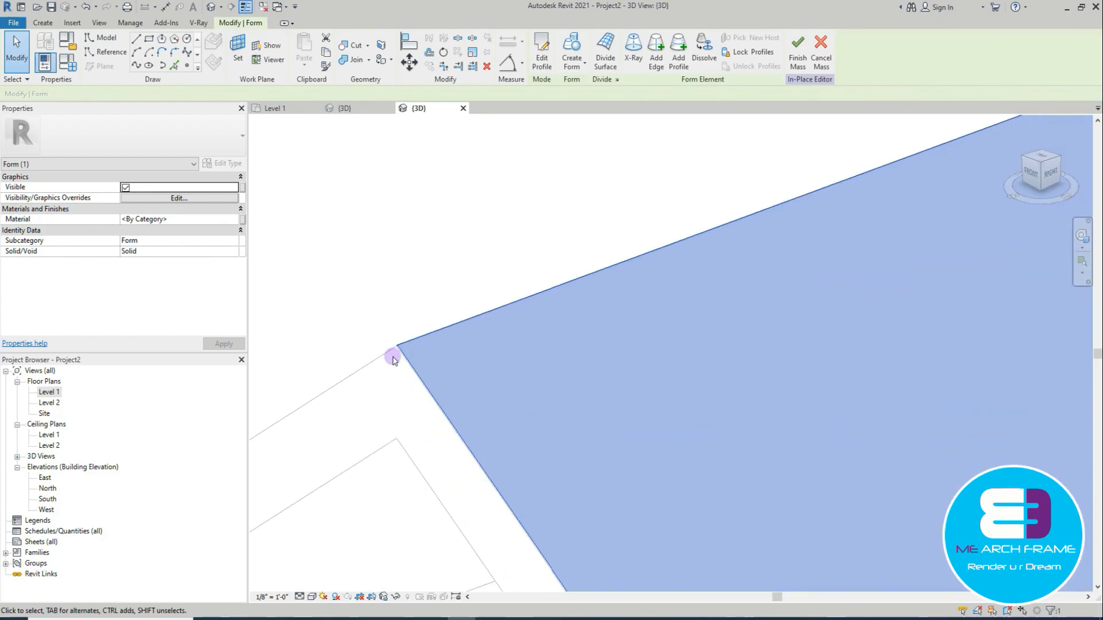
Step: Divide the thin mass form's top face into a U and V grid
{"action": "left_click", "coordinate": [606, 49]}
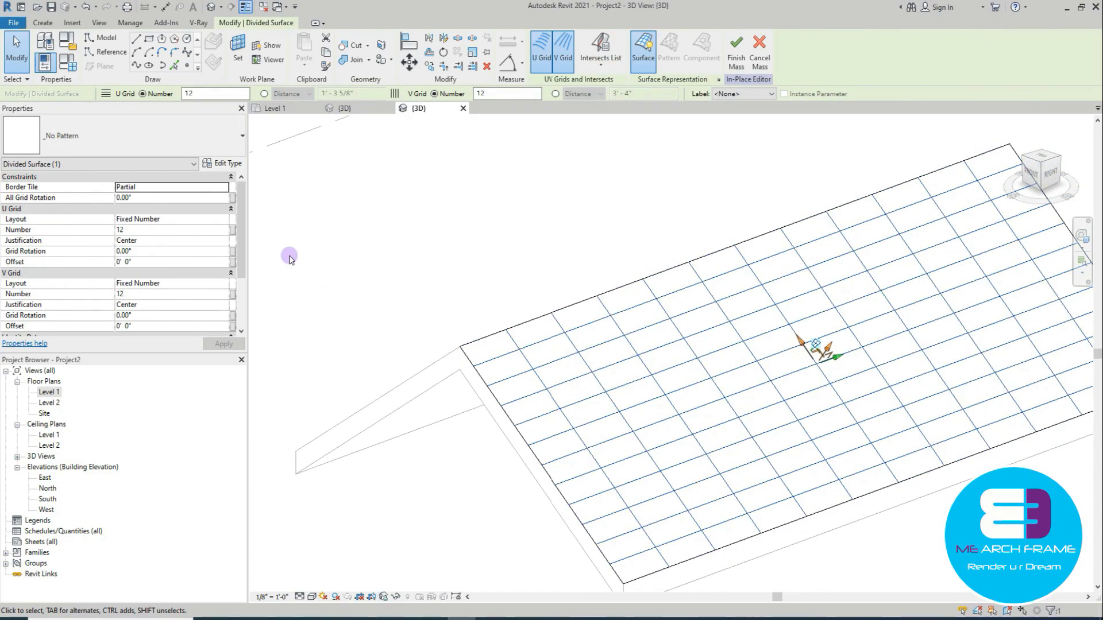
{"action": "scroll", "coordinate": [566, 397], "scroll_direction": "down", "scroll_amount": 4}
{"action": "scroll", "coordinate": [660, 435], "scroll_direction": "up", "scroll_amount": 3}
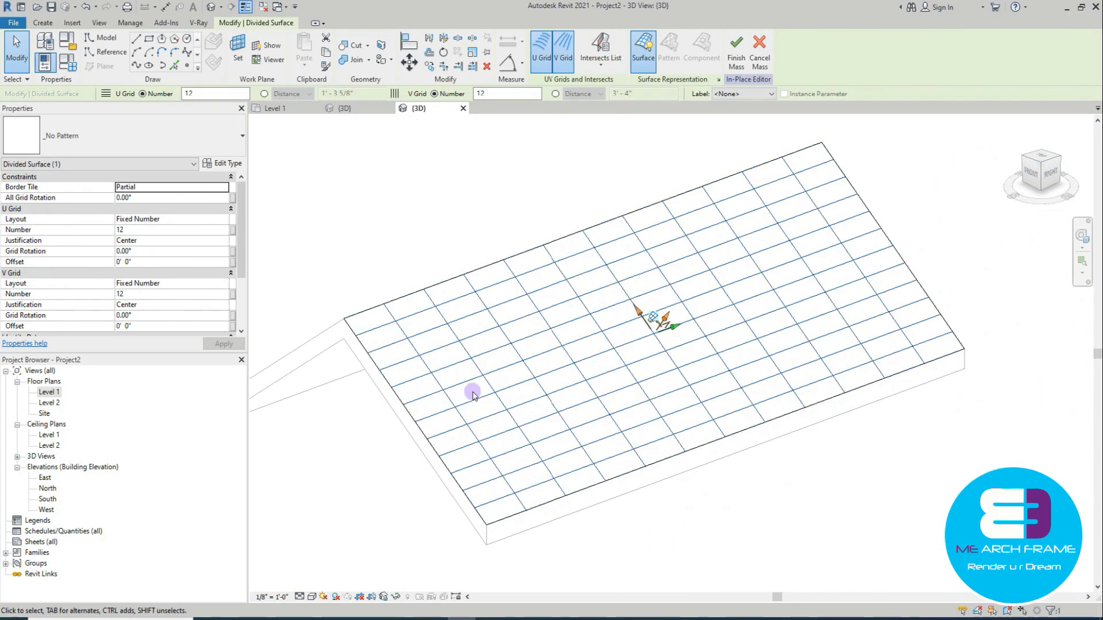
Step: Set both grid layouts to Fixed Distance, with 1' 5" for the U grid and 1' 1" for the V grid
{"action": "left_click", "coordinate": [224, 219]}
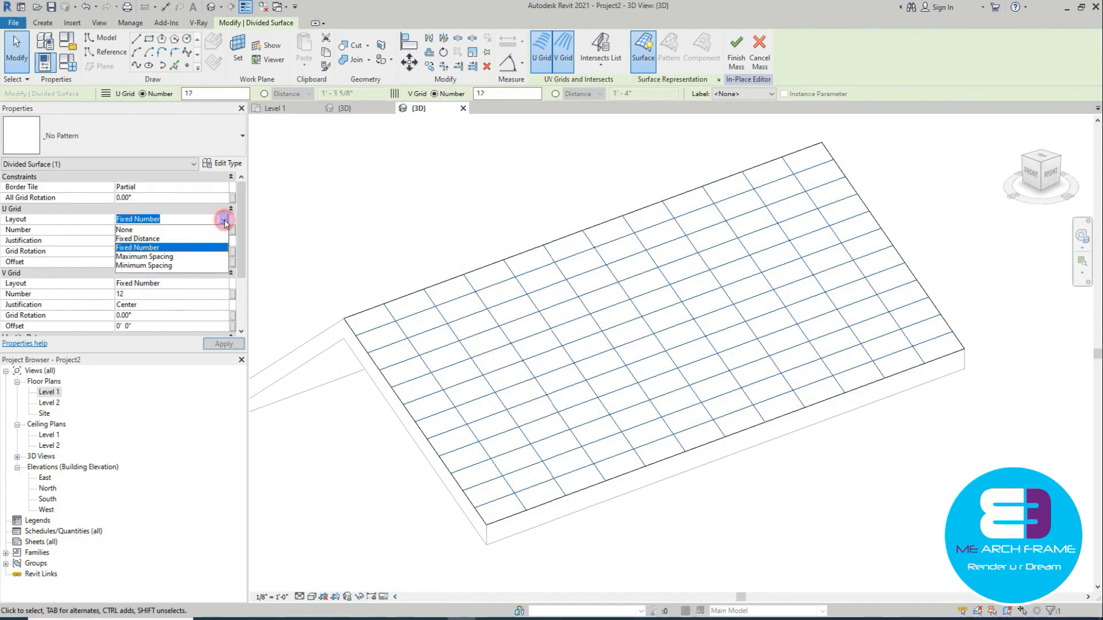
{"action": "left_click", "coordinate": [144, 242]}
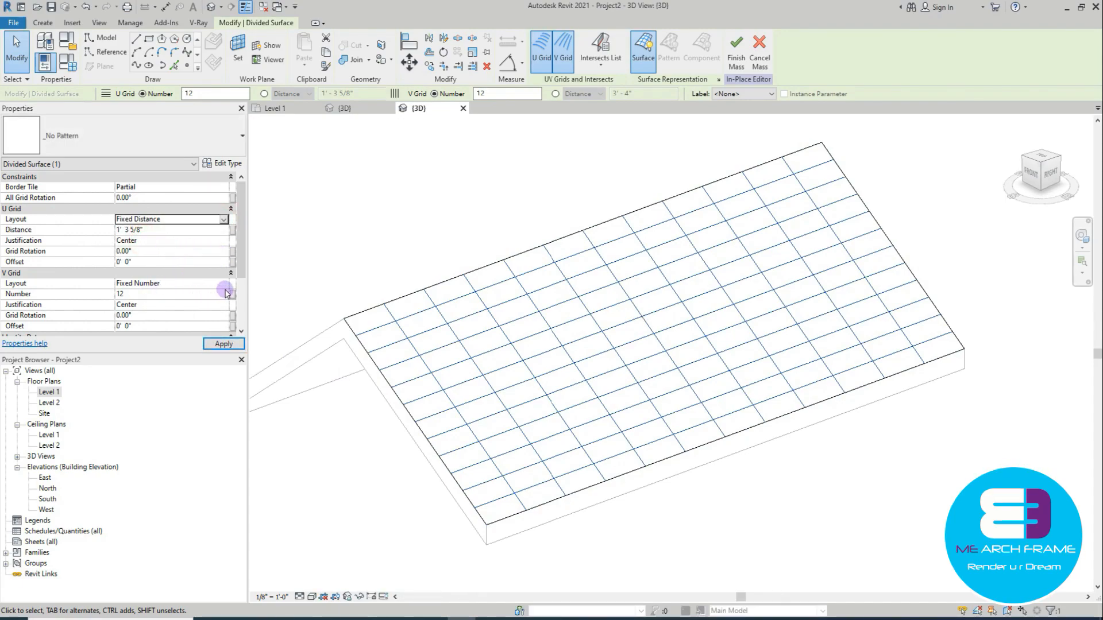
{"action": "left_click", "coordinate": [224, 283]}
{"action": "left_click", "coordinate": [145, 304]}
{"action": "left_click", "coordinate": [162, 229]}
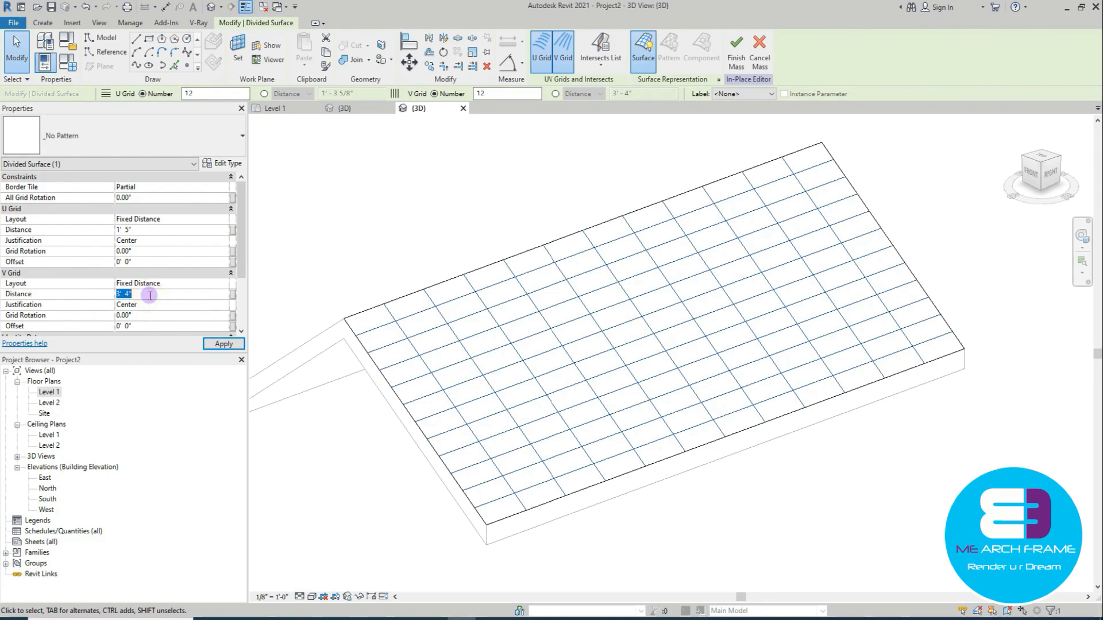
{"action": "key", "text": "Return"}
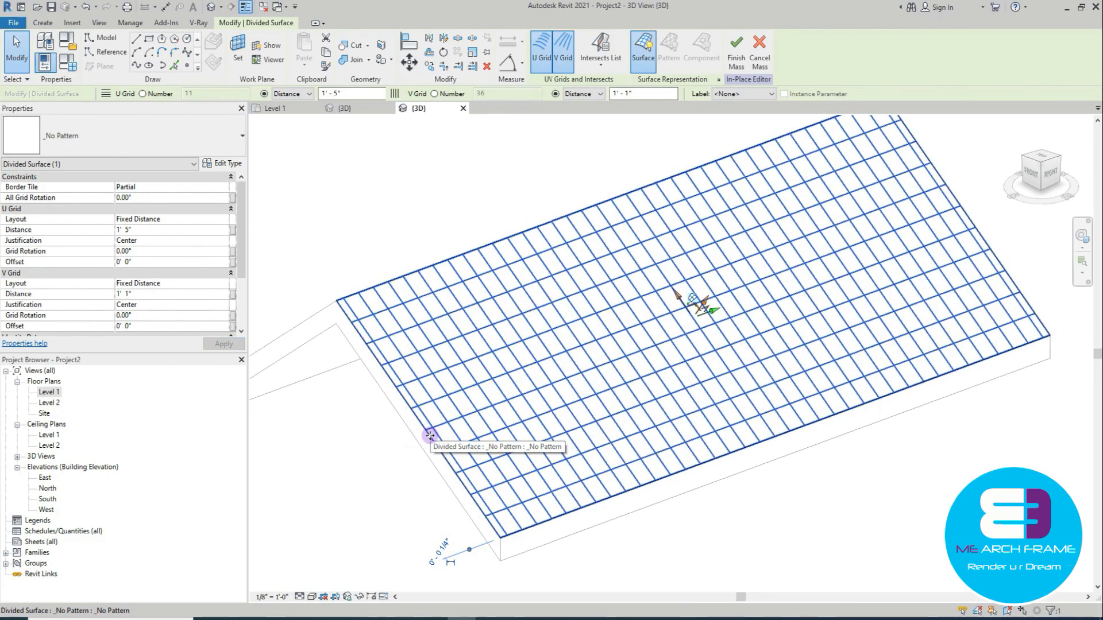
Step: Set the justification of both the V grid and the U grid to End and check the grid at the eave corner
{"action": "scroll", "coordinate": [402, 430], "scroll_direction": "up", "scroll_amount": 1}
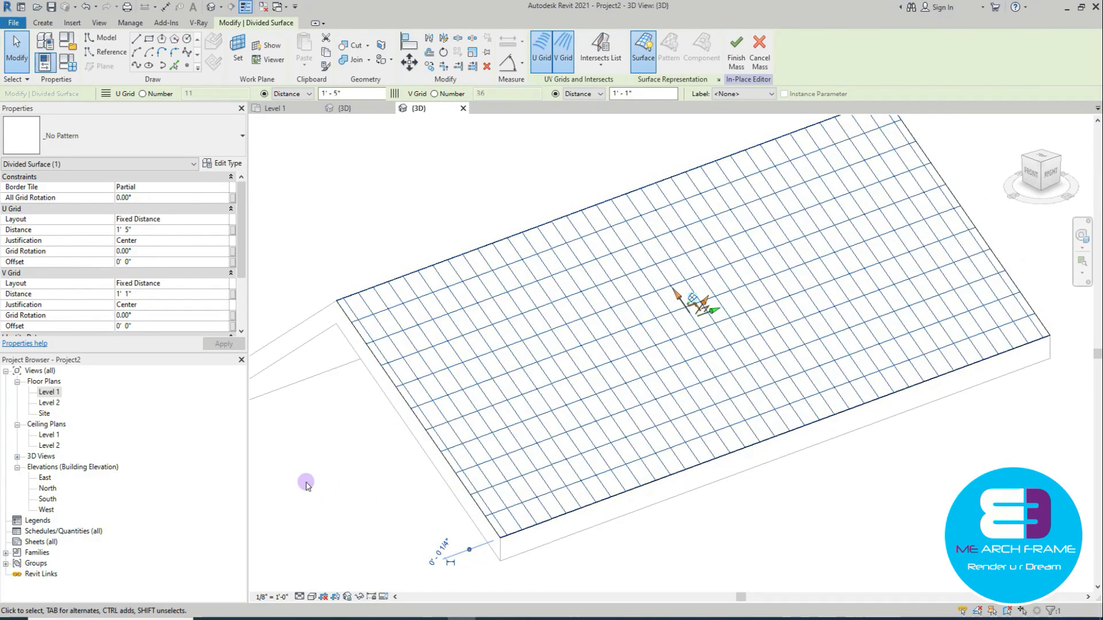
{"action": "left_click", "coordinate": [221, 305]}
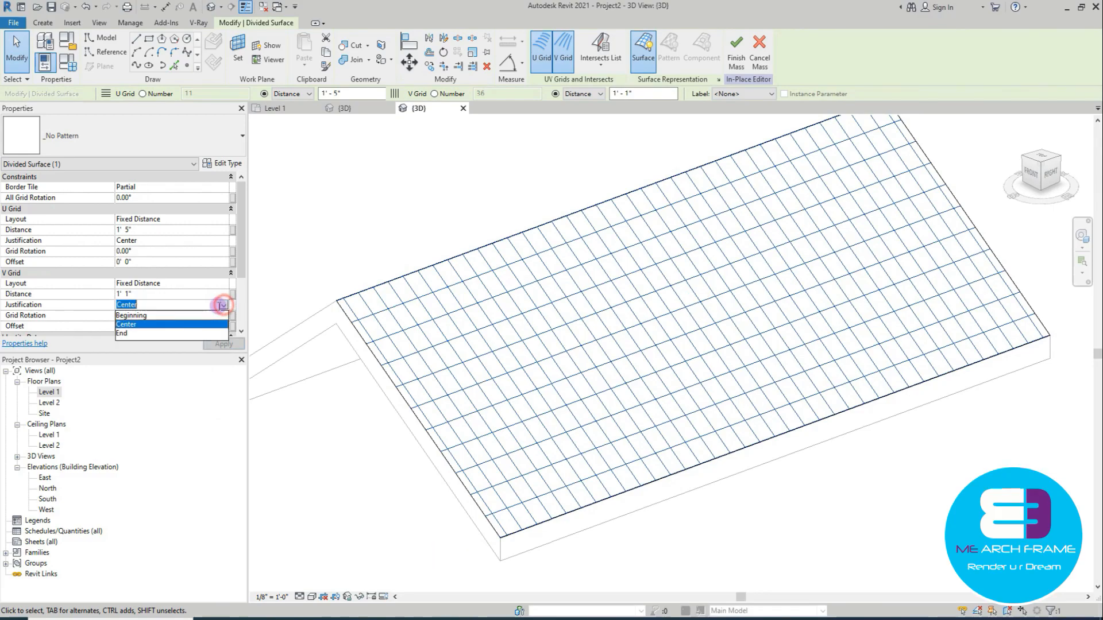
{"action": "left_click", "coordinate": [123, 334]}
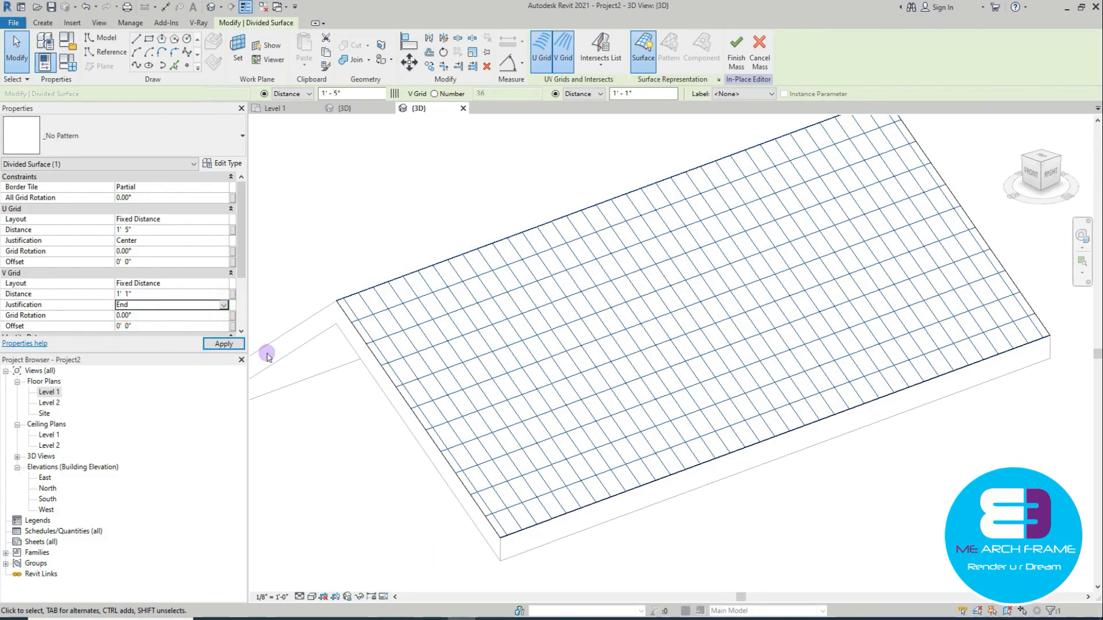
{"action": "middle_click_drag", "start_coordinate": [670, 403], "coordinate": [602, 450]}
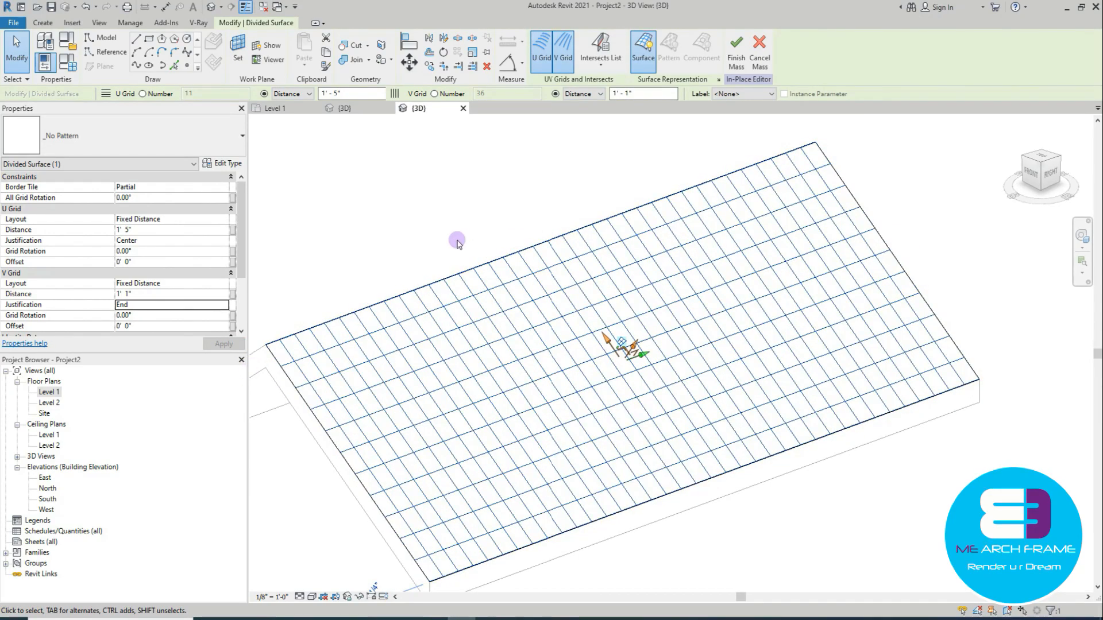
{"action": "left_click", "coordinate": [218, 240]}
{"action": "left_click", "coordinate": [224, 241]}
{"action": "left_click", "coordinate": [221, 272]}
{"action": "left_click", "coordinate": [218, 344]}
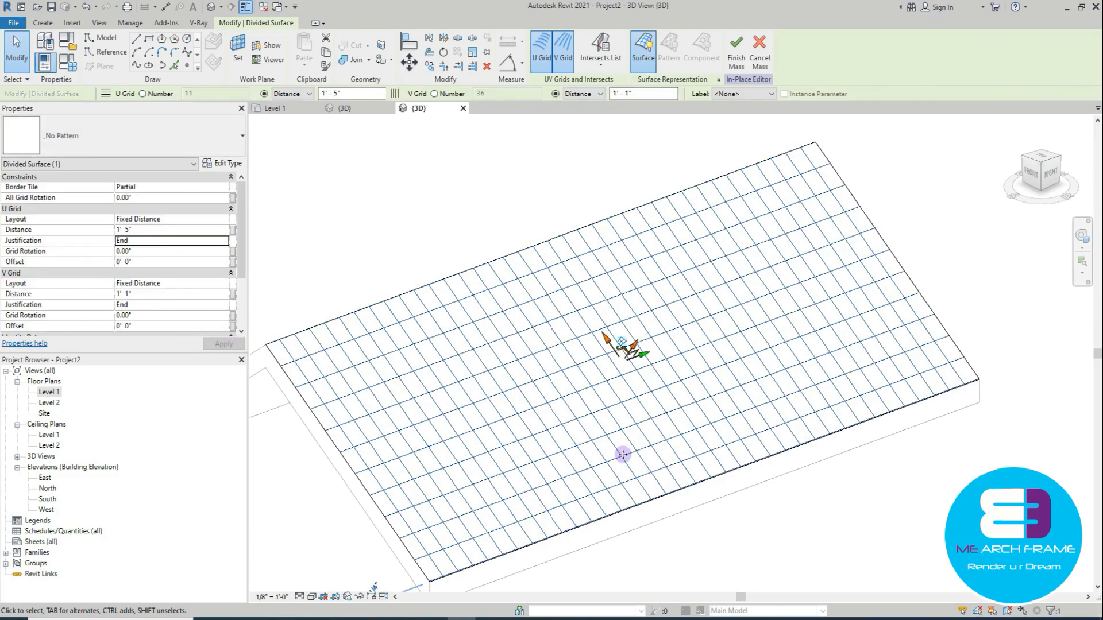
{"action": "scroll", "coordinate": [426, 578], "scroll_direction": "up", "scroll_amount": 5}
{"action": "scroll", "coordinate": [426, 579], "scroll_direction": "up", "scroll_amount": 5}
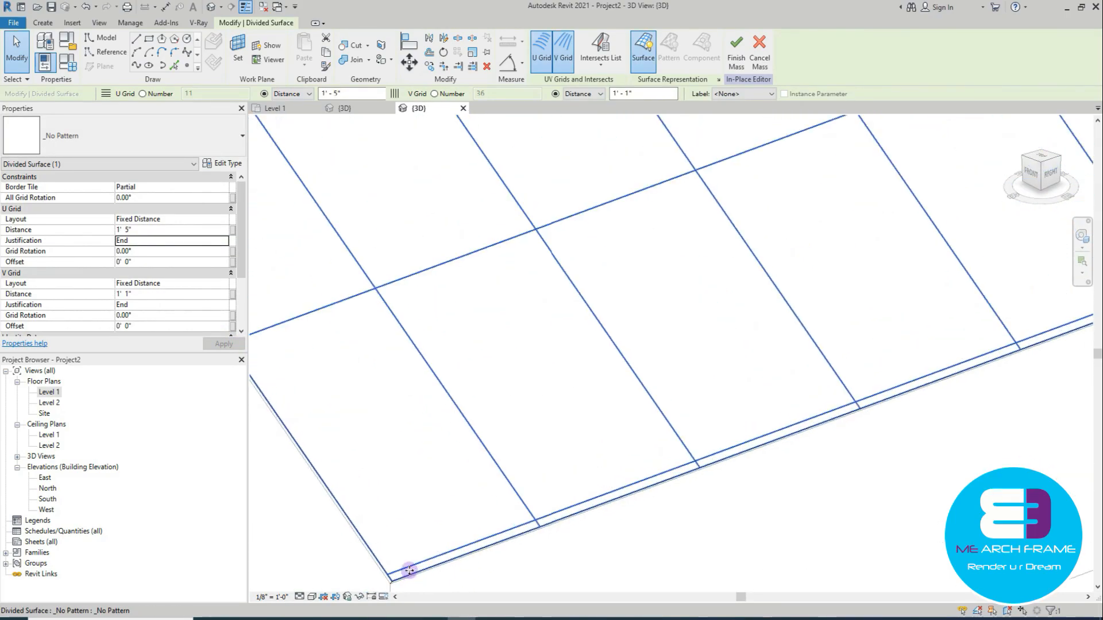
Step: Try Center justification for the U grid and check the grid lines at the eave and ridge corners
{"action": "left_click", "coordinate": [226, 242]}
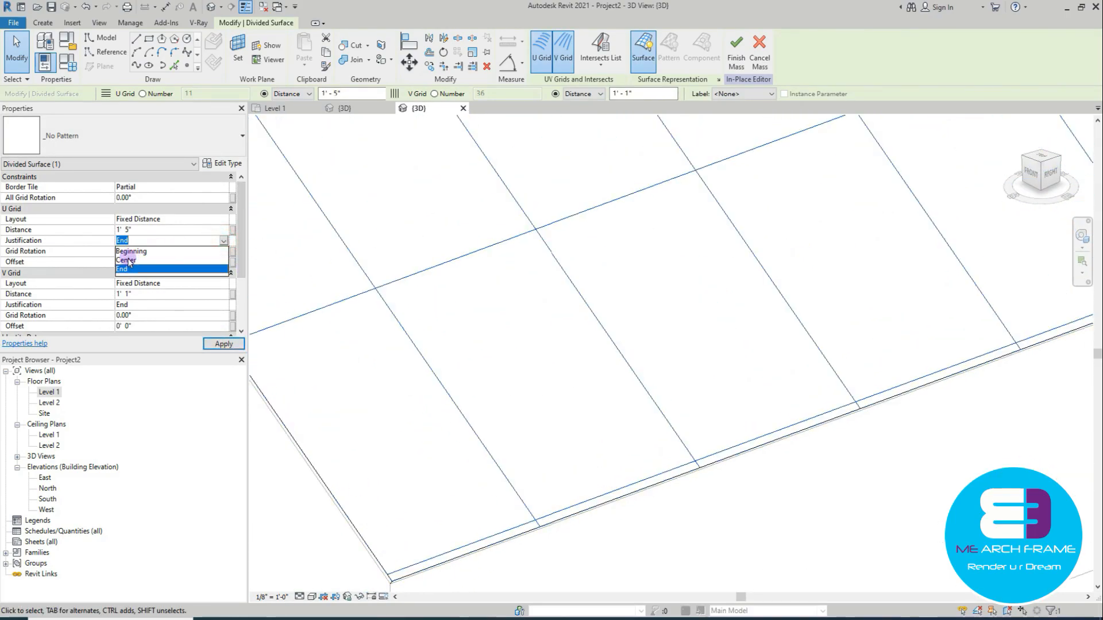
{"action": "left_click", "coordinate": [138, 261]}
{"action": "scroll", "coordinate": [547, 499], "scroll_direction": "down", "scroll_amount": 6}
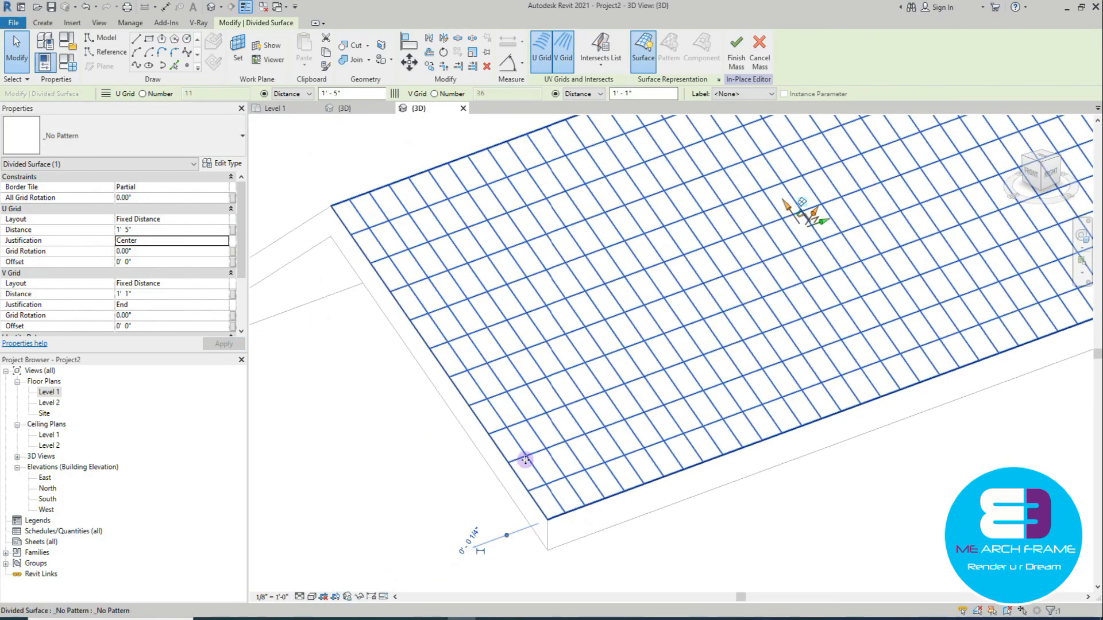
{"action": "scroll", "coordinate": [327, 212], "scroll_direction": "up", "scroll_amount": 6}
{"action": "scroll", "coordinate": [333, 217], "scroll_direction": "down", "scroll_amount": 5}
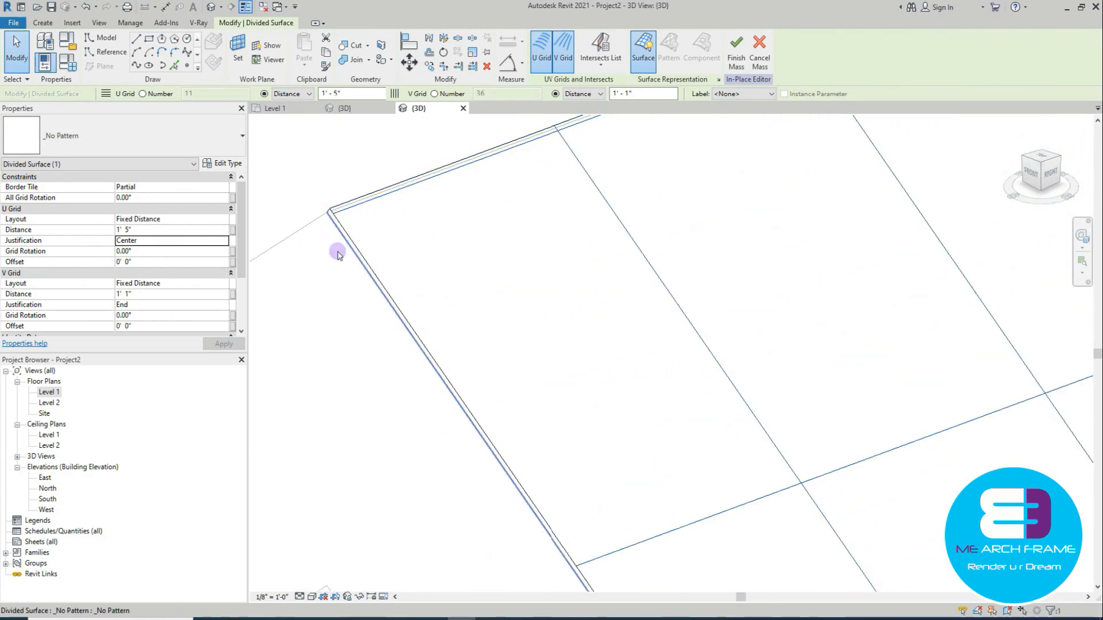
{"action": "scroll", "coordinate": [344, 224], "scroll_direction": "down", "scroll_amount": 3}
{"action": "scroll", "coordinate": [414, 328], "scroll_direction": "down", "scroll_amount": 2}
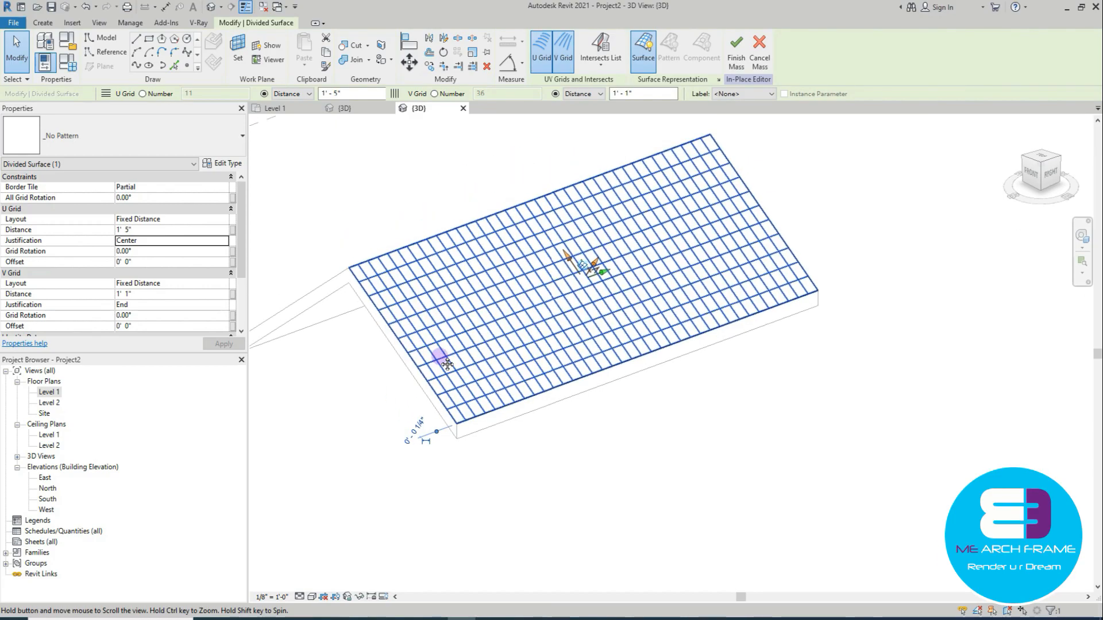
Step: Set the U grid justification to Beginning and check how the grid starts at the ridge corner
{"action": "left_click", "coordinate": [221, 241]}
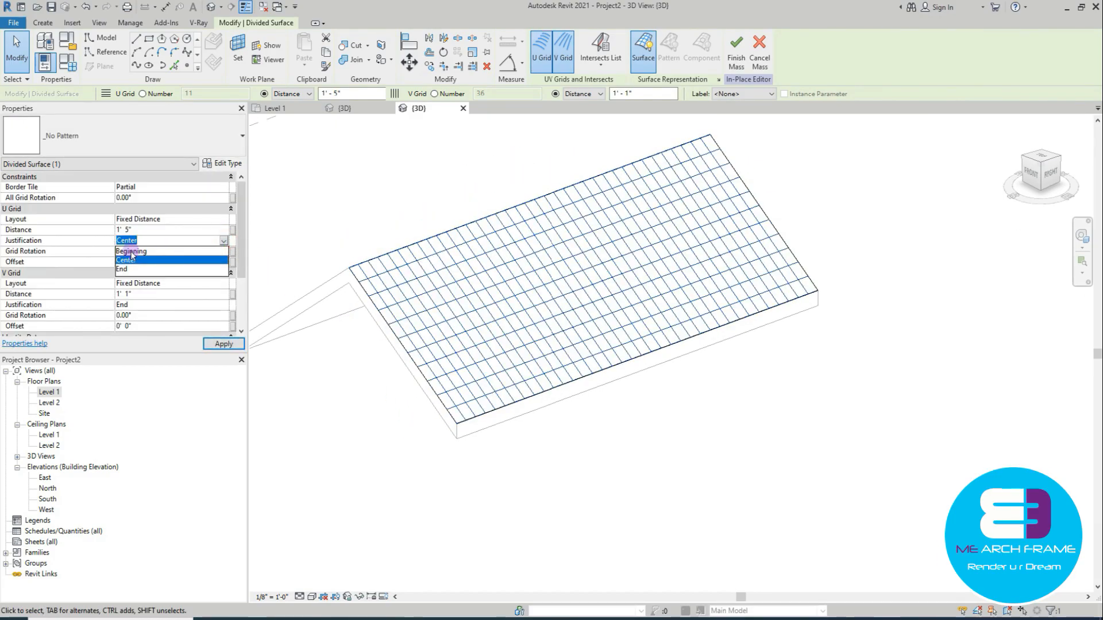
{"action": "left_click", "coordinate": [149, 251]}
{"action": "scroll", "coordinate": [454, 432], "scroll_direction": "up", "scroll_amount": 2}
{"action": "scroll", "coordinate": [462, 416], "scroll_direction": "up", "scroll_amount": 2}
{"action": "scroll", "coordinate": [586, 500], "scroll_direction": "down", "scroll_amount": 2}
{"action": "scroll", "coordinate": [402, 243], "scroll_direction": "down", "scroll_amount": 2}
{"action": "scroll", "coordinate": [345, 212], "scroll_direction": "up", "scroll_amount": 4}
{"action": "scroll", "coordinate": [346, 214], "scroll_direction": "down", "scroll_amount": 5}
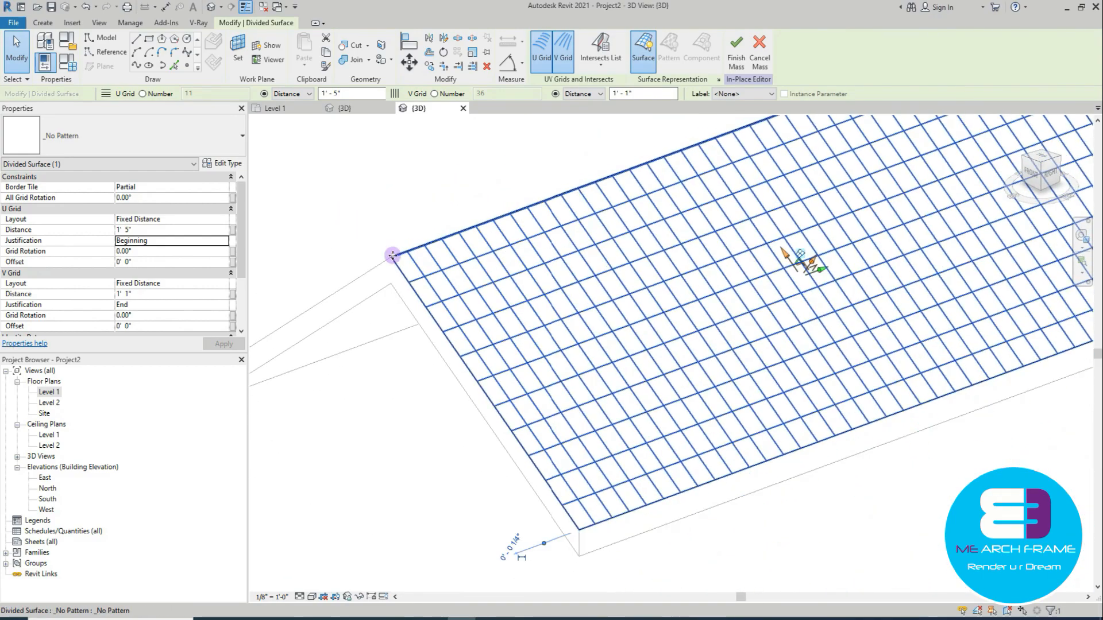
{"action": "scroll", "coordinate": [385, 258], "scroll_direction": "up", "scroll_amount": 3}
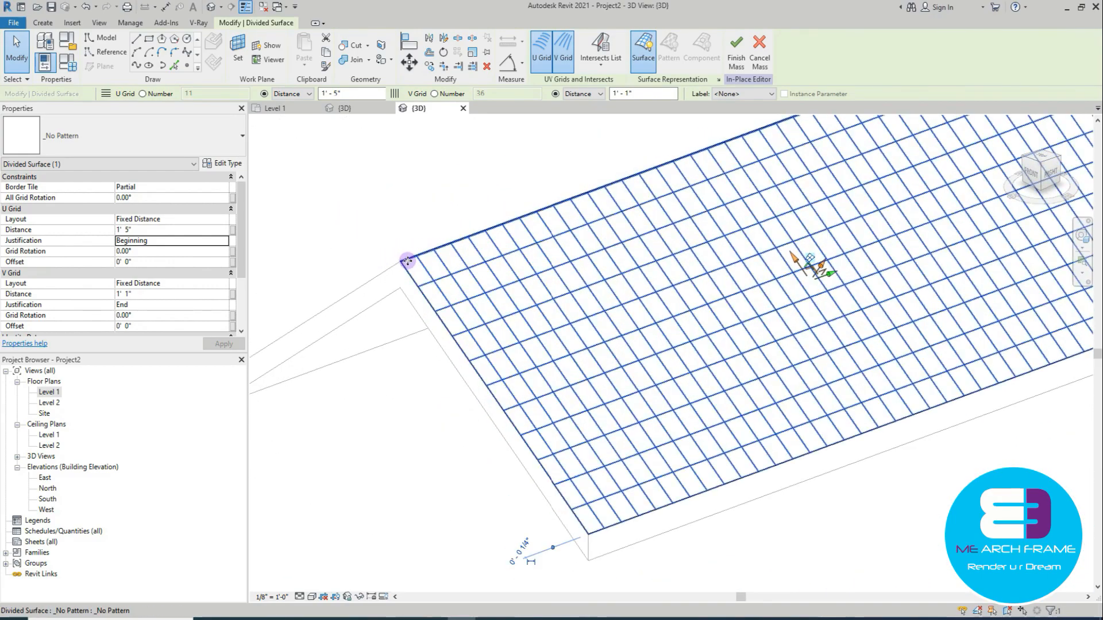
Step: Try the Empty border tile setting on the divided surface and inspect its corners
{"action": "left_click", "coordinate": [223, 241]}
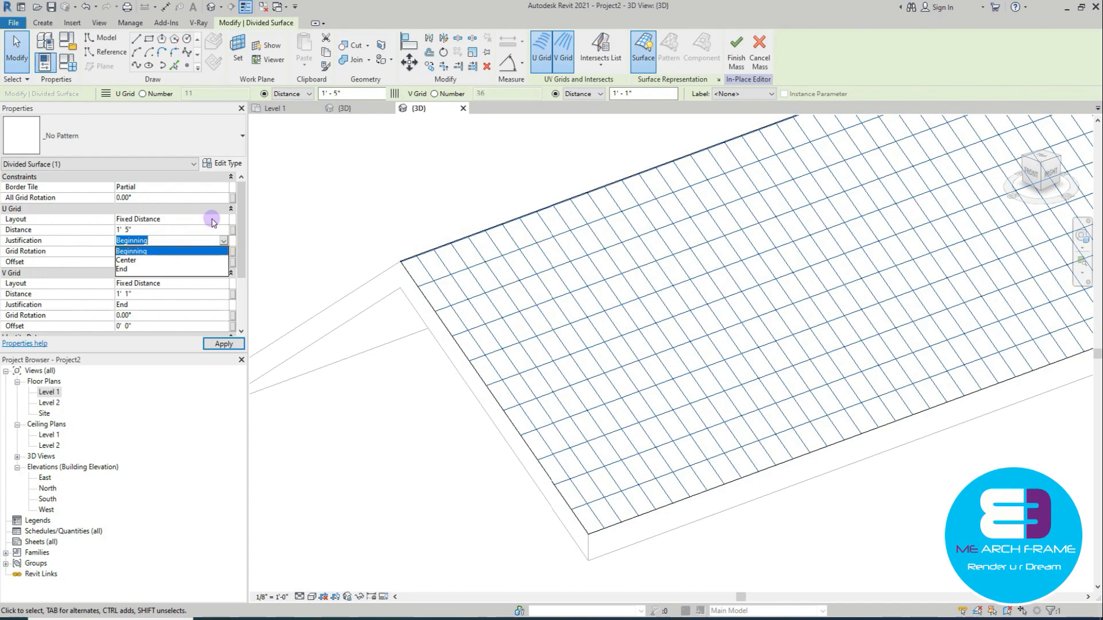
{"action": "left_click", "coordinate": [212, 219]}
{"action": "left_click", "coordinate": [227, 189]}
{"action": "left_click", "coordinate": [143, 198]}
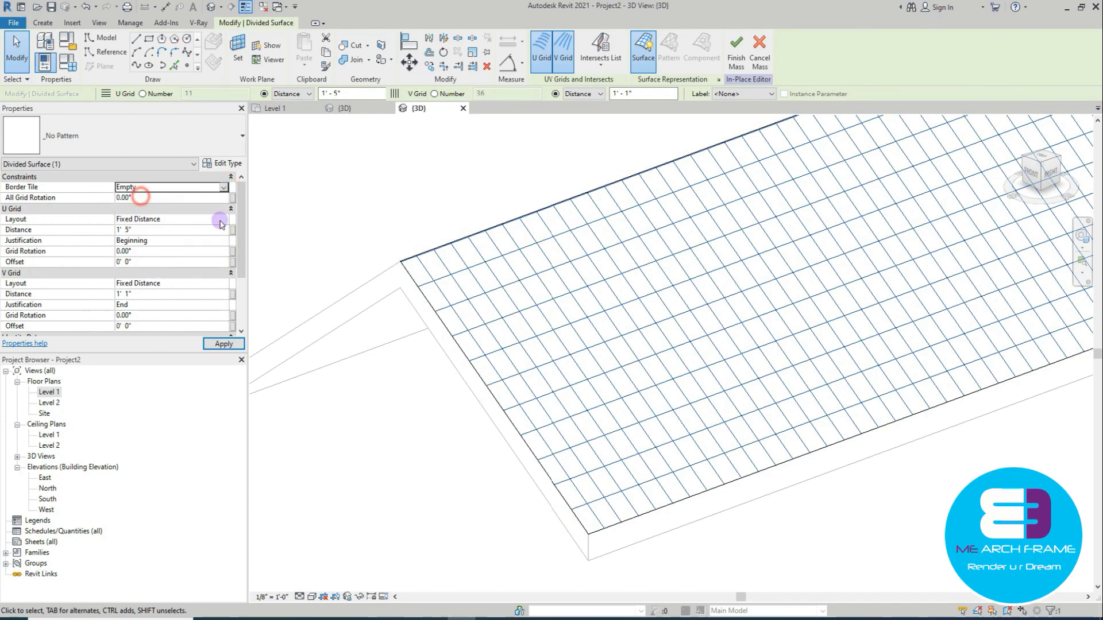
{"action": "scroll", "coordinate": [386, 255], "scroll_direction": "up", "scroll_amount": 5}
{"action": "scroll", "coordinate": [388, 253], "scroll_direction": "down", "scroll_amount": 8}
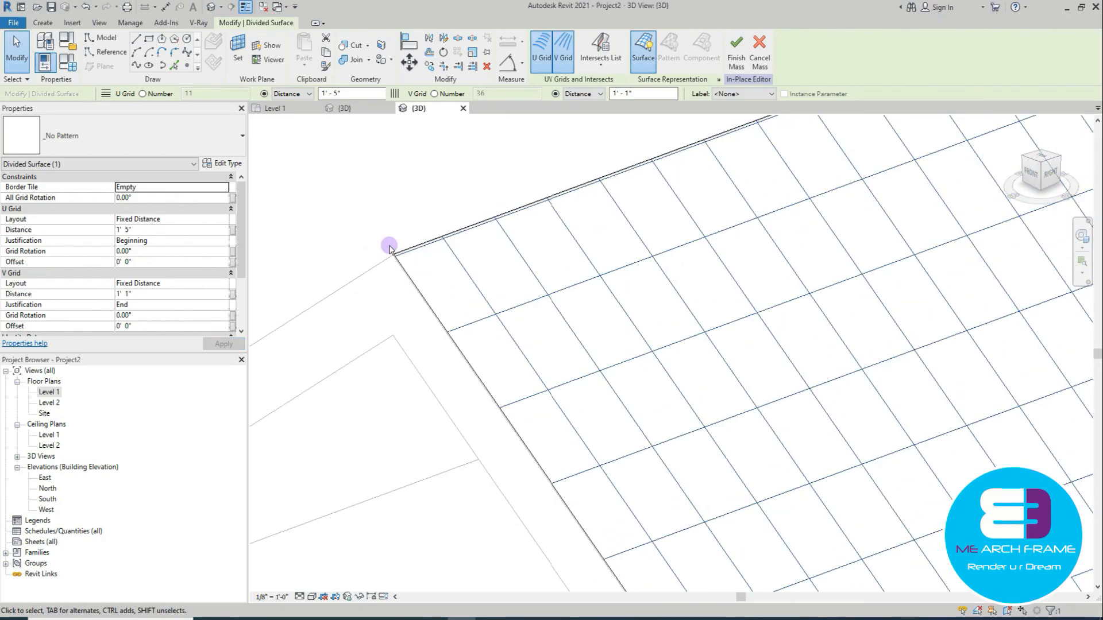
{"action": "scroll", "coordinate": [527, 398], "scroll_direction": "up", "scroll_amount": 4}
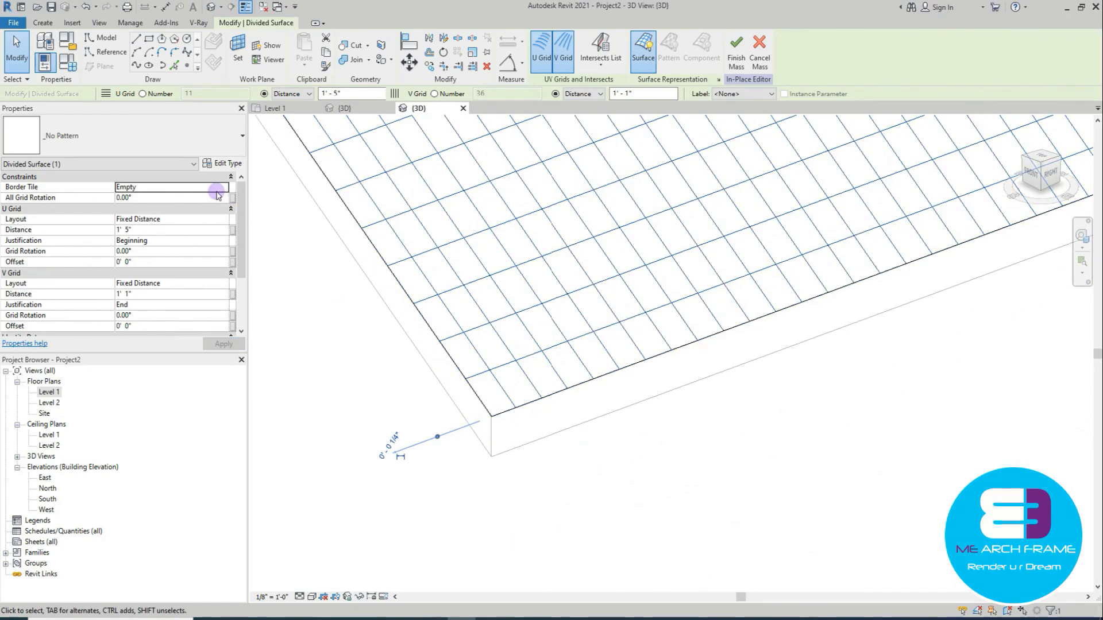
Step: Set the divided surface's border tile back to Partial and review the whole grid
{"action": "left_click", "coordinate": [219, 189]}
{"action": "left_click", "coordinate": [223, 187]}
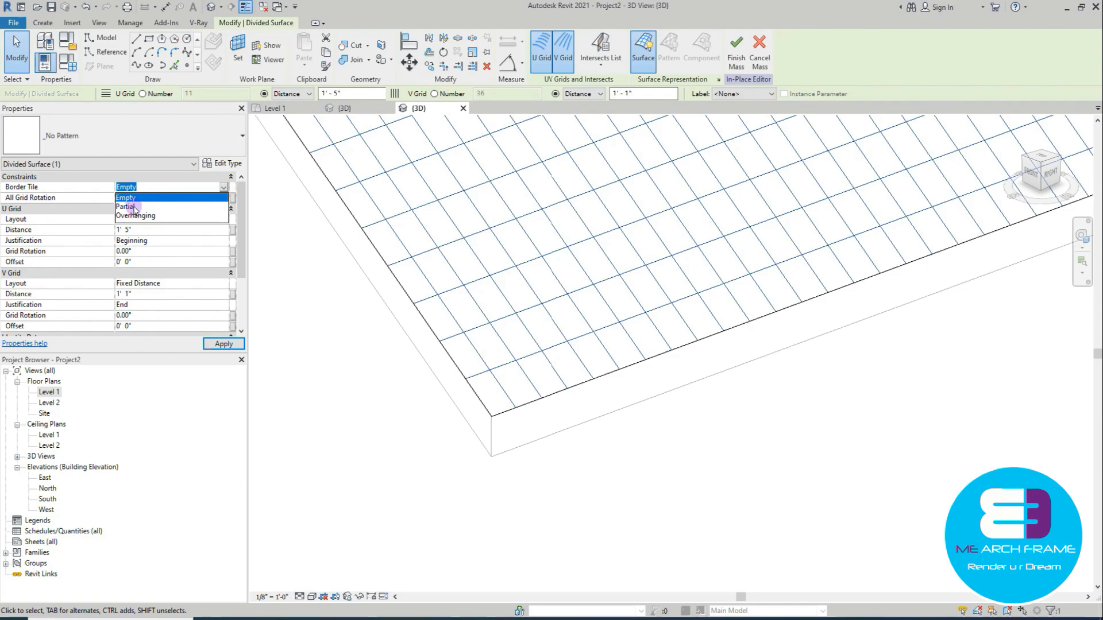
{"action": "left_click", "coordinate": [135, 206]}
{"action": "left_click", "coordinate": [224, 344]}
{"action": "scroll", "coordinate": [539, 490], "scroll_direction": "down", "scroll_amount": 3}
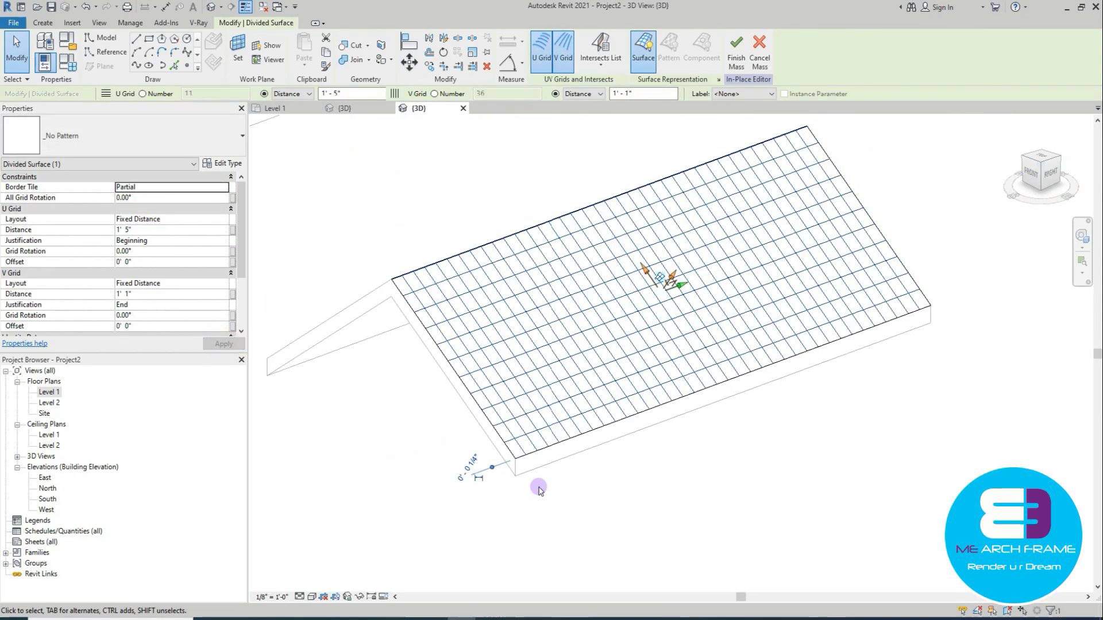
{"action": "scroll", "coordinate": [539, 490], "scroll_direction": "down", "scroll_amount": 2}
{"action": "scroll", "coordinate": [536, 463], "scroll_direction": "up", "scroll_amount": 5}
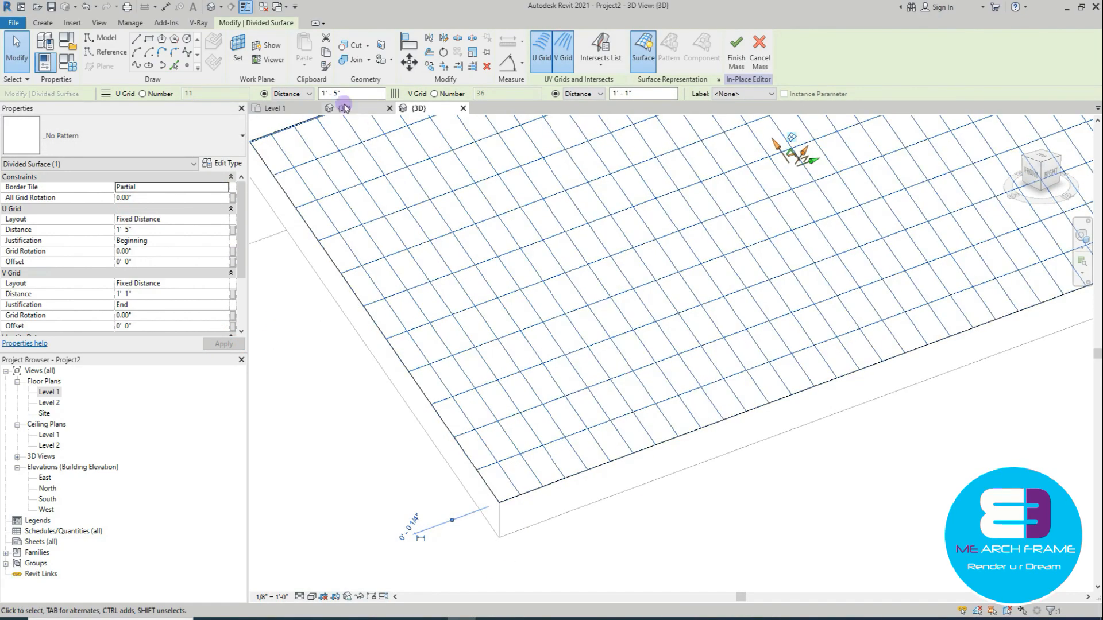
Step: Close the inactive views, switch to the roof tile family and load it into the project
{"action": "left_click", "coordinate": [264, 8]}
{"action": "left_click", "coordinate": [285, 108]}
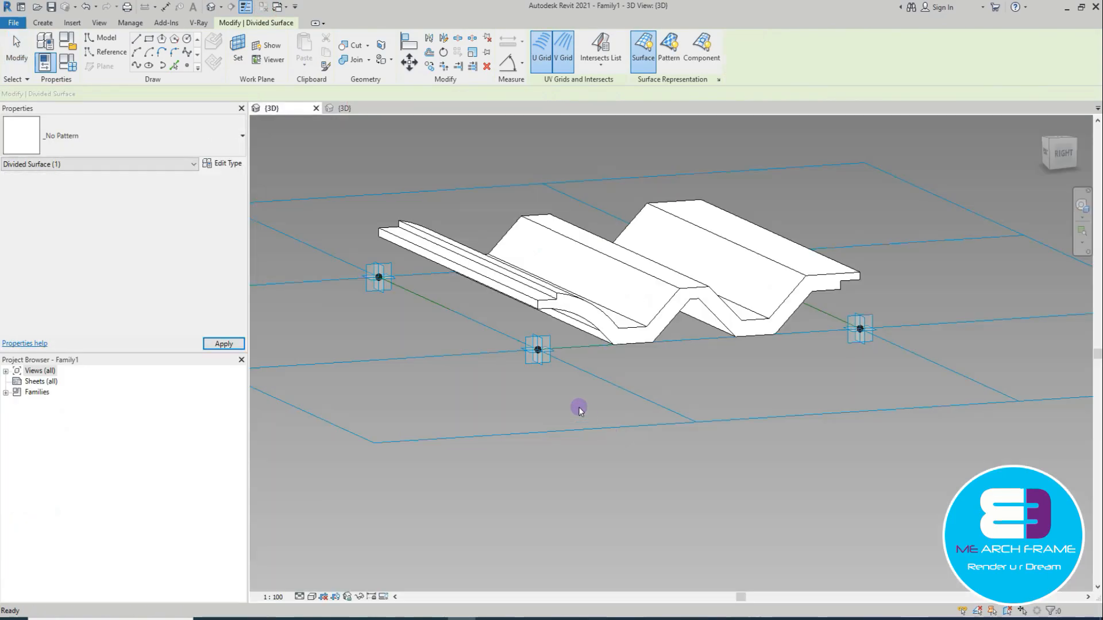
{"action": "left_click", "coordinate": [543, 54]}
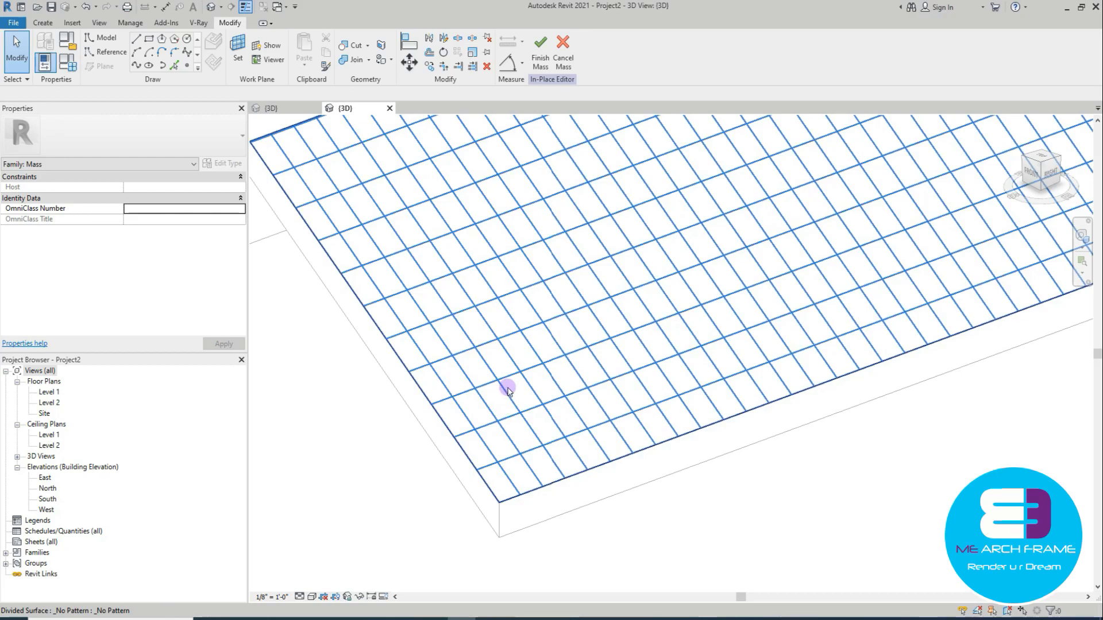
Step: Apply the Rectangle pattern panel Family1 to the divided surface and review the tile rows and surface properties
{"action": "left_click", "coordinate": [513, 377]}
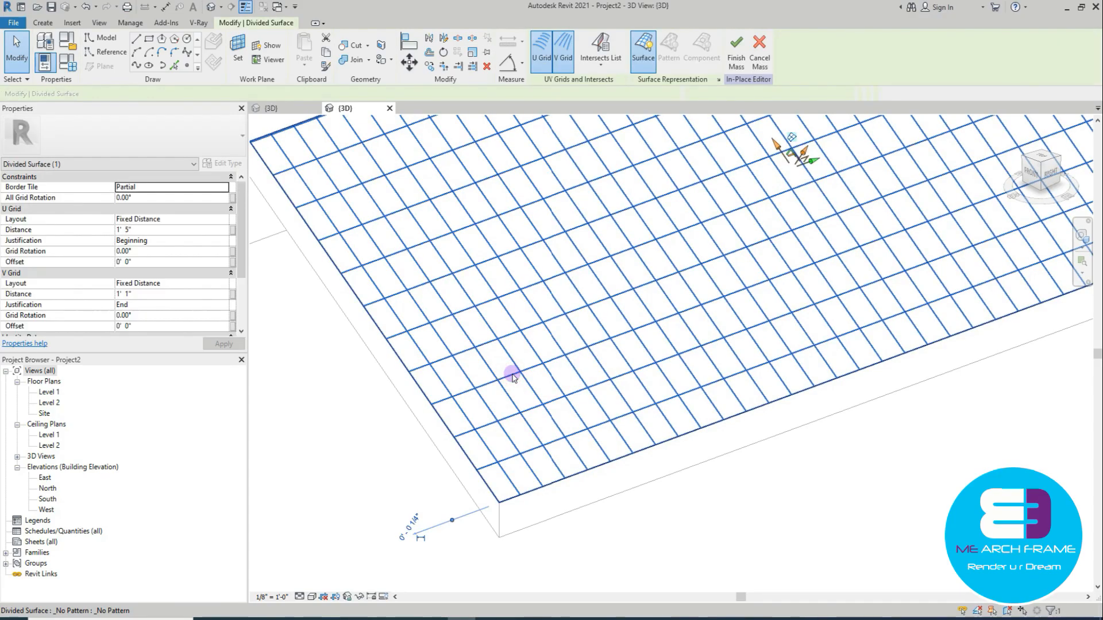
{"action": "left_click", "coordinate": [158, 136]}
{"action": "scroll", "coordinate": [125, 303], "scroll_direction": "down", "scroll_amount": 2}
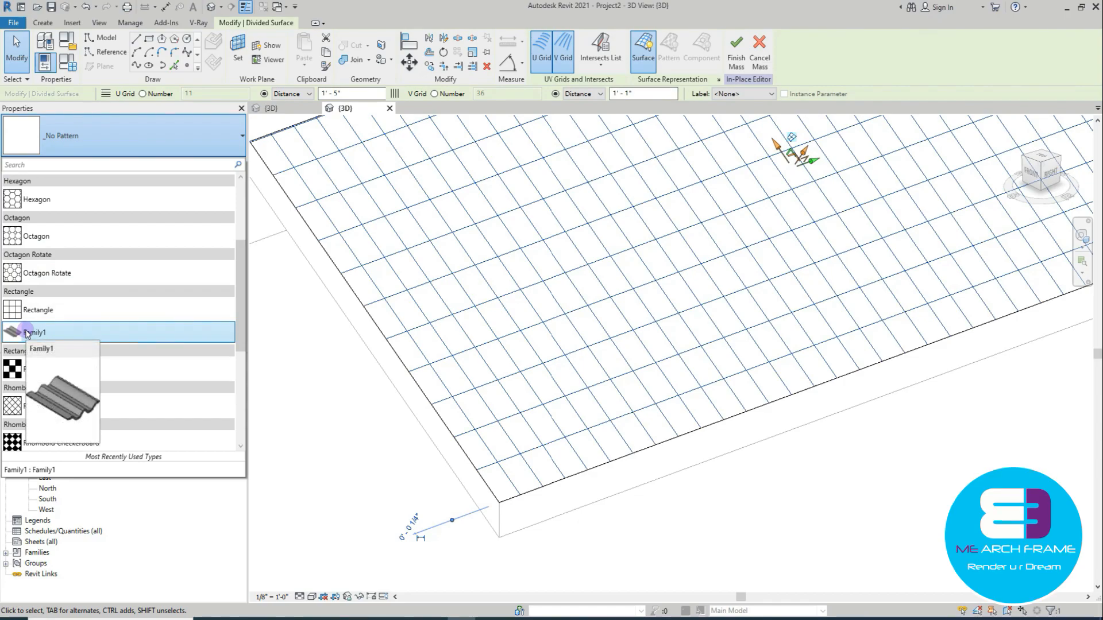
{"action": "left_click", "coordinate": [26, 333]}
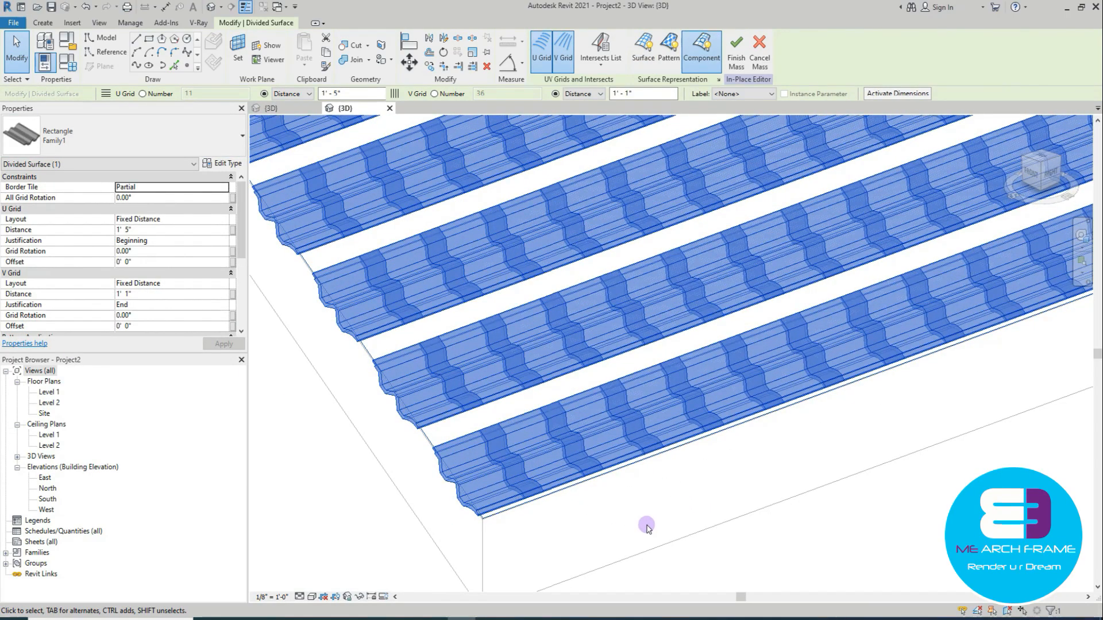
{"action": "scroll", "coordinate": [571, 364], "scroll_direction": "down", "scroll_amount": 2}
{"action": "scroll", "coordinate": [563, 450], "scroll_direction": "up", "scroll_amount": 6}
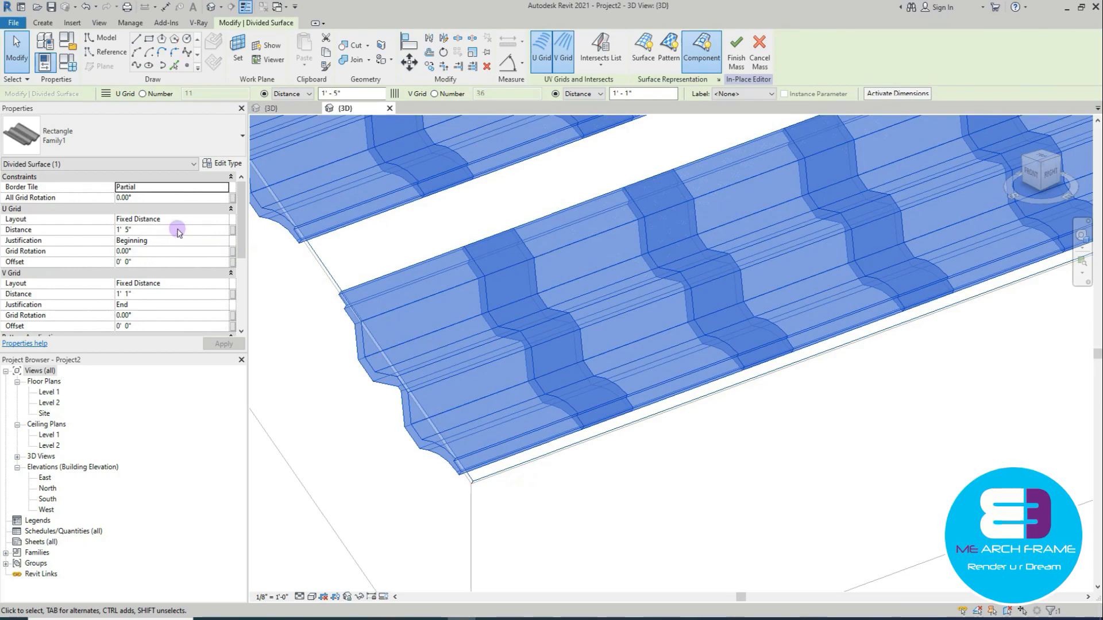
{"action": "scroll", "coordinate": [173, 313], "scroll_direction": "down", "scroll_amount": 3}
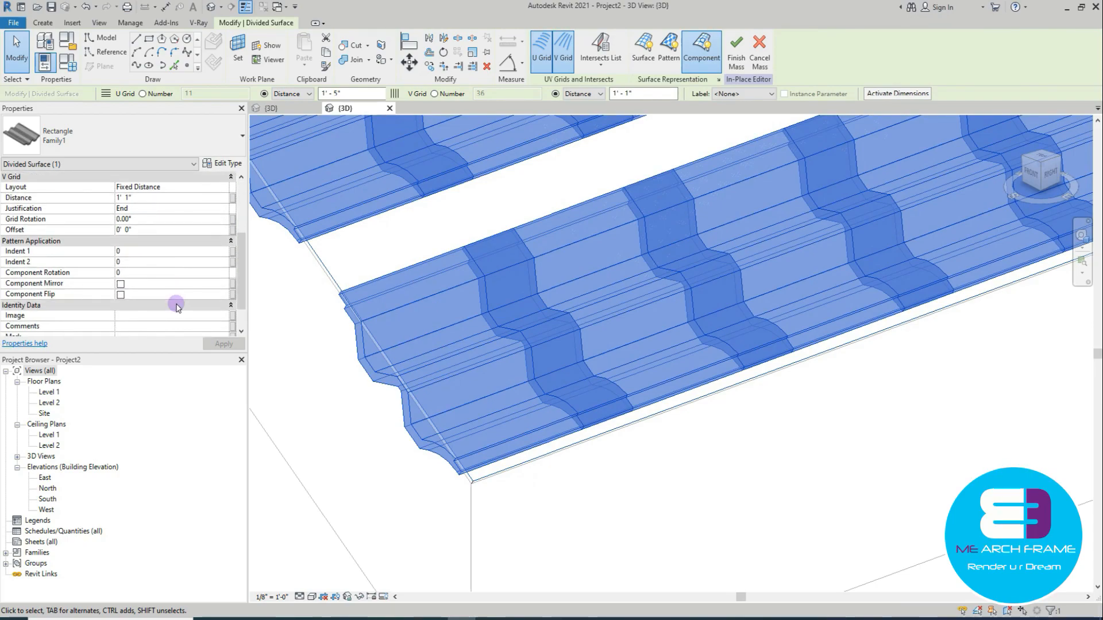
{"action": "scroll", "coordinate": [177, 307], "scroll_direction": "up", "scroll_amount": 3}
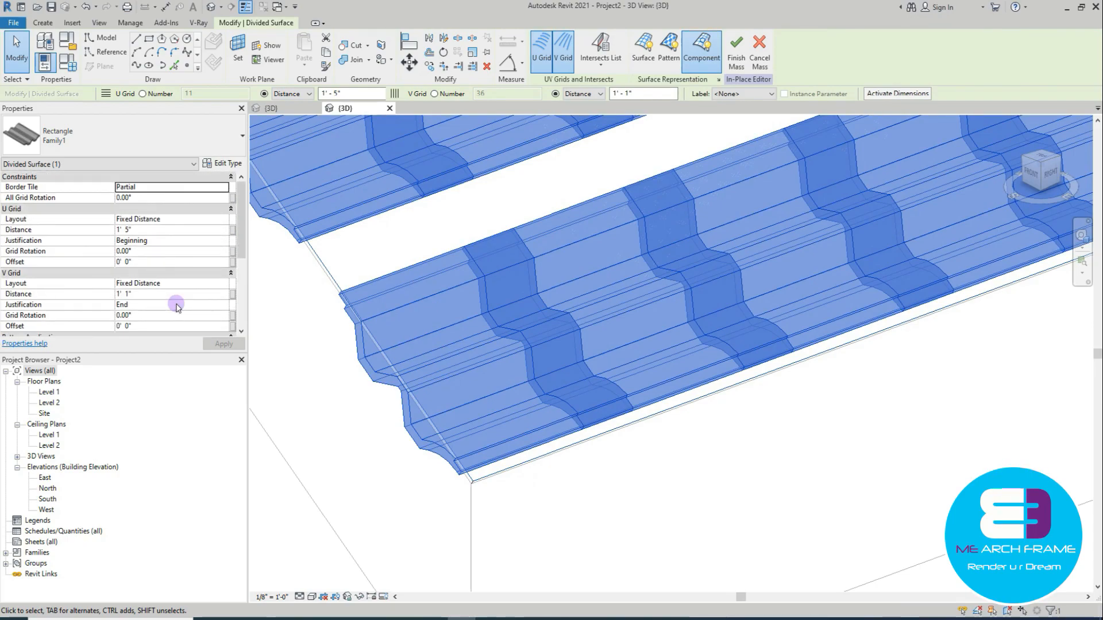
Step: Try the Empty border tile setting with the tiles applied and inspect both ends of the eave
{"action": "left_click", "coordinate": [225, 188]}
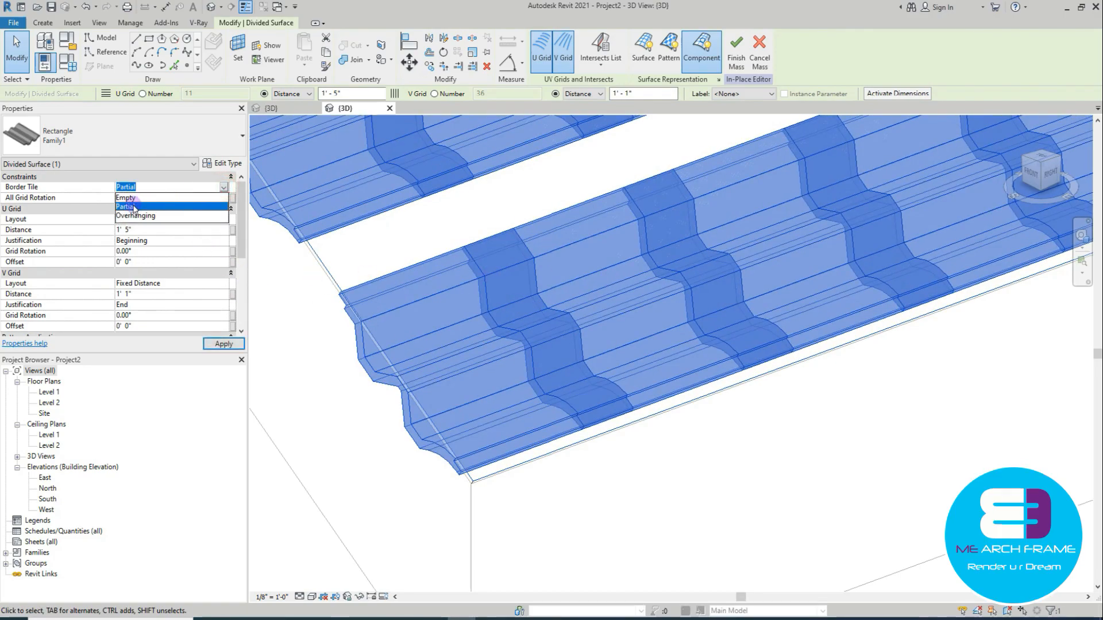
{"action": "left_click", "coordinate": [126, 198]}
{"action": "scroll", "coordinate": [566, 374], "scroll_direction": "down", "scroll_amount": 5}
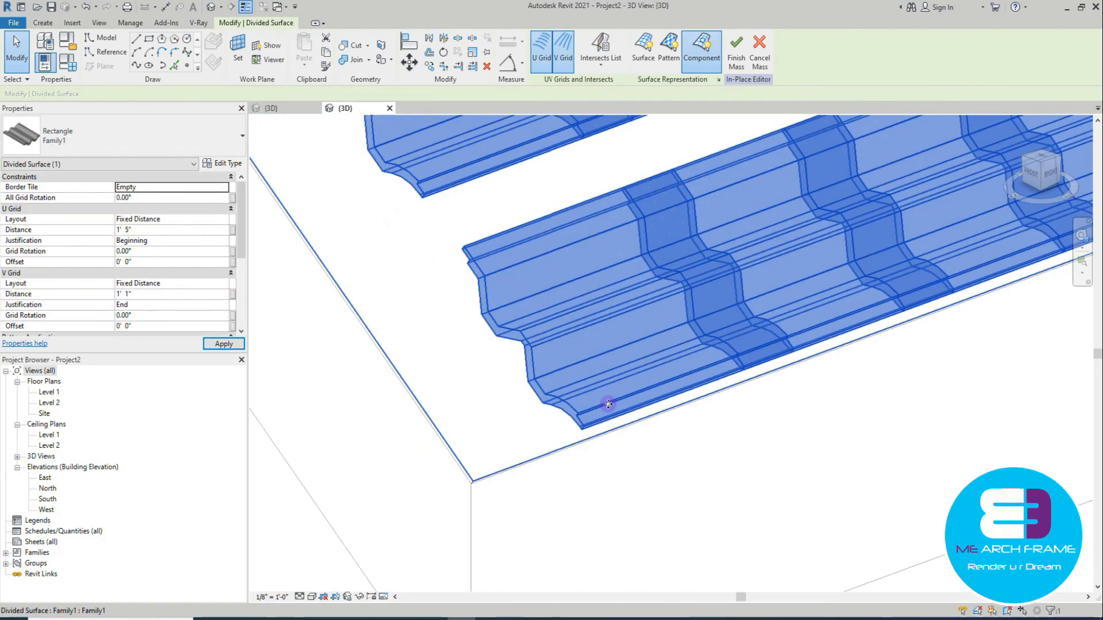
{"action": "scroll", "coordinate": [556, 428], "scroll_direction": "down", "scroll_amount": 4}
{"action": "scroll", "coordinate": [751, 275], "scroll_direction": "up", "scroll_amount": 8}
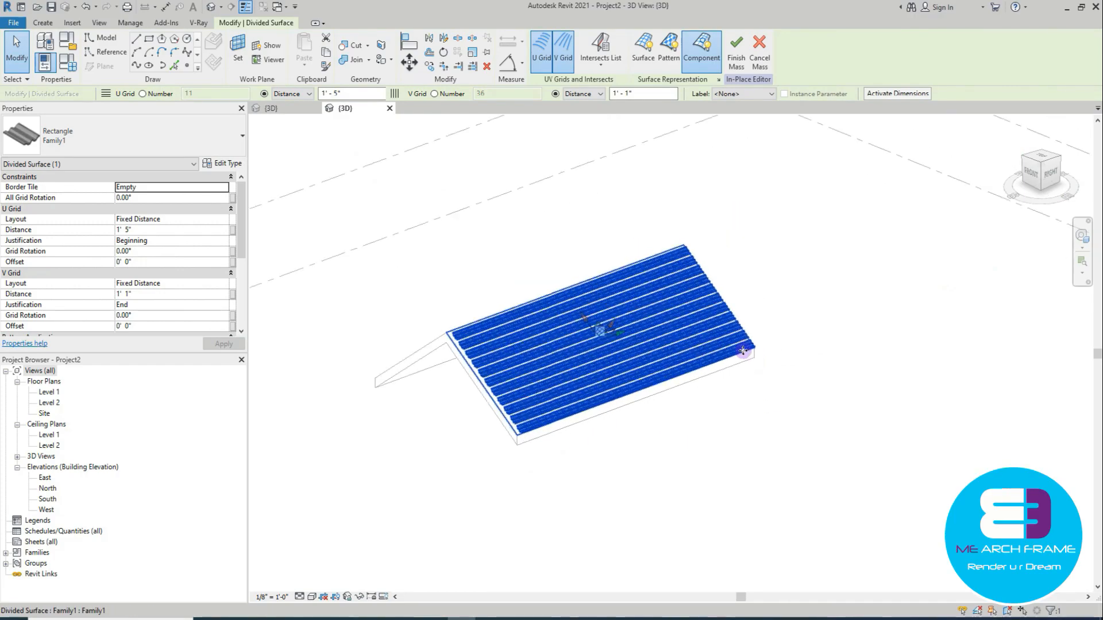
{"action": "scroll", "coordinate": [747, 344], "scroll_direction": "up", "scroll_amount": 3}
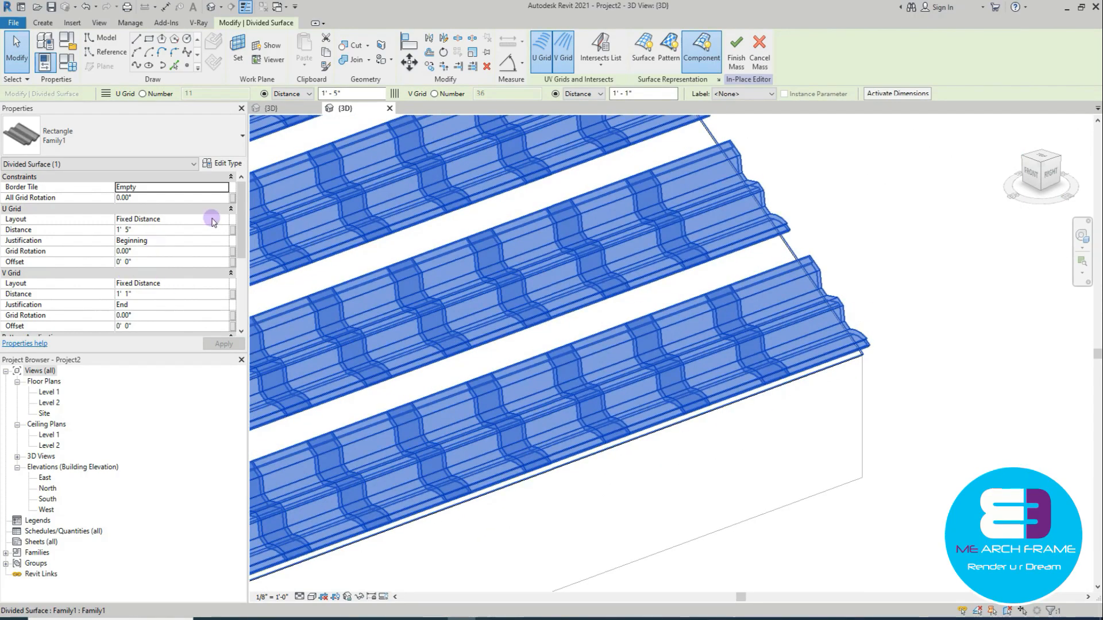
Step: Try the Overhanging border tile setting on the tiled surface, then return it to Partial
{"action": "left_click", "coordinate": [228, 187]}
{"action": "left_click", "coordinate": [137, 217]}
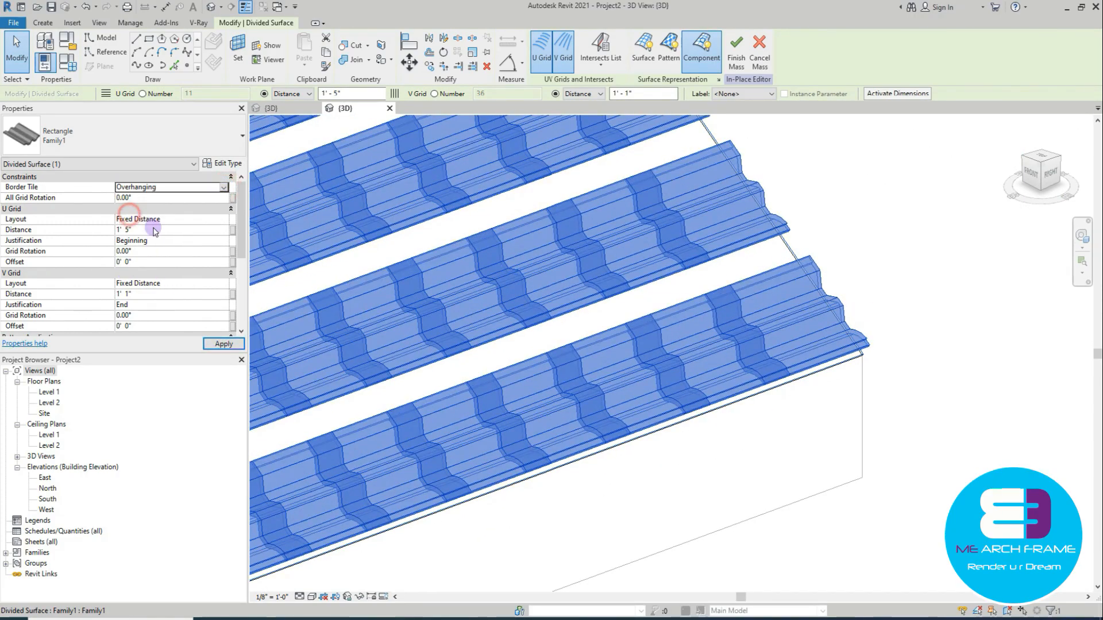
{"action": "left_click", "coordinate": [224, 187]}
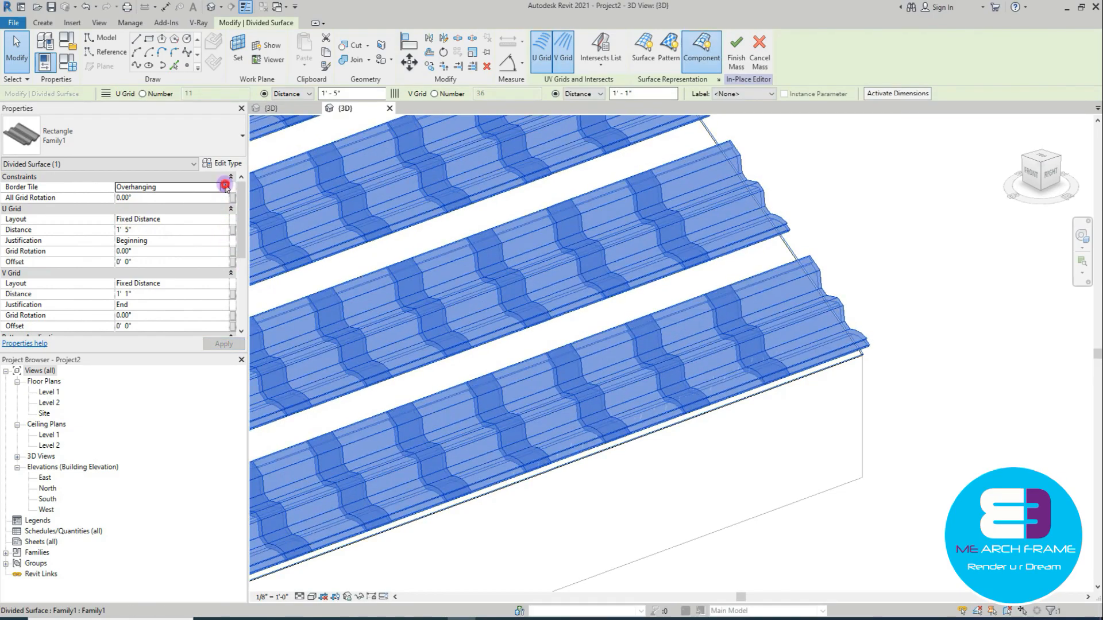
{"action": "left_click", "coordinate": [127, 206]}
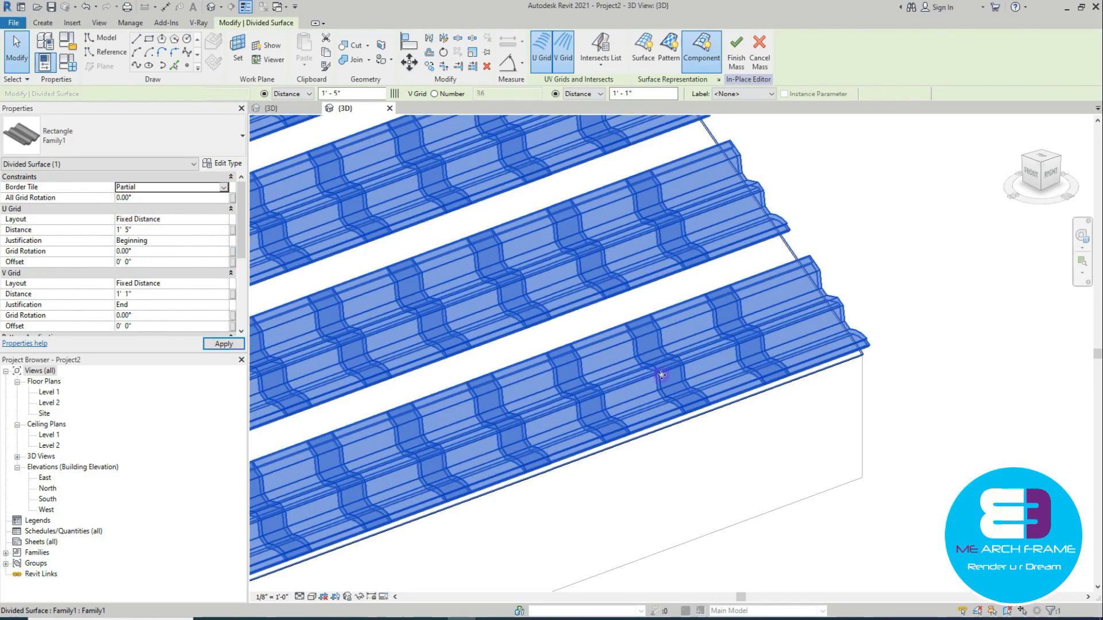
{"action": "left_click", "coordinate": [172, 247]}
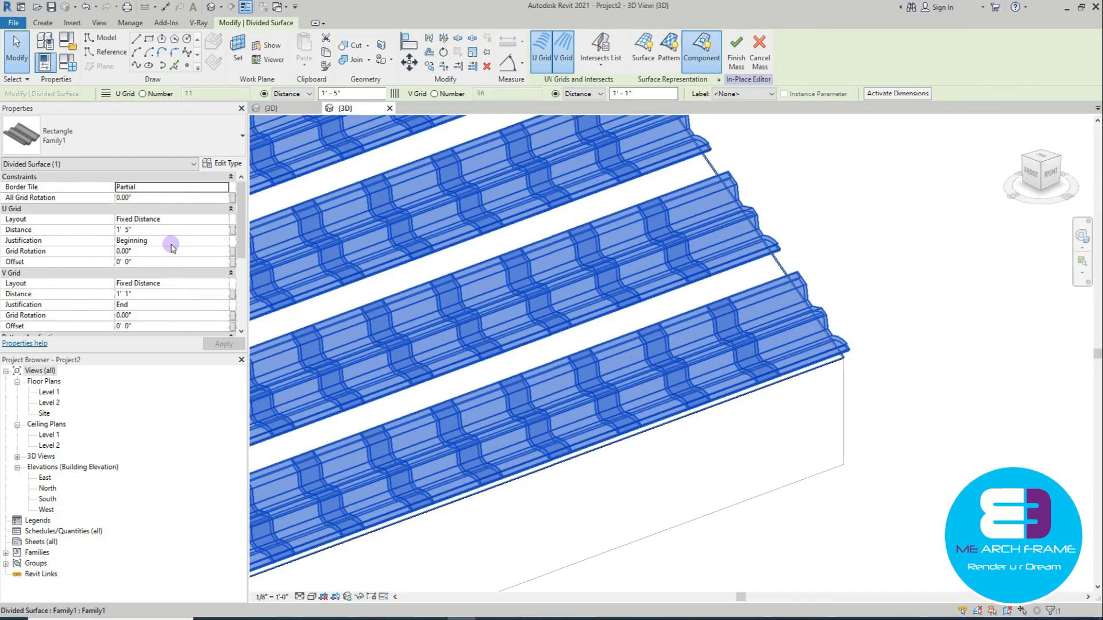
Step: Set the divided surface's All Grid Rotation to 90° and inspect the tiles along the eave
{"action": "left_click", "coordinate": [147, 197]}
{"action": "type", "text": "90"}
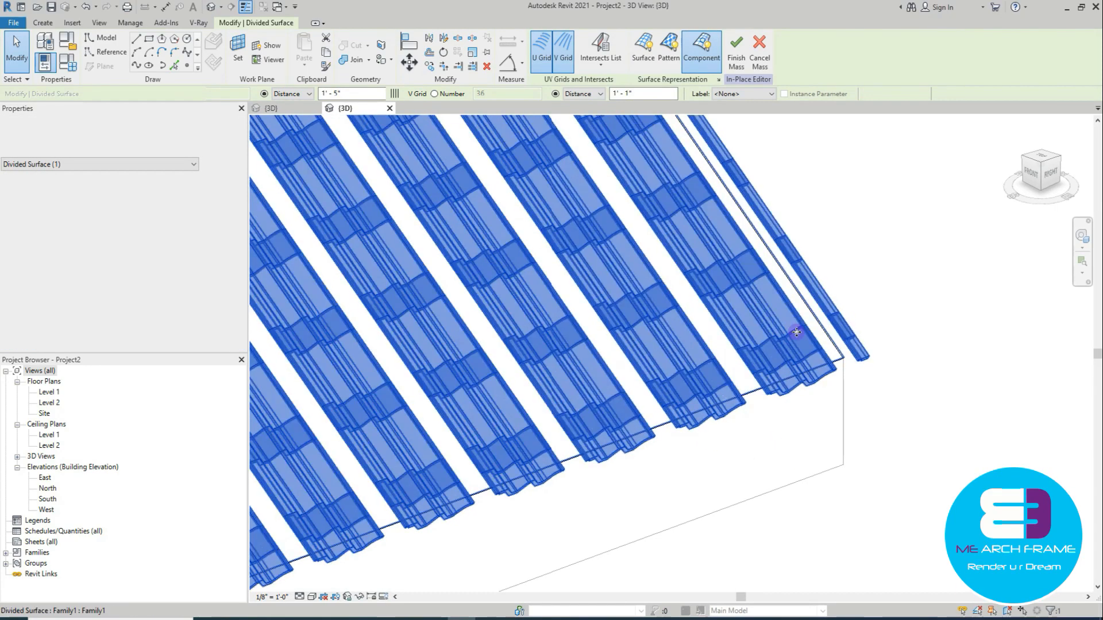
{"action": "scroll", "coordinate": [827, 422], "scroll_direction": "down", "scroll_amount": 2}
{"action": "middle_click_drag", "start_coordinate": [611, 475], "coordinate": [786, 282]}
{"action": "scroll", "coordinate": [361, 440], "scroll_direction": "up", "scroll_amount": 2}
{"action": "scroll", "coordinate": [361, 439], "scroll_direction": "up", "scroll_amount": 4}
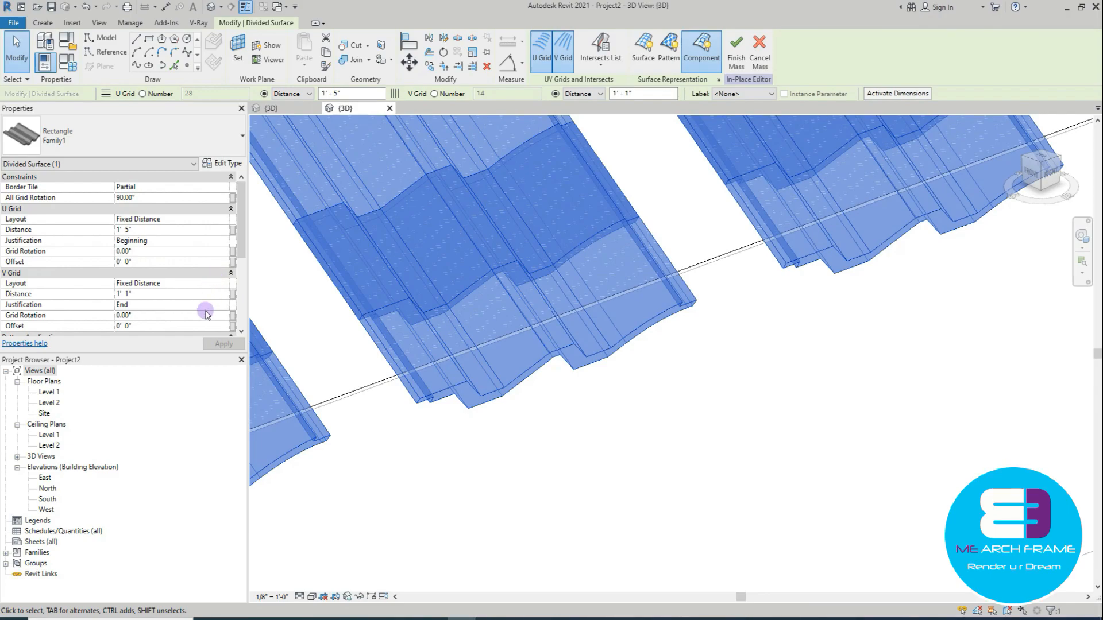
Step: Check the tile pattern grid's horizontal and vertical spacing in the tile family against the Villa tile reference image
{"action": "left_click", "coordinate": [297, 108]}
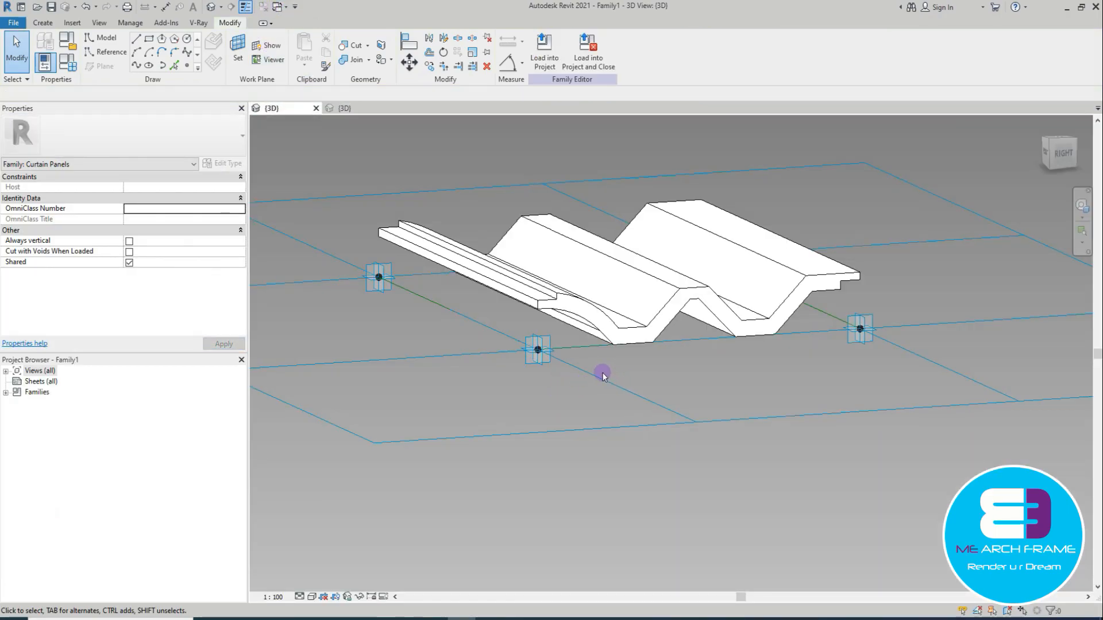
{"action": "middle_click_drag", "start_coordinate": [598, 374], "coordinate": [489, 482], "text": "shift"}
{"action": "scroll", "coordinate": [437, 469], "scroll_direction": "down", "scroll_amount": 3}
{"action": "left_click", "coordinate": [333, 441]}
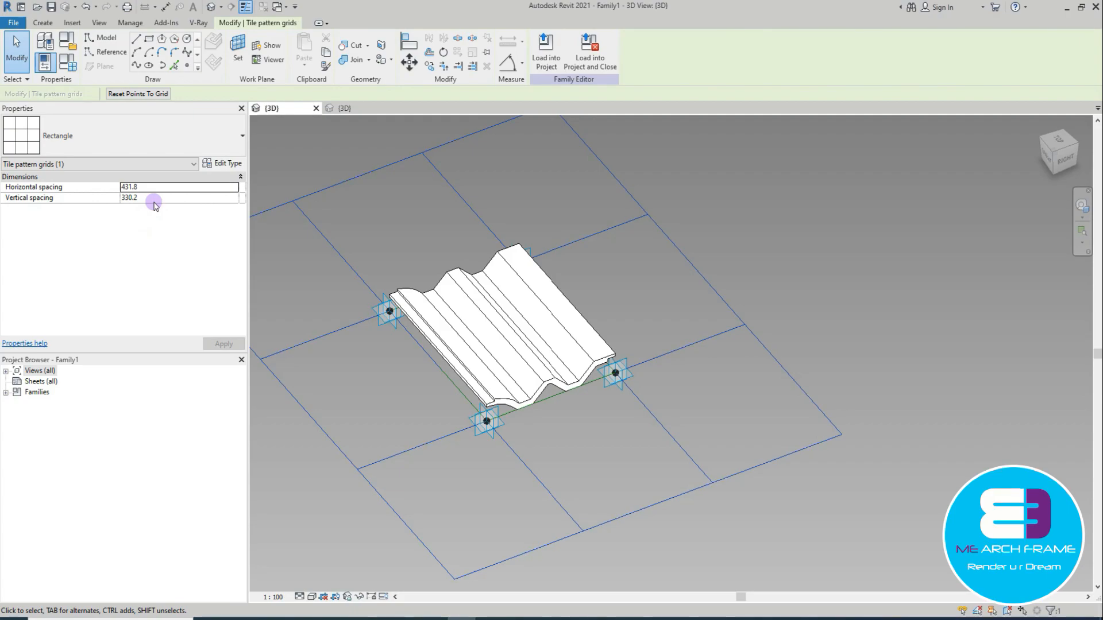
{"action": "left_click", "coordinate": [537, 616]}
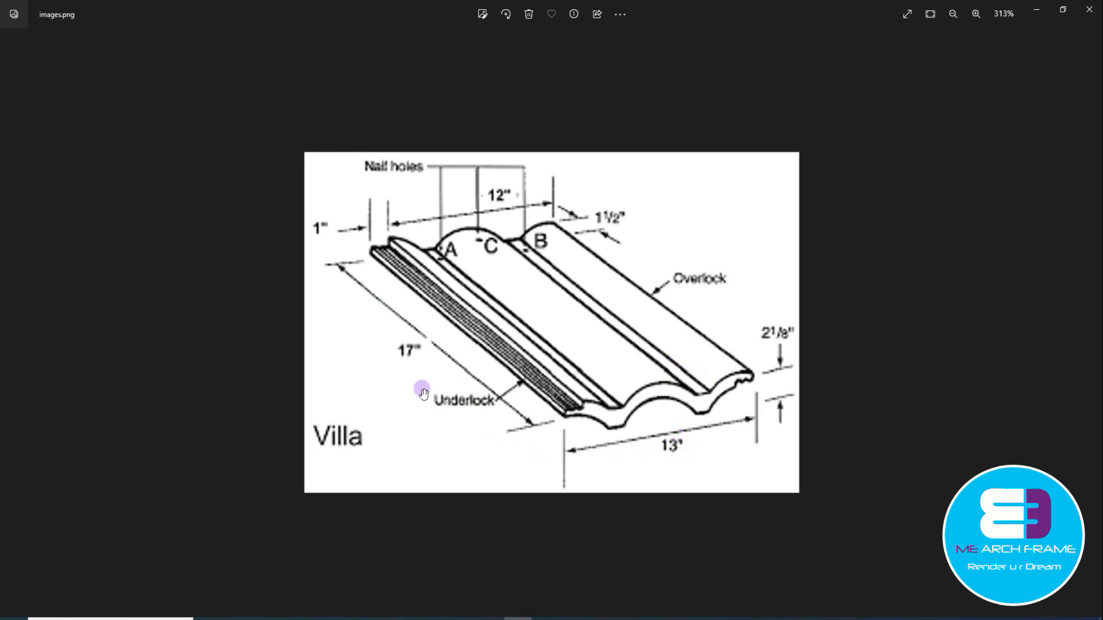
Step: Close the Villa tile reference image and return to the roof project's 3D view
{"action": "left_click", "coordinate": [1038, 10]}
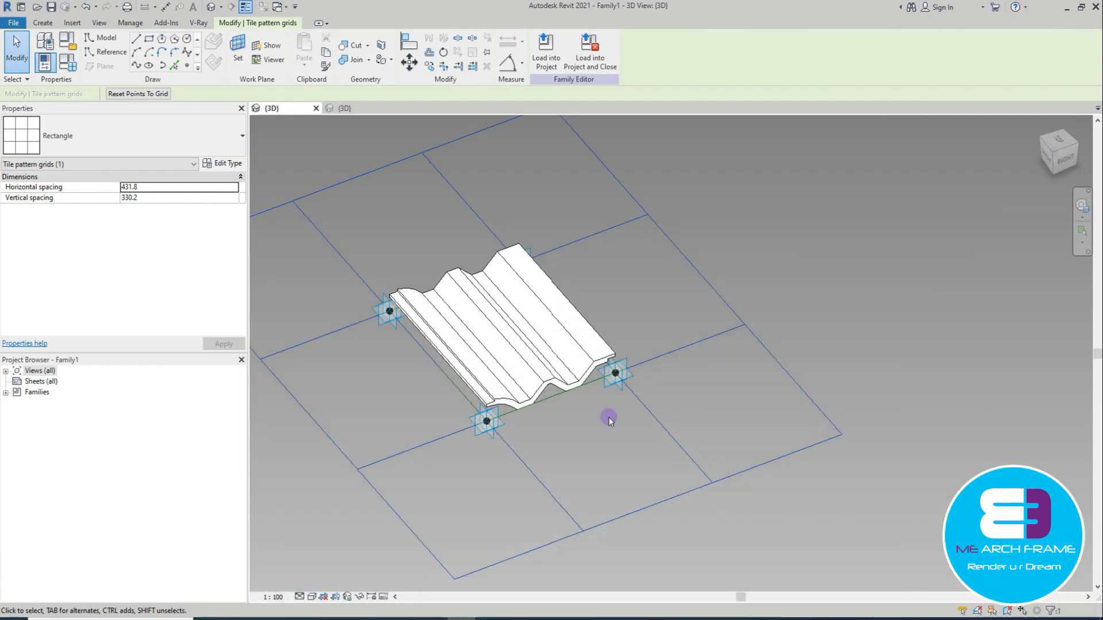
{"action": "left_click", "coordinate": [353, 109]}
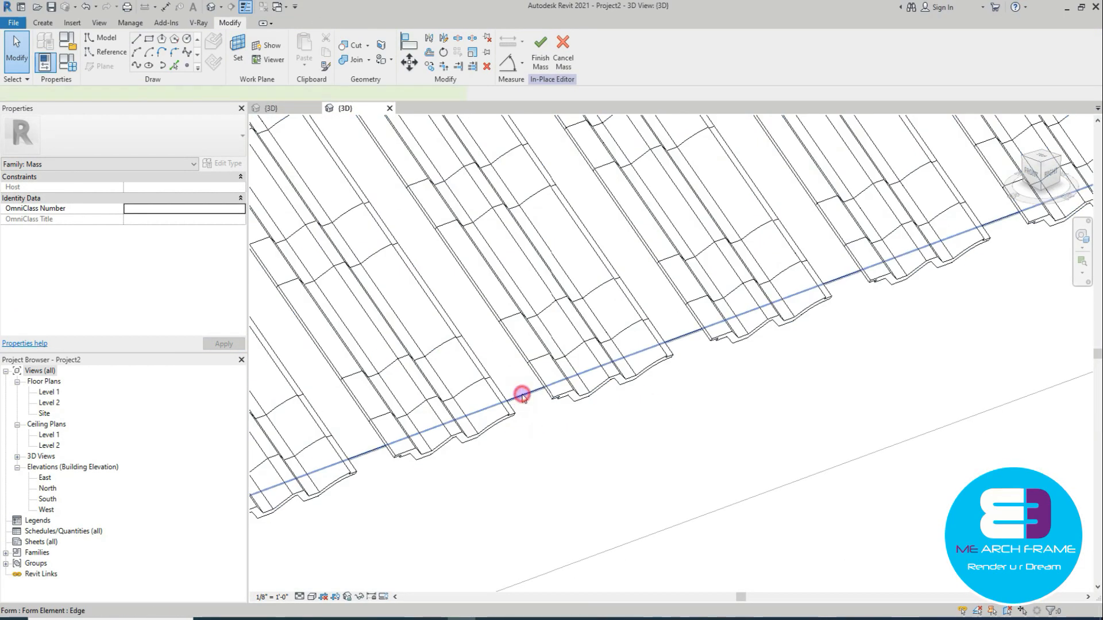
{"action": "left_click", "coordinate": [522, 395]}
{"action": "left_click", "coordinate": [542, 57]}
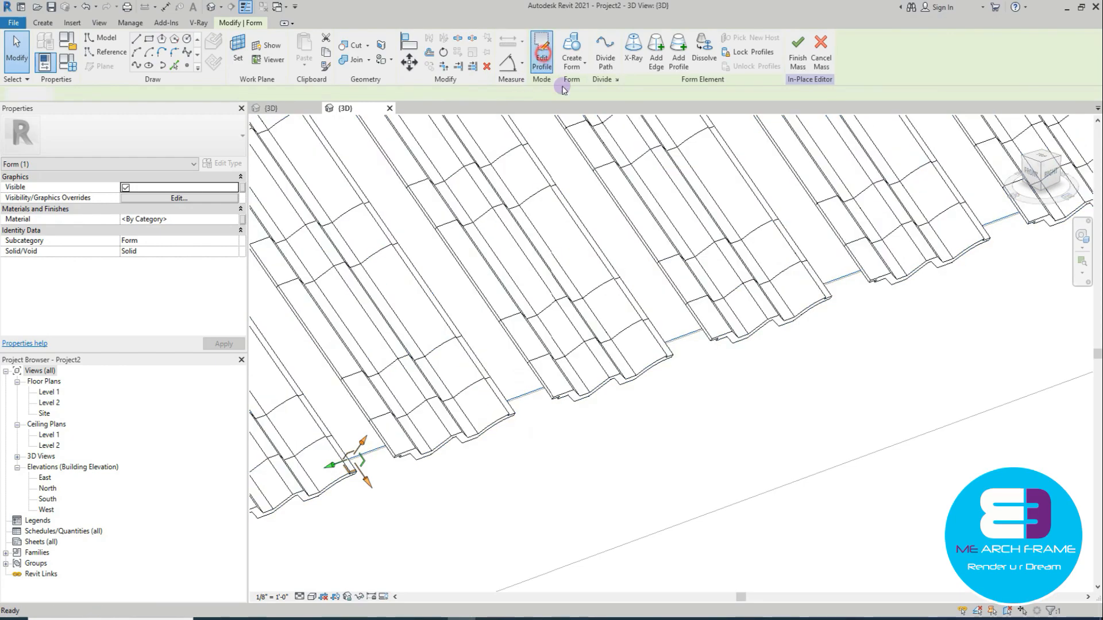
{"action": "scroll", "coordinate": [529, 385], "scroll_direction": "down", "scroll_amount": 5}
{"action": "left_click", "coordinate": [541, 64]}
{"action": "scroll", "coordinate": [668, 443], "scroll_direction": "down", "scroll_amount": 3}
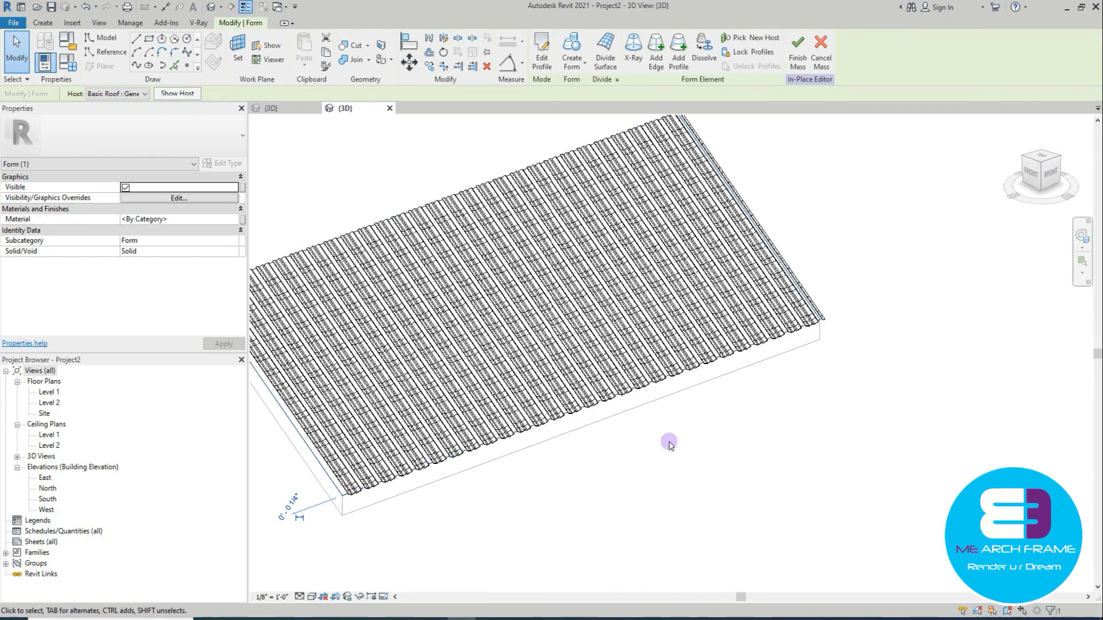
Step: Set the tiled divided surface's U grid distance to 1' 1" and V grid distance to 1' 5", and inspect the eave
{"action": "left_click", "coordinate": [491, 502]}
{"action": "scroll", "coordinate": [345, 494], "scroll_direction": "up", "scroll_amount": 5}
{"action": "left_click", "coordinate": [364, 463]}
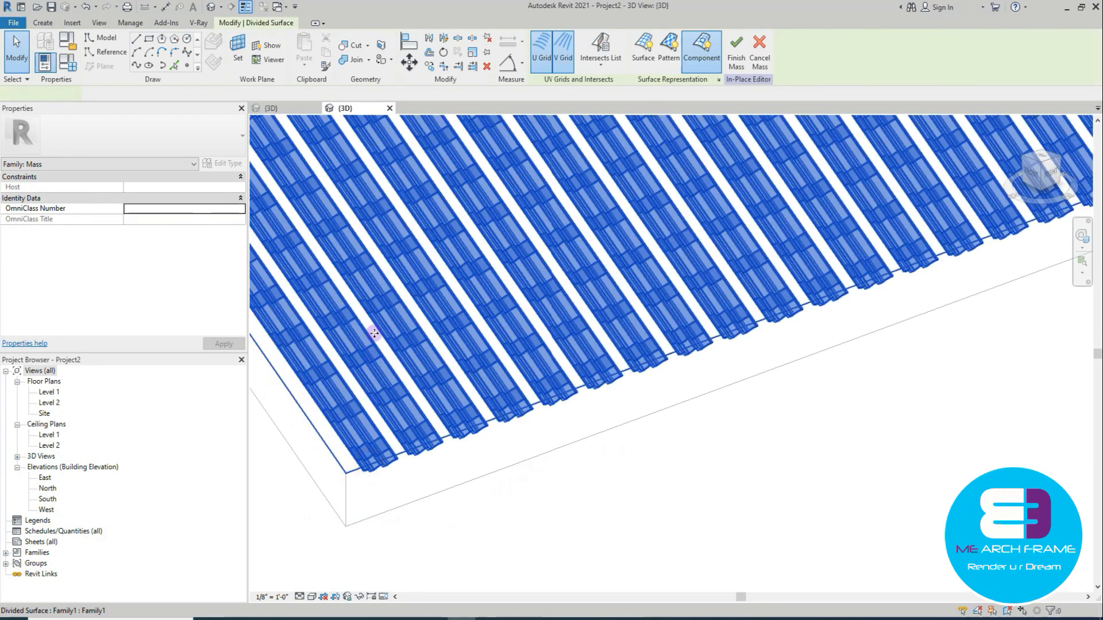
{"action": "left_click", "coordinate": [157, 231]}
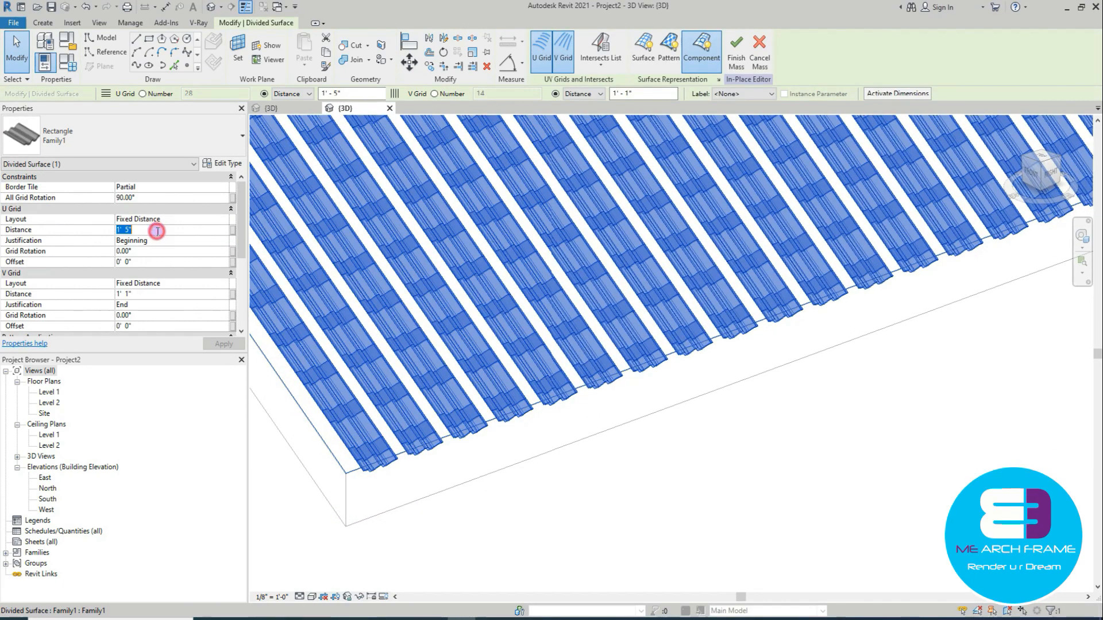
{"action": "key", "text": "Return"}
{"action": "left_click", "coordinate": [146, 297]}
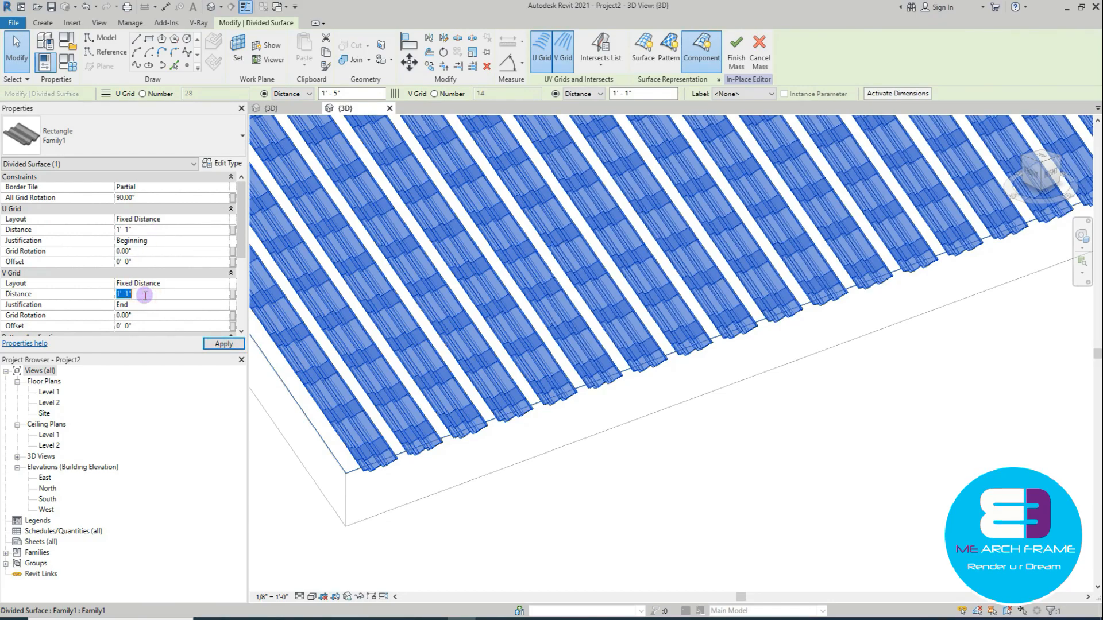
{"action": "key", "text": "Return"}
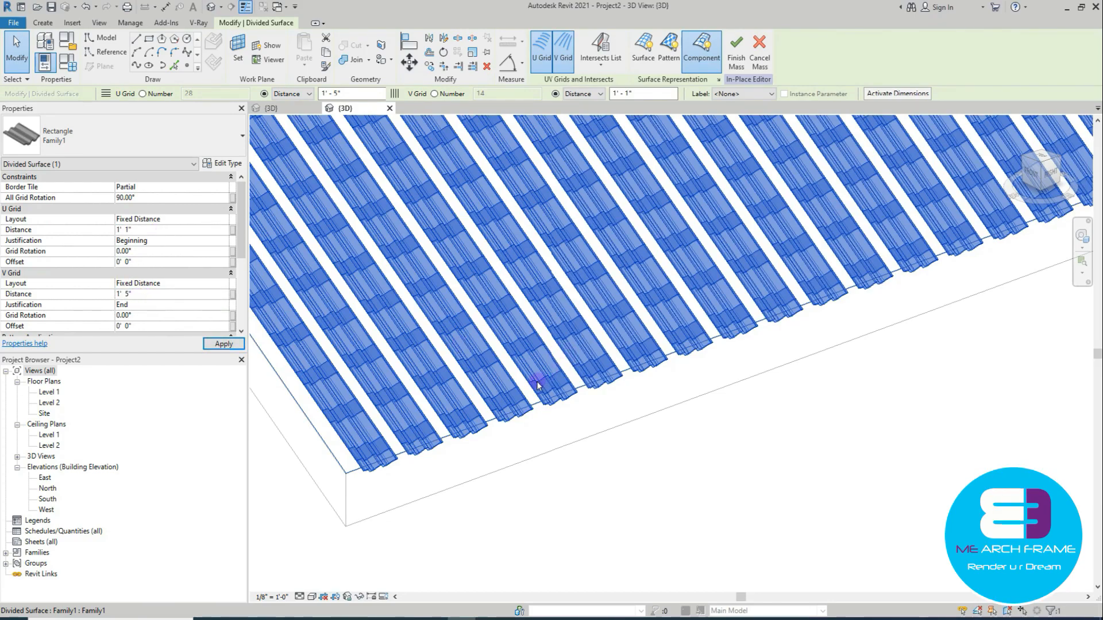
{"action": "scroll", "coordinate": [702, 415], "scroll_direction": "down", "scroll_amount": 2}
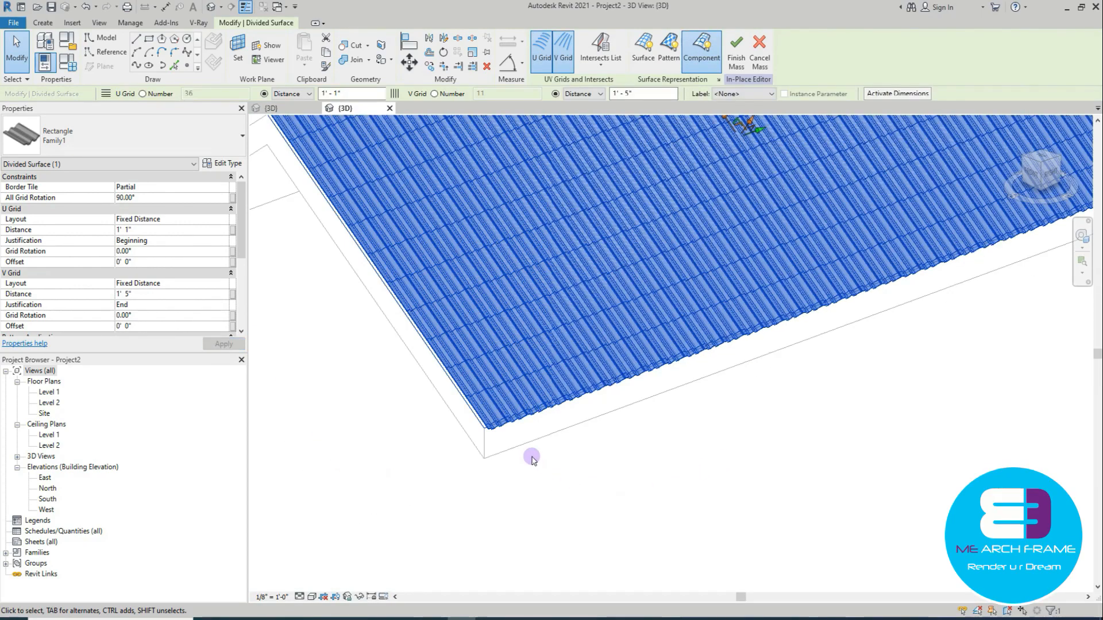
{"action": "scroll", "coordinate": [532, 460], "scroll_direction": "up", "scroll_amount": 5}
{"action": "scroll", "coordinate": [710, 422], "scroll_direction": "up", "scroll_amount": 3}
{"action": "scroll", "coordinate": [715, 414], "scroll_direction": "down", "scroll_amount": 4}
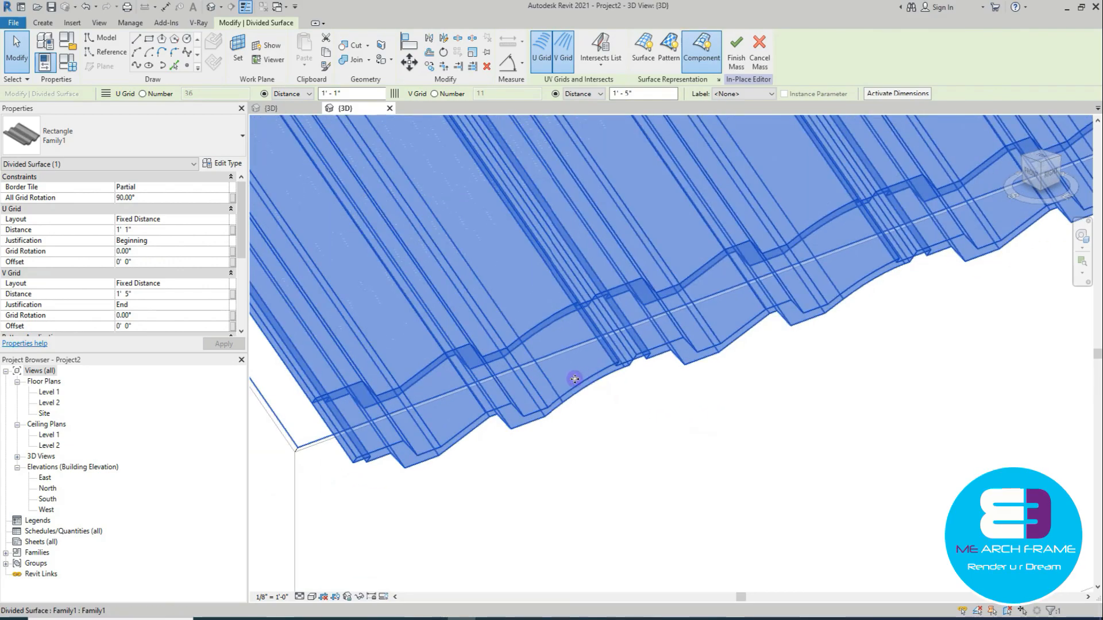
Step: Try an All Grid Rotation of 0° on the divided surface and inspect the tile joints along the roof edges
{"action": "left_click", "coordinate": [163, 199]}
{"action": "key", "text": "Return"}
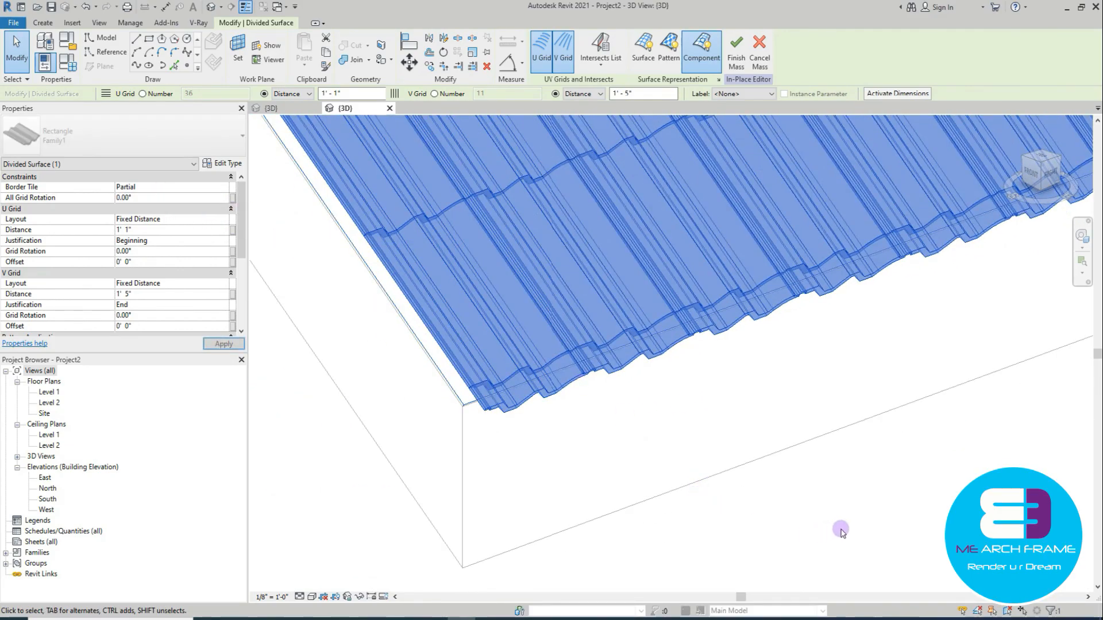
{"action": "middle_click_drag", "start_coordinate": [534, 463], "coordinate": [448, 510], "text": "shift"}
{"action": "scroll", "coordinate": [515, 437], "scroll_direction": "up", "scroll_amount": 5}
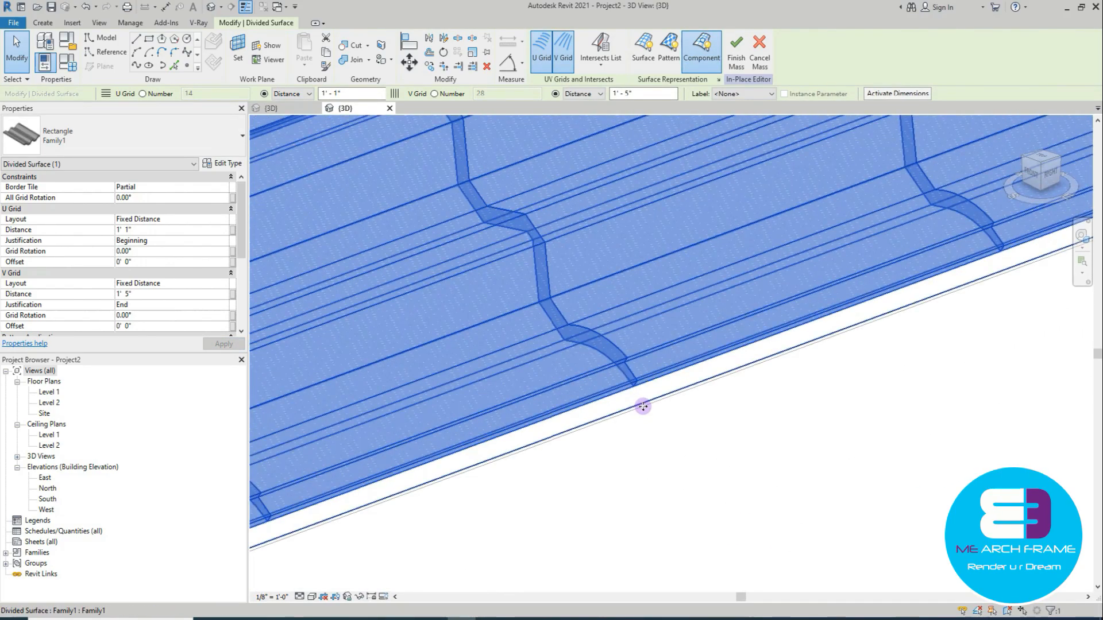
{"action": "scroll", "coordinate": [643, 407], "scroll_direction": "down", "scroll_amount": 3}
{"action": "middle_click_drag", "start_coordinate": [414, 413], "coordinate": [742, 426]}
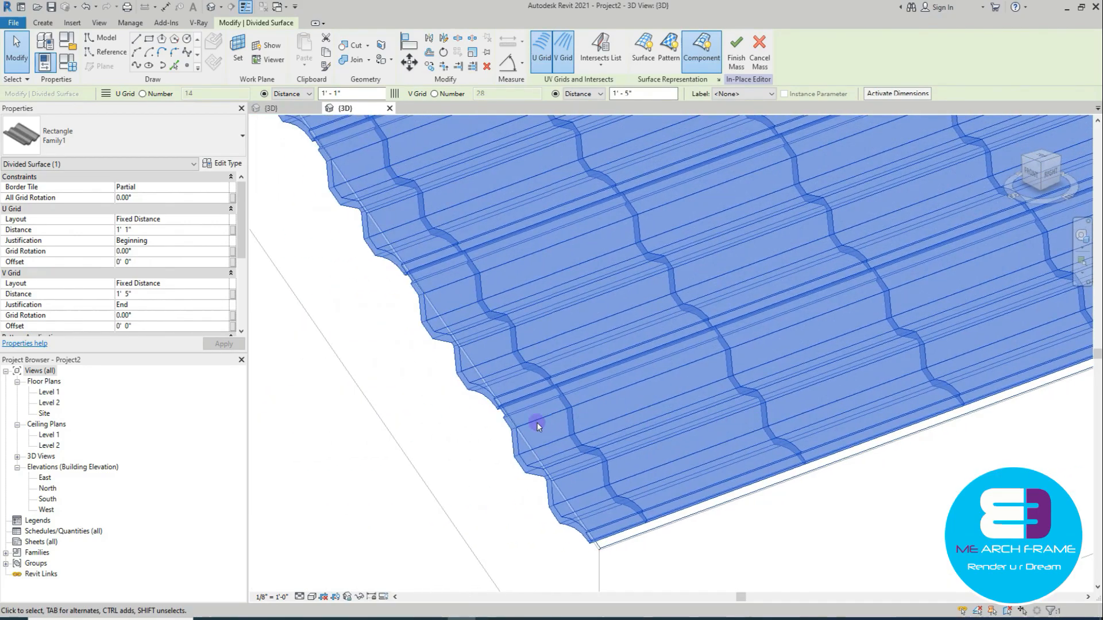
{"action": "scroll", "coordinate": [547, 422], "scroll_direction": "up", "scroll_amount": 4}
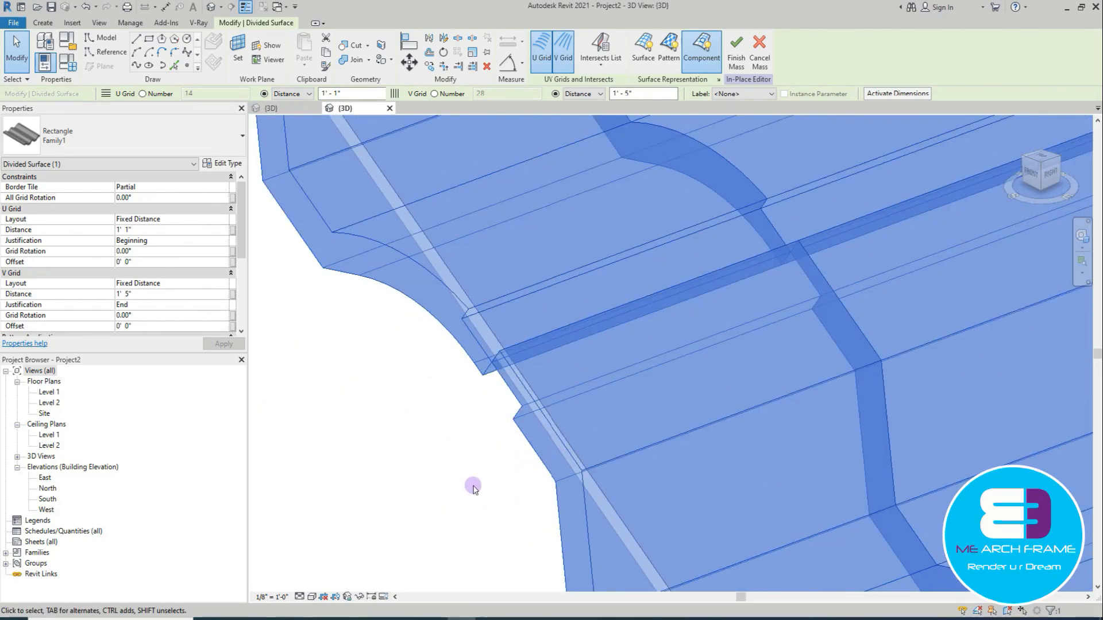
{"action": "scroll", "coordinate": [477, 485], "scroll_direction": "down", "scroll_amount": 3}
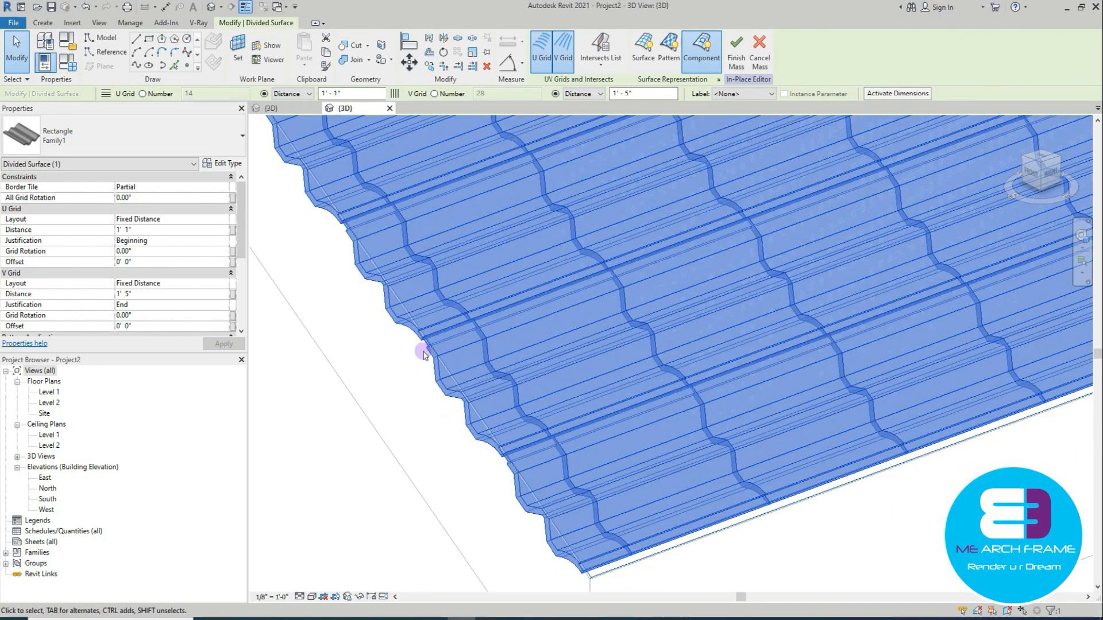
{"action": "scroll", "coordinate": [423, 355], "scroll_direction": "up", "scroll_amount": 3}
{"action": "scroll", "coordinate": [381, 349], "scroll_direction": "down", "scroll_amount": 3}
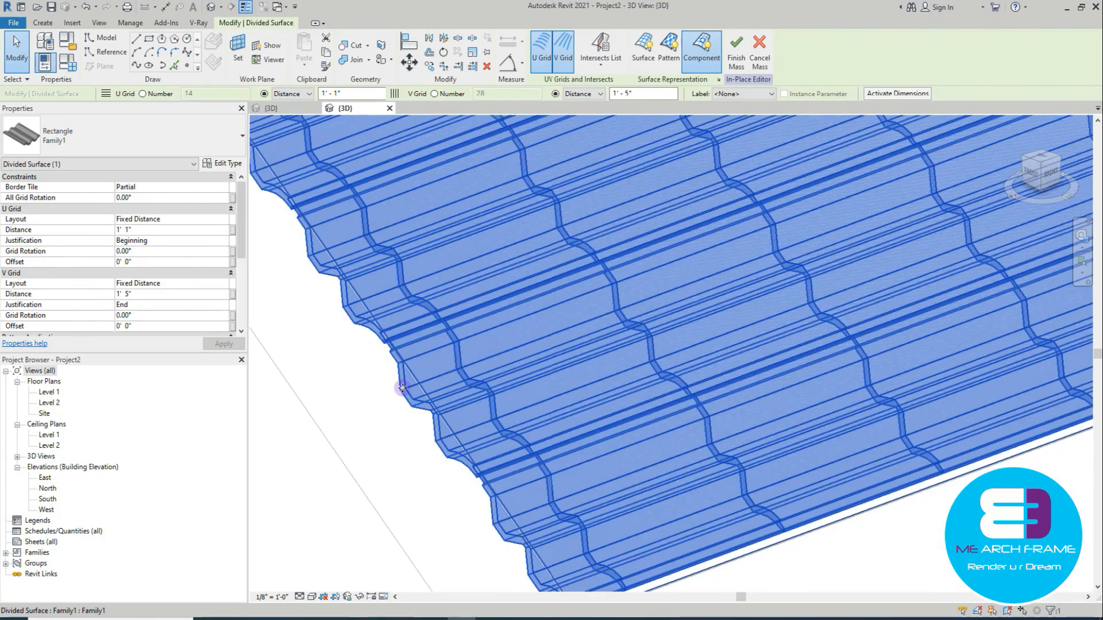
{"action": "scroll", "coordinate": [315, 502], "scroll_direction": "down", "scroll_amount": 2}
Step: Display the roof in the Shaded visual style and inspect the tiles along the eave and gable edge
{"action": "left_click", "coordinate": [315, 502]}
{"action": "left_click", "coordinate": [311, 597]}
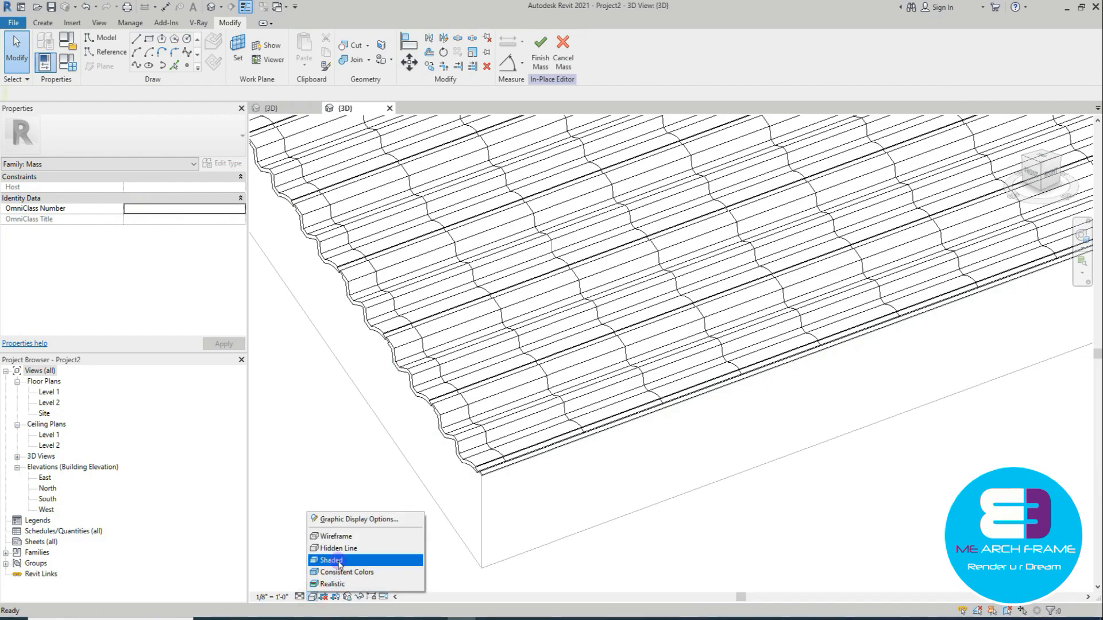
{"action": "left_click", "coordinate": [364, 562]}
{"action": "scroll", "coordinate": [482, 453], "scroll_direction": "up", "scroll_amount": 3}
{"action": "scroll", "coordinate": [517, 442], "scroll_direction": "down", "scroll_amount": 3}
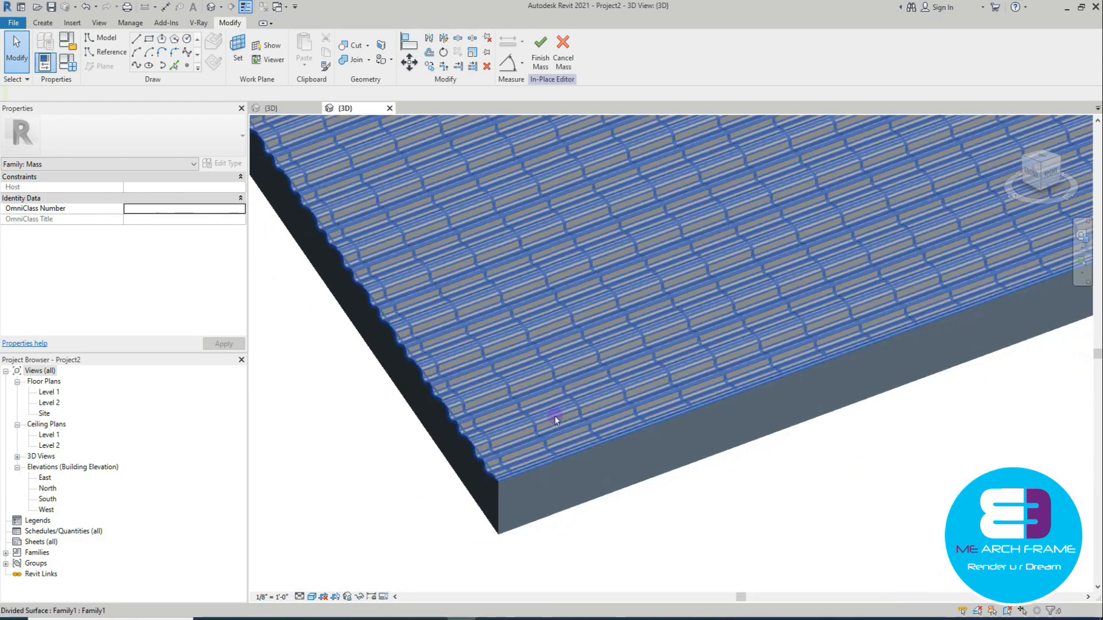
{"action": "scroll", "coordinate": [827, 497], "scroll_direction": "up", "scroll_amount": 4}
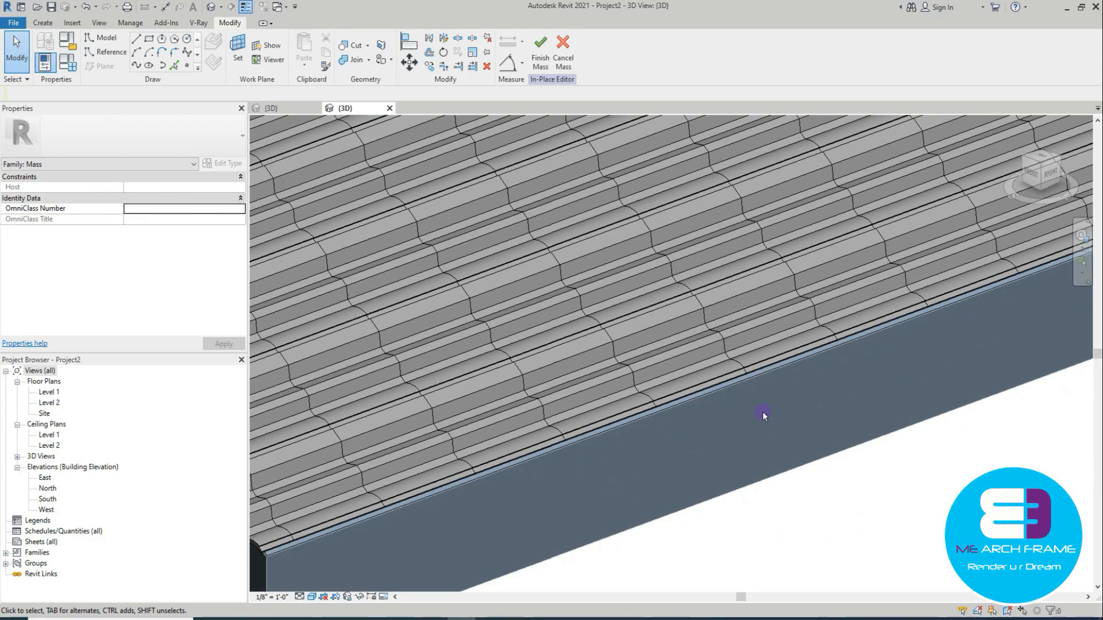
{"action": "scroll", "coordinate": [445, 500], "scroll_direction": "down", "scroll_amount": 2}
{"action": "scroll", "coordinate": [451, 498], "scroll_direction": "up", "scroll_amount": 3}
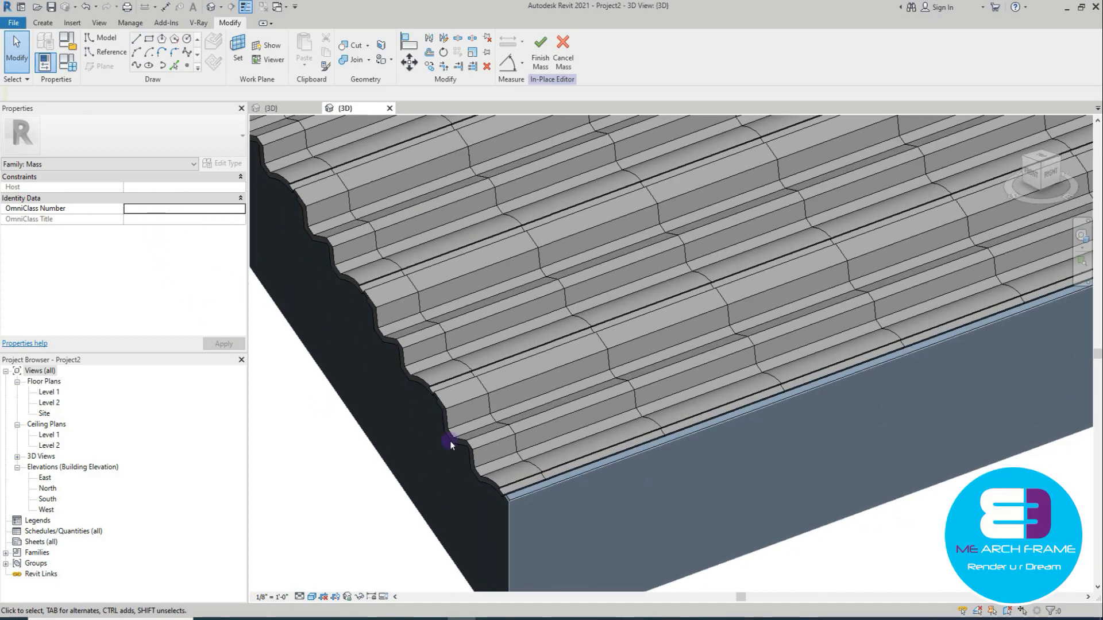
Step: Set the divided surface's U grid distance to 1' 5", V grid distance to 1' 1" and All Grid Rotation to 90°
{"action": "left_click", "coordinate": [461, 444]}
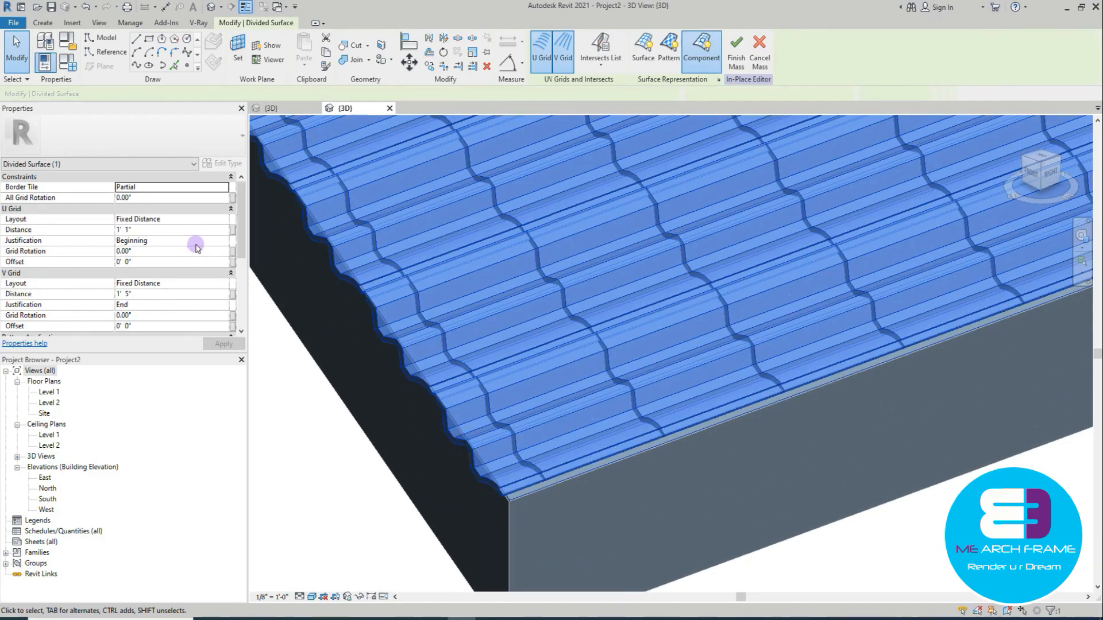
{"action": "left_click", "coordinate": [150, 231]}
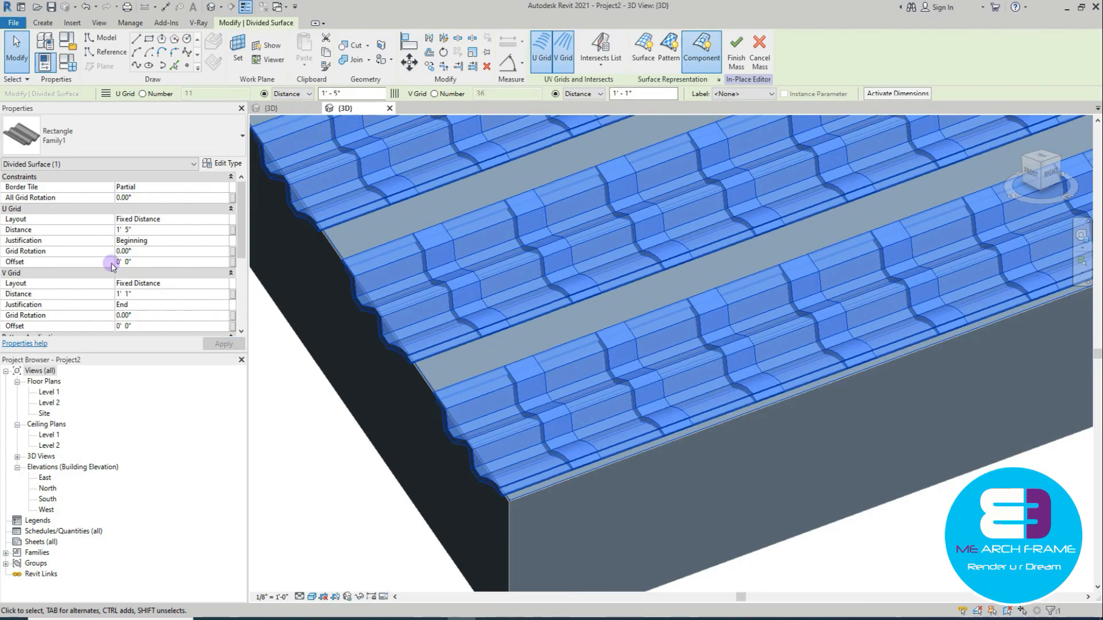
{"action": "left_click", "coordinate": [149, 198]}
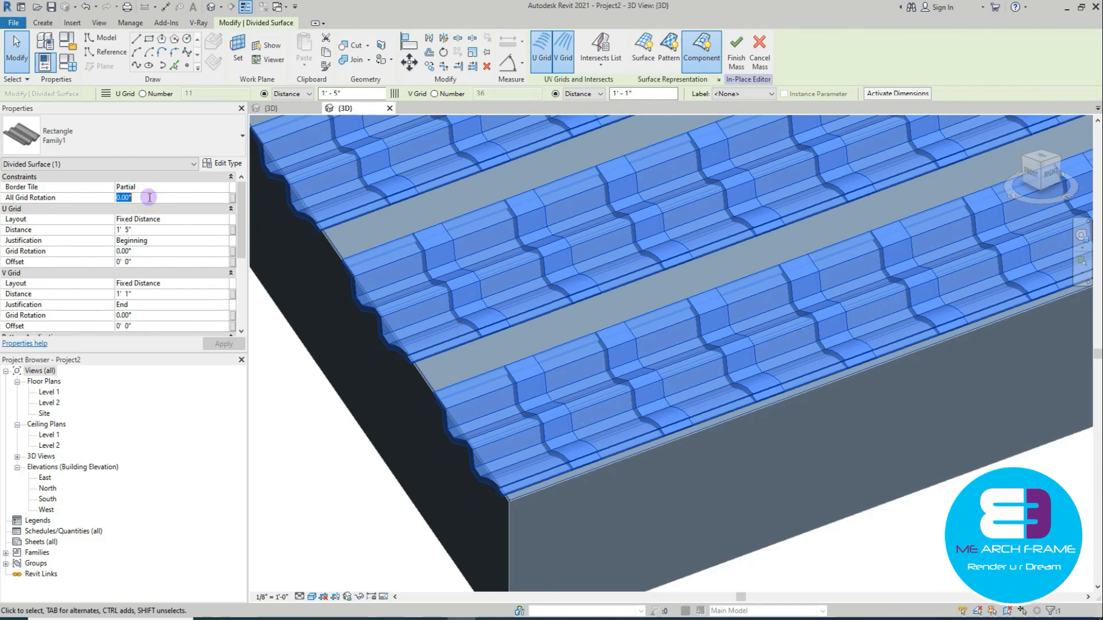
{"action": "key", "text": "Return"}
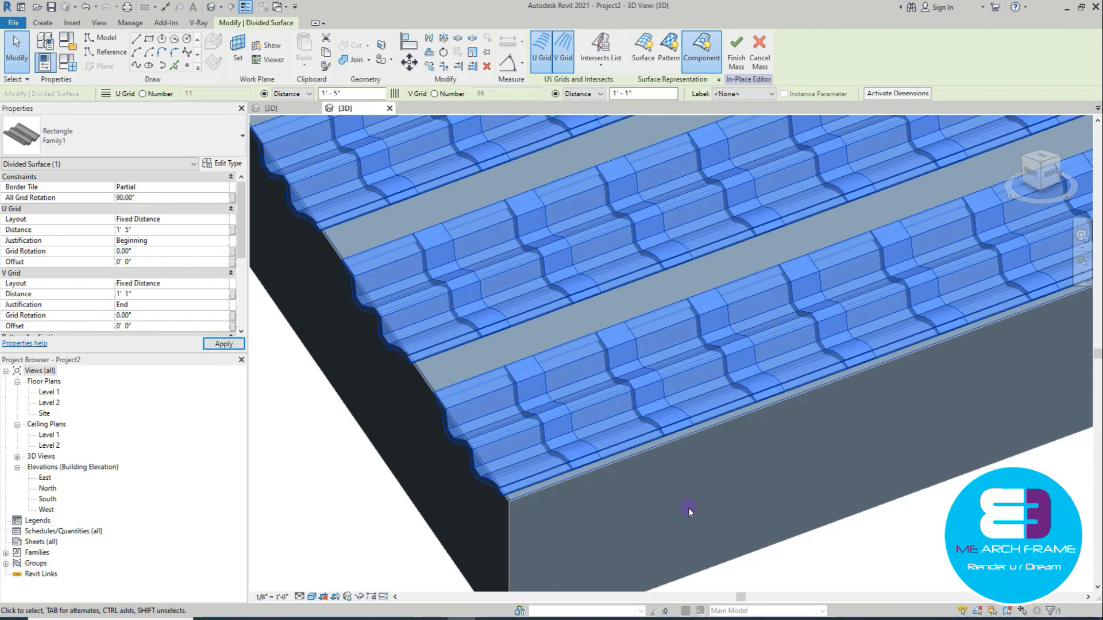
Step: Set the U grid distance to 1' 1" and the V grid distance to 1' 5" on the rotated tile surface
{"action": "left_click", "coordinate": [144, 231]}
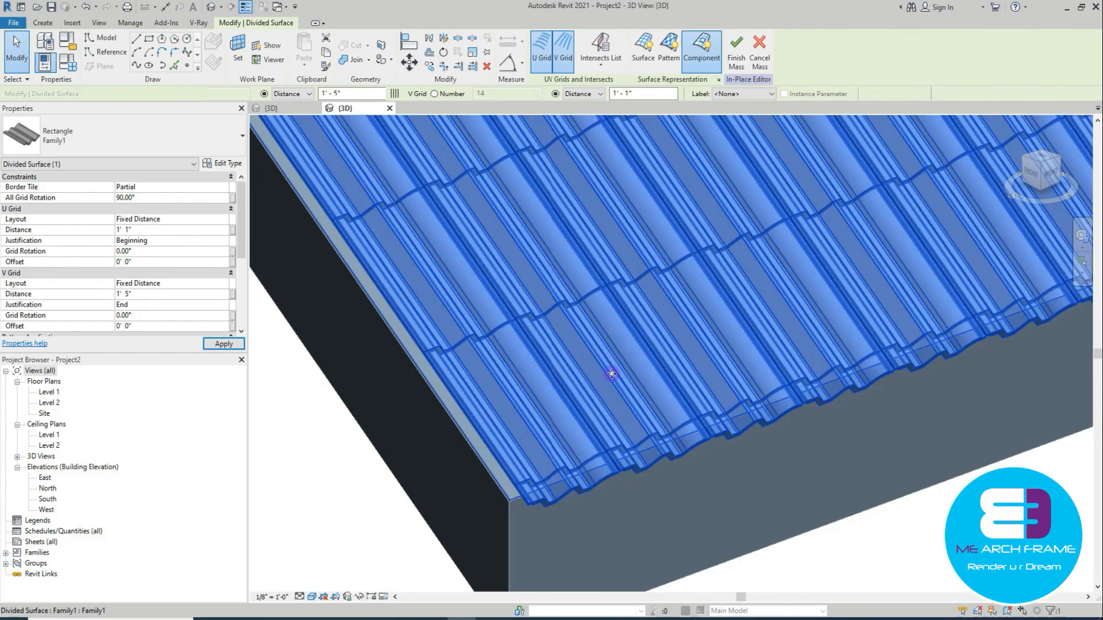
{"action": "scroll", "coordinate": [528, 366], "scroll_direction": "down", "scroll_amount": 2}
{"action": "left_click", "coordinate": [847, 519]}
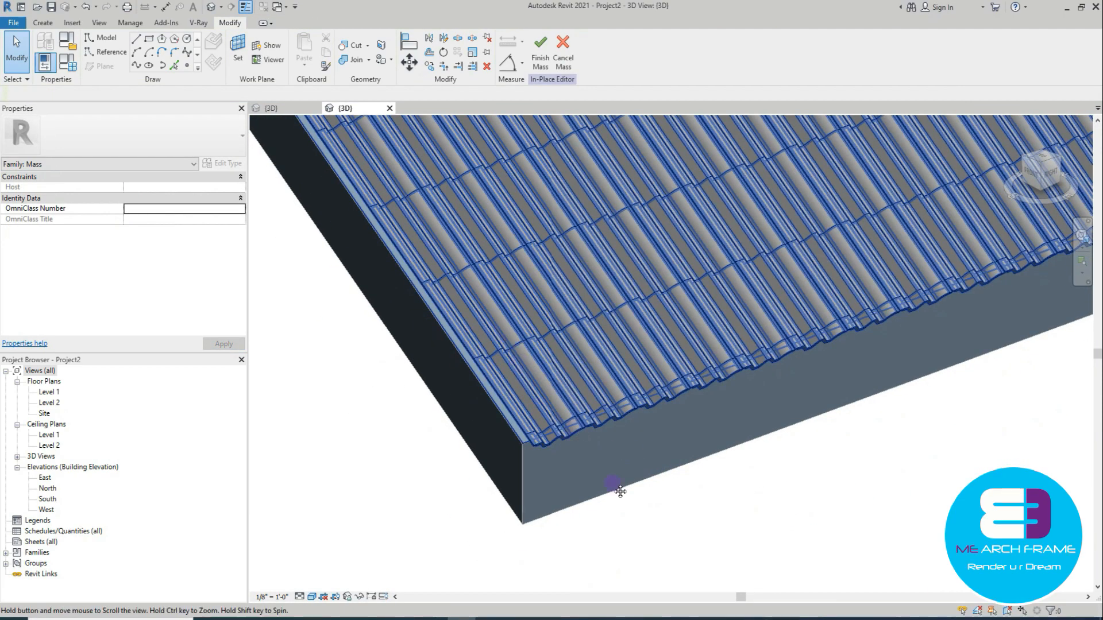
Step: Examine the tiles at the gable edge and the interlock between neighbouring tiles at the eave in the right side view
{"action": "middle_click_drag", "start_coordinate": [578, 428], "coordinate": [689, 574]}
{"action": "middle_click_drag", "start_coordinate": [517, 330], "coordinate": [759, 603]}
{"action": "scroll", "coordinate": [455, 233], "scroll_direction": "up", "scroll_amount": 4}
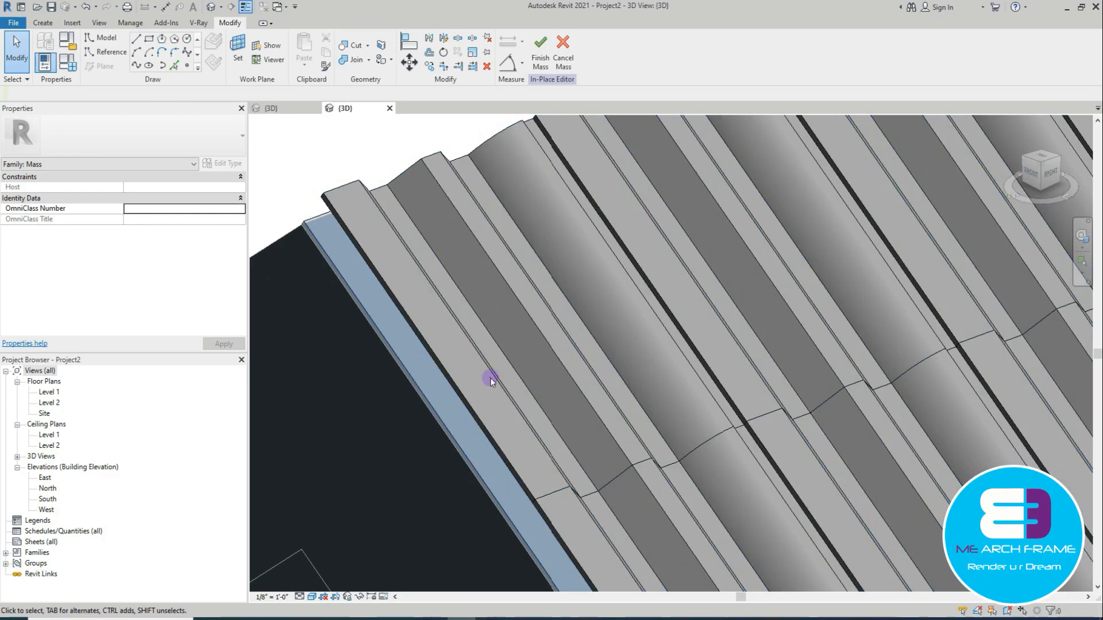
{"action": "scroll", "coordinate": [363, 270], "scroll_direction": "down", "scroll_amount": 3}
{"action": "middle_click_drag", "start_coordinate": [731, 371], "coordinate": [637, 311]}
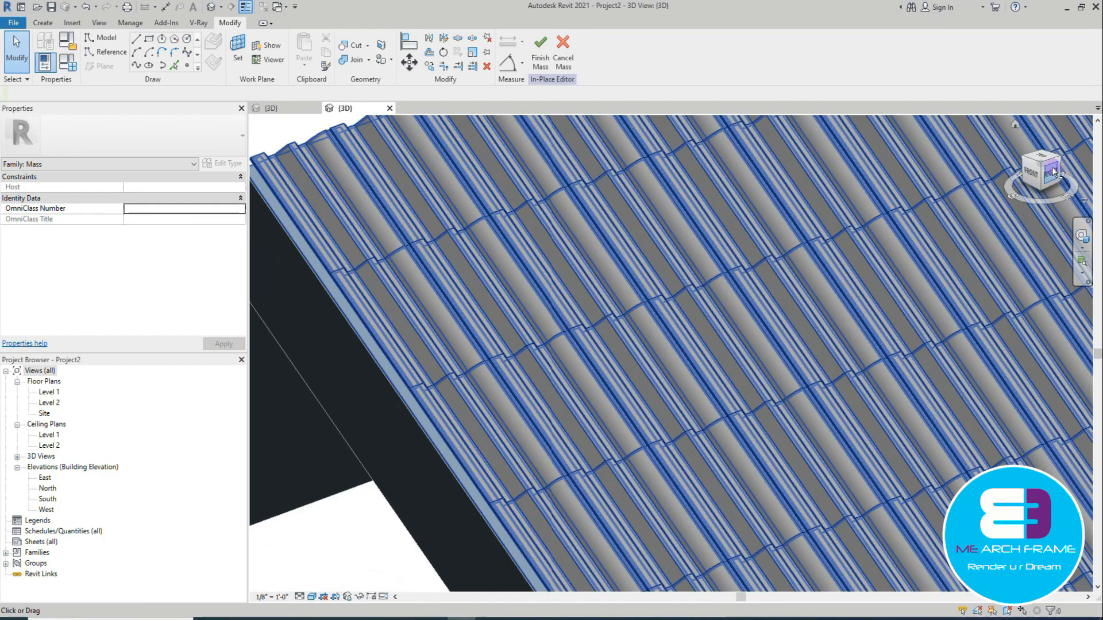
{"action": "left_click", "coordinate": [1051, 174]}
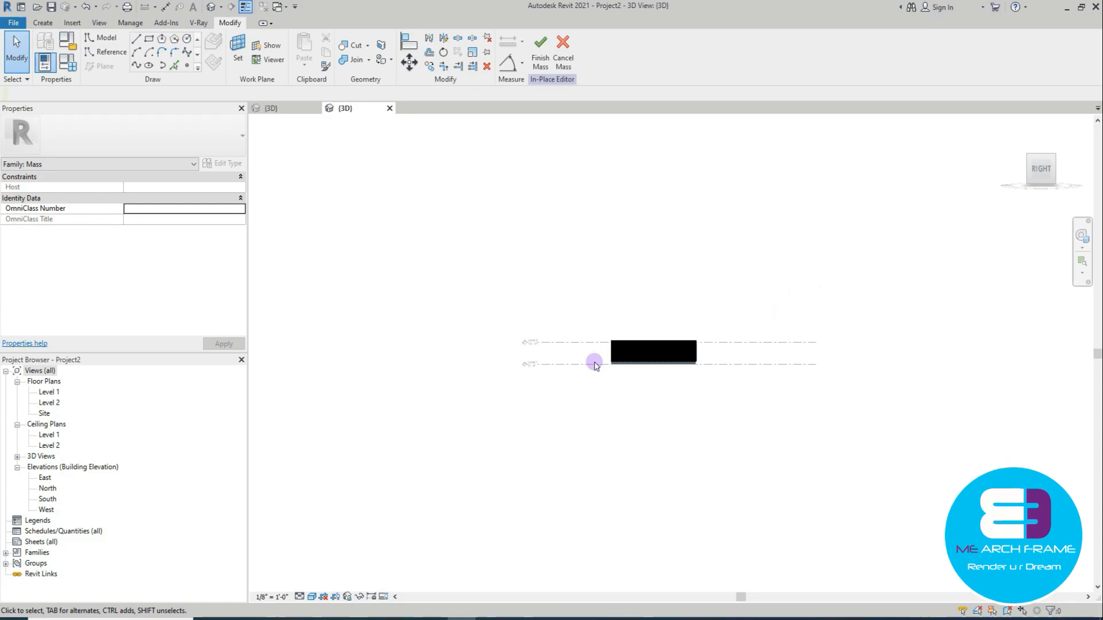
{"action": "scroll", "coordinate": [516, 345], "scroll_direction": "up", "scroll_amount": 6}
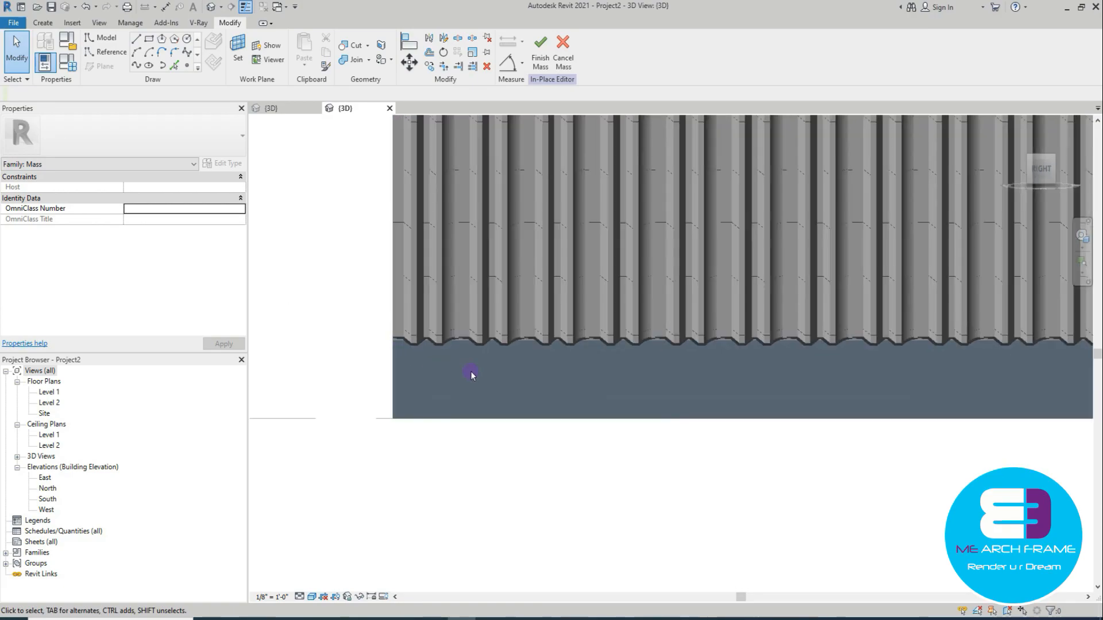
{"action": "scroll", "coordinate": [482, 385], "scroll_direction": "up", "scroll_amount": 5}
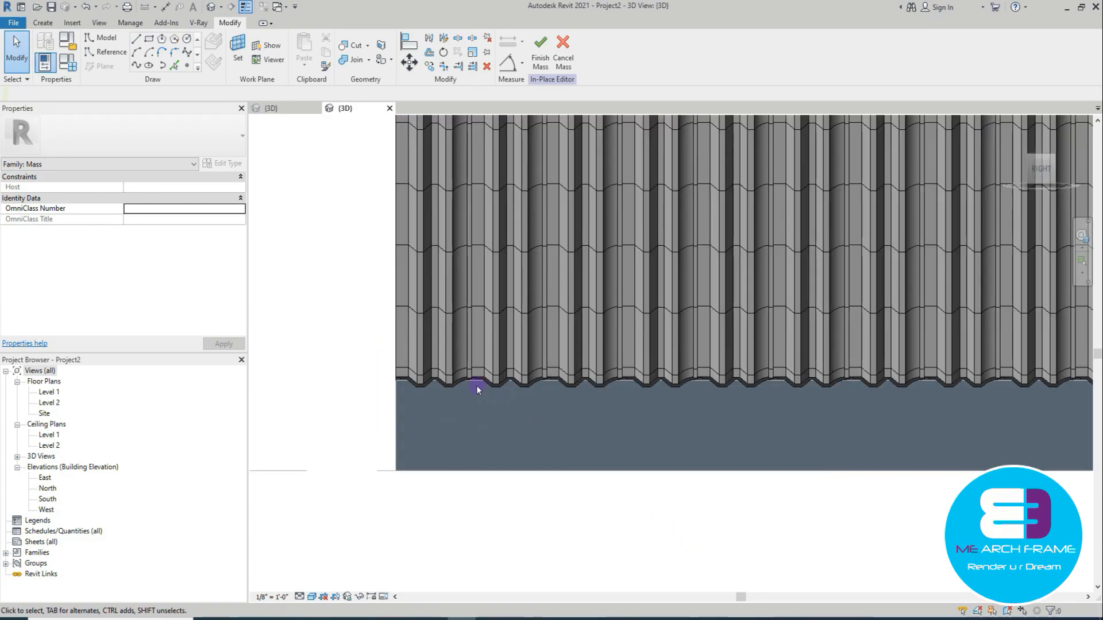
{"action": "middle_click_drag", "start_coordinate": [475, 382], "coordinate": [797, 374]}
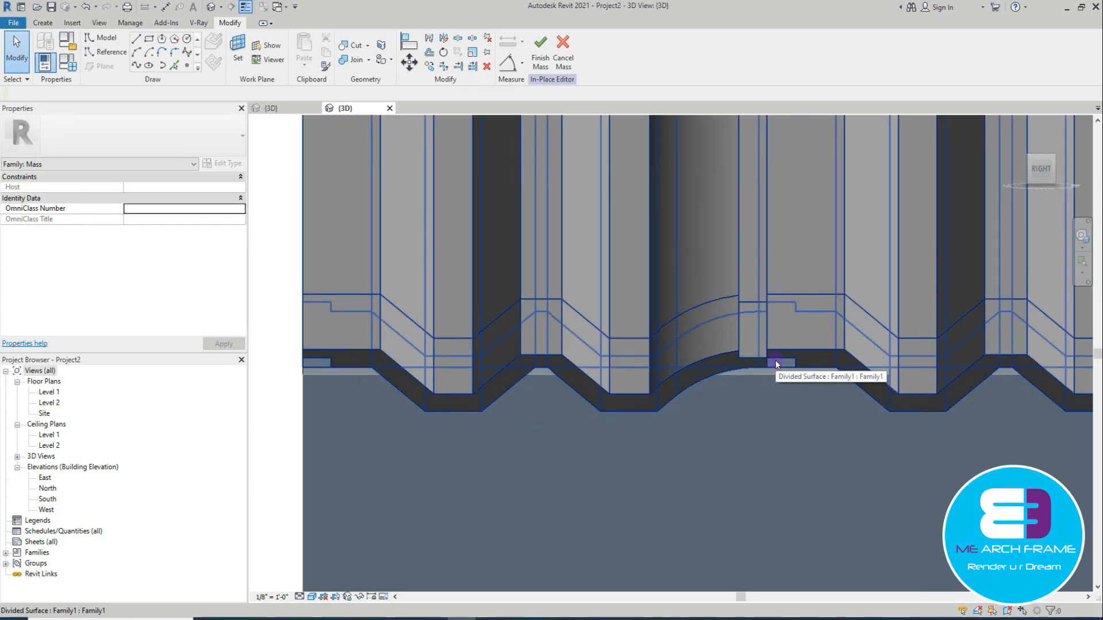
{"action": "scroll", "coordinate": [775, 360], "scroll_direction": "up", "scroll_amount": 2}
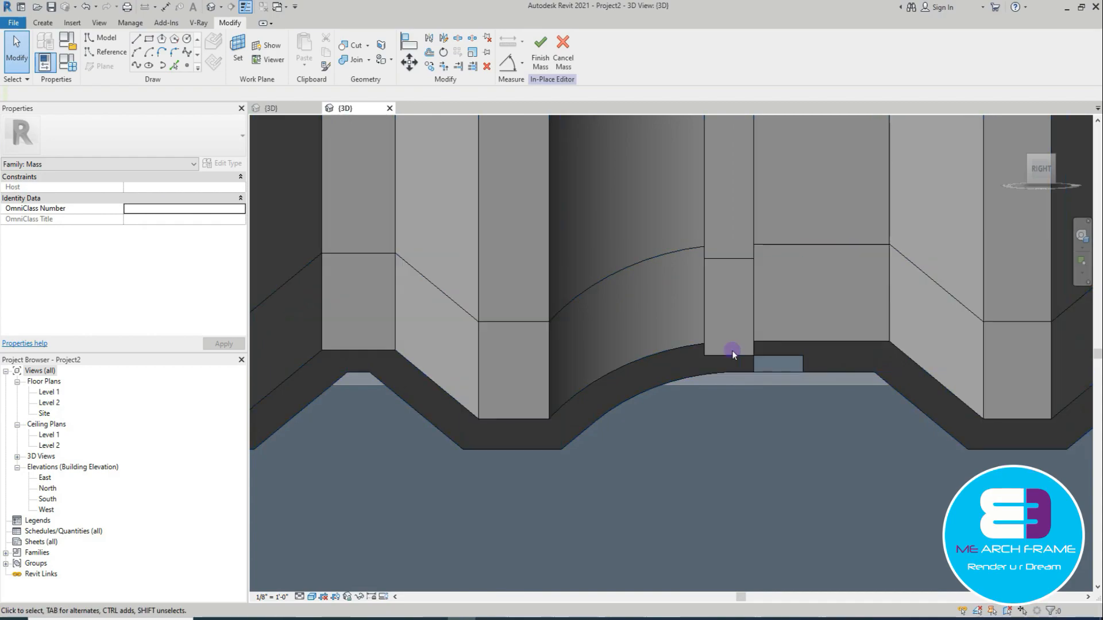
Step: Switch to the tile family's 3D view and show the tile profile from the right side
{"action": "left_click", "coordinate": [274, 108]}
{"action": "left_click", "coordinate": [646, 360]}
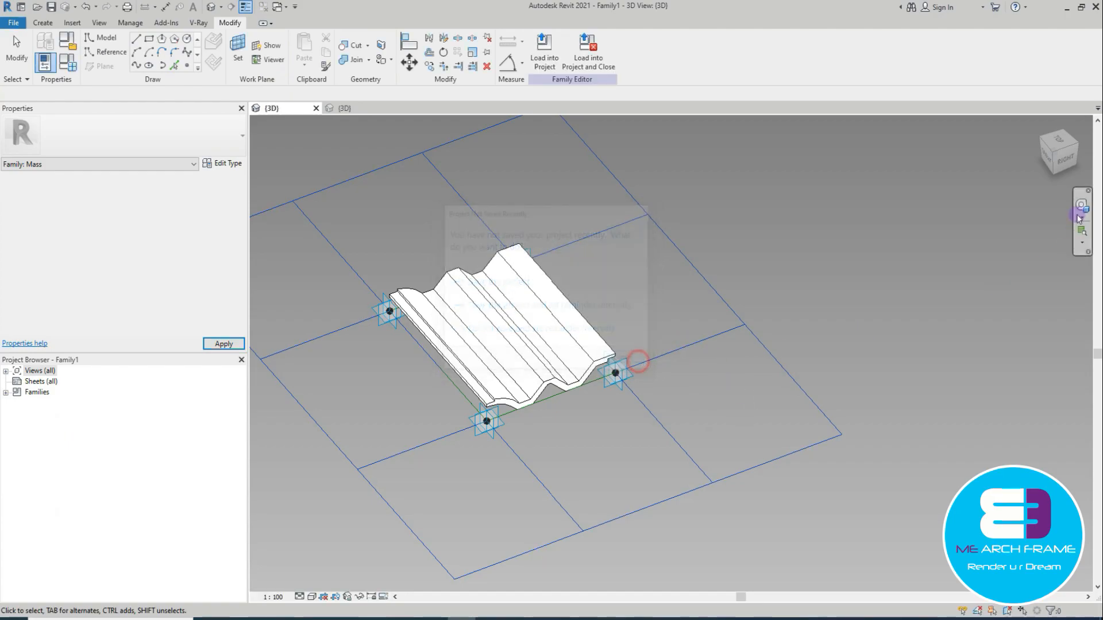
{"action": "left_click", "coordinate": [1063, 159]}
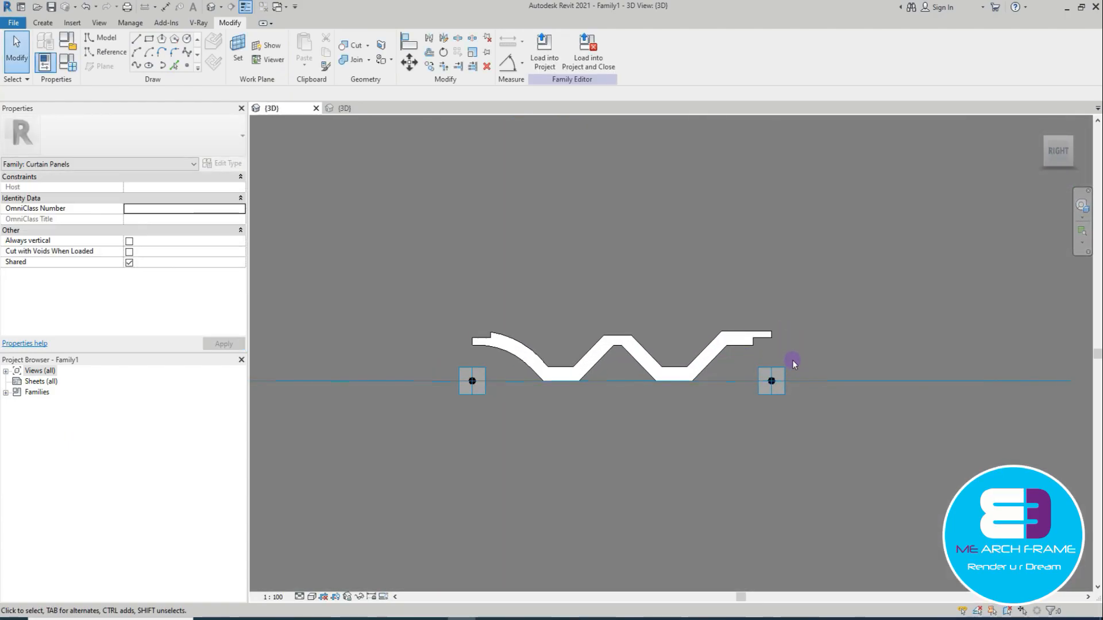
{"action": "scroll", "coordinate": [773, 342], "scroll_direction": "up", "scroll_amount": 4}
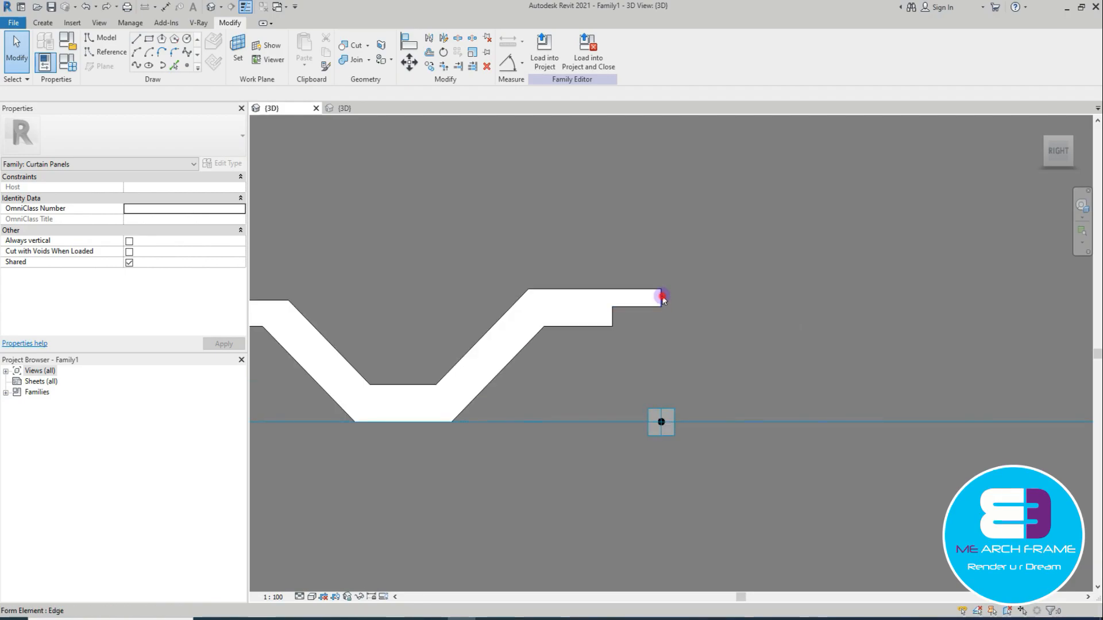
Step: Measure the upper lip's overhang beyond the step at the tile's straight end without placing the dimension
{"action": "left_click", "coordinate": [662, 298]}
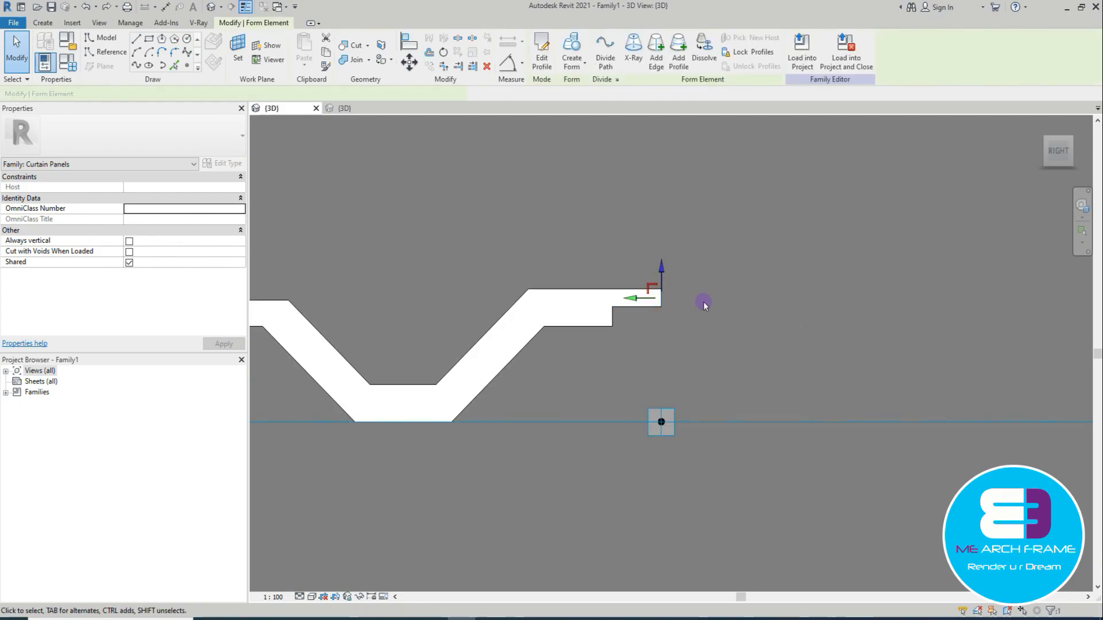
{"action": "left_click", "coordinate": [167, 7]}
{"action": "left_click", "coordinate": [659, 298]}
{"action": "scroll", "coordinate": [661, 421], "scroll_direction": "down", "scroll_amount": 5}
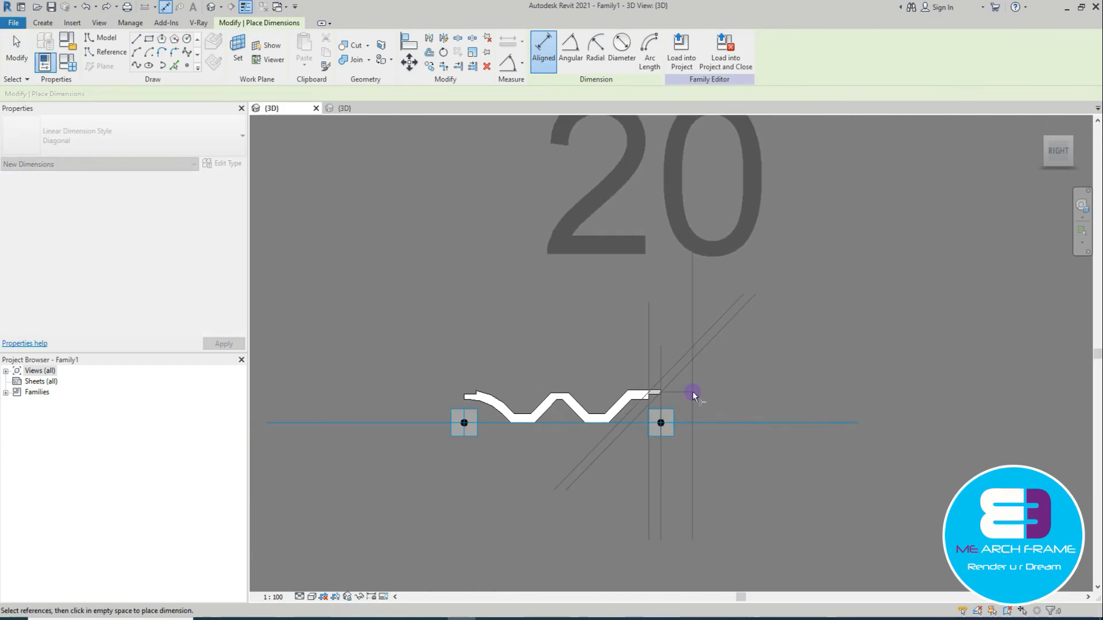
{"action": "scroll", "coordinate": [660, 399], "scroll_direction": "up", "scroll_amount": 4}
{"action": "key", "text": "Escape"}
{"action": "key", "text": "Escape"}
Step: Try to extend the end face of the tile's upper overlap lip outward, away from the profile
{"action": "middle_click_drag", "start_coordinate": [678, 374], "coordinate": [561, 364], "text": "shift"}
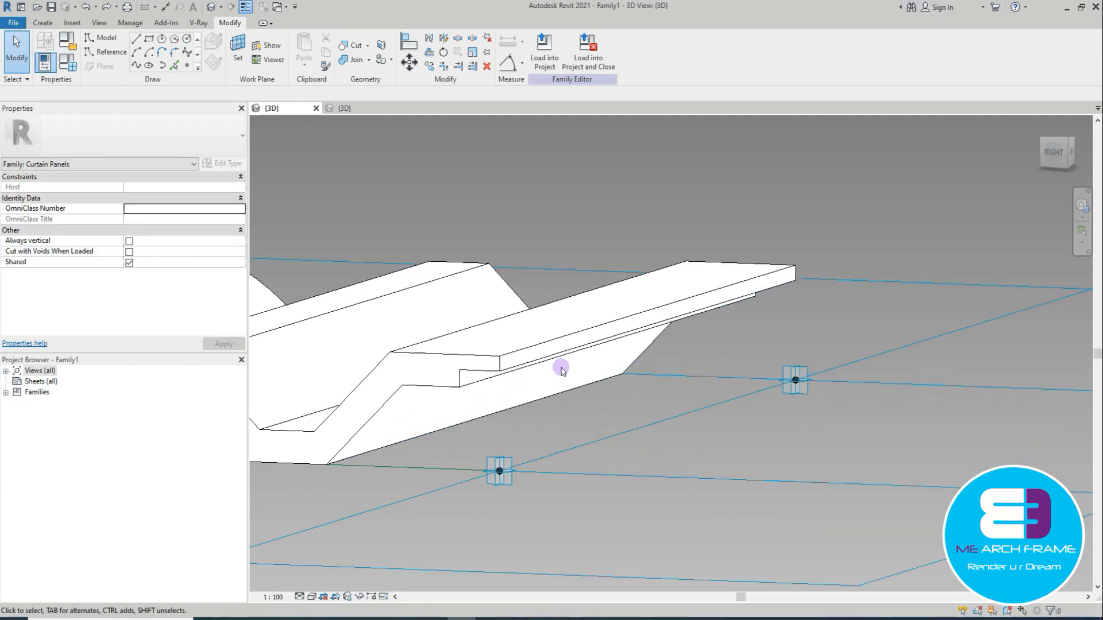
{"action": "left_click", "coordinate": [529, 359]}
{"action": "left_click", "coordinate": [673, 321]}
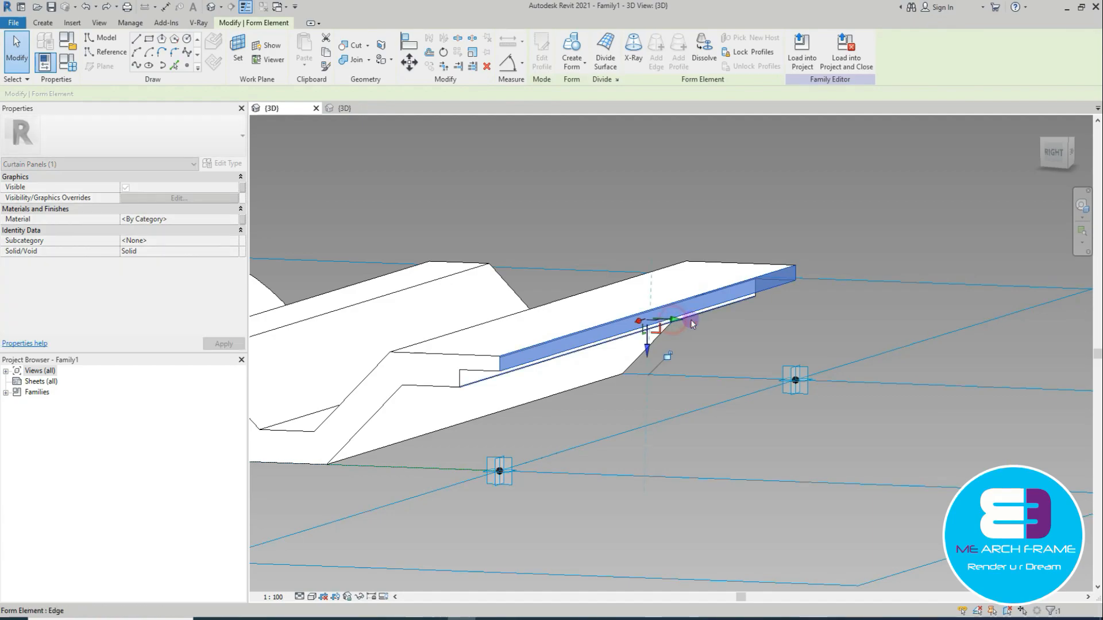
{"action": "left_click_drag", "start_coordinate": [675, 325], "coordinate": [739, 337]}
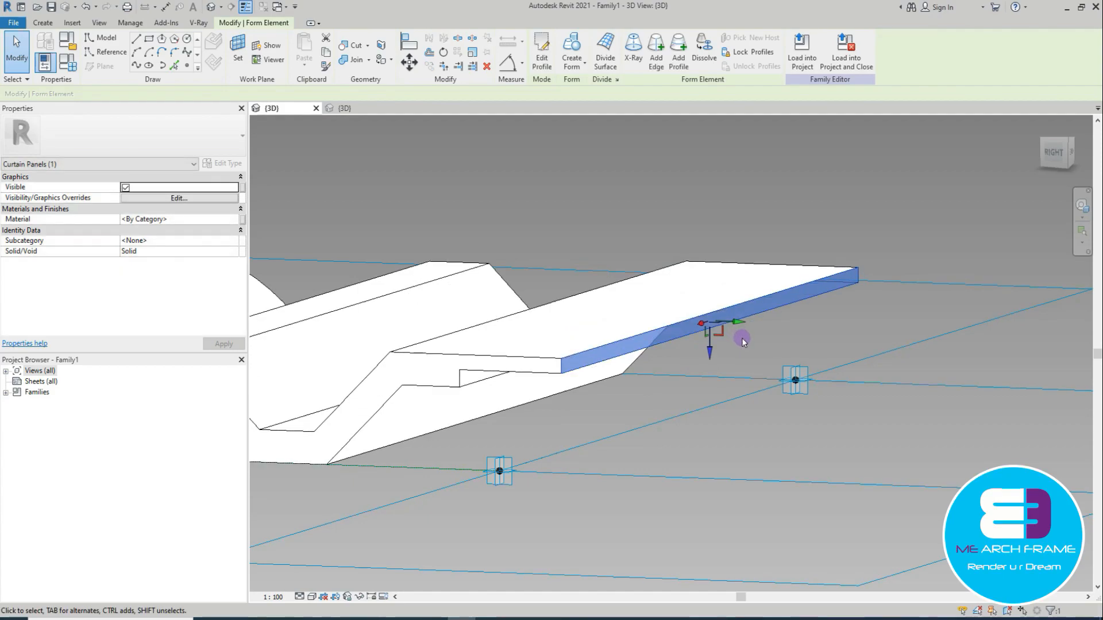
{"action": "left_click", "coordinate": [726, 337]}
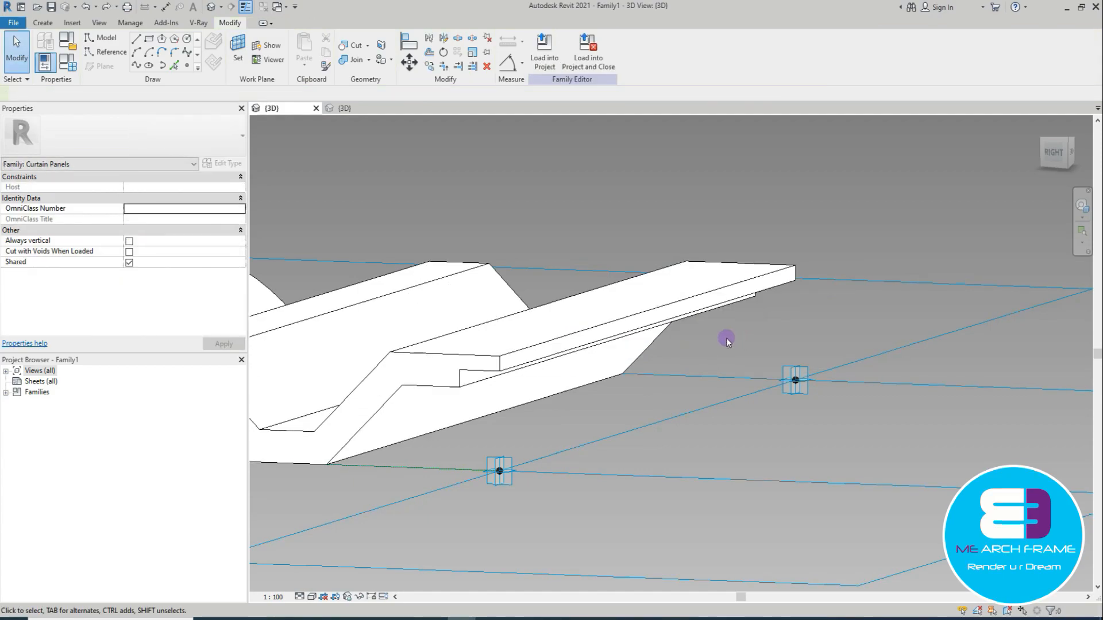
{"action": "left_click", "coordinate": [675, 313]}
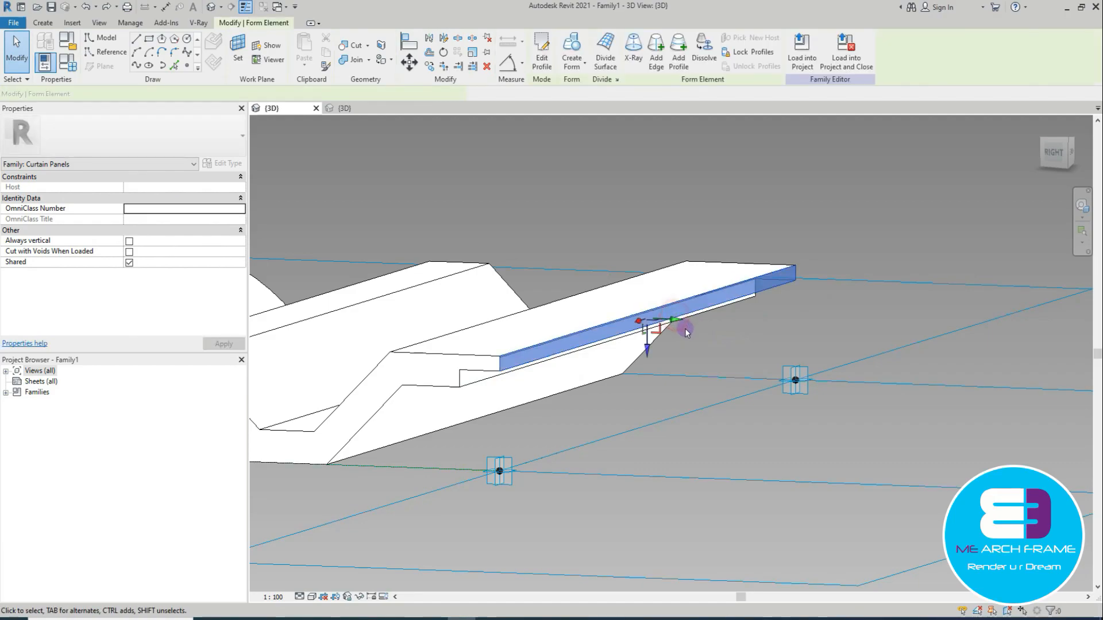
{"action": "middle_click_drag", "start_coordinate": [679, 373], "coordinate": [710, 385], "text": "shift"}
{"action": "left_click", "coordinate": [691, 316]}
{"action": "left_click_drag", "start_coordinate": [696, 318], "coordinate": [727, 317]}
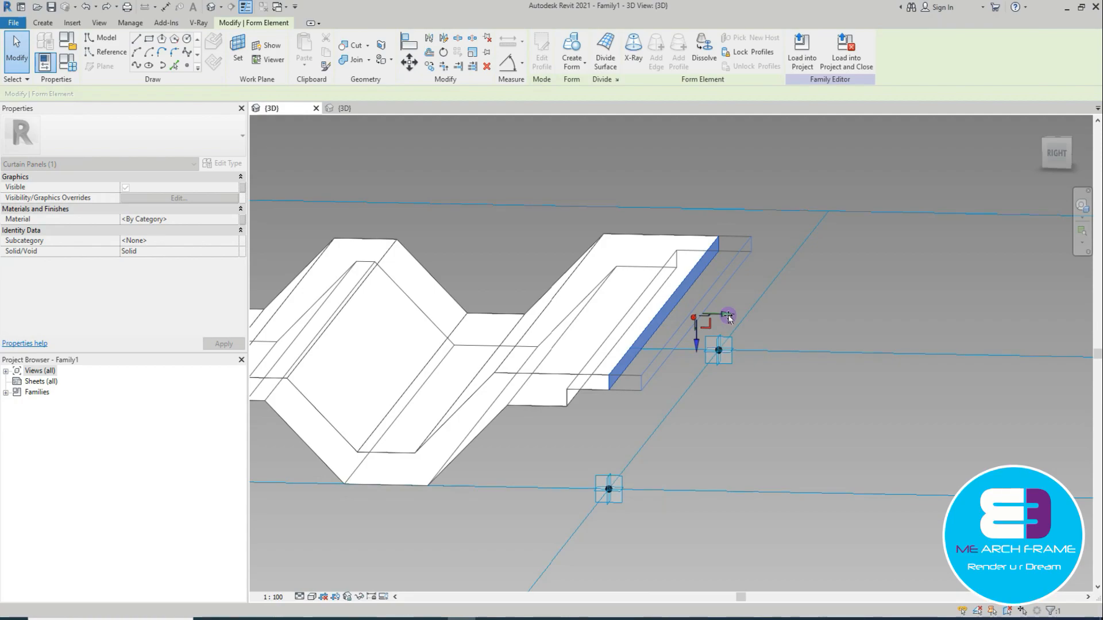
Step: Move the vertical step face under the tile's upper lip outward, closer to the end of the lip
{"action": "left_click", "coordinate": [572, 398]}
{"action": "left_click_drag", "start_coordinate": [651, 330], "coordinate": [666, 332]}
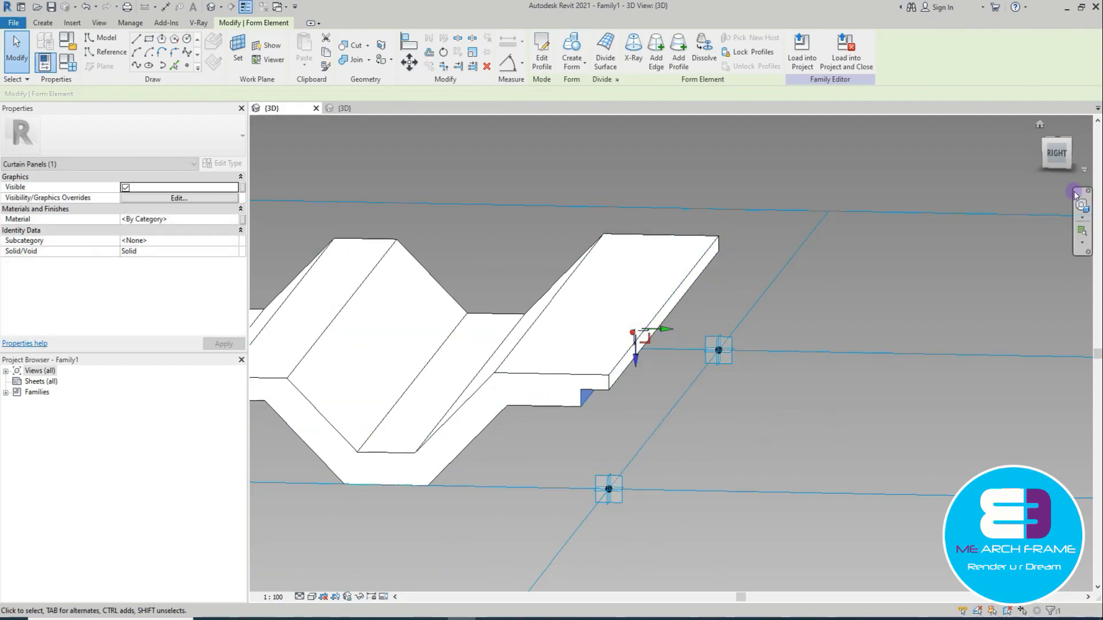
{"action": "left_click", "coordinate": [1056, 153]}
{"action": "middle_click_drag", "start_coordinate": [659, 374], "coordinate": [879, 374]}
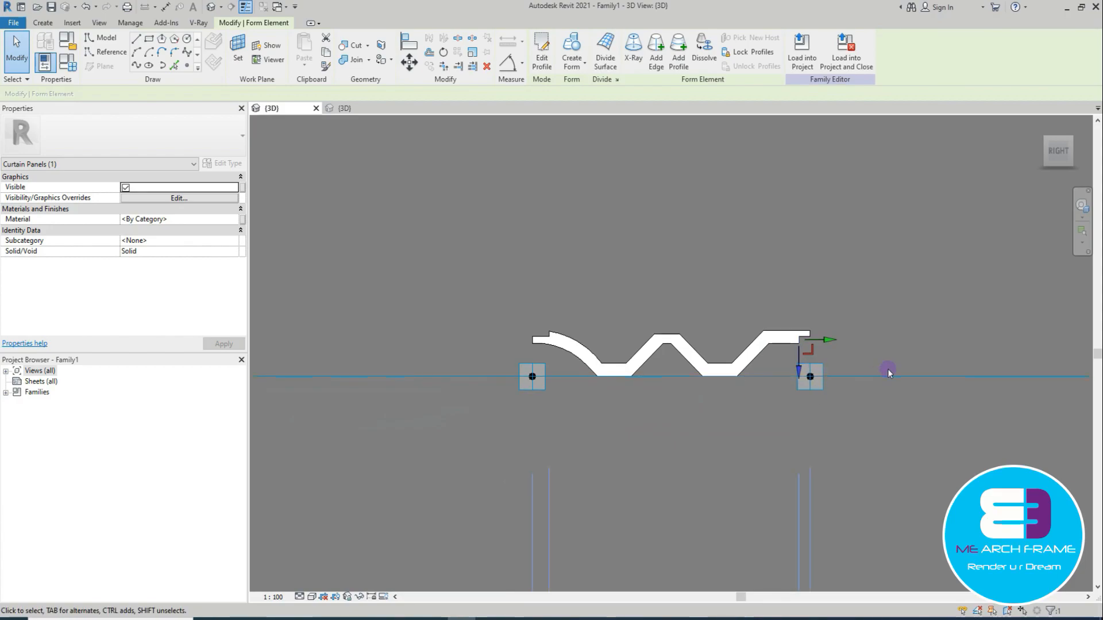
{"action": "scroll", "coordinate": [812, 342], "scroll_direction": "up", "scroll_amount": 4}
{"action": "left_click_drag", "start_coordinate": [626, 287], "coordinate": [623, 288]}
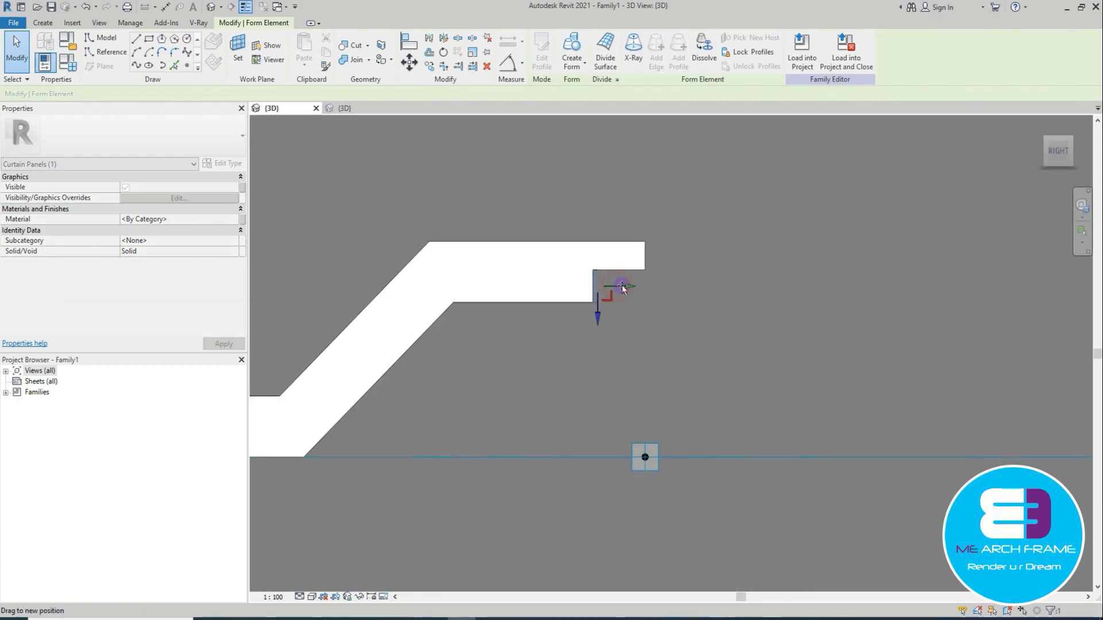
{"action": "left_click", "coordinate": [668, 299]}
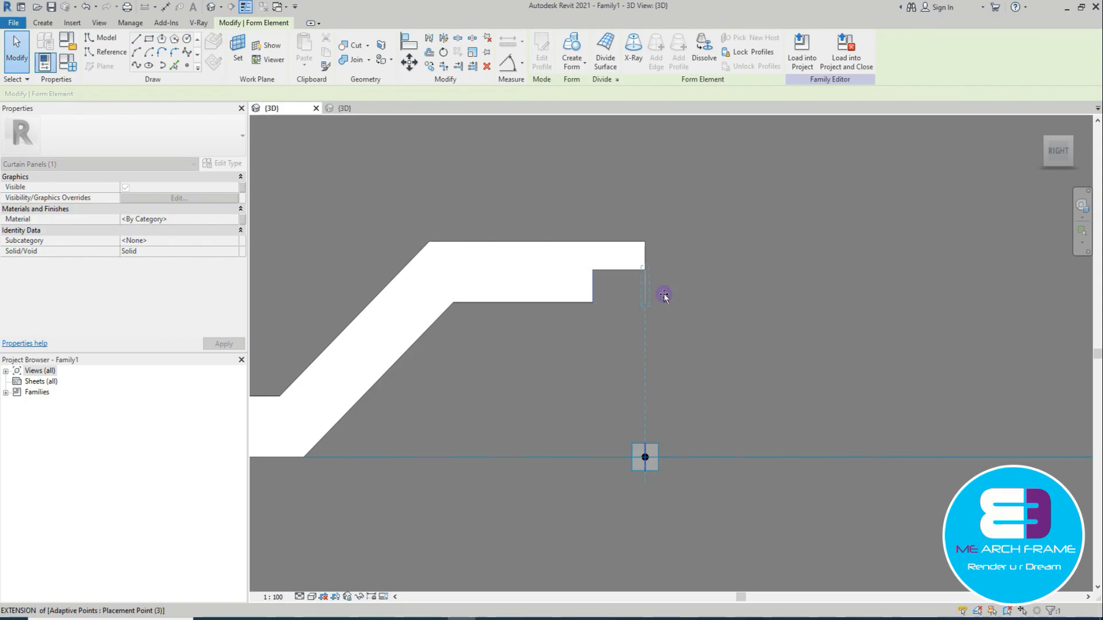
{"action": "left_click_drag", "start_coordinate": [641, 295], "coordinate": [665, 298]}
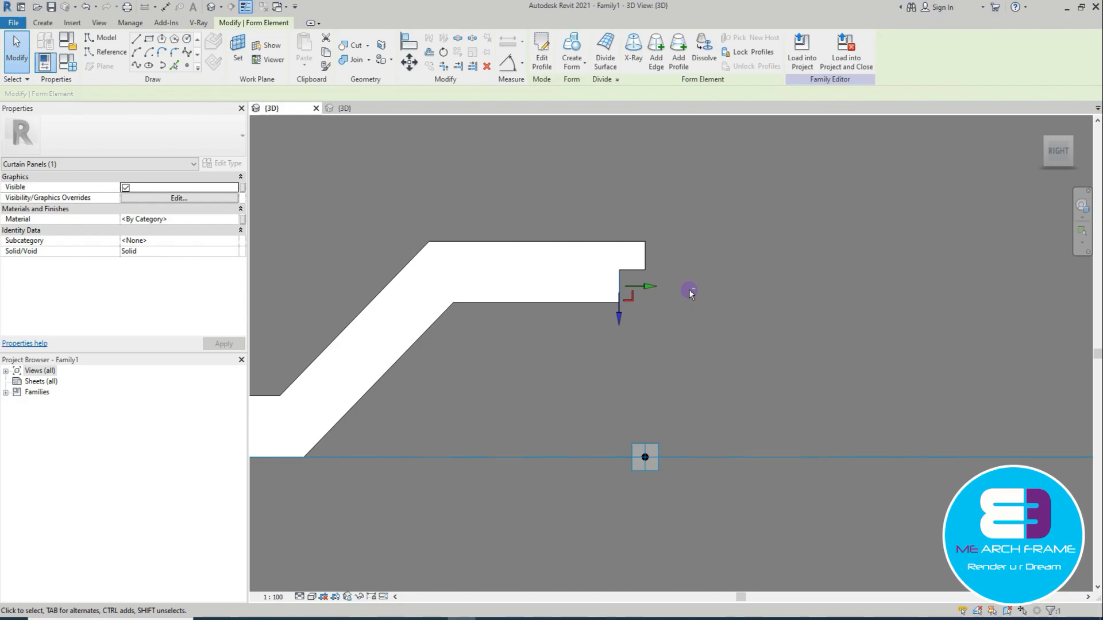
Step: Extend the upper overlap lip's end face outward beyond the adaptive placement point
{"action": "middle_click_drag", "start_coordinate": [688, 290], "coordinate": [611, 270], "text": "shift"}
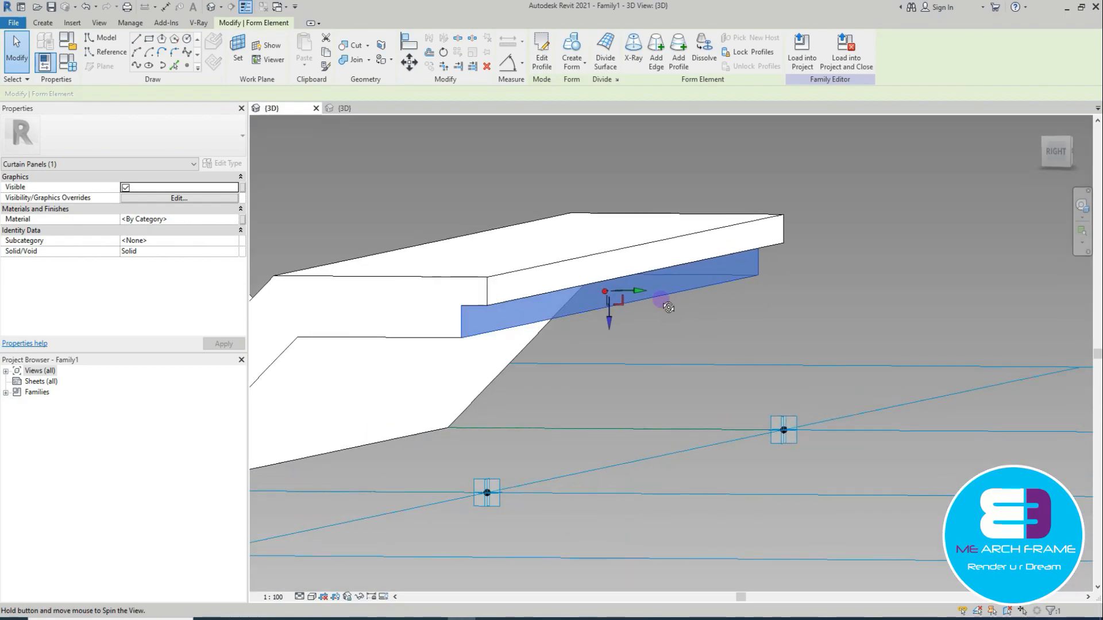
{"action": "left_click", "coordinate": [610, 257]}
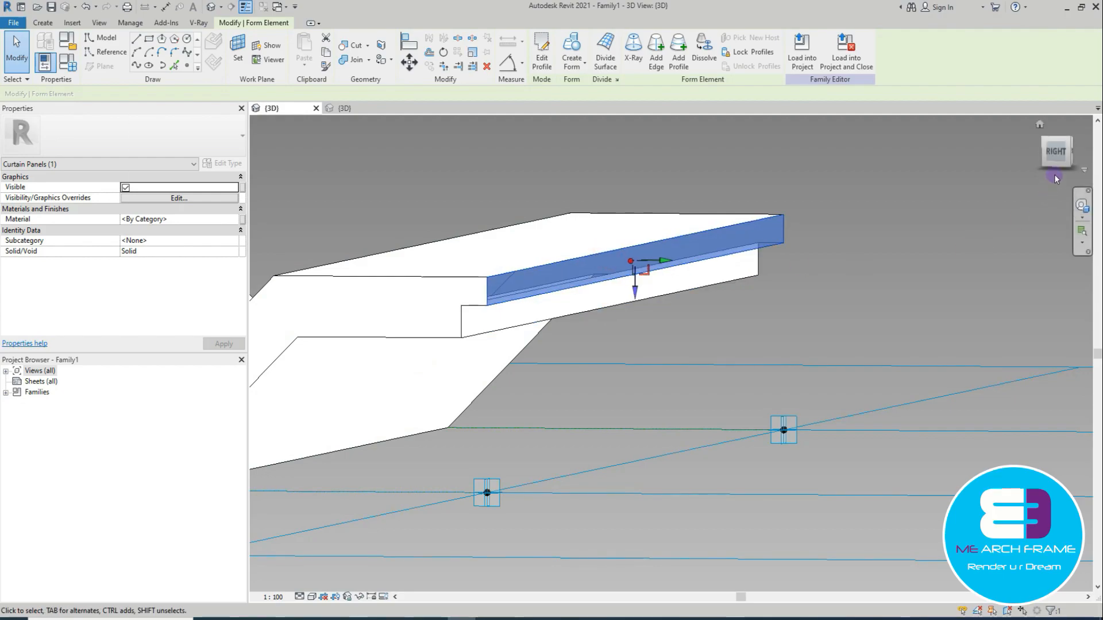
{"action": "left_click", "coordinate": [1056, 153]}
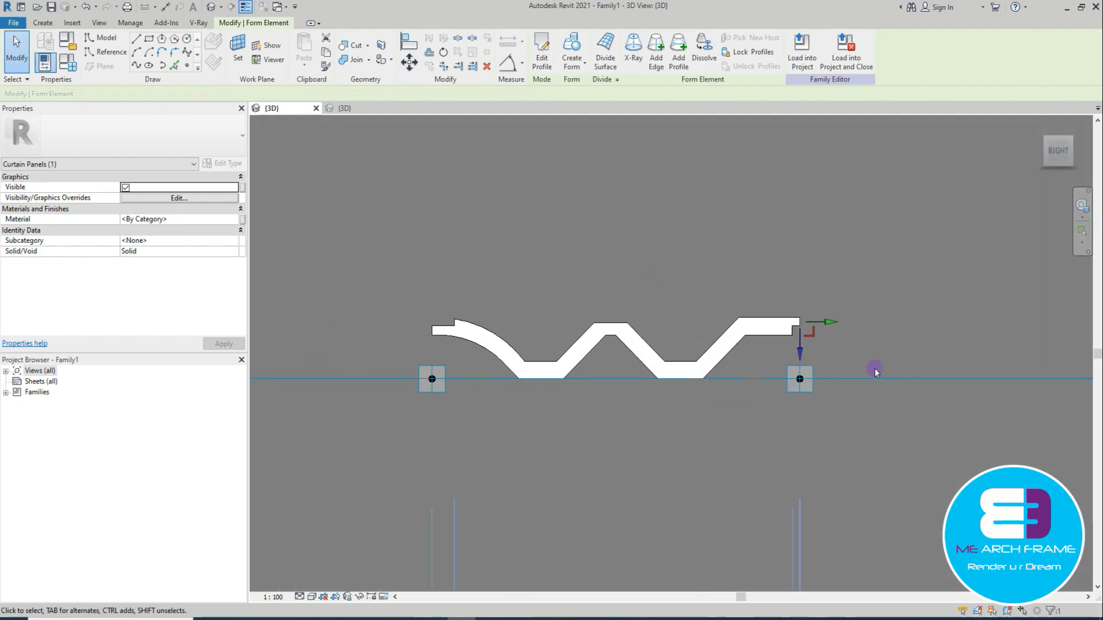
{"action": "scroll", "coordinate": [873, 373], "scroll_direction": "up", "scroll_amount": 3}
{"action": "left_click_drag", "start_coordinate": [781, 299], "coordinate": [805, 301]}
Step: Move the step face under the upper lip outward until it aligns with the adaptive placement point
{"action": "middle_click_drag", "start_coordinate": [805, 330], "coordinate": [784, 310], "text": "shift"}
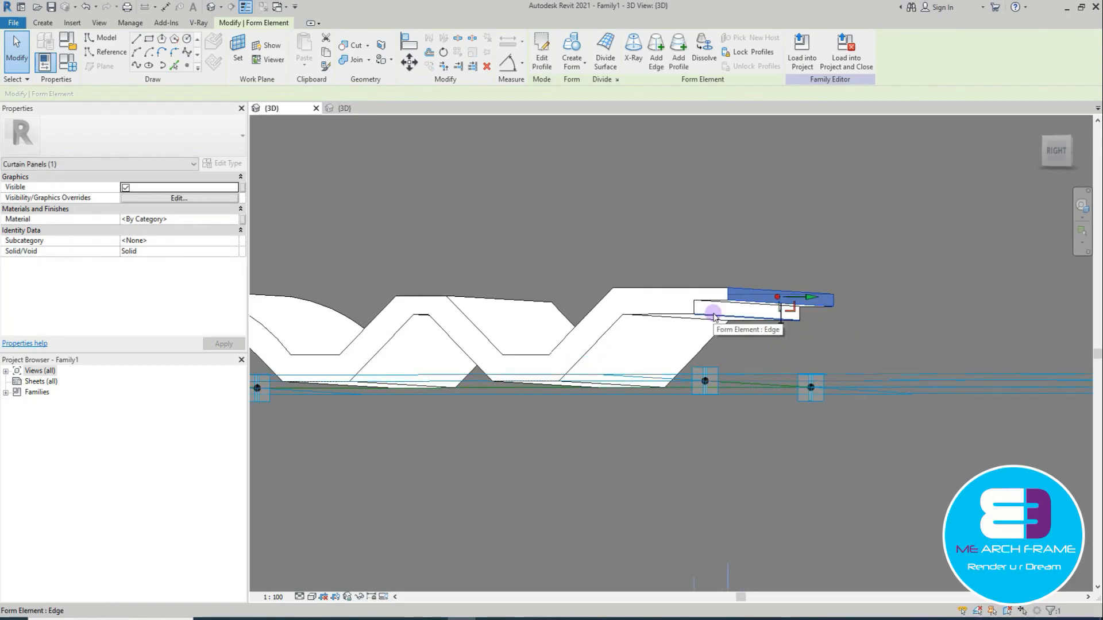
{"action": "left_click", "coordinate": [780, 313]}
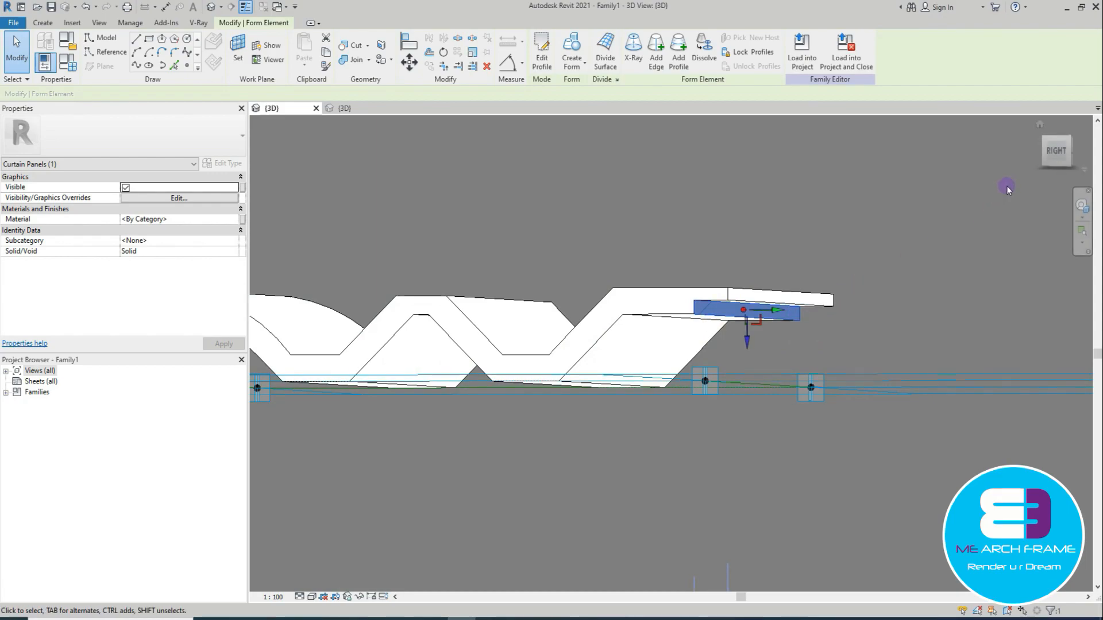
{"action": "left_click", "coordinate": [1055, 150]}
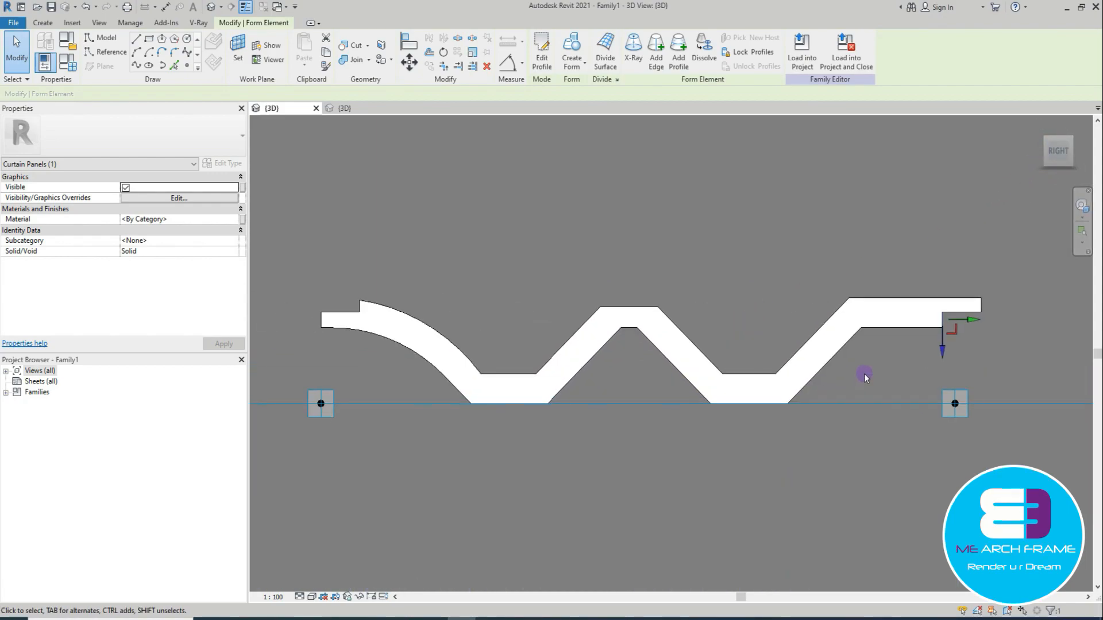
{"action": "scroll", "coordinate": [919, 374], "scroll_direction": "up", "scroll_amount": 5}
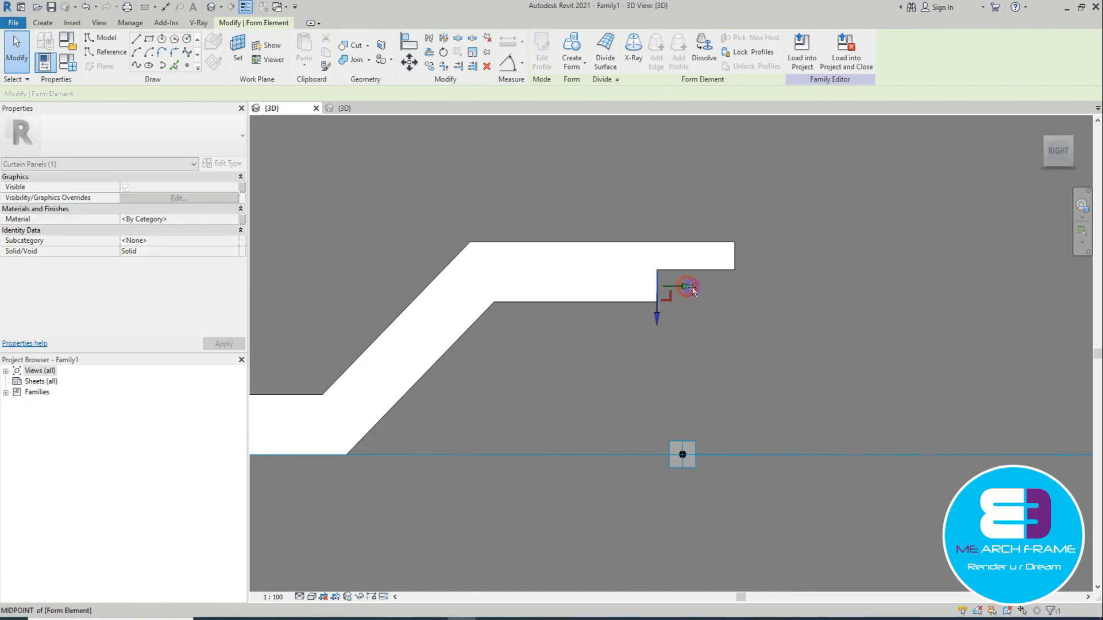
{"action": "left_click_drag", "start_coordinate": [711, 290], "coordinate": [705, 290]}
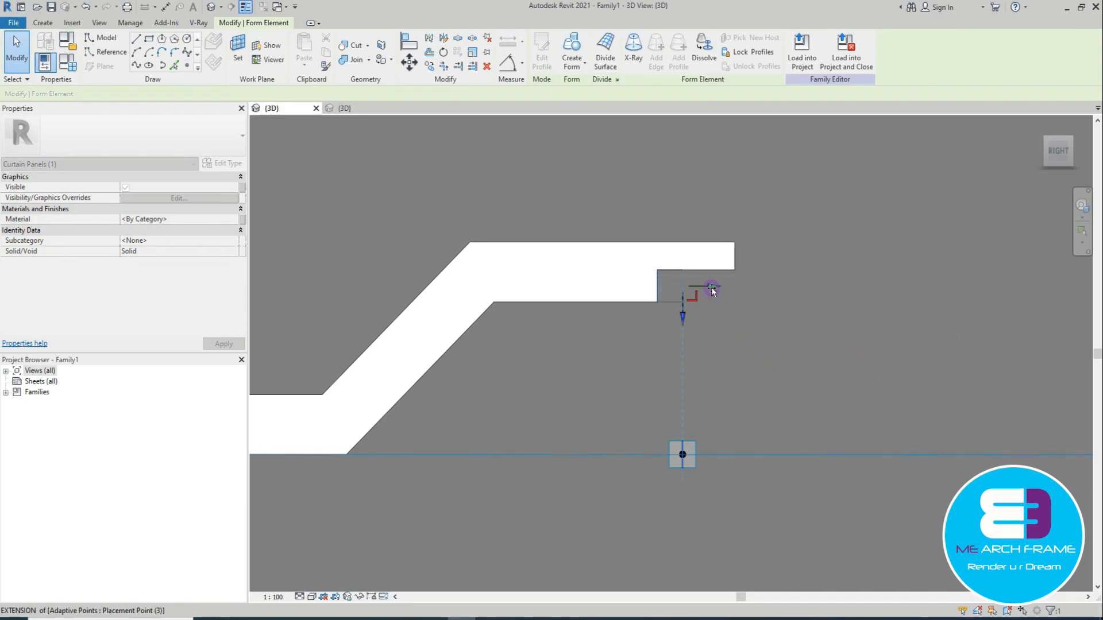
Step: Place an aligned dimension between the step face and the end face of the upper overlap lip
{"action": "left_click", "coordinate": [167, 7]}
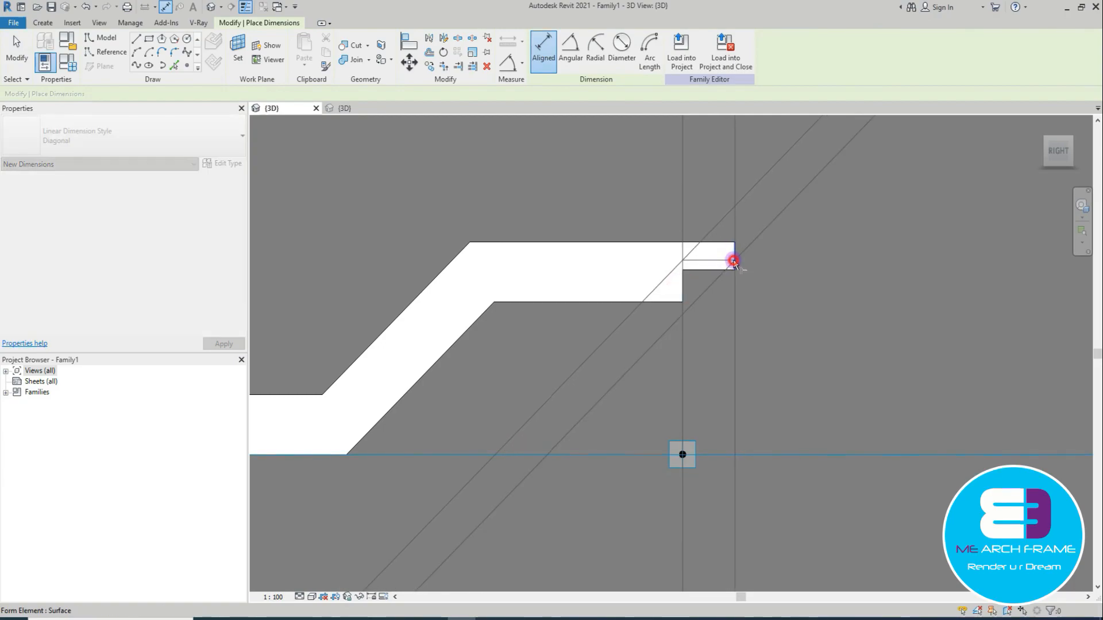
{"action": "scroll", "coordinate": [734, 262], "scroll_direction": "down", "scroll_amount": 5}
{"action": "scroll", "coordinate": [730, 322], "scroll_direction": "up", "scroll_amount": 1}
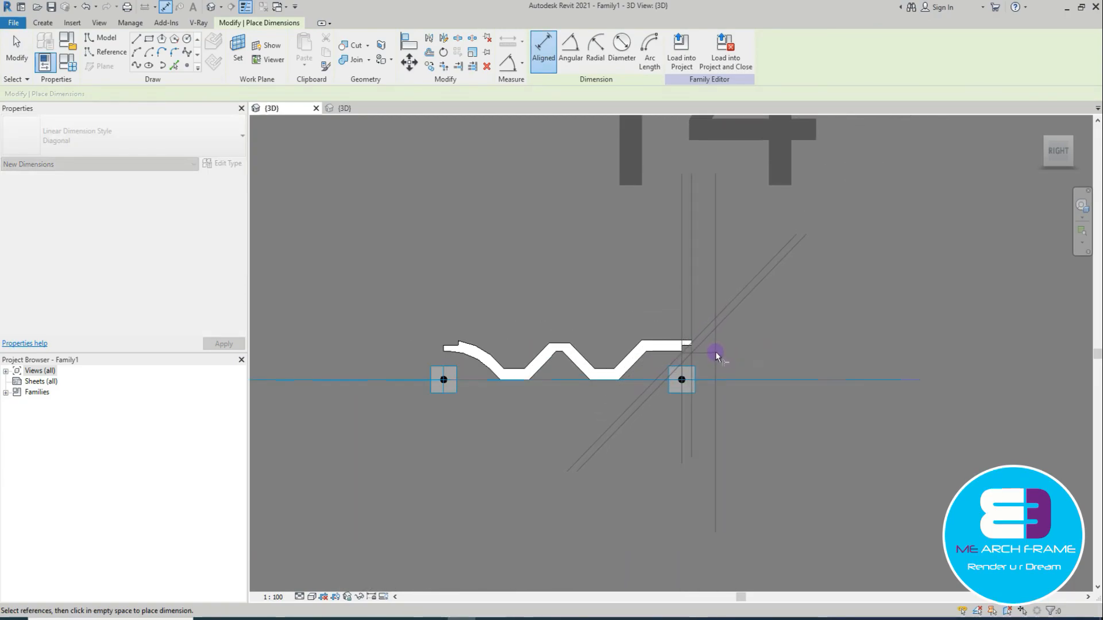
{"action": "left_click", "coordinate": [707, 275]}
{"action": "middle_click_drag", "start_coordinate": [747, 346], "coordinate": [620, 402], "text": "shift"}
{"action": "scroll", "coordinate": [617, 399], "scroll_direction": "up", "scroll_amount": 3}
{"action": "key", "text": "Escape"}
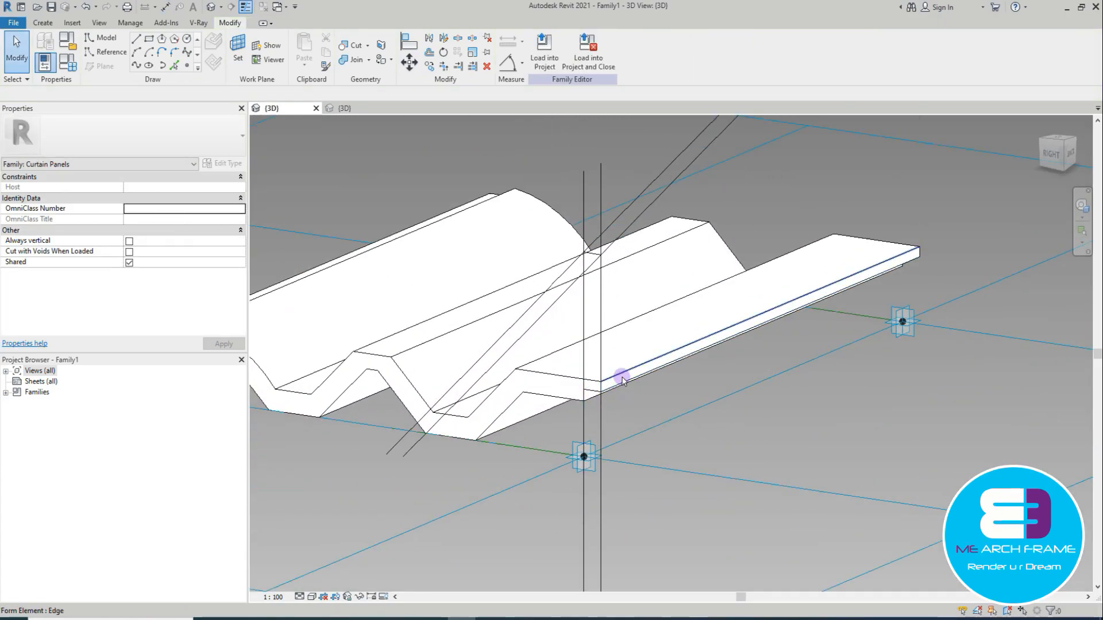
Step: Set the upper overlap lip's overhang to 20 by moving its end face
{"action": "left_click", "coordinate": [622, 382]}
{"action": "scroll", "coordinate": [626, 391], "scroll_direction": "down", "scroll_amount": 3}
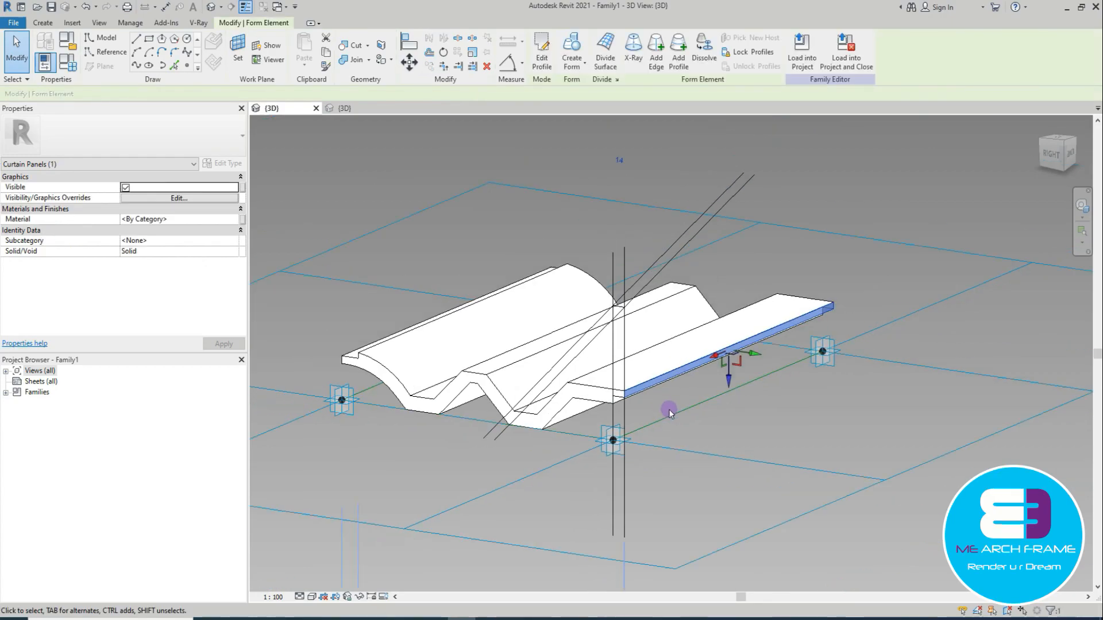
{"action": "left_click", "coordinate": [627, 187]}
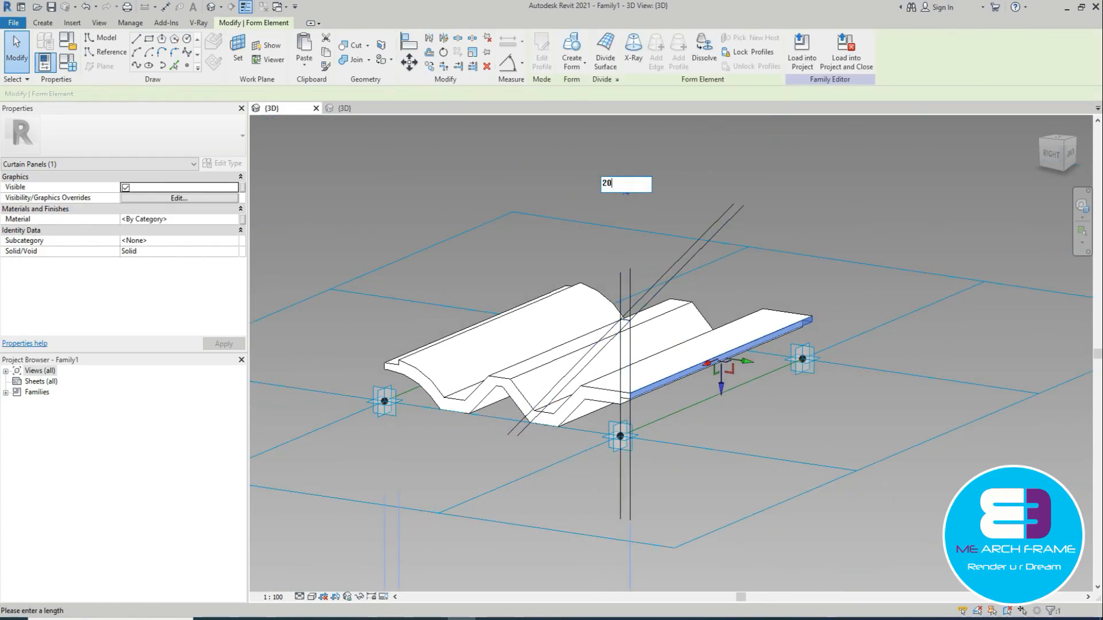
{"action": "type", "text": "20"}
{"action": "key", "text": "Return"}
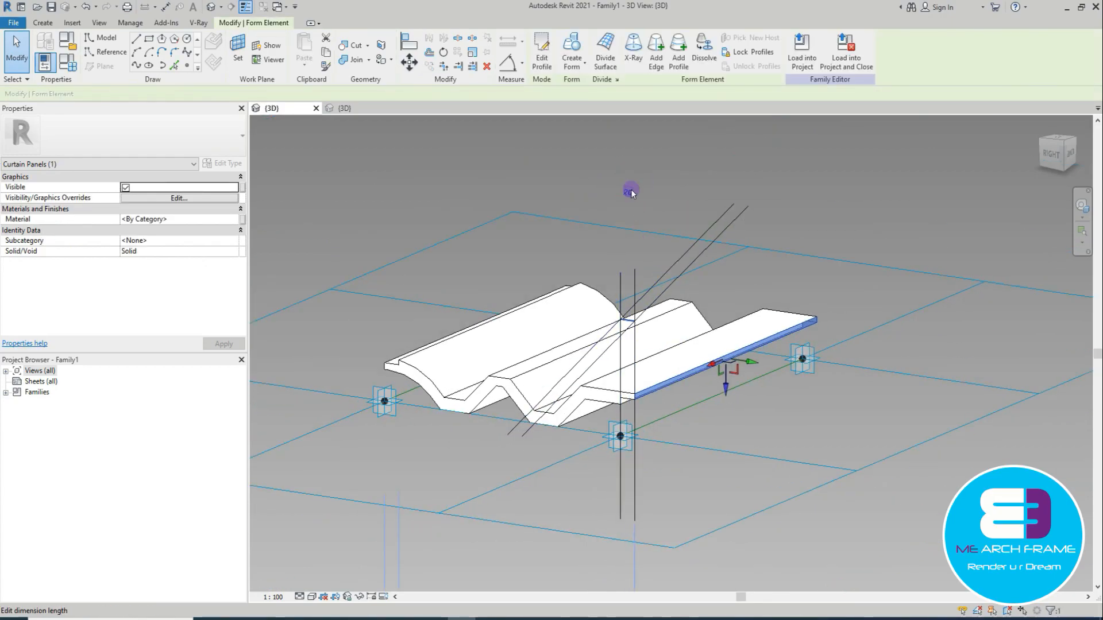
Step: Delete the temporary aligned dimension from the overlap lip
{"action": "left_click", "coordinate": [731, 283]}
{"action": "left_click", "coordinate": [635, 276]}
{"action": "key", "text": "Delete"}
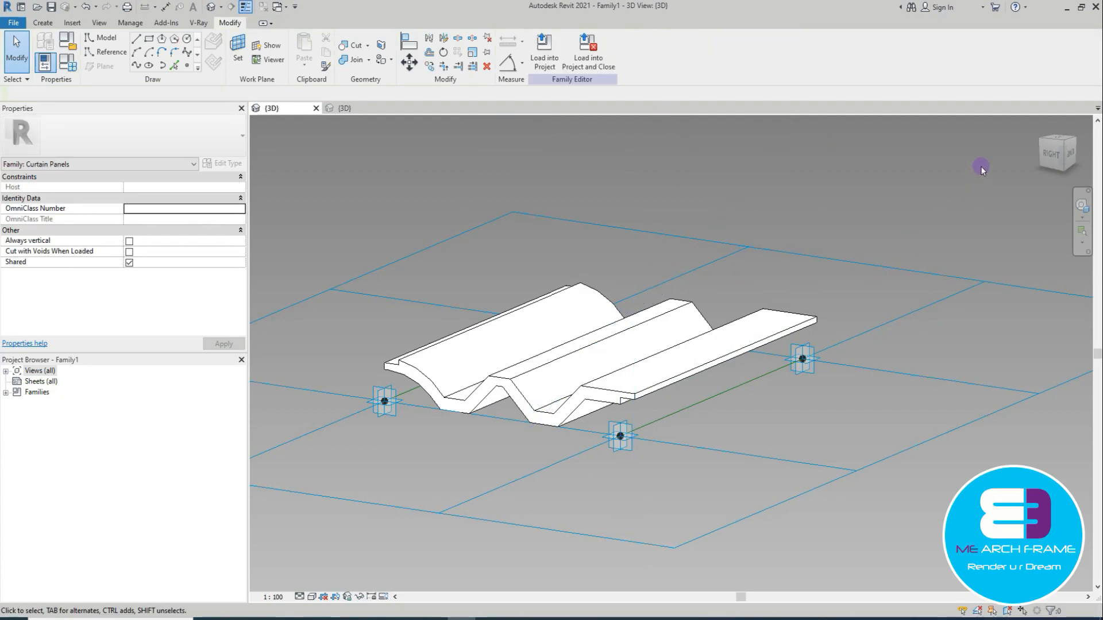
Step: Load the modified tile family into the roof project, overwriting the existing version
{"action": "left_click", "coordinate": [1051, 154]}
{"action": "scroll", "coordinate": [682, 354], "scroll_direction": "up", "scroll_amount": 4}
{"action": "left_click", "coordinate": [544, 48]}
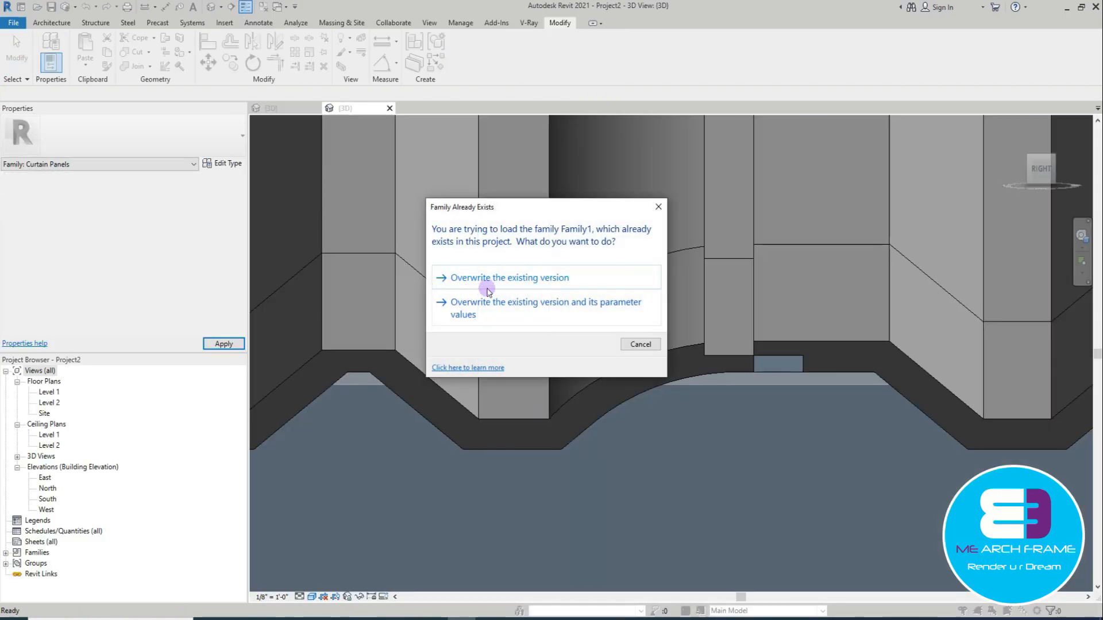
{"action": "left_click", "coordinate": [503, 281]}
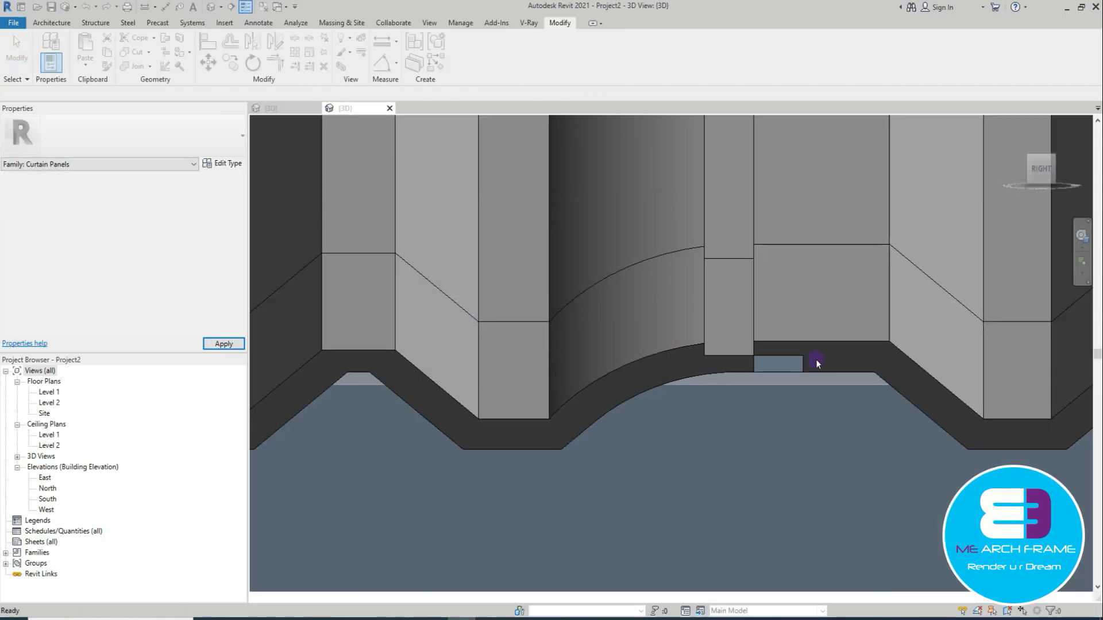
{"action": "scroll", "coordinate": [583, 365], "scroll_direction": "down", "scroll_amount": 5}
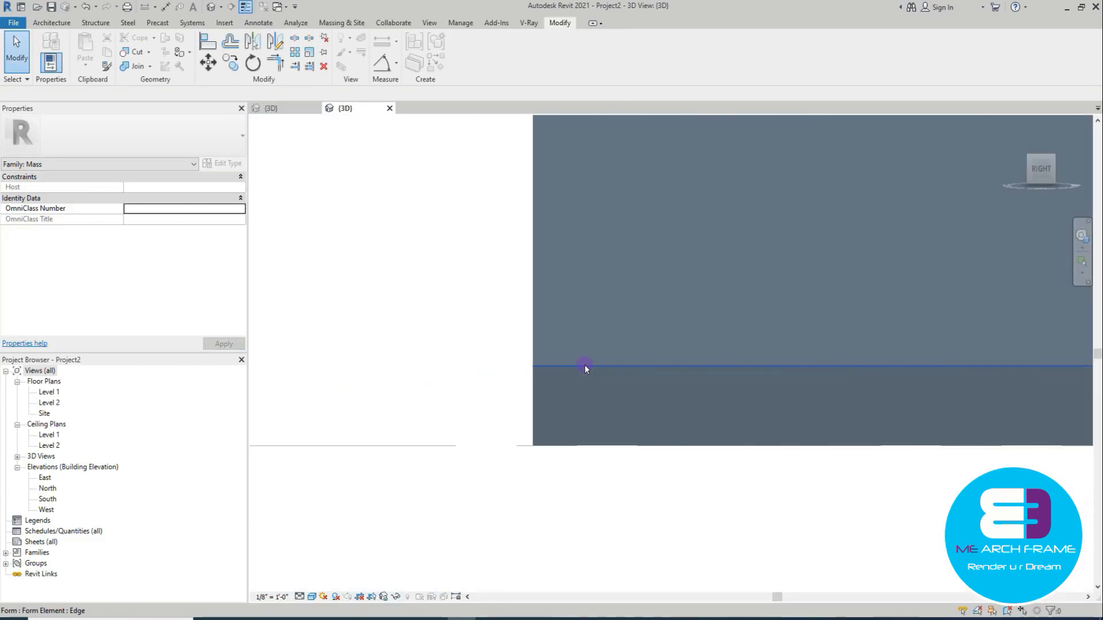
{"action": "scroll", "coordinate": [585, 369], "scroll_direction": "down", "scroll_amount": 3}
{"action": "middle_click_drag", "start_coordinate": [623, 386], "coordinate": [736, 504], "text": "shift"}
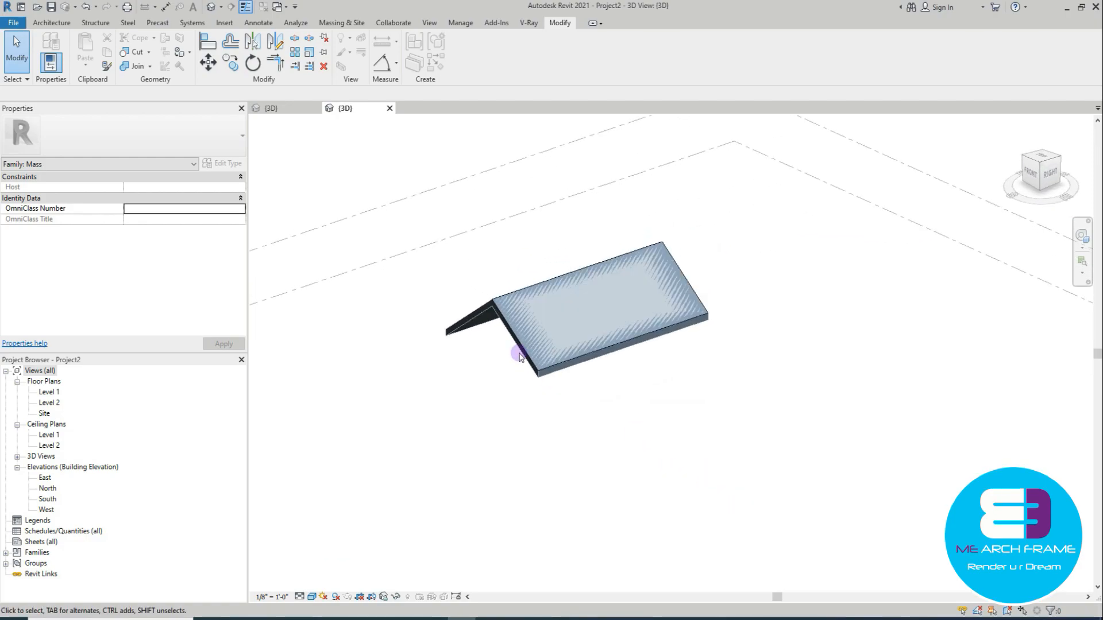
Step: Open the gable roof's in-place mass for editing
{"action": "scroll", "coordinate": [572, 404], "scroll_direction": "up", "scroll_amount": 5}
{"action": "scroll", "coordinate": [684, 468], "scroll_direction": "down", "scroll_amount": 5}
{"action": "scroll", "coordinate": [632, 360], "scroll_direction": "up", "scroll_amount": 4}
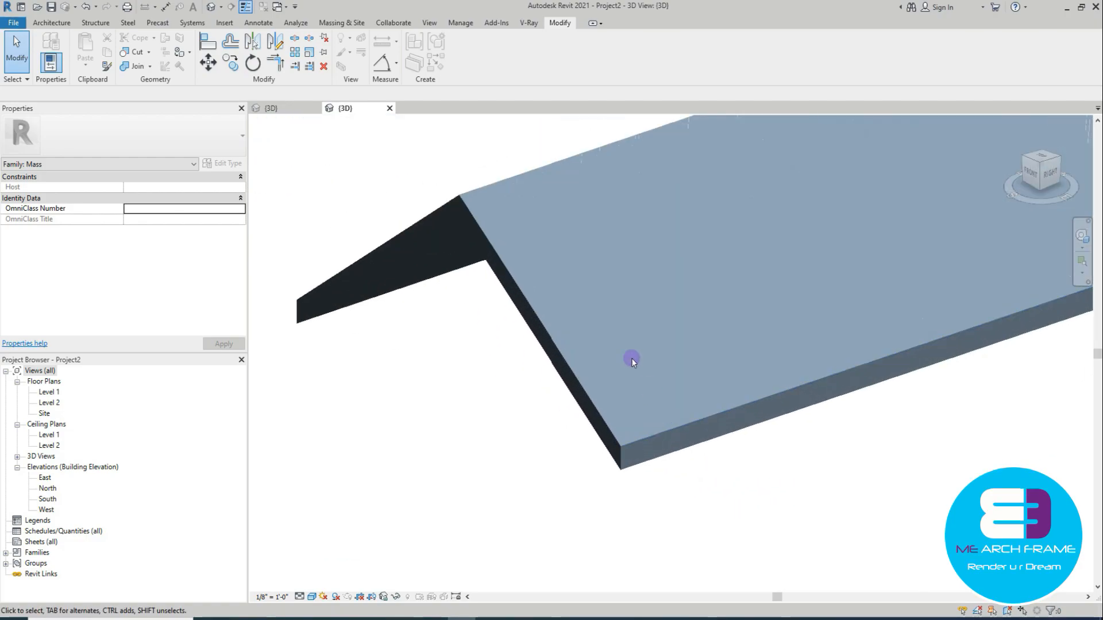
{"action": "left_click", "coordinate": [656, 433]}
{"action": "left_click", "coordinate": [468, 63]}
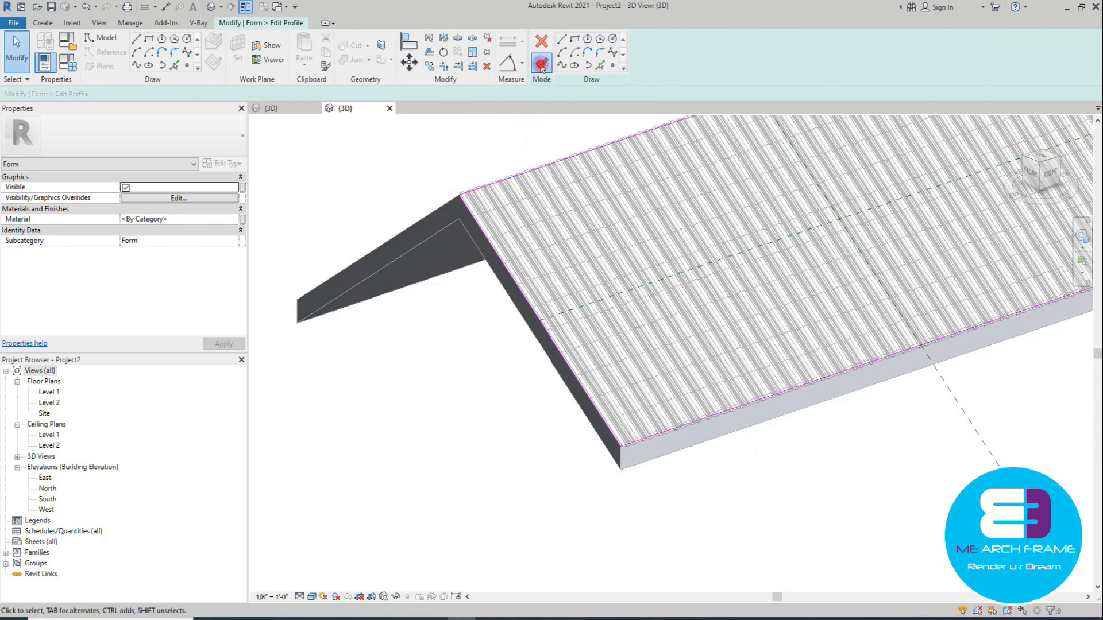
Step: Examine the interlocking lips between neighbouring tiles along the eave edge in the Right view
{"action": "scroll", "coordinate": [670, 433], "scroll_direction": "up", "scroll_amount": 5}
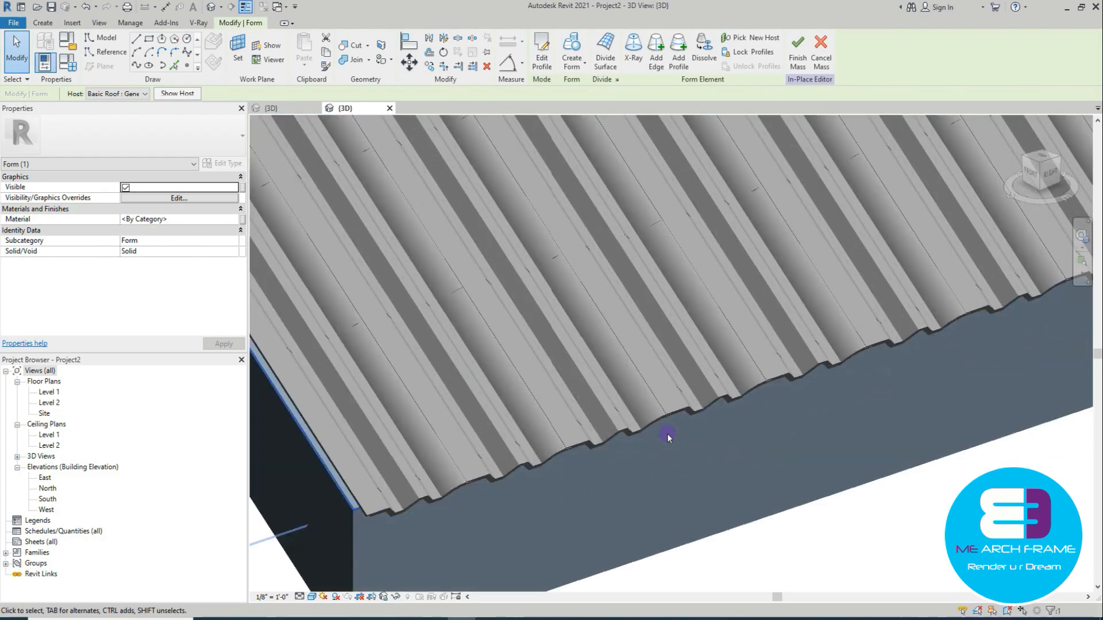
{"action": "left_click", "coordinate": [1050, 197]}
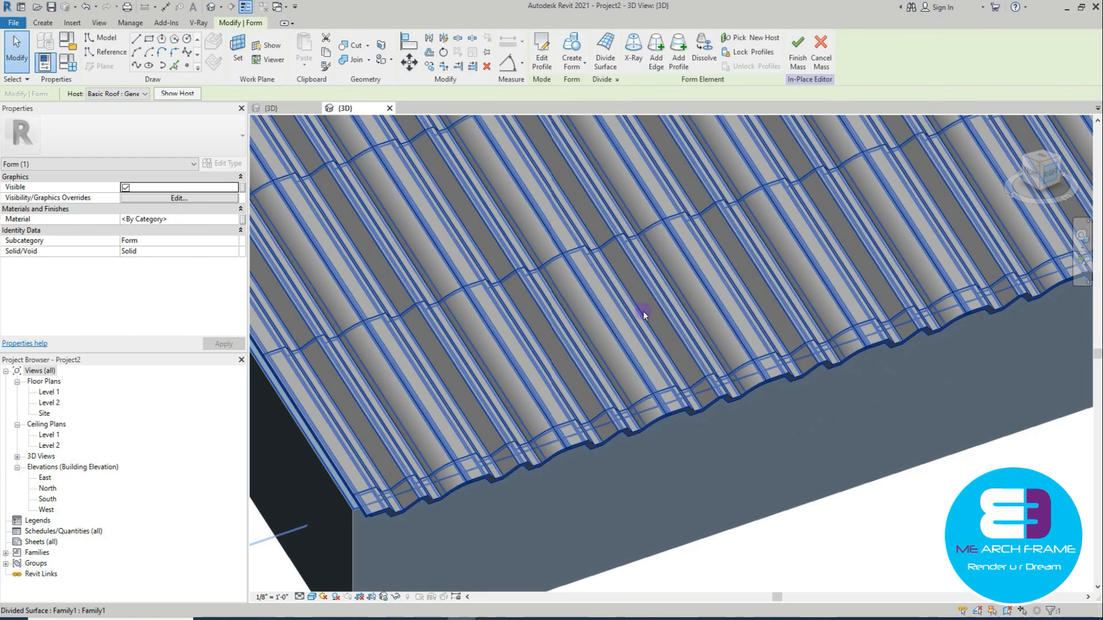
{"action": "scroll", "coordinate": [476, 404], "scroll_direction": "up", "scroll_amount": 6}
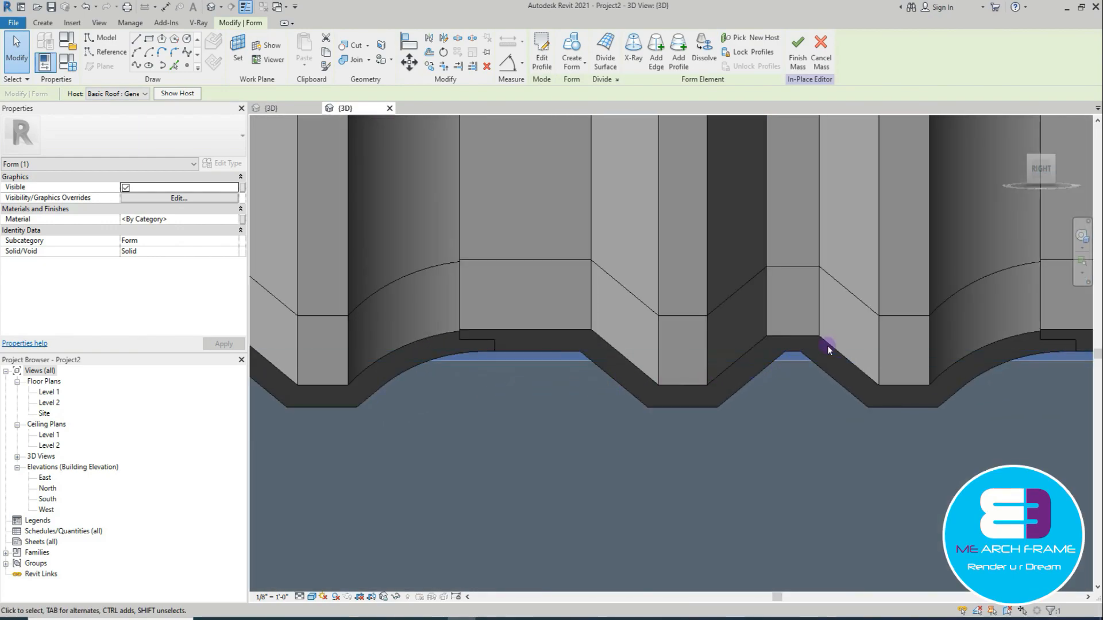
{"action": "scroll", "coordinate": [829, 341], "scroll_direction": "up", "scroll_amount": 1}
{"action": "scroll", "coordinate": [547, 321], "scroll_direction": "down", "scroll_amount": 3}
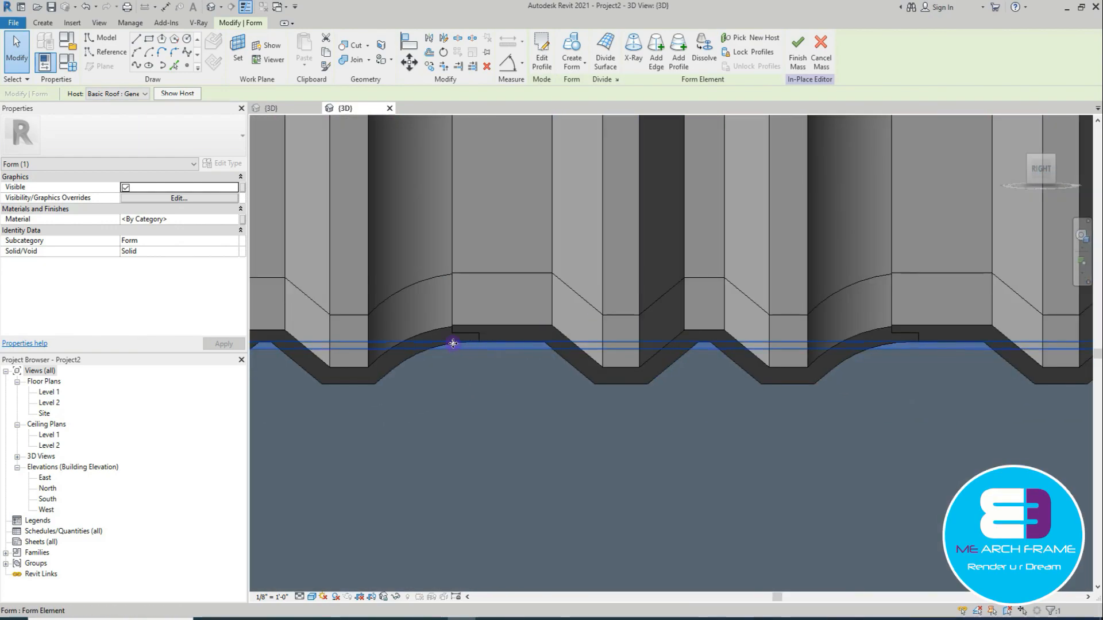
{"action": "scroll", "coordinate": [453, 344], "scroll_direction": "up", "scroll_amount": 3}
{"action": "scroll", "coordinate": [515, 332], "scroll_direction": "down", "scroll_amount": 3}
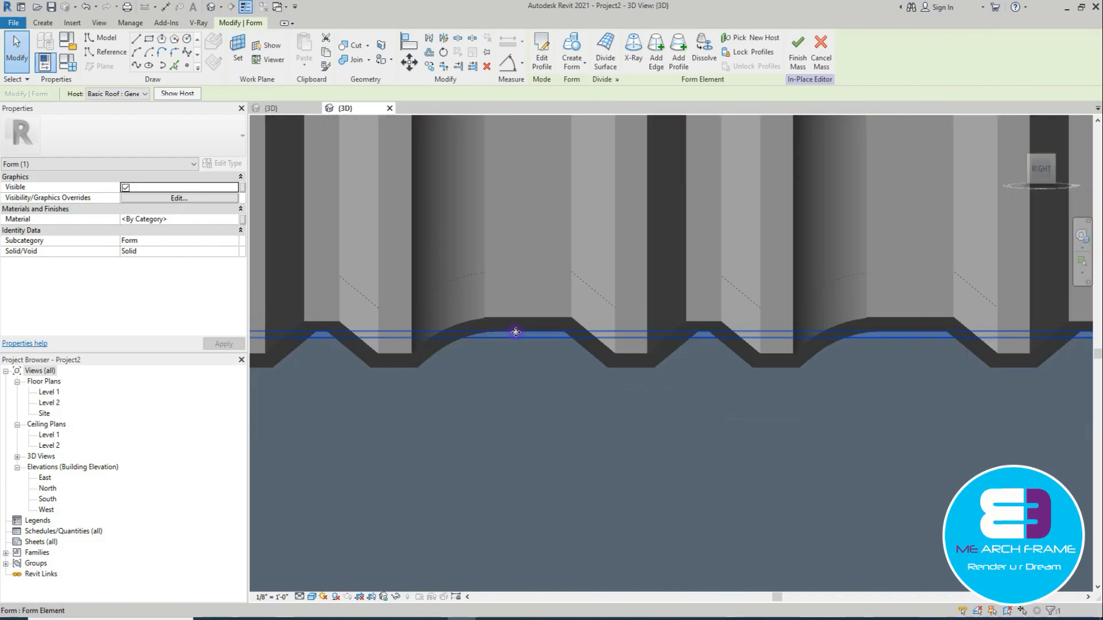
{"action": "scroll", "coordinate": [516, 332], "scroll_direction": "down", "scroll_amount": 2}
Step: Inspect the tiled roof slope from the gable, rear and front, checking tile coverage and overlaps along its edges
{"action": "middle_click_drag", "start_coordinate": [526, 339], "coordinate": [398, 461], "text": "shift"}
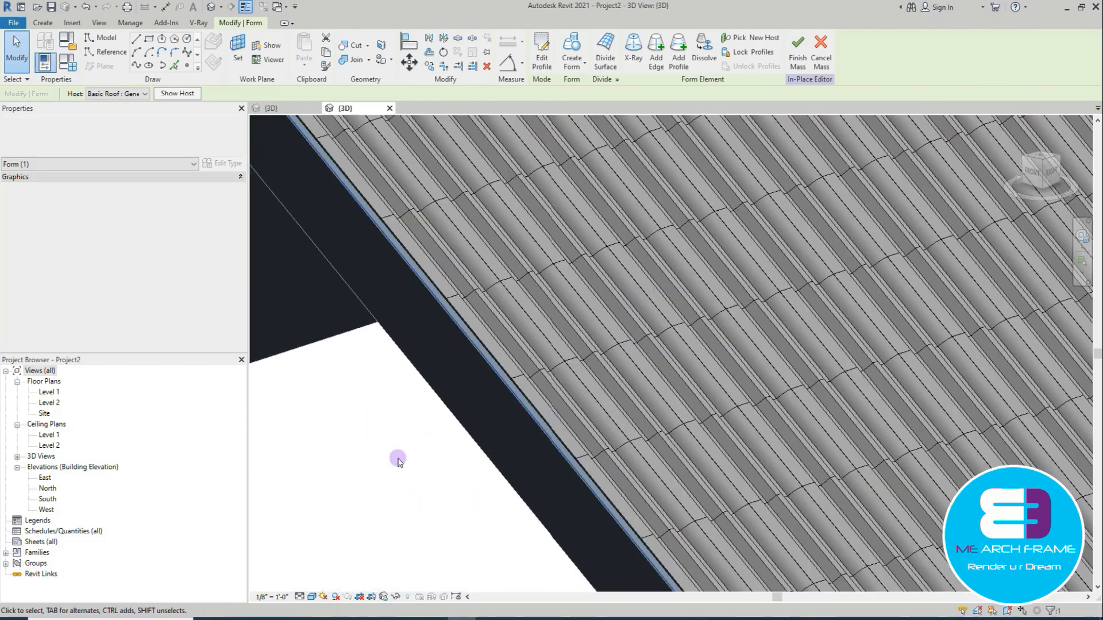
{"action": "scroll", "coordinate": [398, 461], "scroll_direction": "down", "scroll_amount": 4}
{"action": "middle_click_drag", "start_coordinate": [478, 386], "coordinate": [343, 300], "text": "shift"}
{"action": "scroll", "coordinate": [781, 419], "scroll_direction": "up", "scroll_amount": 3}
{"action": "scroll", "coordinate": [718, 419], "scroll_direction": "down", "scroll_amount": 3}
{"action": "middle_click_drag", "start_coordinate": [719, 419], "coordinate": [707, 380], "text": "shift"}
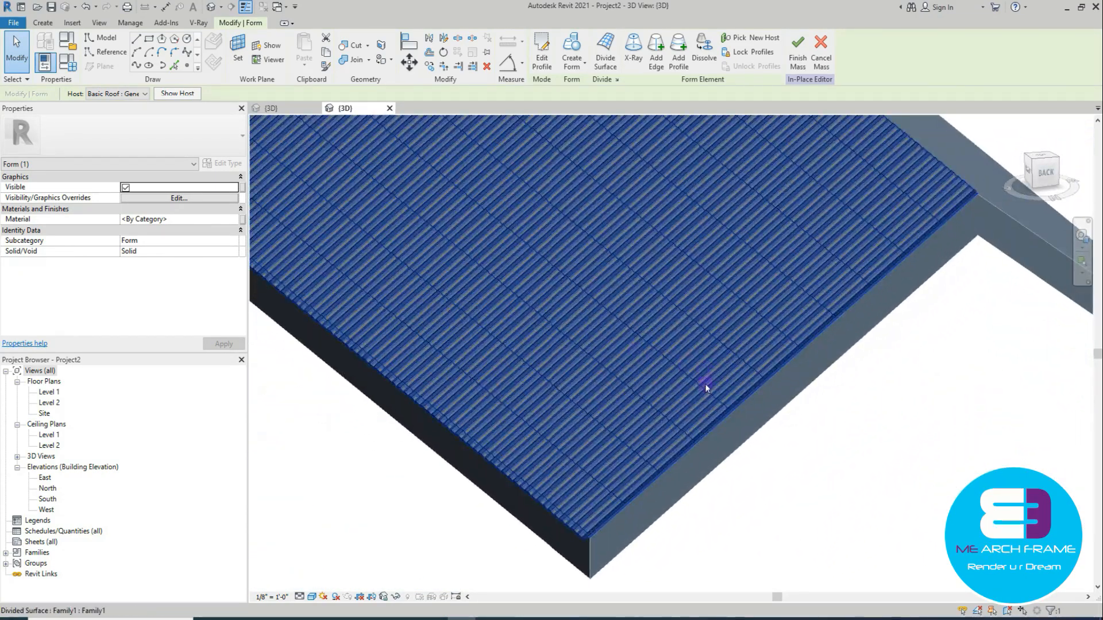
{"action": "scroll", "coordinate": [702, 409], "scroll_direction": "down", "scroll_amount": 4}
{"action": "middle_click_drag", "start_coordinate": [608, 352], "coordinate": [952, 457], "text": "shift"}
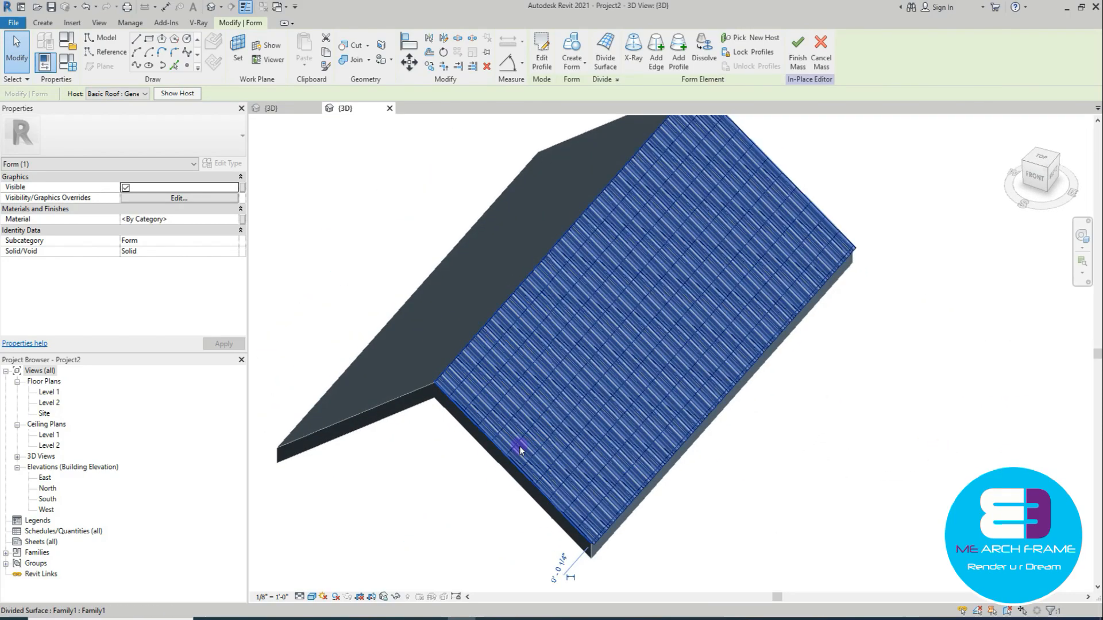
{"action": "scroll", "coordinate": [609, 534], "scroll_direction": "up", "scroll_amount": 3}
{"action": "scroll", "coordinate": [612, 537], "scroll_direction": "down", "scroll_amount": 4}
{"action": "middle_click_drag", "start_coordinate": [653, 468], "coordinate": [477, 382], "text": "shift"}
{"action": "scroll", "coordinate": [538, 393], "scroll_direction": "up", "scroll_amount": 5}
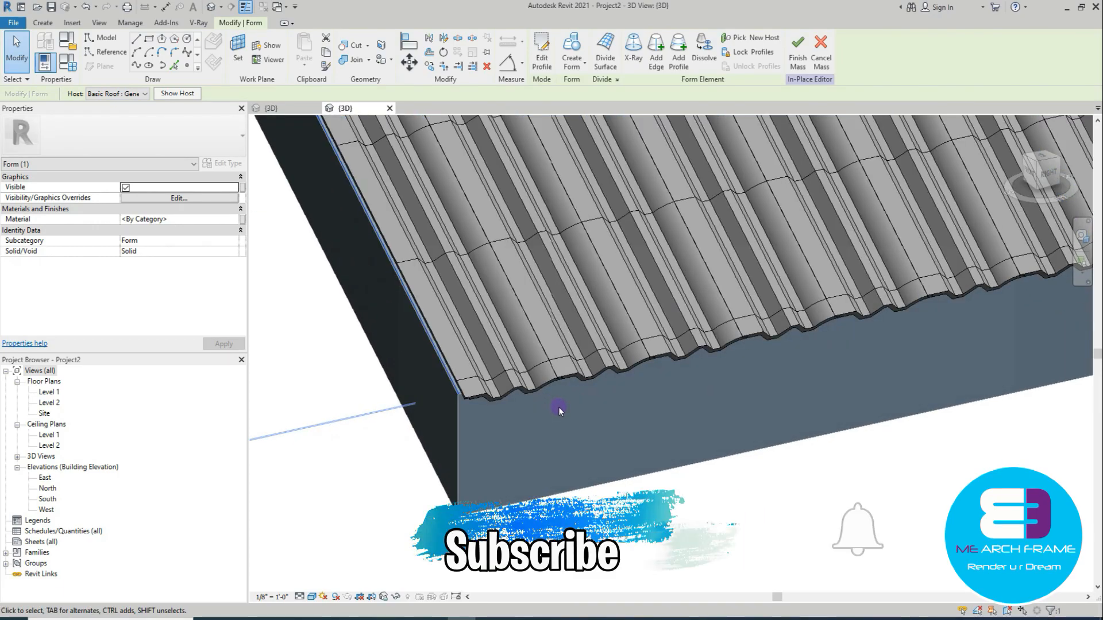